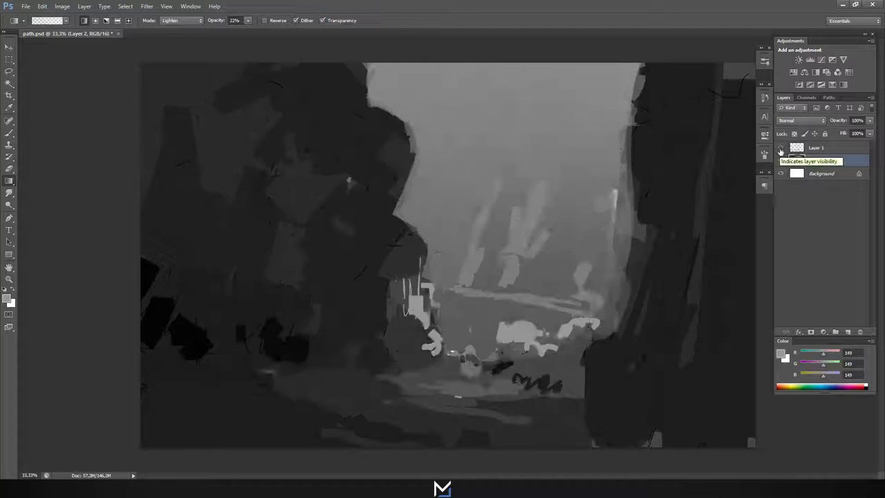
pyautogui.click(780, 148)
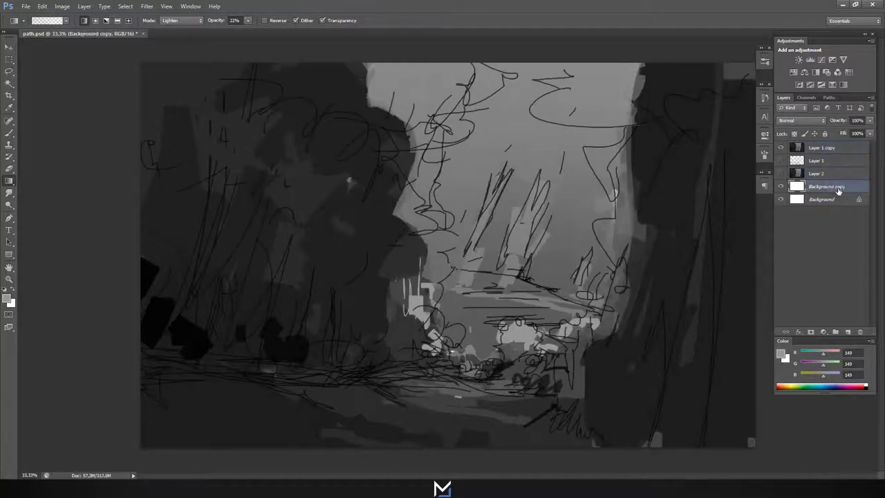
# Hide the Layer 1 sketch lines and select the Background copy layer for painting.
pyautogui.click(7, 299)
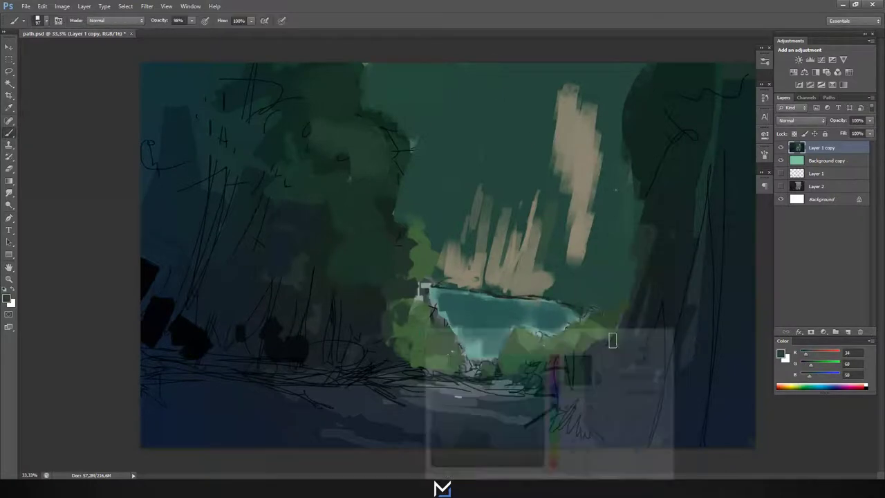
# Lasso the left tree line and set up the brush on Layer 1 copy.
pyautogui.press('l')
pyautogui.moveTo(365, 63); pyautogui.dragTo(428, 232)
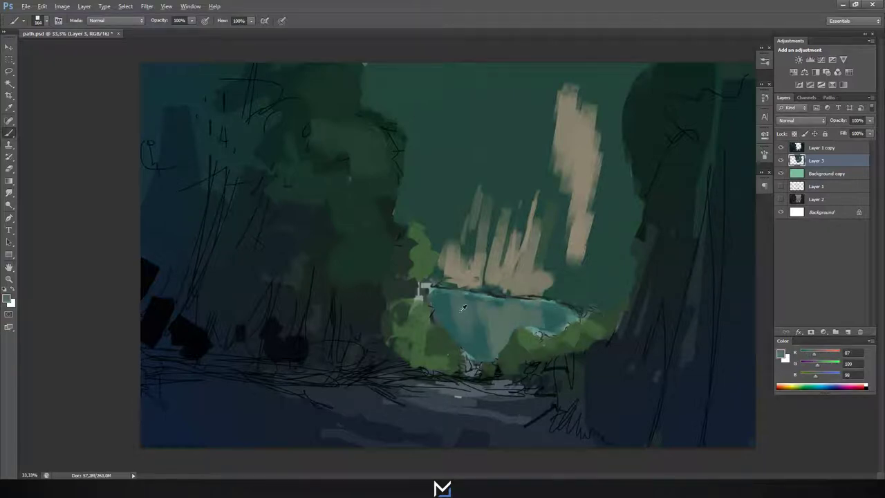
pyautogui.click(820, 147)
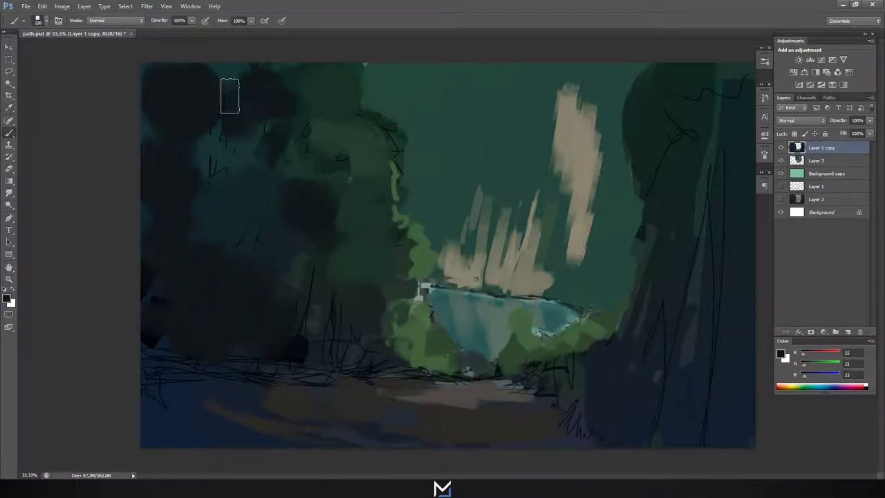
pyautogui.rightClick(314, 220)
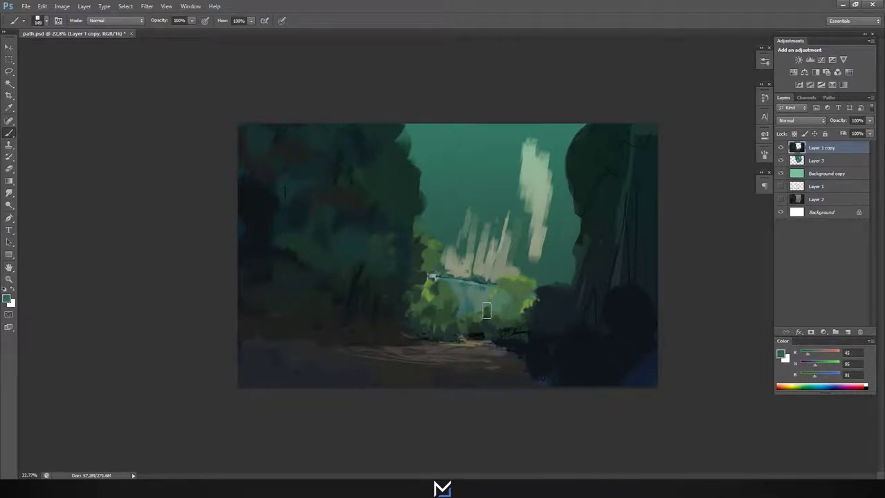
# On Layer 3, repaint the pale sky strokes and darken the lassoed sky area.
pyautogui.rightClick(512, 304)
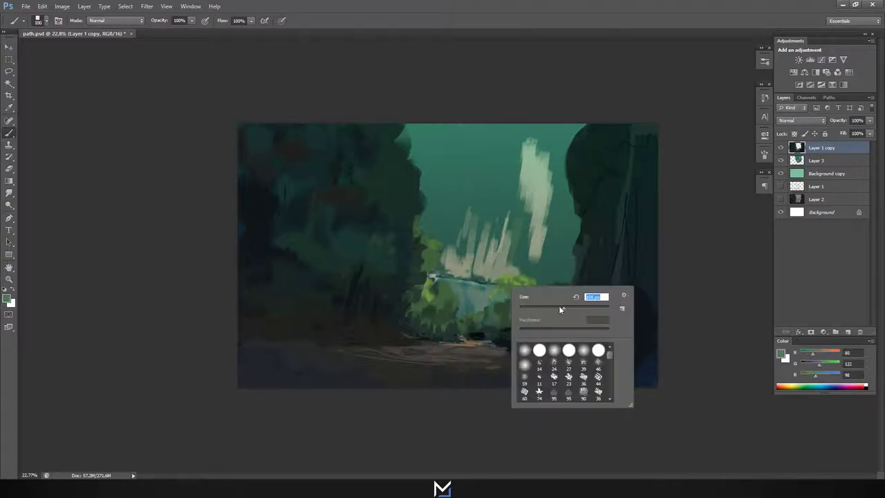
pyautogui.keyDown('alt'); pyautogui.click(522, 314); pyautogui.keyUp('alt')
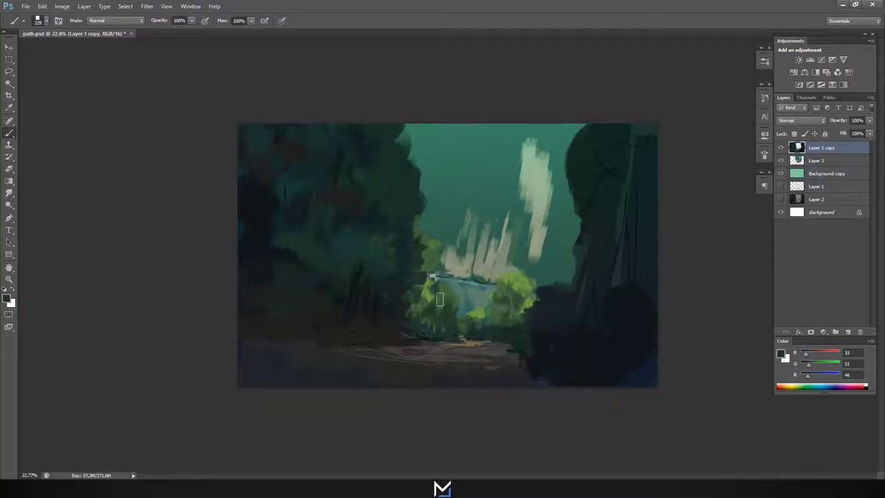
pyautogui.hotkey('alt', '[')
pyautogui.rightClick(512, 235)
pyautogui.moveTo(542, 207); pyautogui.dragTo(539, 164)
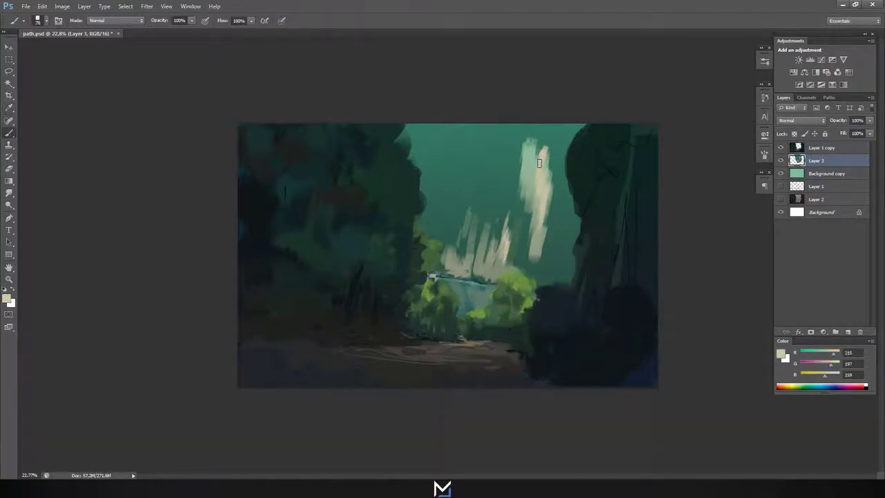
pyautogui.keyDown('alt'); pyautogui.click(293, 211); pyautogui.keyUp('alt')
pyautogui.moveTo(426, 246); pyautogui.dragTo(526, 246)
pyautogui.hotkey('ctrl', 'd')
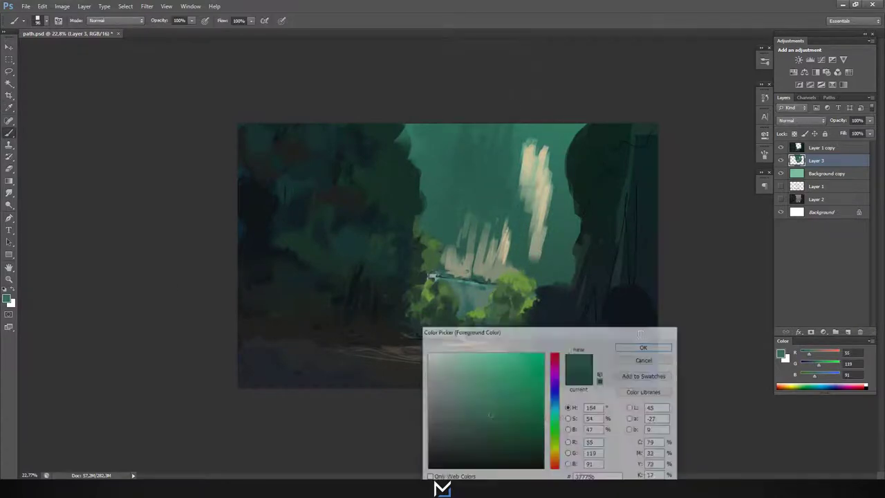
# Sample grey-beige and dark green colours and shrink the brush size.
pyautogui.keyDown('alt'); pyautogui.click(490, 255); pyautogui.keyUp('alt')
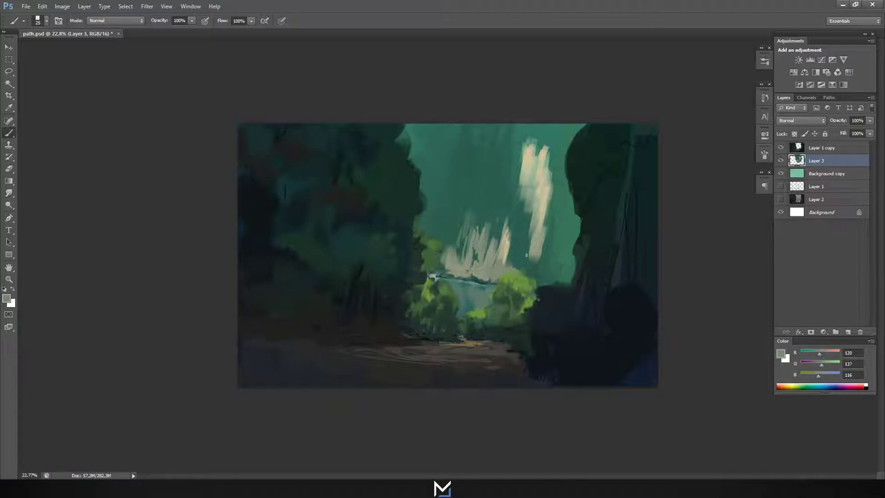
pyautogui.click(782, 354)
pyautogui.press('Escape')
pyautogui.keyDown('alt'); pyautogui.click(564, 307); pyautogui.keyUp('alt')
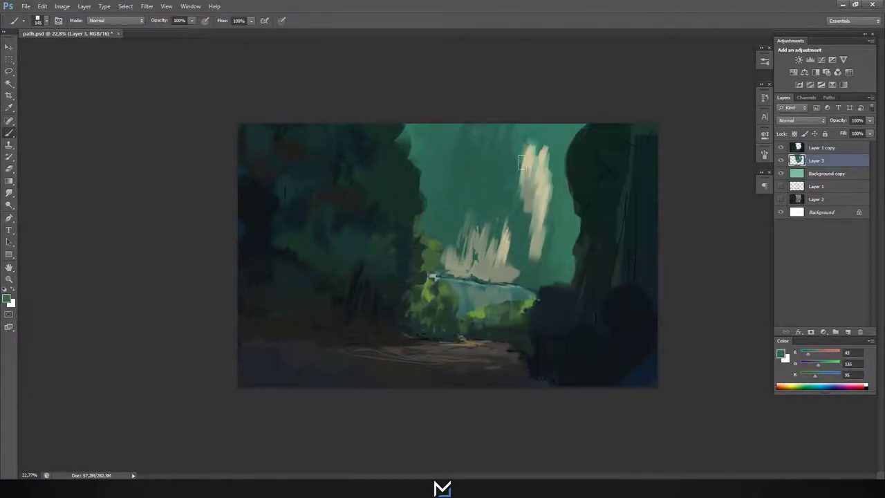
pyautogui.click(7, 299)
pyautogui.click(632, 346)
pyautogui.rightClick(553, 200)
pyautogui.rightClick(547, 228)
pyautogui.press('Return')
pyautogui.rightClick(468, 197)
pyautogui.press('Return')
# Darken the right-side foliage and mix a muted grey-green colour.
pyautogui.keyDown('alt'); pyautogui.click(599, 302); pyautogui.keyUp('alt')
pyautogui.keyDown('alt'); pyautogui.click(479, 280); pyautogui.keyUp('alt')
pyautogui.keyDown('alt'); pyautogui.click(514, 157); pyautogui.keyUp('alt')
pyautogui.keyDown('alt'); pyautogui.click(528, 276); pyautogui.keyUp('alt')
pyautogui.keyDown('alt'); pyautogui.click(532, 199); pyautogui.keyUp('alt')
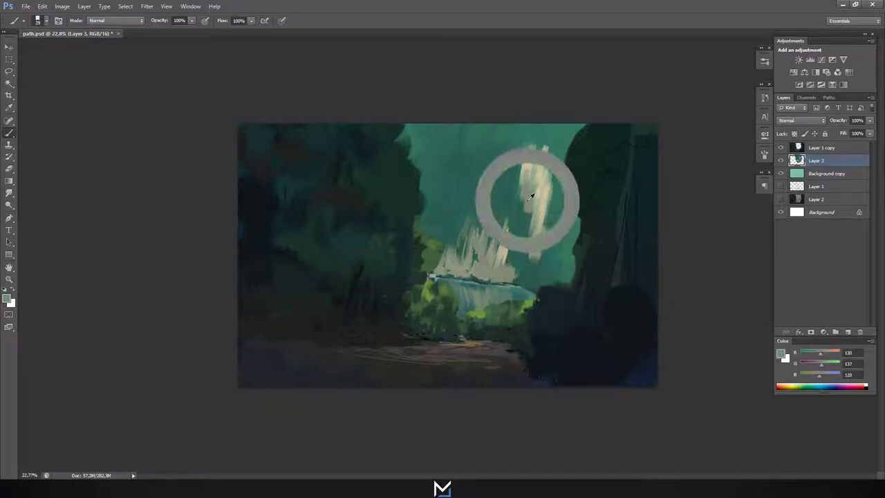
pyautogui.moveTo(505, 273); pyautogui.dragTo(493, 260)
pyautogui.scroll(3, 465, 261)
pyautogui.keyDown('alt'); pyautogui.click(498, 281); pyautogui.keyUp('alt')
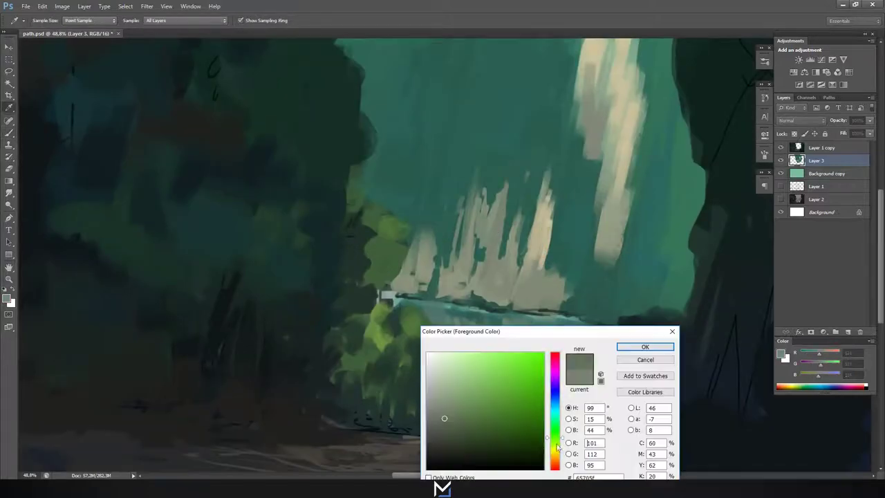
pyautogui.keyDown('alt'); pyautogui.click(495, 278); pyautogui.keyUp('alt')
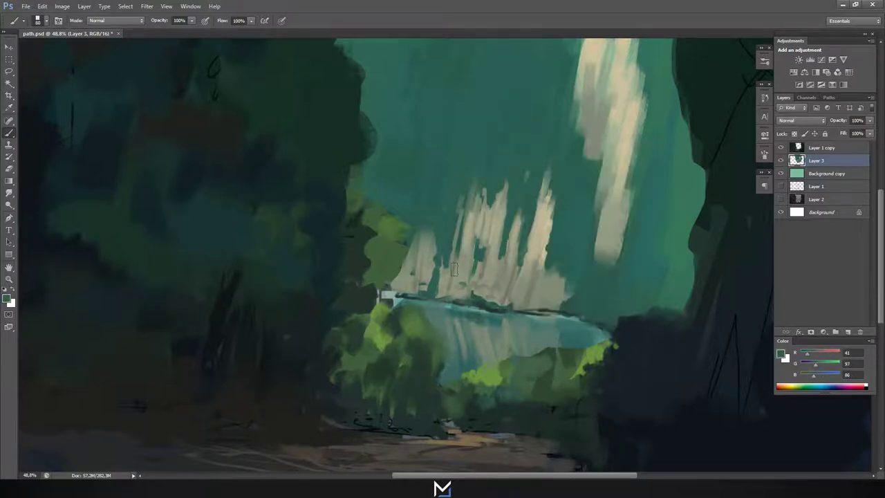
pyautogui.scroll(-2, 530, 267)
# Sample the sky teals and paint light beige strokes across the upper-left sky.
pyautogui.keyDown('alt'); pyautogui.click(596, 57); pyautogui.keyUp('alt')
pyautogui.keyDown('alt'); pyautogui.click(596, 188); pyautogui.keyUp('alt')
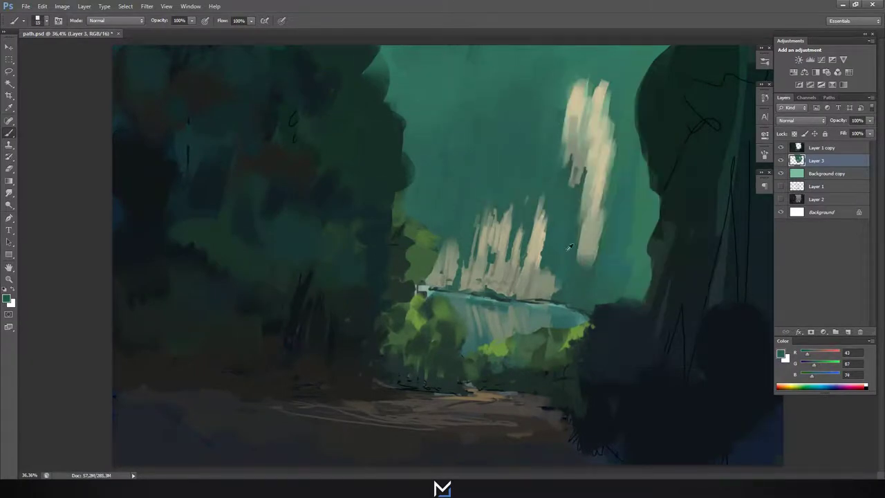
pyautogui.keyDown('alt'); pyautogui.click(598, 284); pyautogui.keyUp('alt')
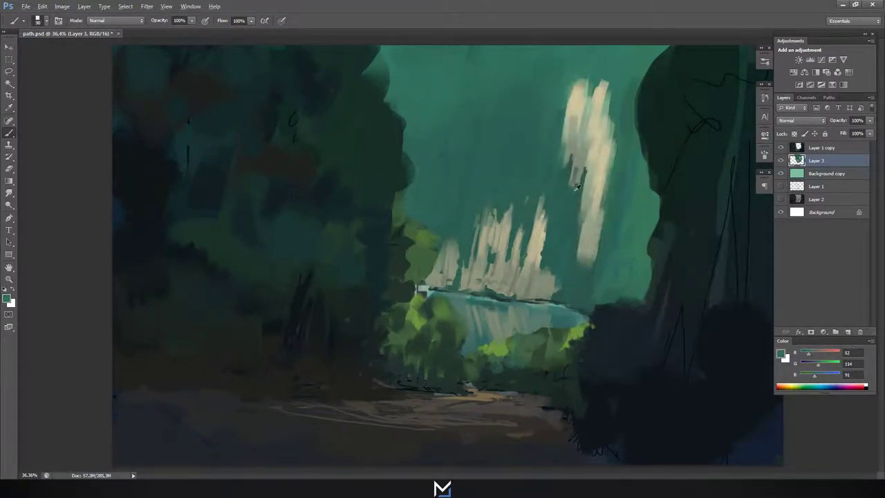
pyautogui.scroll(1, 447, 167)
pyautogui.keyDown('alt'); pyautogui.click(567, 145); pyautogui.keyUp('alt')
pyautogui.moveTo(505, 76)
pyautogui.mouseDown()
pyautogui.moveTo(477, 149)
pyautogui.moveTo(429, 214)
pyautogui.moveTo(363, 177)
pyautogui.moveTo(438, 79)
pyautogui.moveTo(377, 117)
pyautogui.mouseUp()
pyautogui.moveTo(422, 133); pyautogui.dragTo(419, 201)
# Add light strokes to the right sky and break them up with dark teal.
pyautogui.keyDown('alt'); pyautogui.click(451, 129); pyautogui.keyUp('alt')
pyautogui.moveTo(451, 162); pyautogui.dragTo(454, 207)
pyautogui.moveTo(625, 181); pyautogui.dragTo(608, 287)
pyautogui.keyDown('alt'); pyautogui.click(598, 207); pyautogui.keyUp('alt')
pyautogui.moveTo(581, 124)
pyautogui.mouseDown()
pyautogui.moveTo(602, 184)
pyautogui.moveTo(600, 251)
pyautogui.mouseUp()
pyautogui.moveTo(605, 185); pyautogui.dragTo(587, 304)
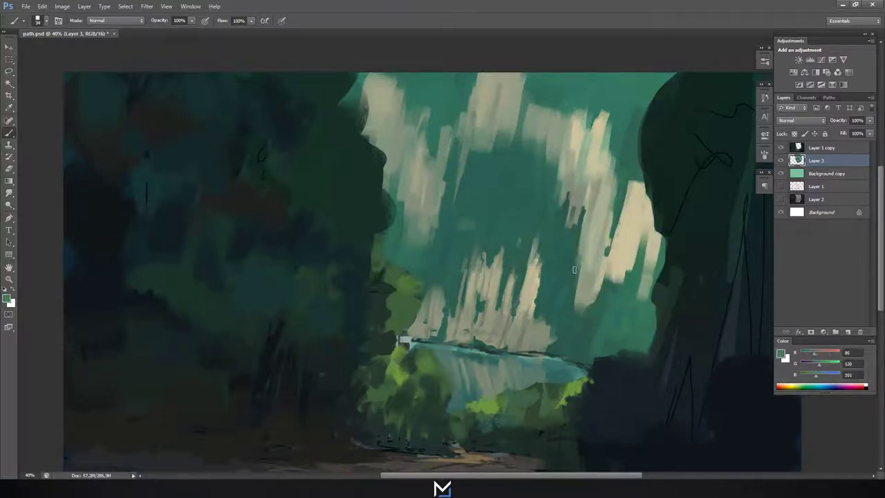
pyautogui.rightClick(588, 125)
pyautogui.press('Escape')
pyautogui.moveTo(427, 242); pyautogui.dragTo(439, 202)
pyautogui.scroll(-2, 479, 294)
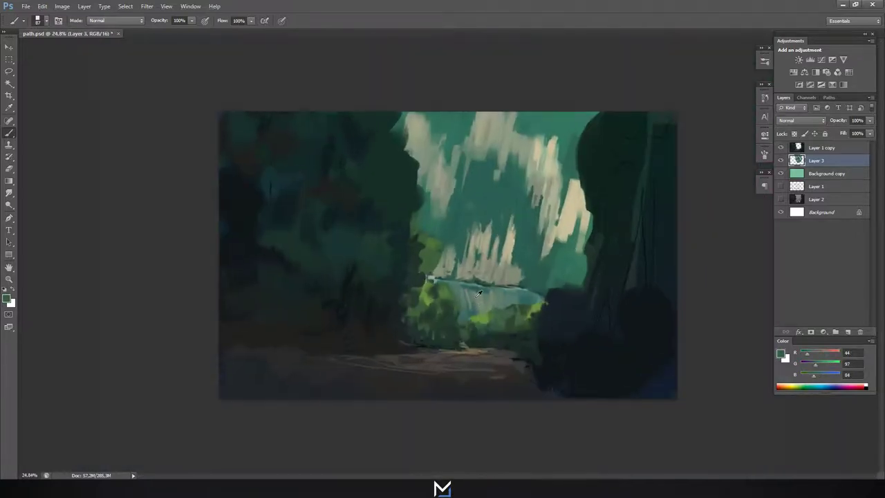
# Add a lighter teal stroke and brighten the scene with three Color Dodge gradients.
pyautogui.keyDown('alt'); pyautogui.click(486, 120); pyautogui.keyUp('alt')
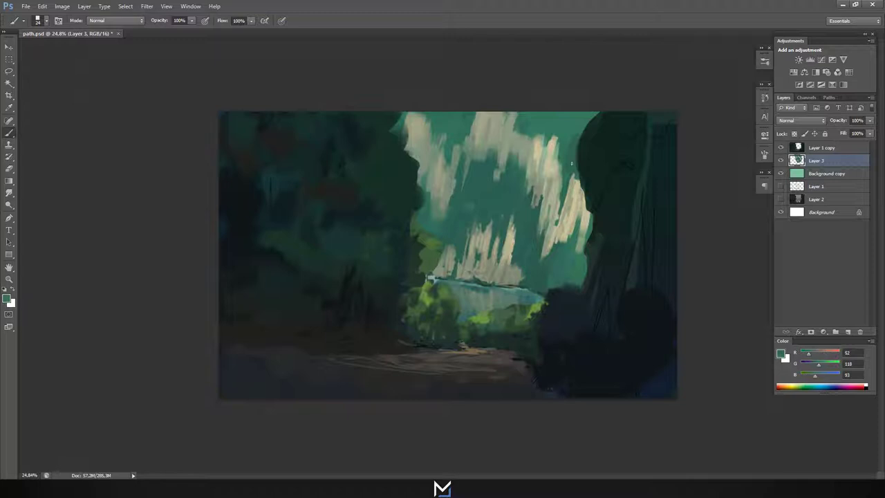
pyautogui.keyDown('alt'); pyautogui.click(477, 203); pyautogui.keyUp('alt')
pyautogui.moveTo(478, 202); pyautogui.dragTo(478, 211)
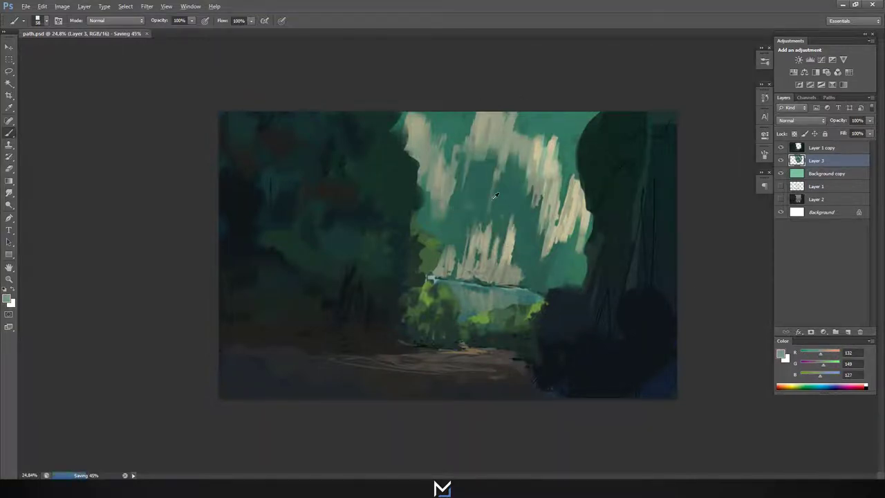
pyautogui.press('g')
pyautogui.moveTo(372, 122); pyautogui.dragTo(532, 331)
pyautogui.moveTo(248, 20); pyautogui.dragTo(273, 31)
pyautogui.moveTo(580, 139); pyautogui.dragTo(500, 344)
# Paint sunlit light-green leaves on the upper-left foliage with a large rectangular brush.
pyautogui.moveTo(426, 199)
pyautogui.mouseDown()
pyautogui.moveTo(415, 160)
pyautogui.moveTo(340, 157)
pyautogui.mouseUp()
pyautogui.rightClick(445, 227)
pyautogui.doubleClick(446, 297)
pyautogui.keyDown('alt'); pyautogui.click(370, 183); pyautogui.keyUp('alt')
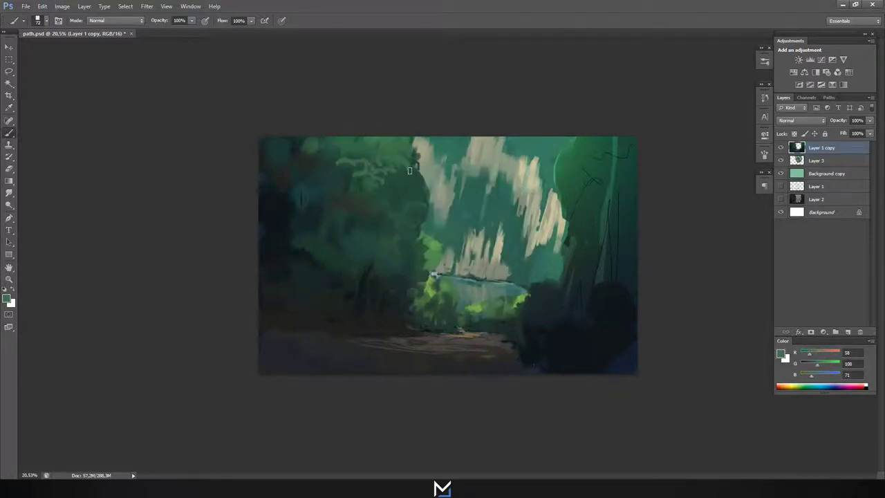
pyautogui.rightClick(411, 232)
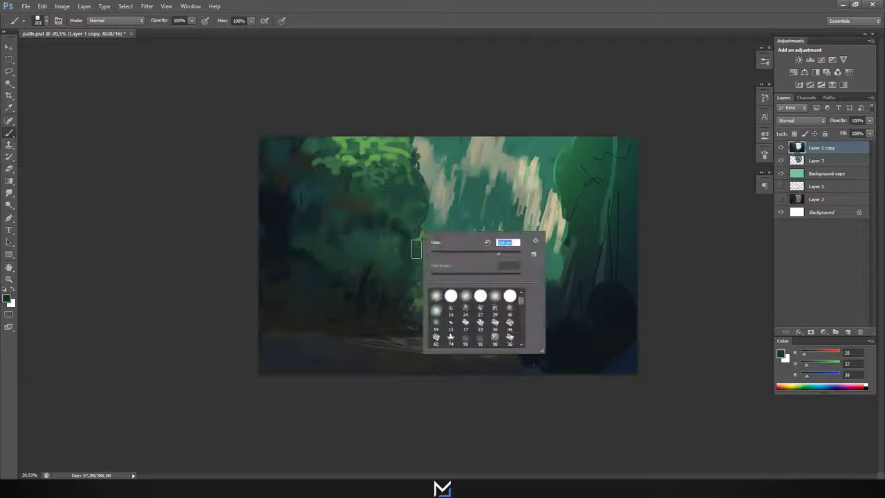
pyautogui.keyDown('alt'); pyautogui.click(370, 147); pyautogui.keyUp('alt')
pyautogui.keyDown('alt'); pyautogui.click(376, 141); pyautogui.keyUp('alt')
pyautogui.moveTo(398, 180); pyautogui.dragTo(412, 147)
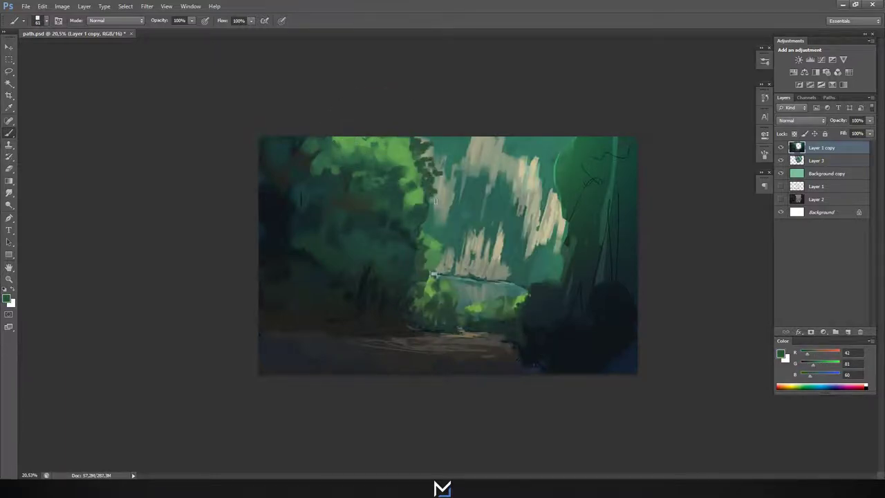
# Paint dark trunk strokes into the left foliage.
pyautogui.keyDown('alt'); pyautogui.click(415, 228); pyautogui.keyUp('alt')
pyautogui.moveTo(398, 201); pyautogui.dragTo(325, 177)
pyautogui.rightClick(321, 190)
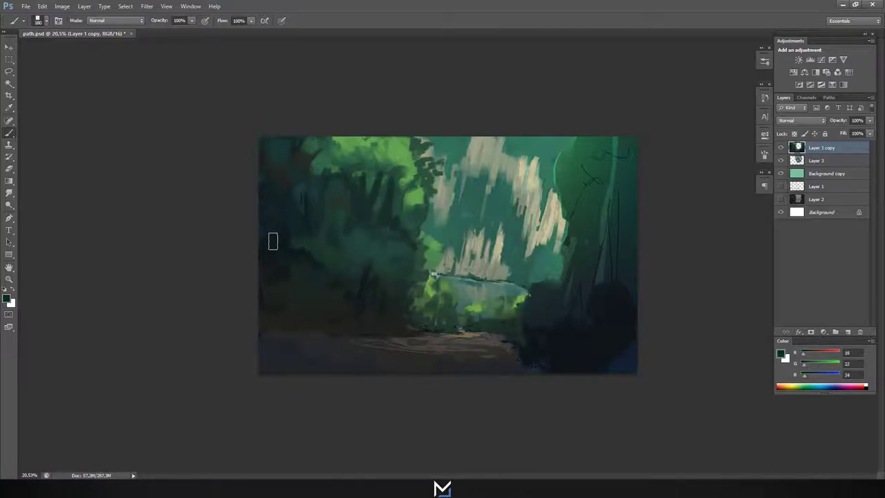
pyautogui.moveTo(273, 241); pyautogui.dragTo(332, 185)
pyautogui.keyDown('alt'); pyautogui.click(351, 198); pyautogui.keyUp('alt')
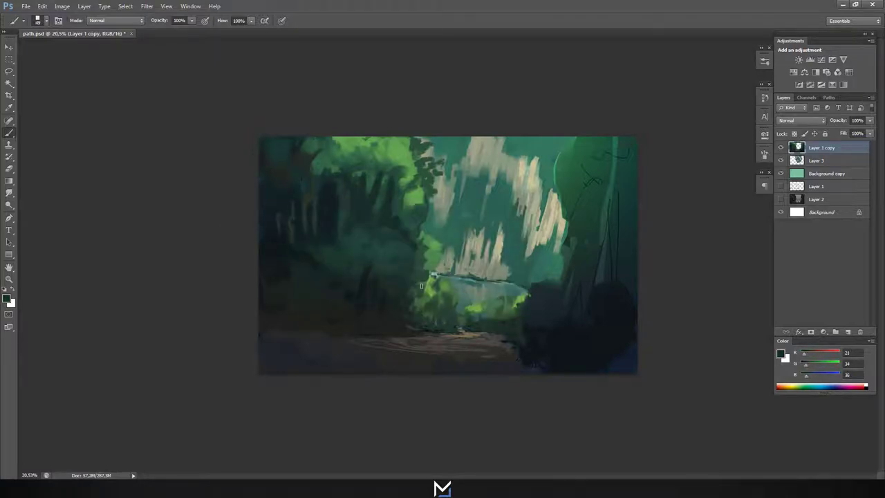
pyautogui.keyDown('alt'); pyautogui.click(347, 305); pyautogui.keyUp('alt')
# Enlarge the brush and sample dark greens from the left foliage.
pyautogui.press(']')
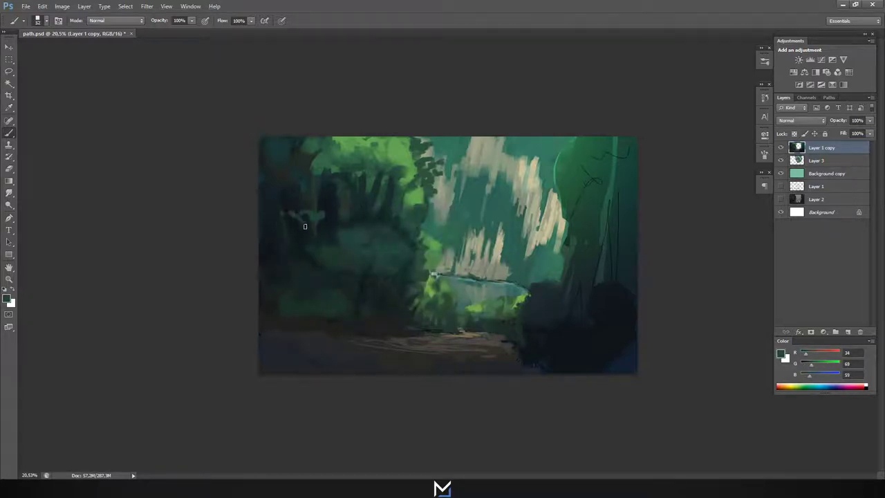
pyautogui.rightClick(327, 229)
pyautogui.press('Return')
pyautogui.press(']')
pyautogui.press(']')
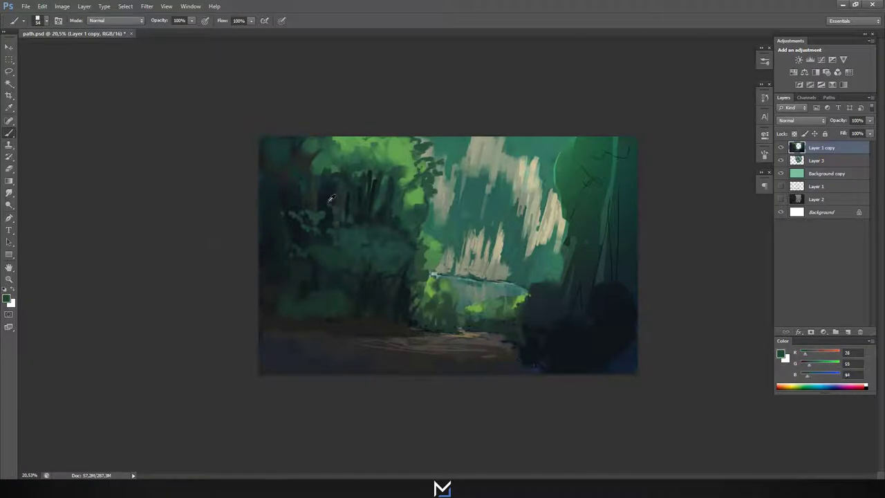
pyautogui.keyDown('alt'); pyautogui.click(412, 205); pyautogui.keyUp('alt')
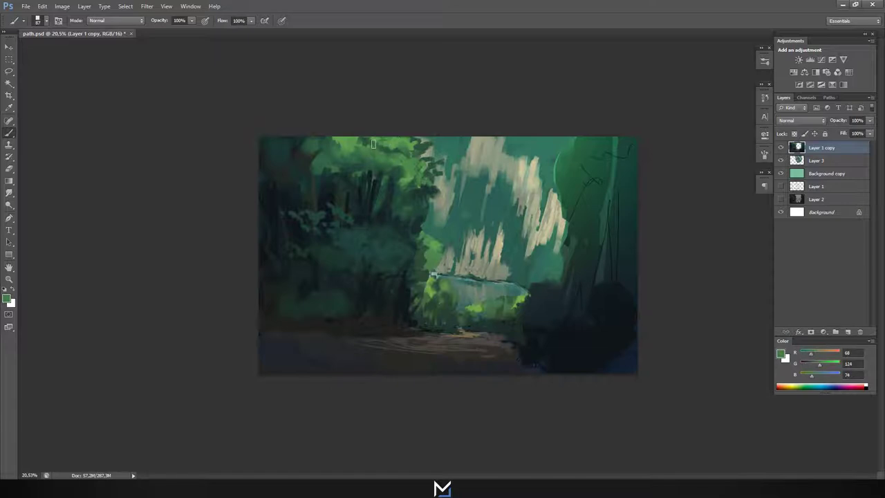
pyautogui.rightClick(404, 199)
pyautogui.press('Return')
pyautogui.rightClick(395, 171)
pyautogui.press('Return')
pyautogui.keyDown('alt'); pyautogui.click(372, 190); pyautogui.keyUp('alt')
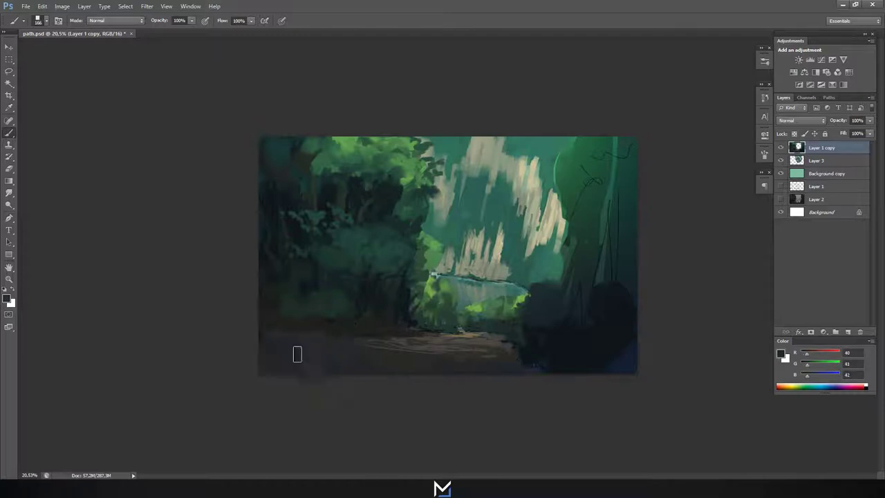
pyautogui.hotkey('alt', '[')
# Lay a green gradient over the light shafts on Layer 3 and pick a dark blue-grey colour.
pyautogui.press('g')
pyautogui.moveTo(500, 457); pyautogui.dragTo(500, 343)
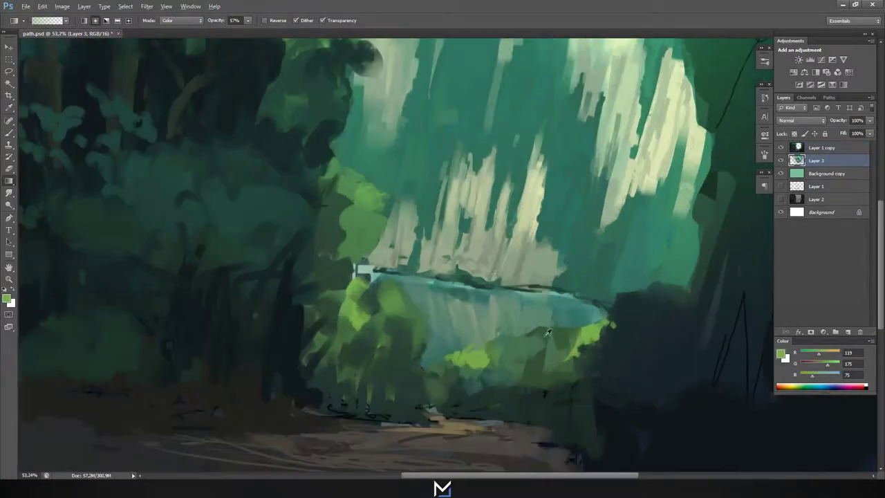
pyautogui.keyDown('alt'); pyautogui.click(485, 300); pyautogui.keyUp('alt')
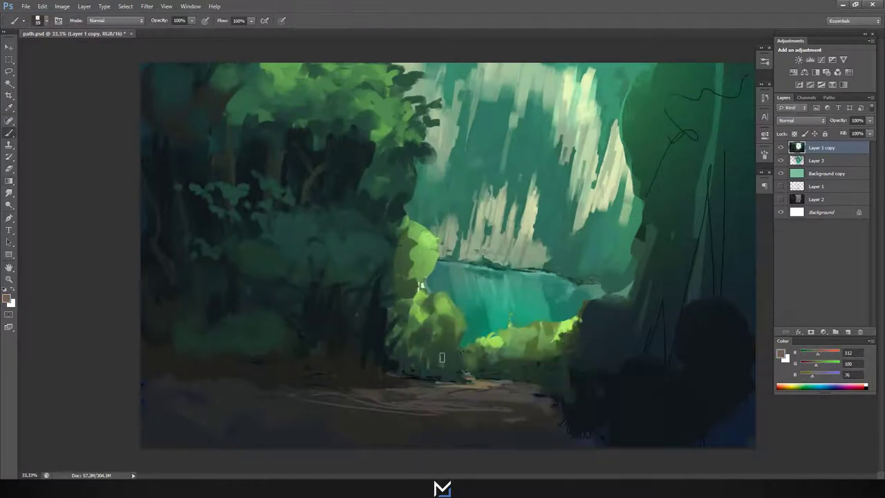
pyautogui.keyDown('alt'); pyautogui.click(411, 363); pyautogui.keyUp('alt')
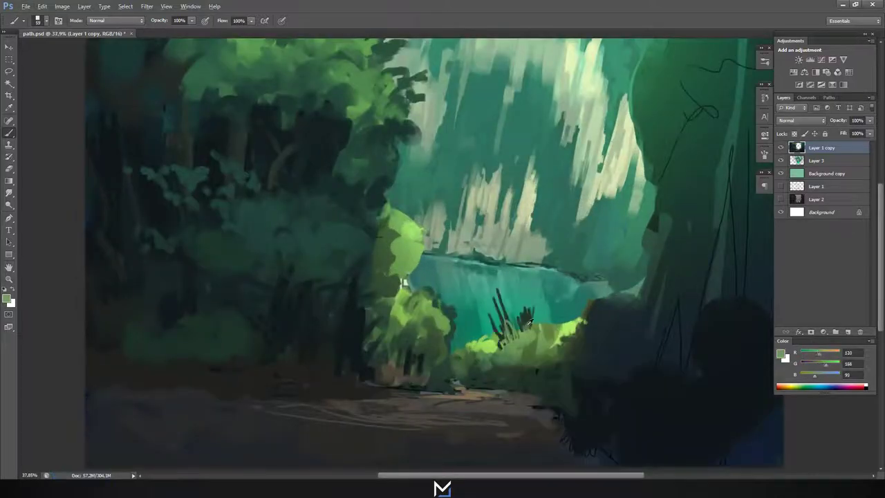
# Paint green over the dark grass and dark green along the right rock edge.
pyautogui.moveTo(529, 322); pyautogui.dragTo(524, 337)
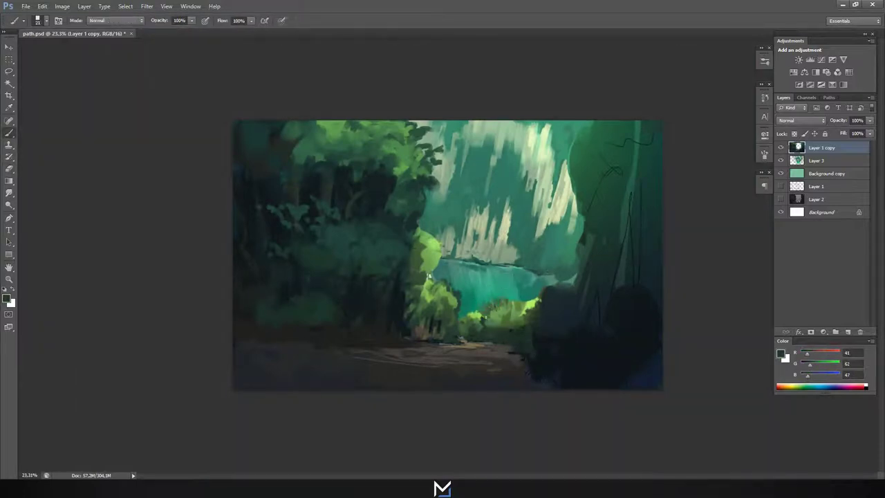
pyautogui.keyDown('alt'); pyautogui.click(499, 335); pyautogui.keyUp('alt')
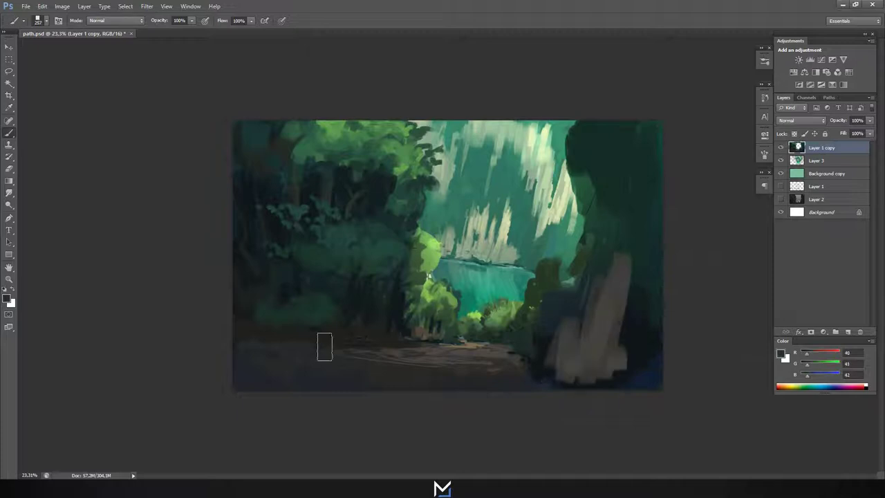
pyautogui.keyDown('alt'); pyautogui.click(562, 356); pyautogui.keyUp('alt')
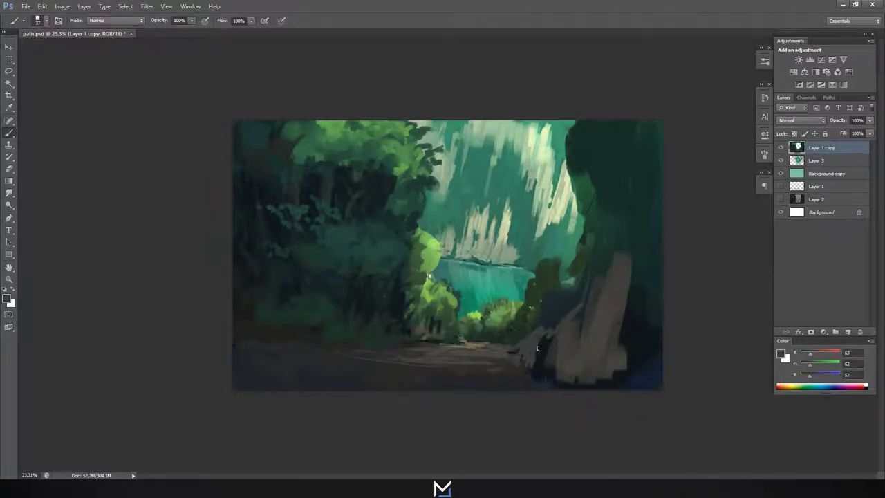
pyautogui.moveTo(631, 245); pyautogui.dragTo(558, 305)
pyautogui.keyDown('alt'); pyautogui.click(569, 353); pyautogui.keyUp('alt')
pyautogui.hotkey('ctrl', 'z')
pyautogui.rightClick(603, 315)
pyautogui.click(665, 347)
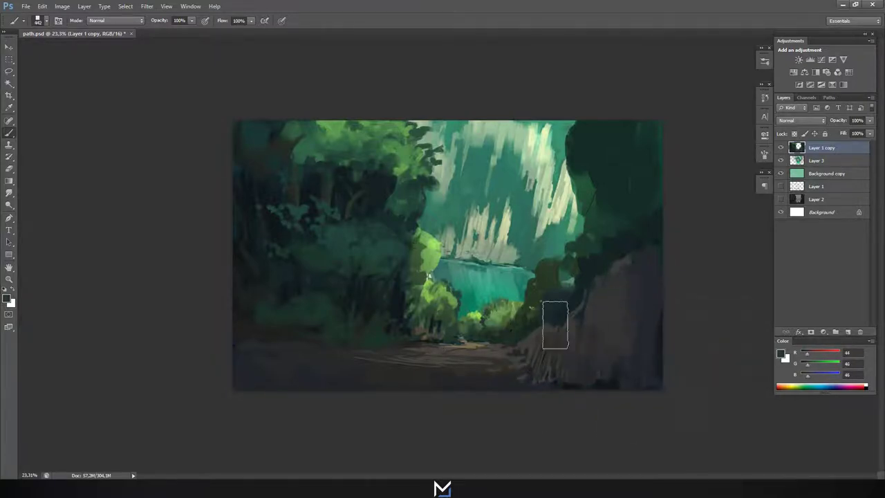
# Add dark green foliage atop the cliff and repaint light-green foliage near the path at size 110.
pyautogui.keyDown('alt'); pyautogui.click(580, 202); pyautogui.keyUp('alt')
pyautogui.rightClick(581, 198)
pyautogui.moveTo(574, 207); pyautogui.dragTo(558, 193)
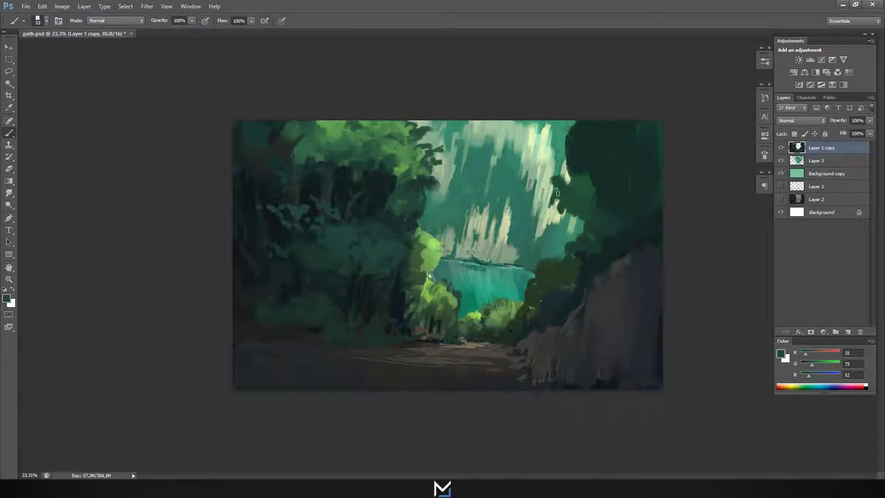
pyautogui.moveTo(603, 212); pyautogui.dragTo(622, 204)
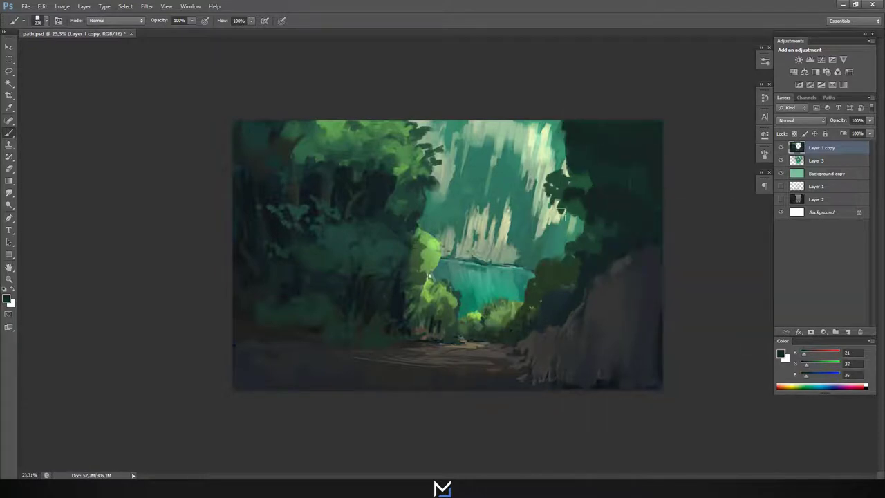
pyautogui.rightClick(433, 247)
pyautogui.click(484, 315)
pyautogui.moveTo(436, 239); pyautogui.dragTo(433, 270)
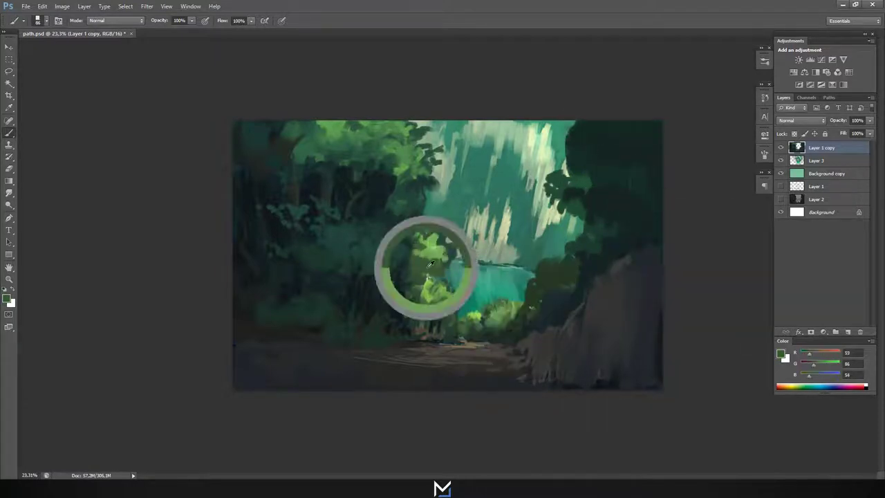
# Choose a different brush tip and save the painting with Ctrl+S.
pyautogui.scroll(-2, 422, 403)
pyautogui.rightClick(443, 201)
pyautogui.keyDown('alt'); pyautogui.click(353, 182); pyautogui.keyUp('alt')
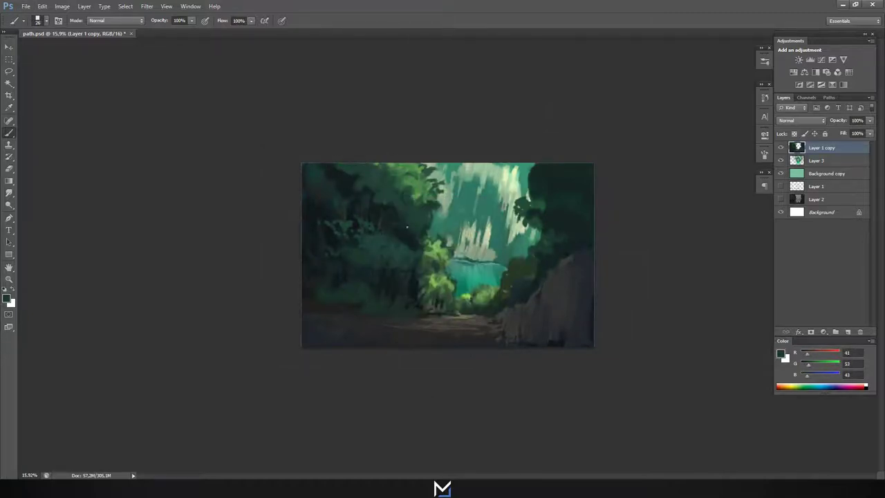
pyautogui.rightClick(400, 192)
pyautogui.scroll(-2, 417, 336)
pyautogui.scroll(3, 417, 336)
pyautogui.hotkey('ctrl', 's')
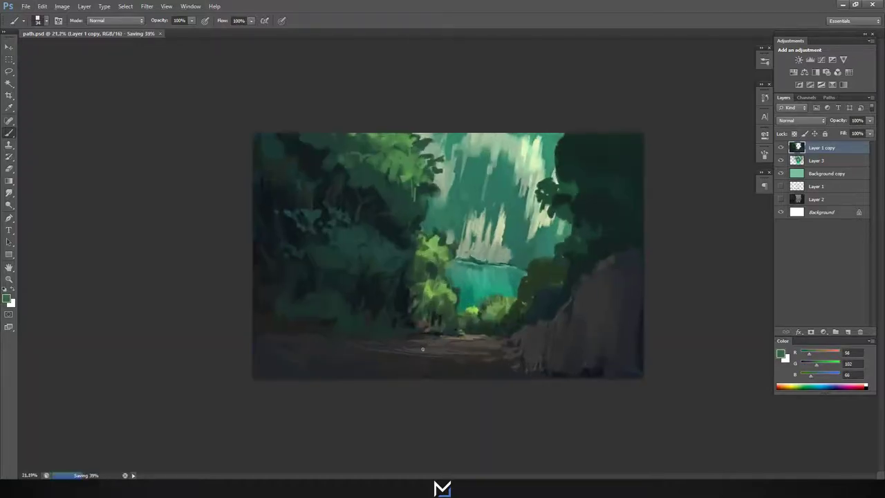
# Paint dark strokes over the right rock and the lower ground.
pyautogui.keyDown('alt'); pyautogui.click(564, 296); pyautogui.keyUp('alt')
pyautogui.moveTo(564, 295); pyautogui.dragTo(622, 263)
pyautogui.moveTo(546, 318); pyautogui.dragTo(547, 343)
pyautogui.keyDown('alt'); pyautogui.click(464, 319); pyautogui.keyUp('alt')
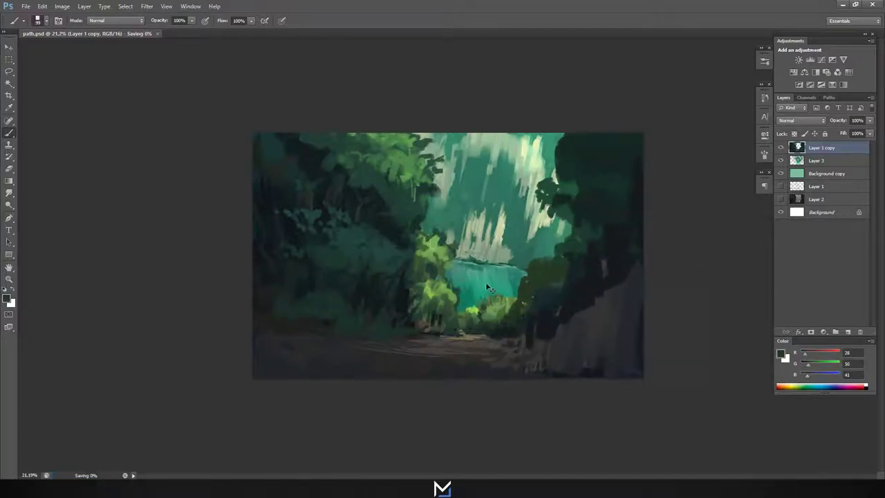
# Zoom out and erase the light shafts back to plain teal sky with Erase to History.
pyautogui.hotkey('ctrl', '-')
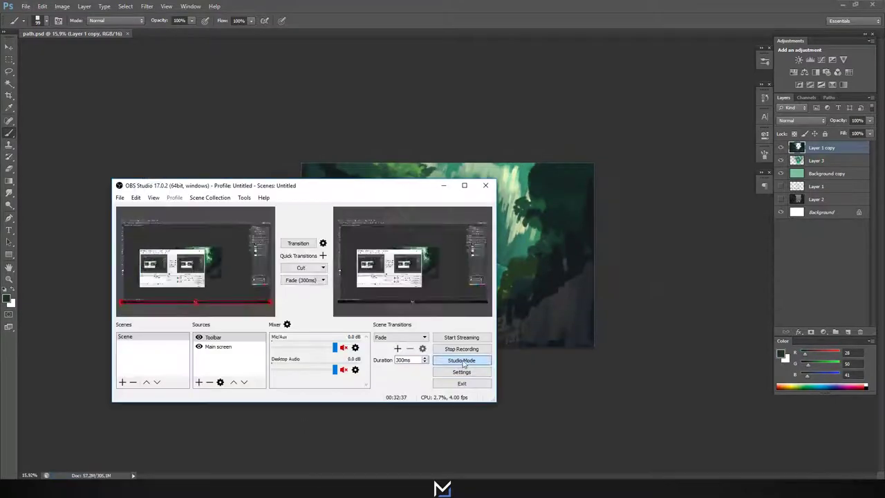
pyautogui.press('e')
pyautogui.moveTo(443, 297)
pyautogui.mouseDown()
pyautogui.moveTo(449, 249)
pyautogui.moveTo(409, 193)
pyautogui.mouseUp()
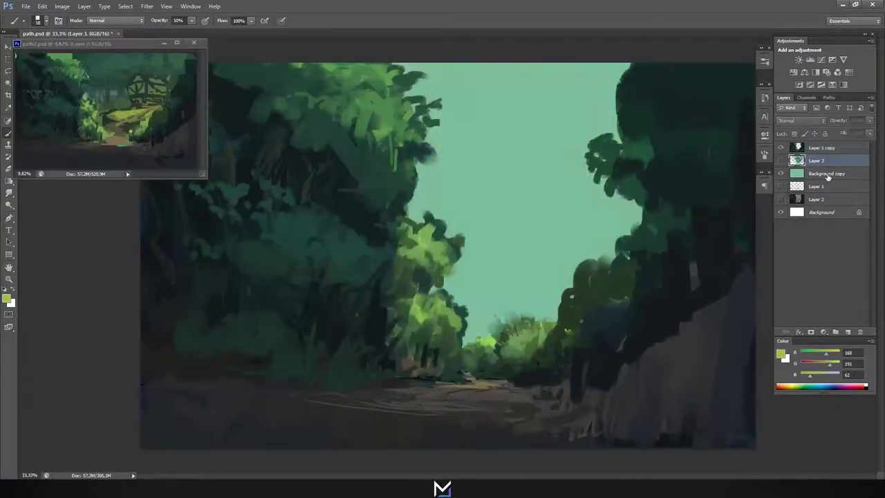
# On a new layer, paint a dark canopy and branch across the sky, plus yellow-green distant-hill strokes.
pyautogui.click(848, 332)
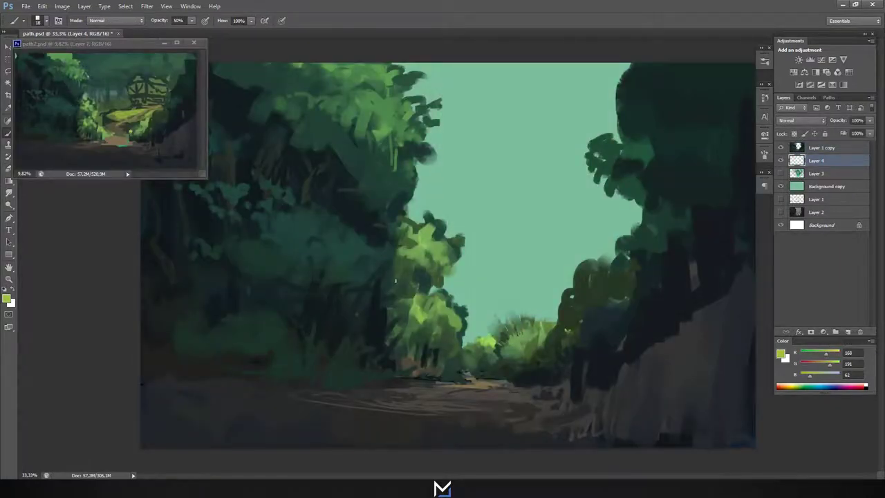
pyautogui.moveTo(443, 307)
pyautogui.mouseDown()
pyautogui.moveTo(550, 270)
pyautogui.moveTo(539, 277)
pyautogui.mouseUp()
pyautogui.moveTo(422, 163)
pyautogui.mouseDown()
pyautogui.moveTo(491, 114)
pyautogui.moveTo(601, 128)
pyautogui.moveTo(553, 159)
pyautogui.mouseUp()
pyautogui.moveTo(553, 273)
pyautogui.mouseDown()
pyautogui.moveTo(504, 326)
pyautogui.moveTo(560, 277)
pyautogui.mouseUp()
pyautogui.moveTo(442, 294); pyautogui.dragTo(567, 270)
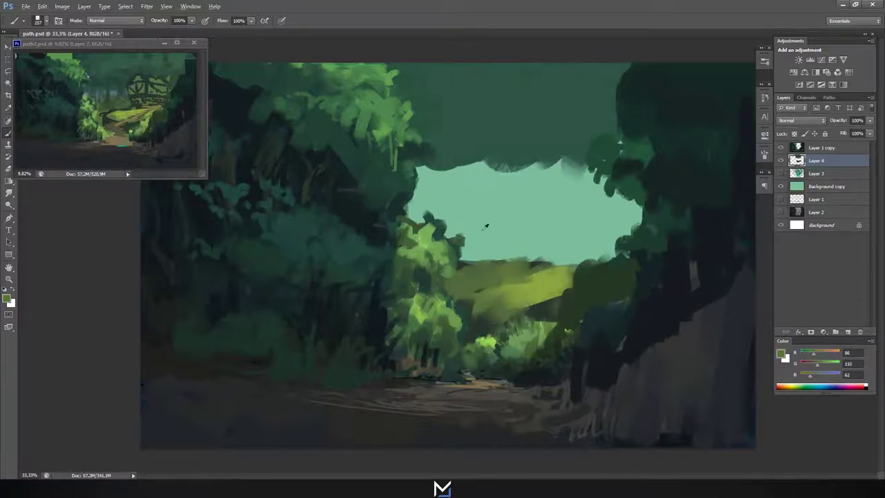
pyautogui.moveTo(442, 177); pyautogui.dragTo(588, 166)
# Fill the lower sky gap with cliff dark grey and paint mid-green foliage on the right bushes.
pyautogui.moveTo(701, 369); pyautogui.dragTo(756, 370)
pyautogui.keyDown('alt'); pyautogui.click(585, 378); pyautogui.keyUp('alt')
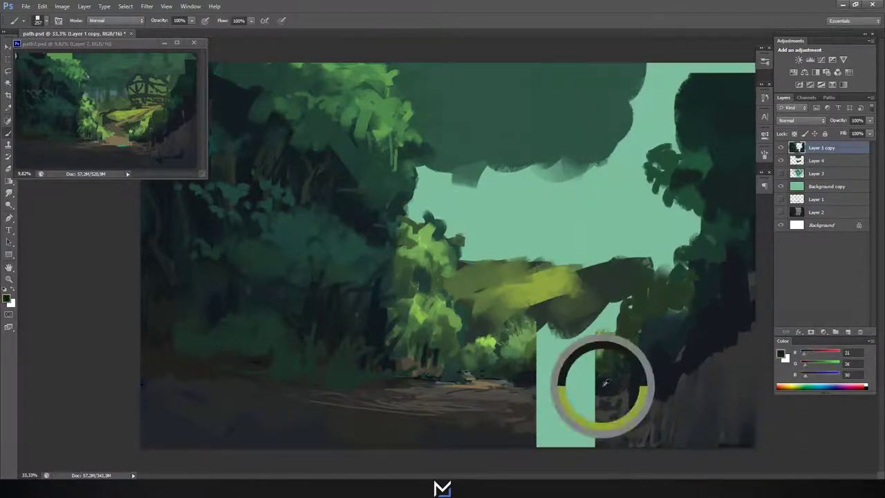
pyautogui.moveTo(538, 395); pyautogui.dragTo(619, 408)
pyautogui.moveTo(516, 397); pyautogui.dragTo(663, 429)
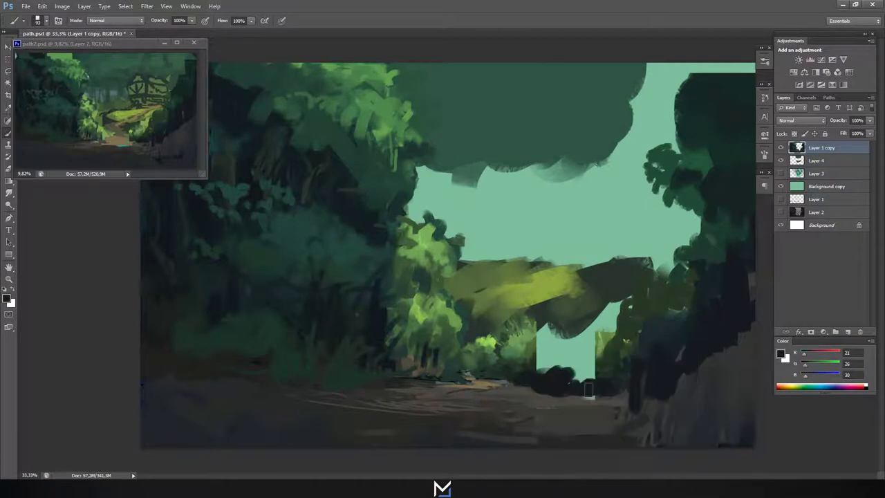
pyautogui.keyDown('alt'); pyautogui.click(525, 291); pyautogui.keyUp('alt')
pyautogui.moveTo(537, 390)
pyautogui.mouseDown()
pyautogui.moveTo(595, 353)
pyautogui.moveTo(646, 291)
pyautogui.mouseUp()
pyautogui.moveTo(554, 346)
pyautogui.mouseDown()
pyautogui.moveTo(646, 307)
pyautogui.moveTo(640, 292)
pyautogui.mouseUp()
# Add olive strokes to the hill, then erase and repaint the gap under the bushes in brown.
pyautogui.rightClick(617, 297)
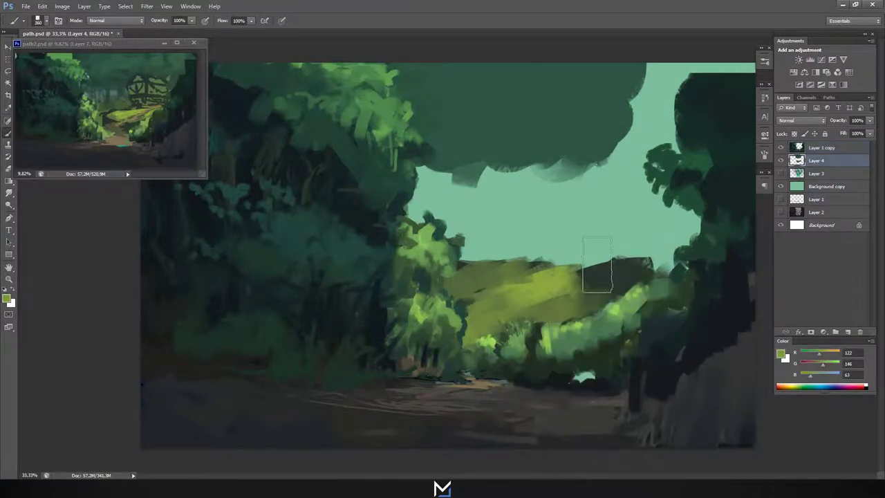
pyautogui.moveTo(477, 325); pyautogui.dragTo(553, 298)
pyautogui.press('e')
pyautogui.moveTo(470, 356)
pyautogui.mouseDown()
pyautogui.moveTo(493, 338)
pyautogui.moveTo(581, 376)
pyautogui.mouseUp()
pyautogui.press('b')
pyautogui.moveTo(474, 377)
pyautogui.mouseDown()
pyautogui.moveTo(512, 370)
pyautogui.moveTo(567, 311)
pyautogui.mouseUp()
# Darken the sky with a gradient on the Background copy layer, then return to Layer 4.
pyautogui.hotkey('alt', '[')
pyautogui.hotkey('alt', '[')
pyautogui.hotkey('alt', '[')
pyautogui.press('g')
pyautogui.moveTo(525, 277); pyautogui.dragTo(526, 180)
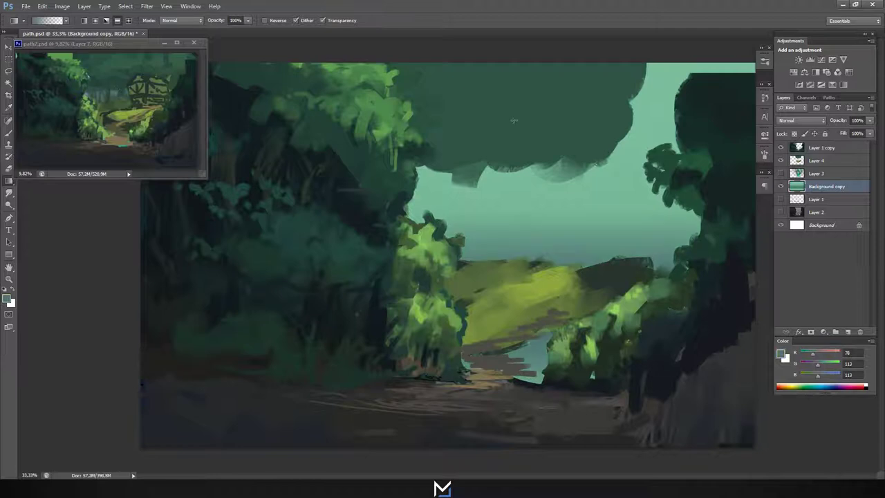
pyautogui.moveTo(526, 104); pyautogui.dragTo(526, 228)
pyautogui.press('b')
pyautogui.hotkey('alt', ']')
pyautogui.hotkey('alt', ']')
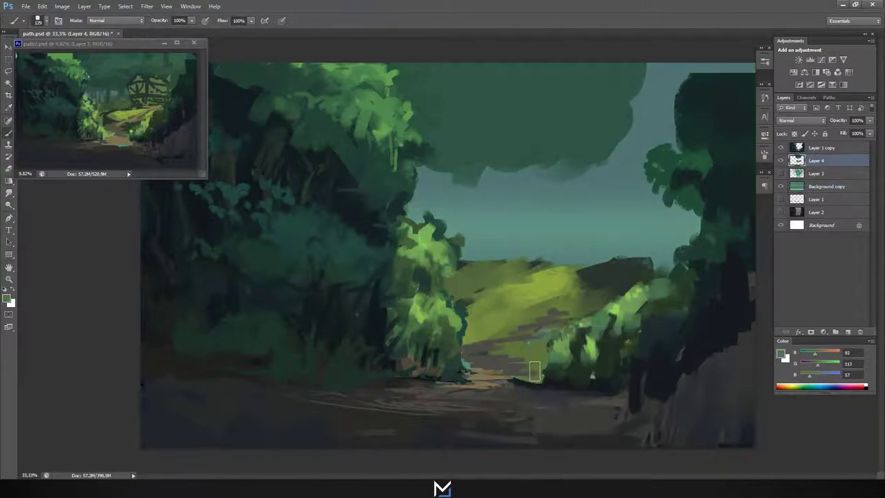
# Light the right hill and bush tops yellow-green, add a darker lower-hill band and extend the dark cloud band.
pyautogui.moveTo(577, 283); pyautogui.dragTo(639, 273)
pyautogui.keyDown('alt'); pyautogui.click(666, 262); pyautogui.keyUp('alt')
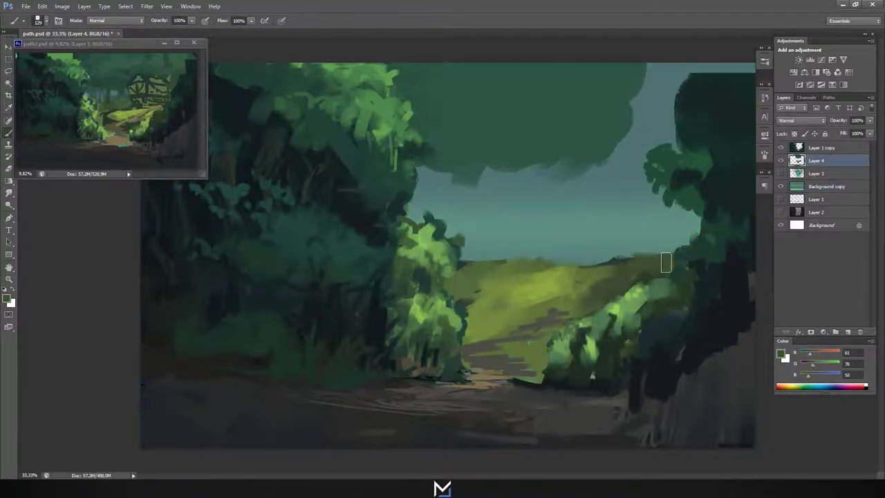
pyautogui.keyDown('alt'); pyautogui.click(583, 290); pyautogui.keyUp('alt')
pyautogui.moveTo(581, 308)
pyautogui.mouseDown()
pyautogui.moveTo(643, 266)
pyautogui.moveTo(599, 301)
pyautogui.mouseUp()
pyautogui.moveTo(525, 316); pyautogui.dragTo(484, 342)
pyautogui.keyDown('alt'); pyautogui.click(537, 342); pyautogui.keyUp('alt')
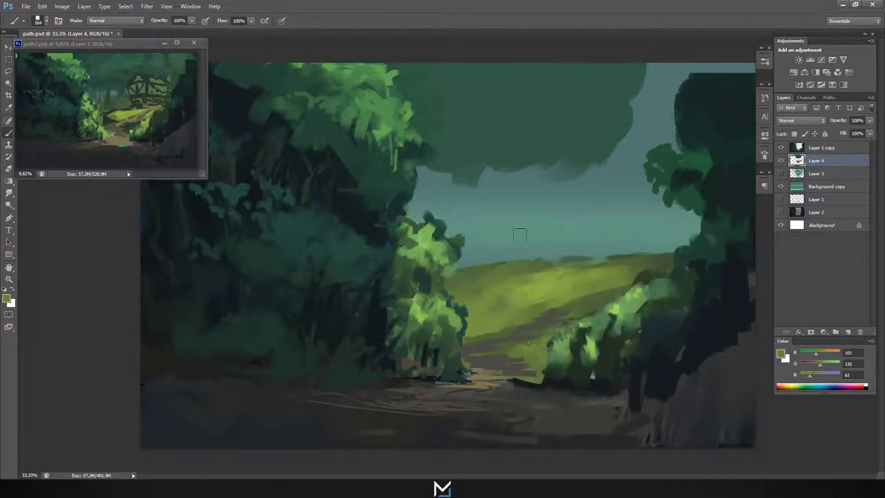
pyautogui.keyDown('alt'); pyautogui.click(622, 111); pyautogui.keyUp('alt')
pyautogui.rightClick(658, 104)
pyautogui.moveTo(415, 169)
pyautogui.mouseDown()
pyautogui.moveTo(635, 121)
pyautogui.moveTo(453, 146)
pyautogui.mouseUp()
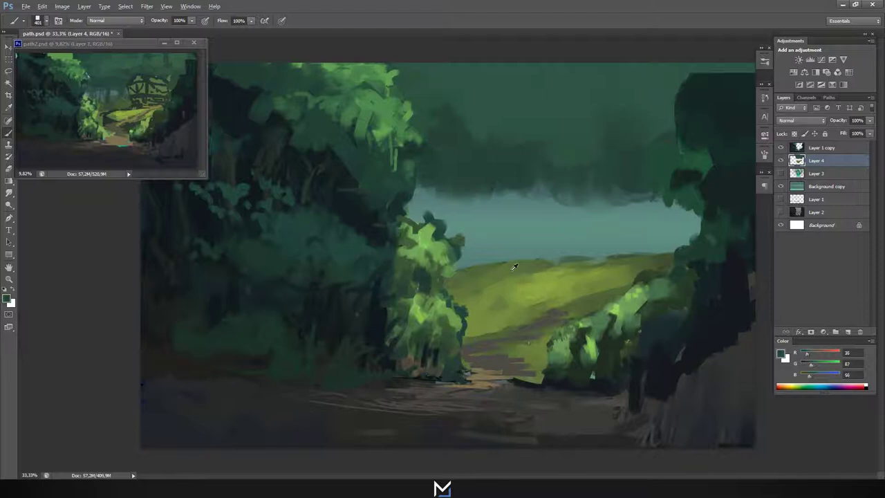
# Paint hazy grey-teal distant hills along the horizon and light teal along the right cliff.
pyautogui.keyDown('alt'); pyautogui.click(513, 267); pyautogui.keyUp('alt')
pyautogui.rightClick(492, 188)
pyautogui.moveTo(470, 239); pyautogui.dragTo(573, 242)
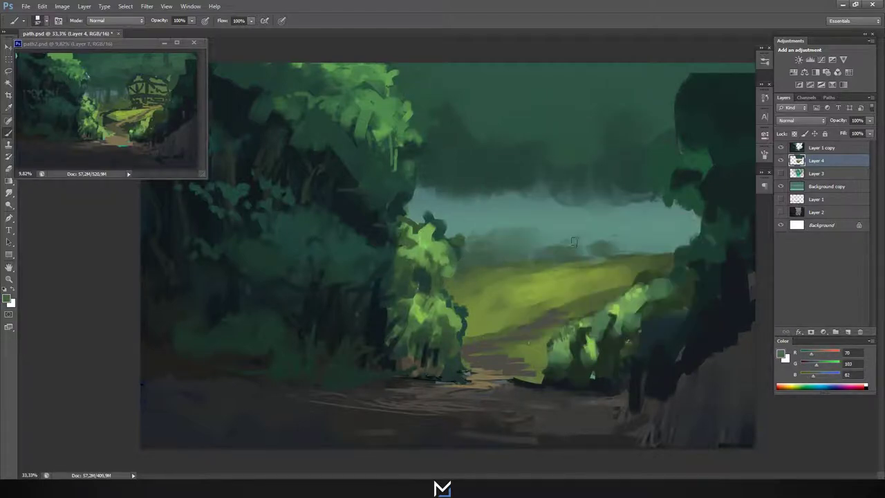
pyautogui.moveTo(691, 235); pyautogui.dragTo(712, 123)
pyautogui.moveTo(643, 284); pyautogui.dragTo(595, 346)
# Darken the lower-right cliff with meadow olive and repaint the bushes beside the path.
pyautogui.keyDown('alt'); pyautogui.click(533, 351); pyautogui.keyUp('alt')
pyautogui.rightClick(534, 351)
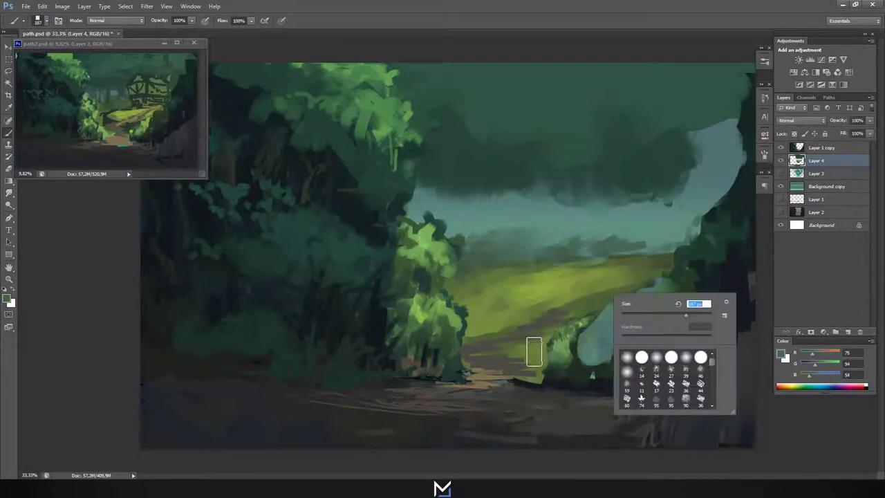
pyautogui.moveTo(678, 297); pyautogui.dragTo(629, 415)
pyautogui.moveTo(593, 307); pyautogui.dragTo(646, 367)
# Paint dark teal distant tree trunks and a dark canopy across the upper middle and right sky.
pyautogui.keyDown('alt'); pyautogui.click(510, 247); pyautogui.keyUp('alt')
pyautogui.moveTo(513, 188); pyautogui.dragTo(508, 263)
pyautogui.moveTo(449, 190); pyautogui.dragTo(448, 239)
pyautogui.rightClick(536, 129)
pyautogui.moveTo(536, 130); pyautogui.dragTo(685, 166)
pyautogui.keyDown('alt'); pyautogui.click(531, 258); pyautogui.keyUp('alt')
pyautogui.moveTo(708, 91); pyautogui.dragTo(720, 173)
# Add more dark tree trunks on the right side, standing in the mist.
pyautogui.rightClick(669, 204)
pyautogui.keyDown('alt'); pyautogui.click(609, 188); pyautogui.keyUp('alt')
pyautogui.moveTo(610, 191); pyautogui.dragTo(597, 254)
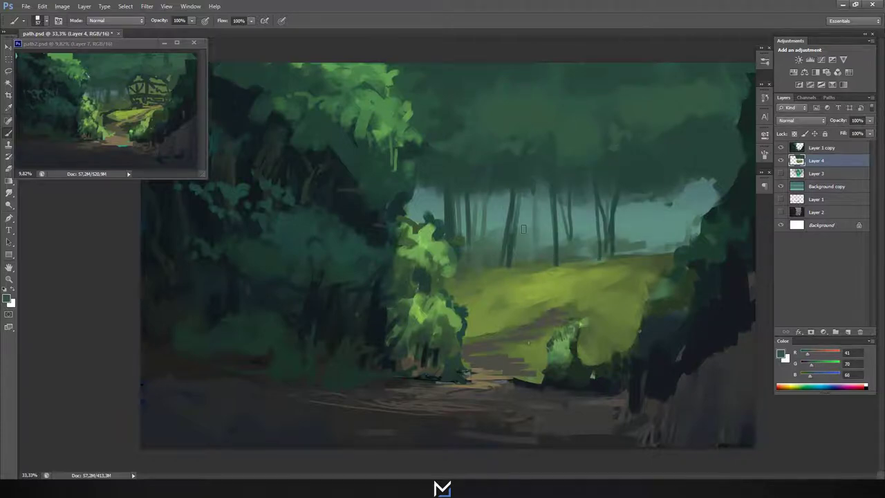
pyautogui.moveTo(639, 242); pyautogui.dragTo(647, 204)
pyautogui.moveTo(669, 166); pyautogui.dragTo(672, 243)
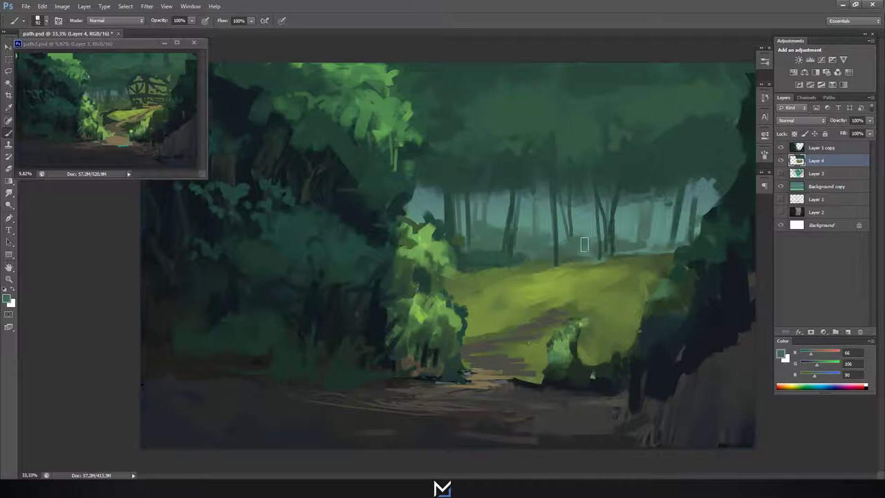
# Choose a smaller brush and load the foliage layer's outline as a selection on Layer 1 copy.
pyautogui.rightClick(498, 257)
pyautogui.keyDown('alt'); pyautogui.click(539, 264); pyautogui.keyUp('alt')
pyautogui.click(822, 147)
pyautogui.keyDown('ctrl'); pyautogui.click(797, 147); pyautogui.keyUp('ctrl')
# Set up a small rectangular brush with a colour sampled from the painting and clear the selection.
pyautogui.rightClick(348, 188)
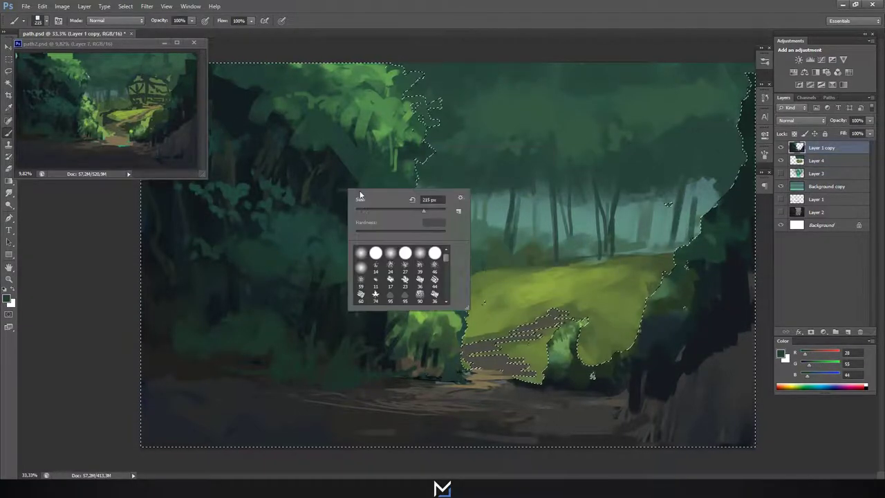
pyautogui.doubleClick(405, 253)
pyautogui.rightClick(392, 116)
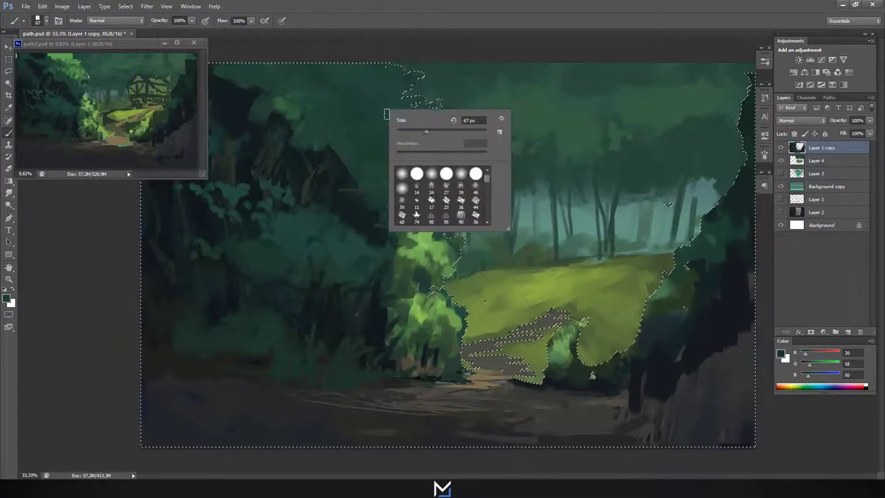
pyautogui.doubleClick(415, 200)
pyautogui.keyDown('alt'); pyautogui.click(365, 168); pyautogui.keyUp('alt')
pyautogui.hotkey('ctrl', 'd')
# Darken the sky with a darker-coloured gradient on the background sky layer.
pyautogui.click(816, 160)
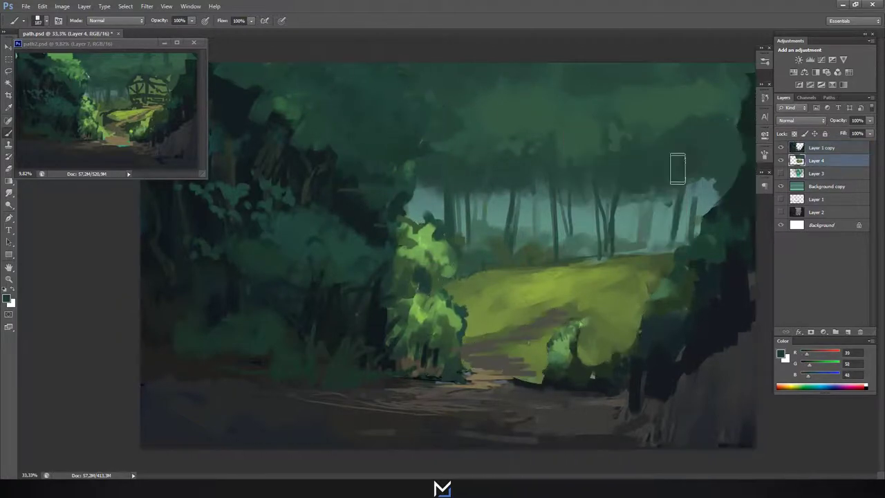
pyautogui.keyDown('alt'); pyautogui.click(692, 201); pyautogui.keyUp('alt')
pyautogui.click(826, 186)
pyautogui.click(781, 354)
pyautogui.click(646, 343)
pyautogui.press('g')
pyautogui.moveTo(548, 263)
pyautogui.mouseDown()
pyautogui.moveTo(549, 157)
pyautogui.moveTo(537, 264)
pyautogui.mouseUp()
# Apply a Multiply gradient at 27% over the selected background trees.
pyautogui.keyDown('ctrl'); pyautogui.click(796, 161); pyautogui.keyUp('ctrl')
pyautogui.click(817, 161)
pyautogui.click(181, 20)
pyautogui.click(182, 70)
pyautogui.press('2')
pyautogui.press('7')
pyautogui.hotkey('ctrl', 'h')
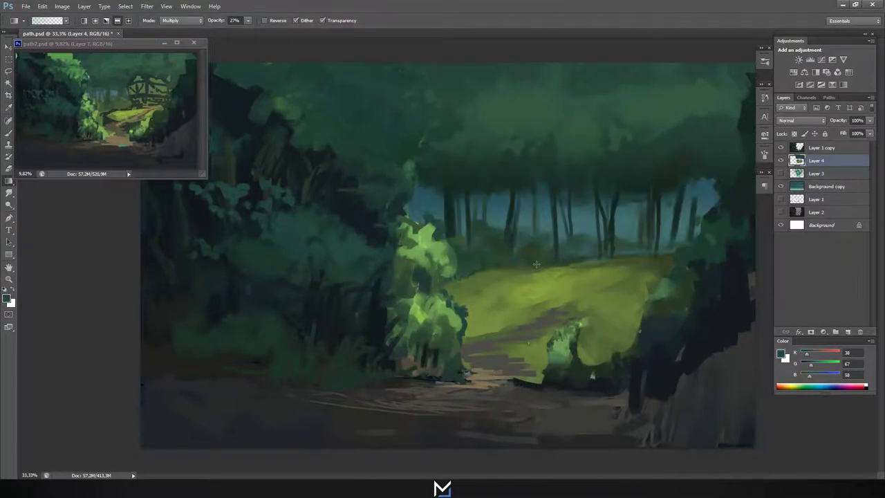
# On a new layer, paint over the blue sky patch with a darker teal sampled from the trees.
pyautogui.click(837, 187)
pyautogui.hotkey('ctrl', 'shift', 'alt', 'n')
pyautogui.press('b')
pyautogui.keyDown('alt'); pyautogui.click(428, 191); pyautogui.keyUp('alt')
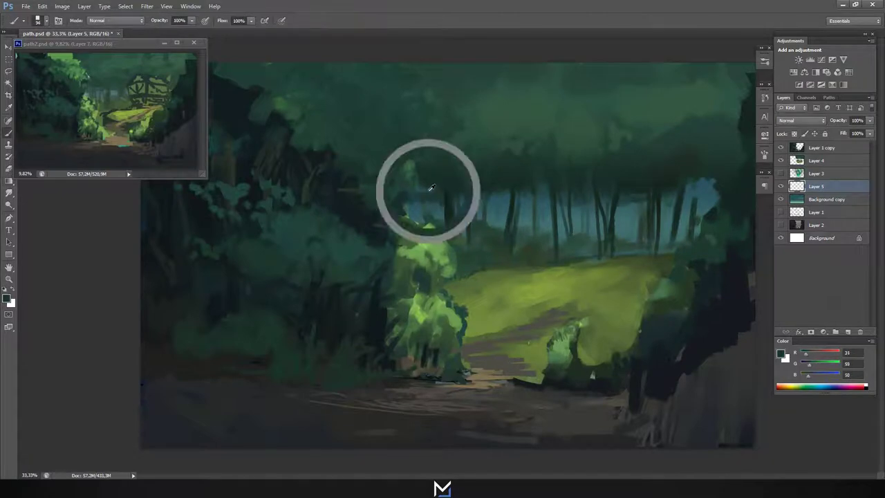
pyautogui.moveTo(692, 183); pyautogui.dragTo(709, 215)
pyautogui.keyDown('alt'); pyautogui.click(585, 242); pyautogui.keyUp('alt')
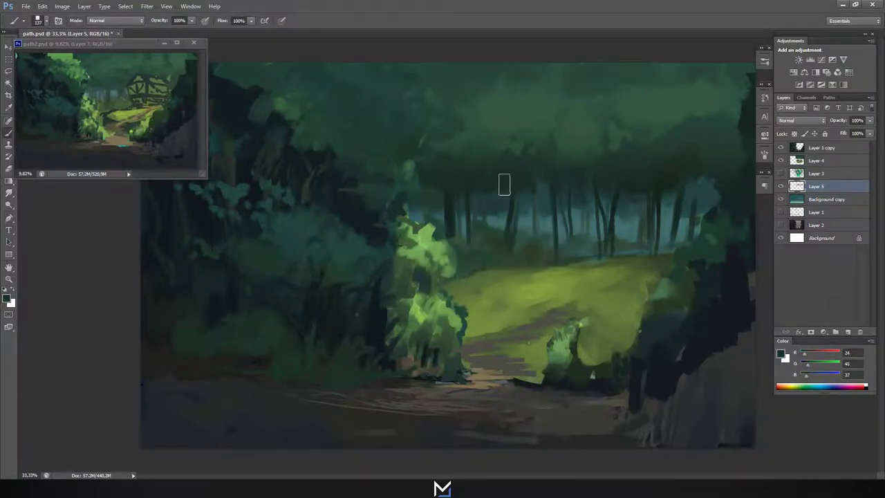
# Darken the framing foliage with a gradient, then add a new layer for the house.
pyautogui.click(821, 148)
pyautogui.hotkey('ctrl', '-')
pyautogui.press('g')
pyautogui.moveTo(438, 79); pyautogui.dragTo(591, 316)
pyautogui.hotkey('ctrl', '+')
pyautogui.hotkey('ctrl', 'alt', 'shift', 'n')
pyautogui.press('b')
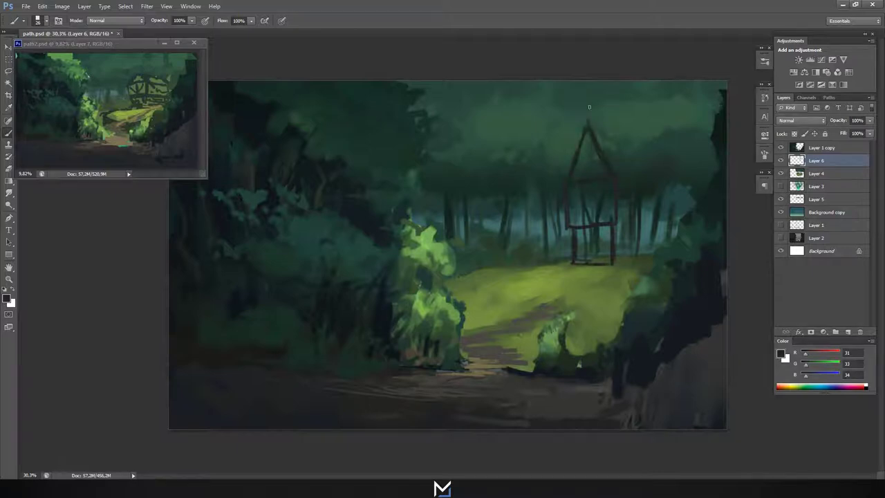
# Block in the dark roof along its right slope and left edge.
pyautogui.moveTo(690, 151); pyautogui.dragTo(643, 138)
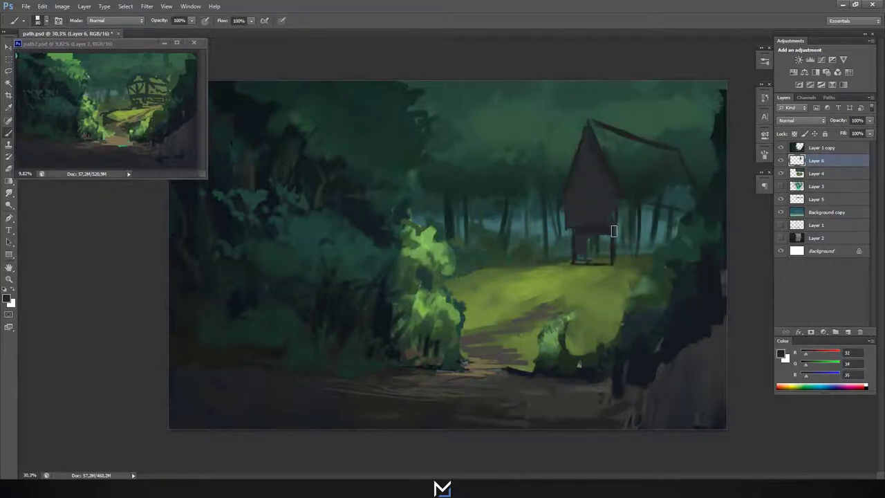
pyautogui.rightClick(586, 259)
pyautogui.moveTo(593, 129); pyautogui.dragTo(618, 143)
pyautogui.rightClick(619, 145)
pyautogui.moveTo(583, 122); pyautogui.dragTo(579, 150)
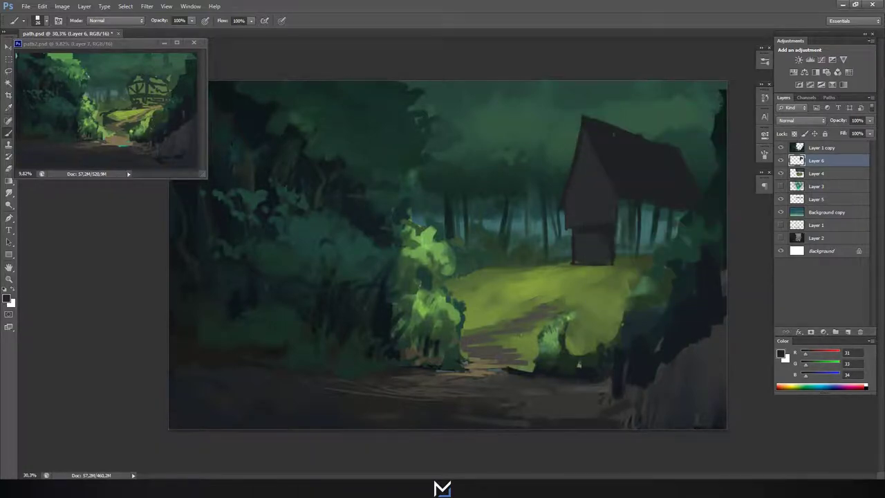
# Paint the house front and its frame in a lighter brown with a small flat brush.
pyautogui.keyDown('alt'); pyautogui.click(550, 401); pyautogui.keyUp('alt')
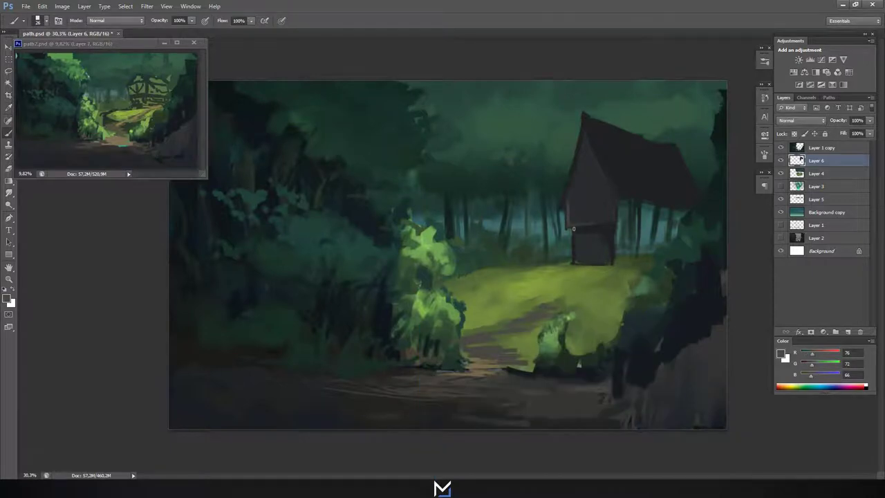
pyautogui.rightClick(615, 202)
pyautogui.click(642, 206)
pyautogui.moveTo(570, 196); pyautogui.dragTo(591, 215)
pyautogui.moveTo(581, 142); pyautogui.dragTo(584, 194)
pyautogui.rightClick(627, 198)
pyautogui.moveTo(600, 235); pyautogui.dragTo(608, 261)
# Fill the overhang underside in light beige and add a light strip down the house front.
pyautogui.keyDown('alt'); pyautogui.click(622, 221); pyautogui.keyUp('alt')
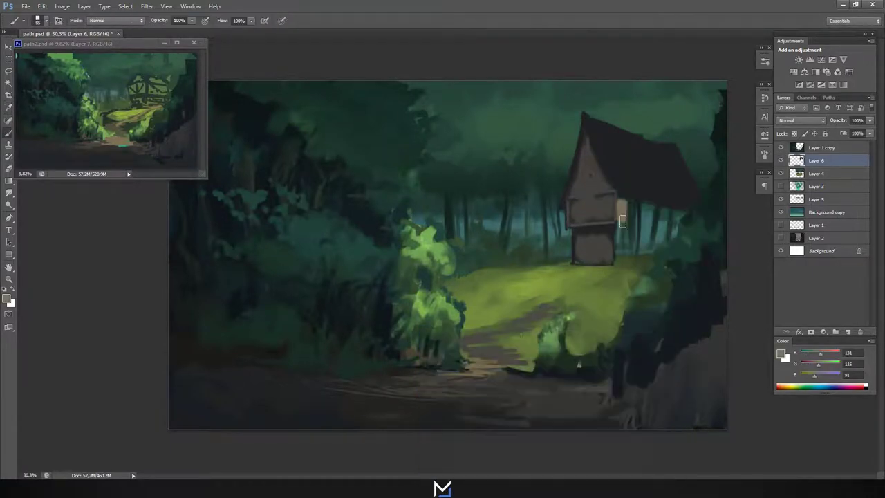
pyautogui.moveTo(622, 221); pyautogui.dragTo(680, 216)
pyautogui.rightClick(637, 197)
pyautogui.rightClick(659, 213)
pyautogui.click(687, 235)
pyautogui.moveTo(617, 231)
pyautogui.mouseDown()
pyautogui.moveTo(618, 261)
pyautogui.moveTo(635, 220)
pyautogui.mouseUp()
pyautogui.keyDown('alt'); pyautogui.click(636, 220); pyautogui.keyUp('alt')
pyautogui.keyDown('alt'); pyautogui.click(638, 218); pyautogui.keyUp('alt')
# Repaint the house's left gable wall in a pale purplish grey.
pyautogui.press('c')
pyautogui.click(444, 426)
pyautogui.click(645, 346)
pyautogui.moveTo(587, 134); pyautogui.dragTo(584, 220)
pyautogui.moveTo(584, 166); pyautogui.dragTo(609, 220)
pyautogui.press('c')
pyautogui.moveTo(555, 440); pyautogui.dragTo(555, 361)
pyautogui.click(645, 346)
pyautogui.moveTo(587, 138); pyautogui.dragTo(603, 200)
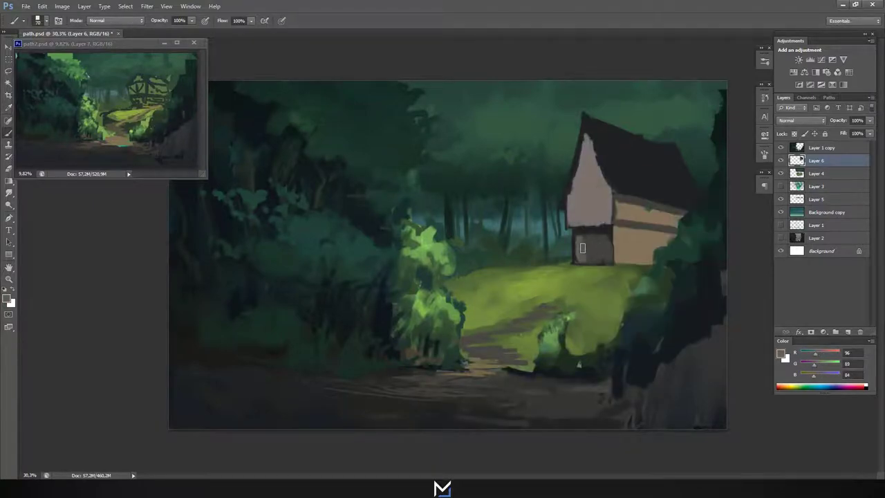
pyautogui.moveTo(582, 248); pyautogui.dragTo(601, 257)
# Briefly switch to the eraser and back, shrinking the brush to 15 px.
pyautogui.press('e')
pyautogui.press('b')
pyautogui.rightClick(680, 269)
# Paint dark timber strokes on the house wall with a small brush in Darken mode.
pyautogui.press('Return')
pyautogui.keyDown('alt'); pyautogui.click(684, 263); pyautogui.keyUp('alt')
pyautogui.moveTo(596, 191)
pyautogui.mouseDown()
pyautogui.moveTo(569, 196)
pyautogui.moveTo(588, 225)
pyautogui.mouseUp()
pyautogui.rightClick(592, 134)
pyautogui.press('Return')
pyautogui.hotkey('shift', 'alt', 'k')
pyautogui.keyDown('alt'); pyautogui.click(668, 258); pyautogui.keyUp('alt')
pyautogui.keyDown('alt'); pyautogui.click(659, 309); pyautogui.keyUp('alt')
# Paint the roof orange-brown using colours chosen in the Color Picker.
pyautogui.rightClick(603, 188)
pyautogui.press('Return')
pyautogui.click(8, 299)
pyautogui.click(659, 344)
pyautogui.moveTo(602, 135)
pyautogui.mouseDown()
pyautogui.moveTo(623, 180)
pyautogui.moveTo(685, 187)
pyautogui.mouseUp()
pyautogui.rightClick(672, 159)
pyautogui.press('Return')
pyautogui.moveTo(615, 128); pyautogui.dragTo(633, 144)
pyautogui.click(7, 298)
pyautogui.click(646, 346)
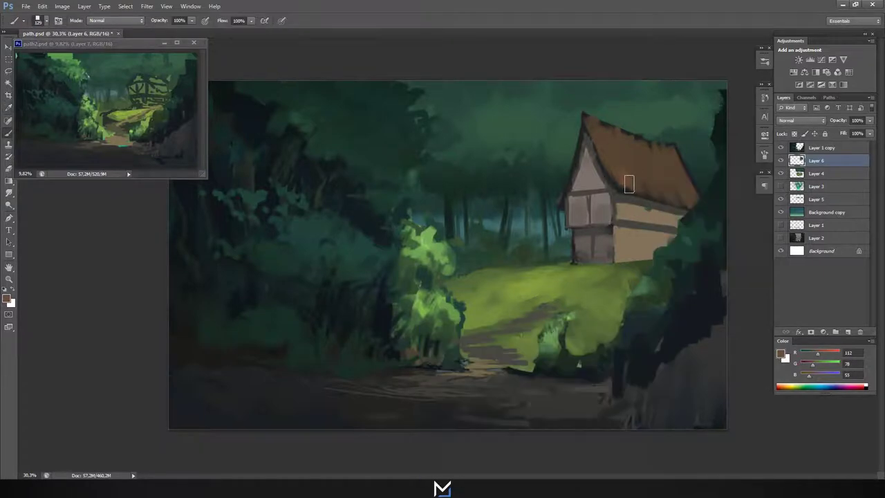
pyautogui.moveTo(625, 182); pyautogui.dragTo(691, 200)
# Sample greys and tans from the house, set a 110 px brush, and select the background trees.
pyautogui.keyDown('alt'); pyautogui.click(591, 176); pyautogui.keyUp('alt')
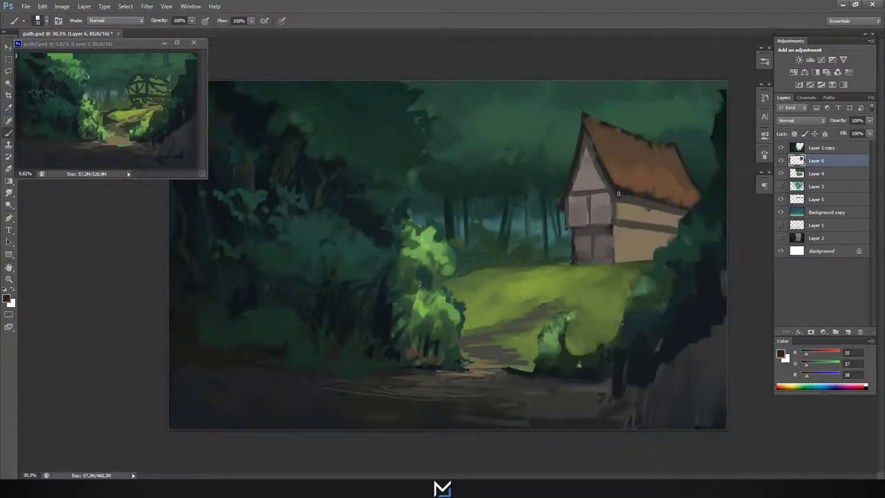
pyautogui.keyDown('alt'); pyautogui.click(593, 131); pyautogui.keyUp('alt')
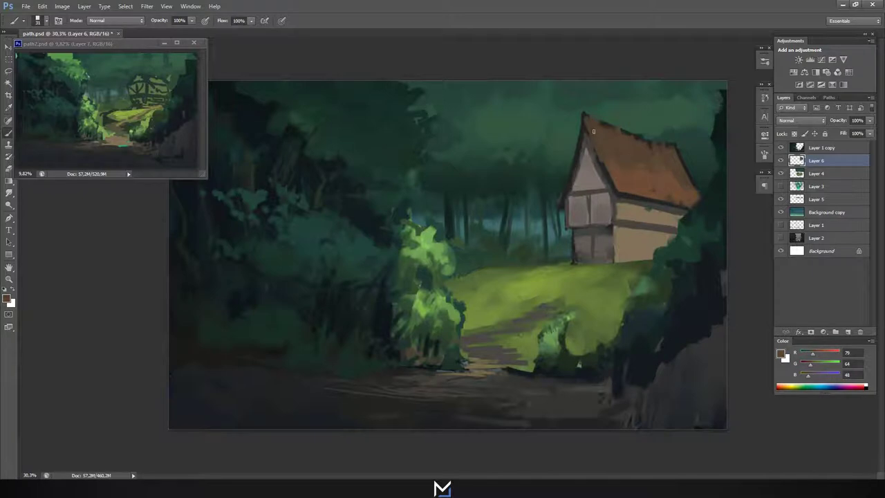
pyautogui.keyDown('alt'); pyautogui.click(600, 173); pyautogui.keyUp('alt')
pyautogui.keyDown('alt'); pyautogui.click(572, 187); pyautogui.keyUp('alt')
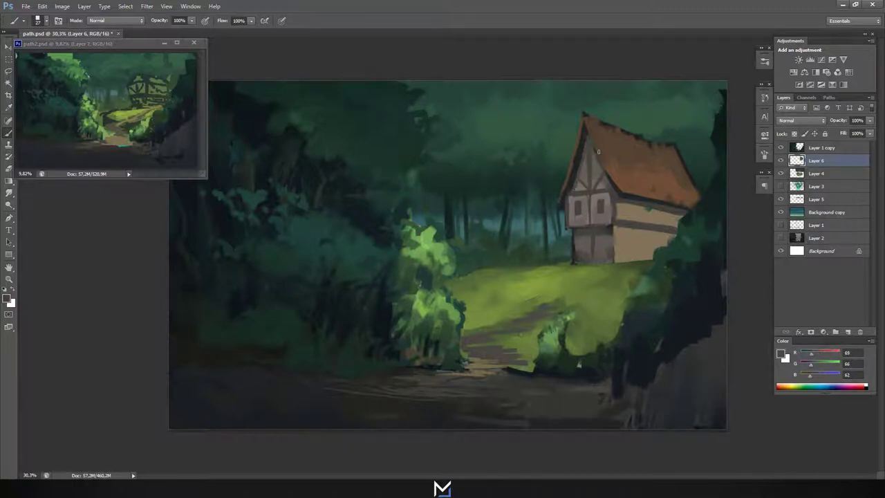
pyautogui.keyDown('alt'); pyautogui.click(628, 213); pyautogui.keyUp('alt')
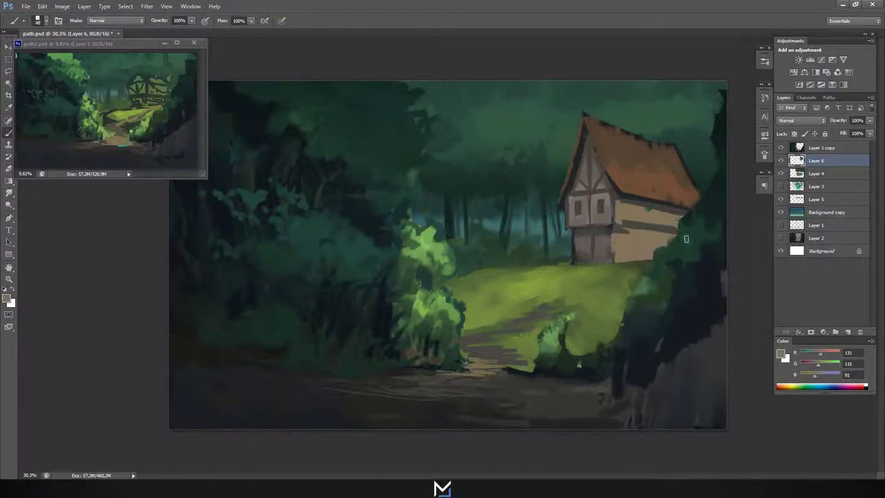
pyautogui.keyDown('alt'); pyautogui.click(611, 226); pyautogui.keyUp('alt')
pyautogui.keyDown('alt'); pyautogui.click(629, 193); pyautogui.keyUp('alt')
pyautogui.rightClick(649, 191)
pyautogui.click(662, 210)
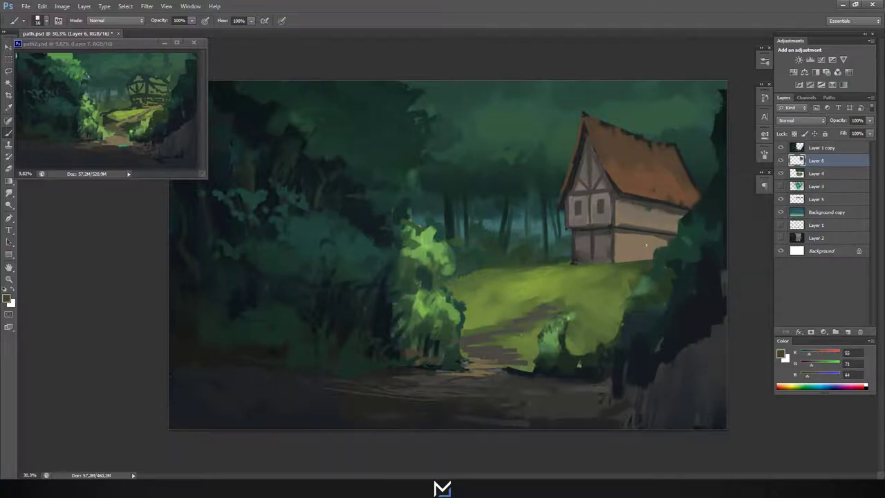
pyautogui.click(818, 174)
pyautogui.keyDown('ctrl'); pyautogui.click(798, 173); pyautogui.keyUp('ctrl')
# Apply a green Color Dodge gradient over the selected trees, then deselect.
pyautogui.press('g')
pyautogui.click(115, 20)
pyautogui.click(179, 151)
pyautogui.hotkey('ctrl', 'd')
# Paint lighter green foliage above the roof with a 158 px brush.
pyautogui.press('b')
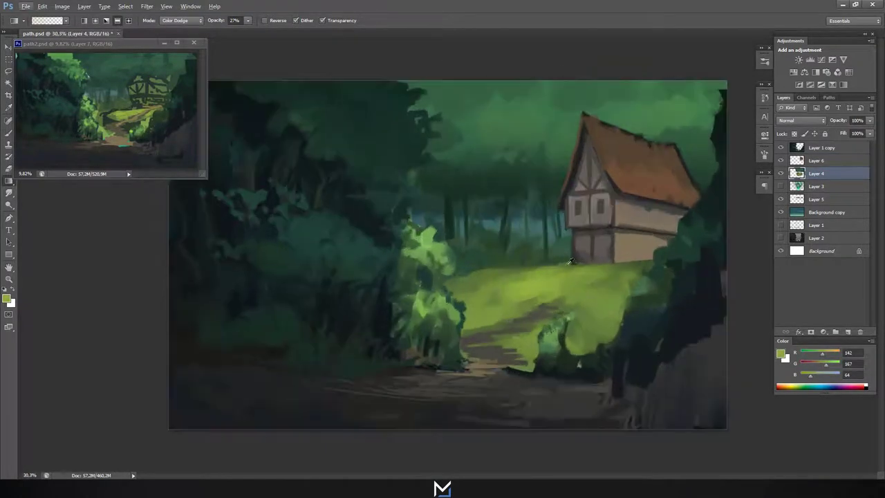
pyautogui.keyDown('alt'); pyautogui.click(489, 199); pyautogui.keyUp('alt')
pyautogui.rightClick(507, 173)
pyautogui.click(487, 133)
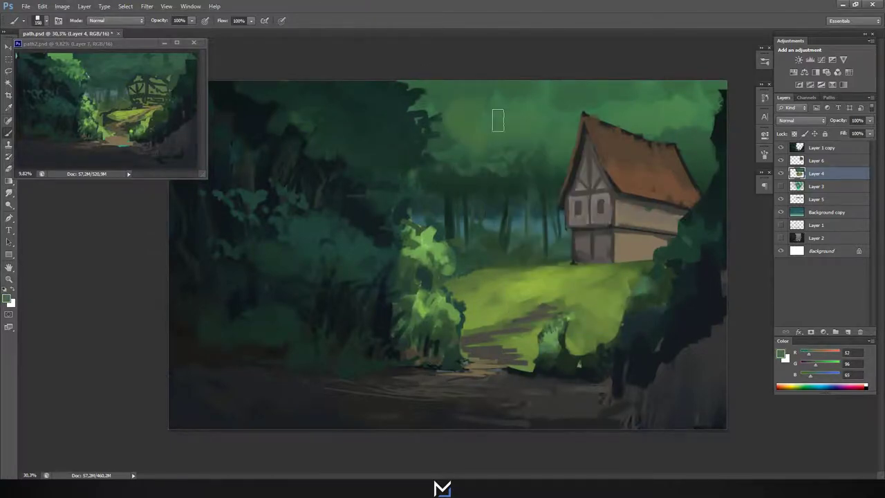
pyautogui.click(9, 298)
pyautogui.click(632, 344)
pyautogui.moveTo(573, 113); pyautogui.dragTo(671, 128)
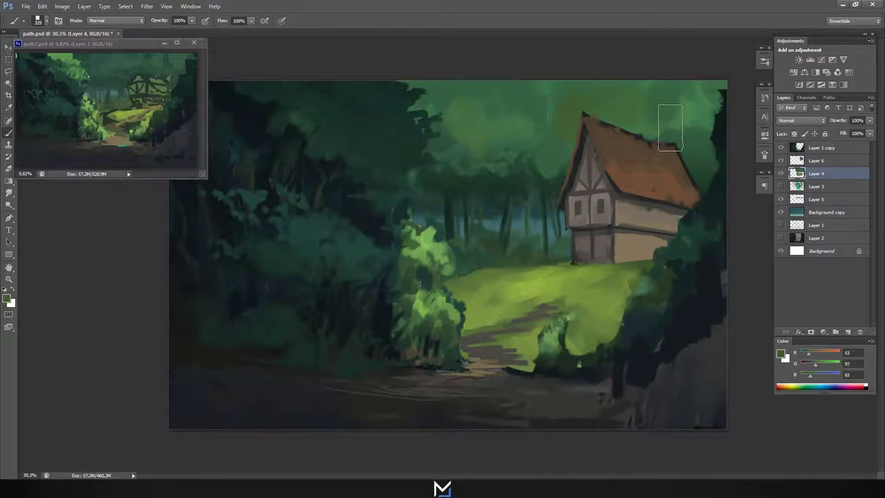
# Shrink the brush to about 30 px and sample dark and olive greens from the trees.
pyautogui.keyDown('alt'); pyautogui.click(632, 129); pyautogui.keyUp('alt')
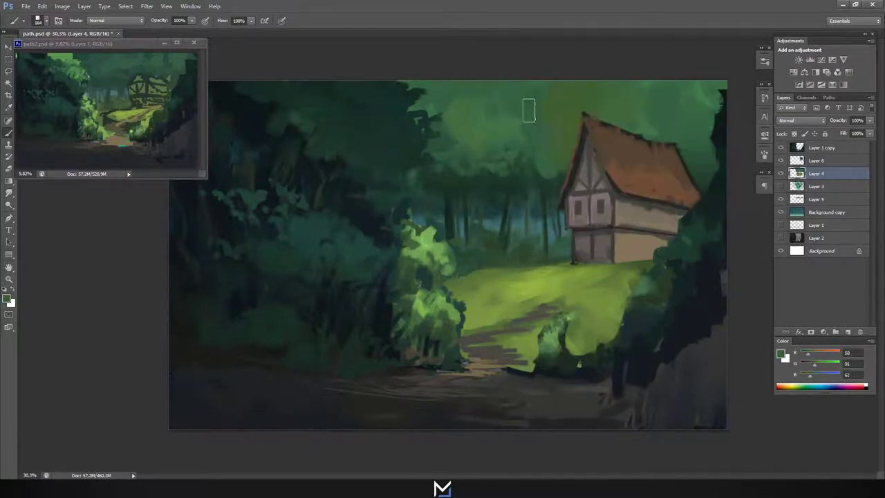
pyautogui.press('[')
pyautogui.press('[')
pyautogui.press('[')
pyautogui.rightClick(469, 186)
pyautogui.keyDown('alt'); pyautogui.click(505, 203); pyautogui.keyUp('alt')
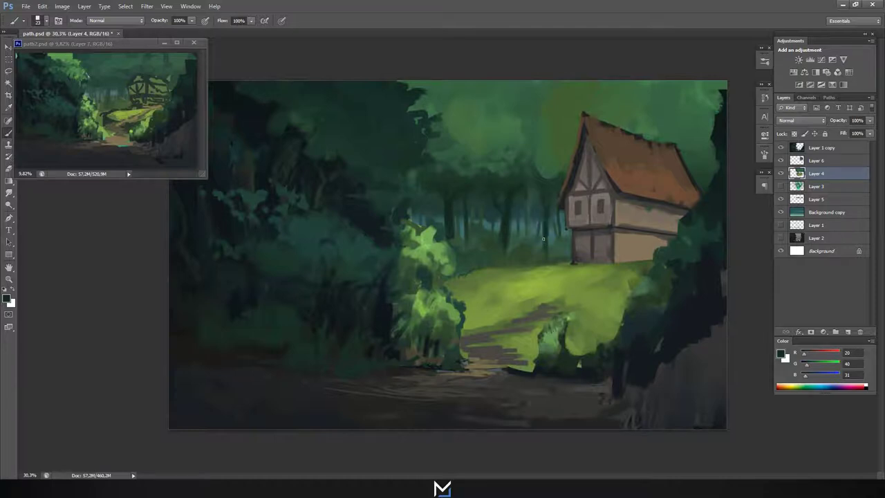
pyautogui.keyDown('alt'); pyautogui.click(556, 249); pyautogui.keyUp('alt')
pyautogui.press('Return')
pyautogui.keyDown('ctrl'); pyautogui.click(798, 147); pyautogui.keyUp('ctrl')
# Darken the framing foliage and lighten the path inside a foliage selection, then deselect.
pyautogui.rightClick(449, 232)
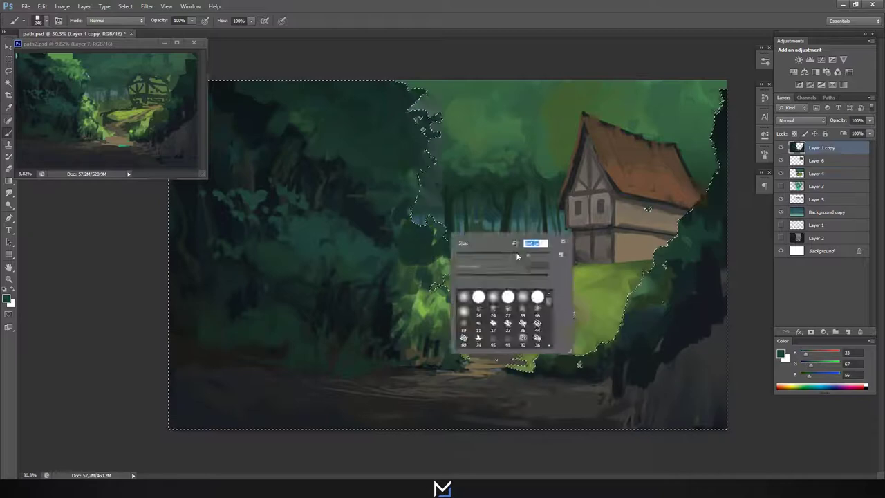
pyautogui.press('Return')
pyautogui.keyDown('alt'); pyautogui.click(409, 262); pyautogui.keyUp('alt')
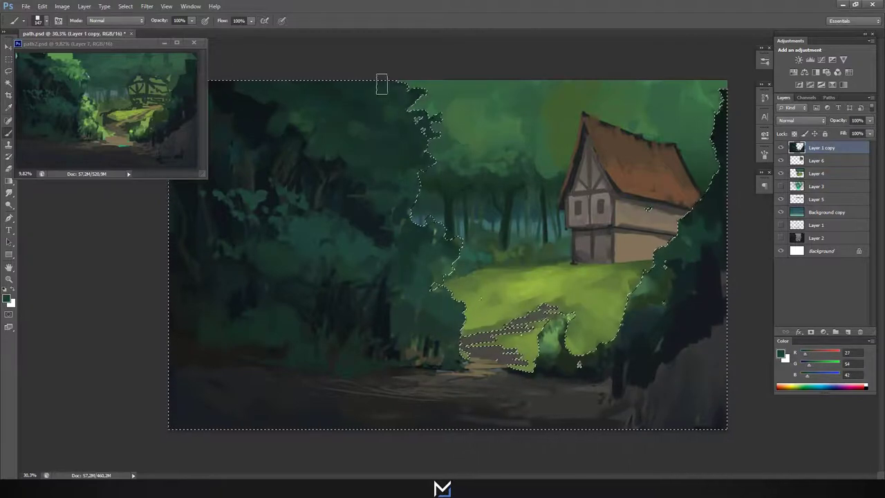
pyautogui.moveTo(422, 231); pyautogui.dragTo(526, 325)
pyautogui.hotkey('ctrl', 'd')
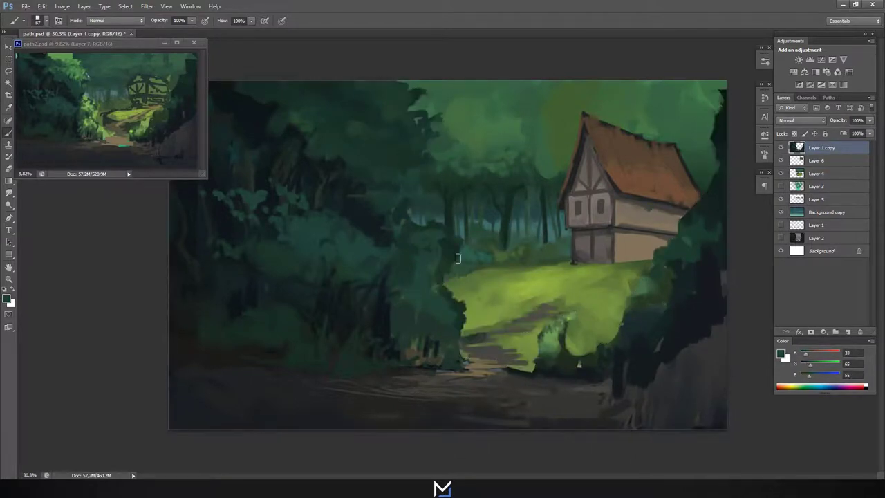
# Paint dark rounded bushes over the grass edge and lower-right corner.
pyautogui.moveTo(618, 277); pyautogui.dragTo(650, 395)
pyautogui.hotkey('ctrl', 'z')
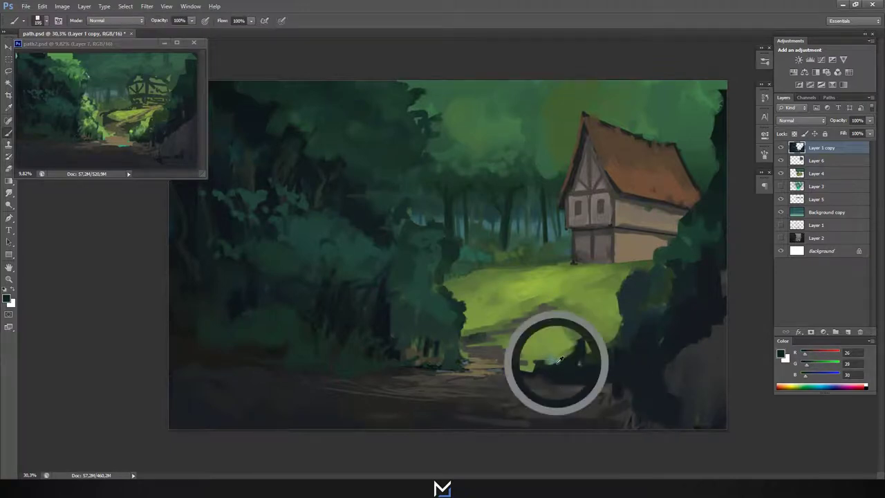
pyautogui.moveTo(553, 366); pyautogui.dragTo(636, 403)
pyautogui.moveTo(546, 388); pyautogui.dragTo(597, 412)
pyautogui.keyDown('alt'); pyautogui.click(631, 358); pyautogui.keyUp('alt')
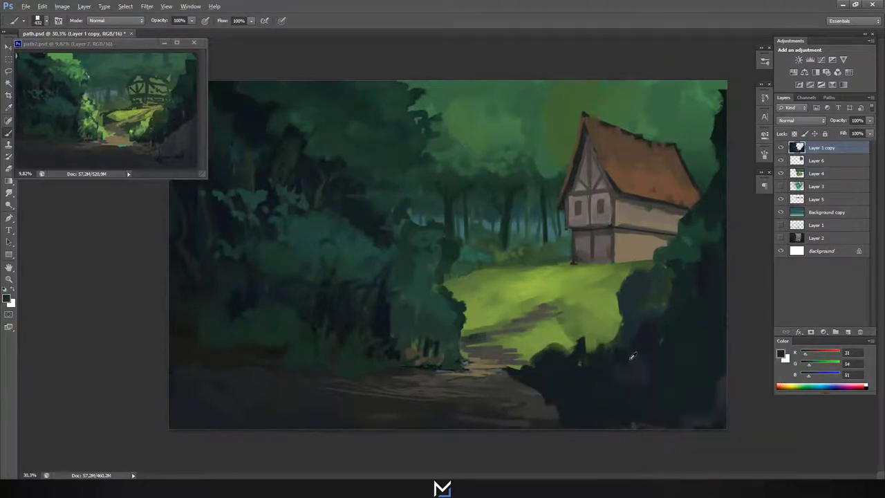
pyautogui.press(']')
pyautogui.press(']')
pyautogui.press(']')
pyautogui.moveTo(579, 337); pyautogui.dragTo(554, 325)
pyautogui.moveTo(661, 376); pyautogui.dragTo(711, 366)
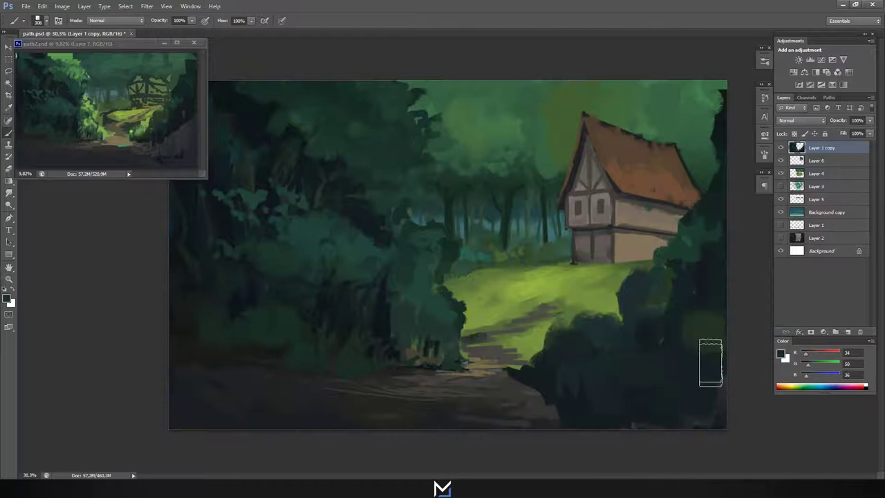
# Darken the house's right edge and roof tip, and brighten the path with light brown.
pyautogui.keyDown('alt'); pyautogui.click(721, 187); pyautogui.keyUp('alt')
pyautogui.moveTo(708, 156); pyautogui.dragTo(691, 222)
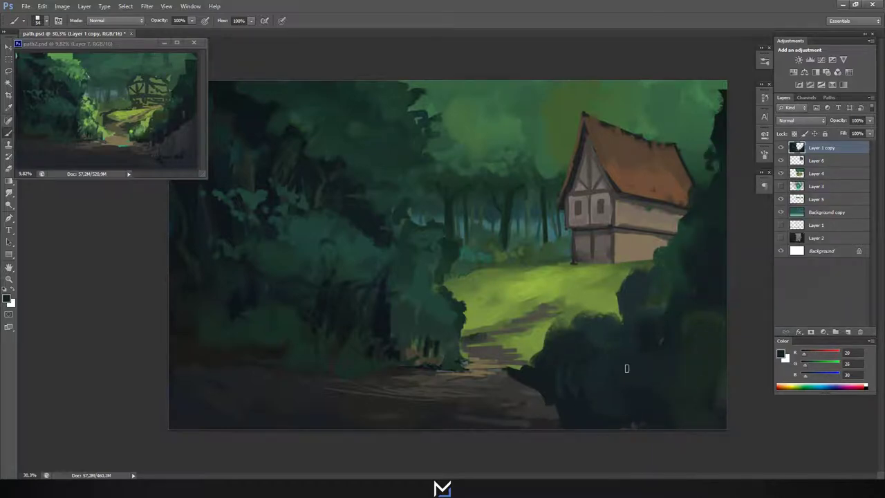
pyautogui.keyDown('alt'); pyautogui.click(519, 377); pyautogui.keyUp('alt')
pyautogui.moveTo(511, 358); pyautogui.dragTo(482, 341)
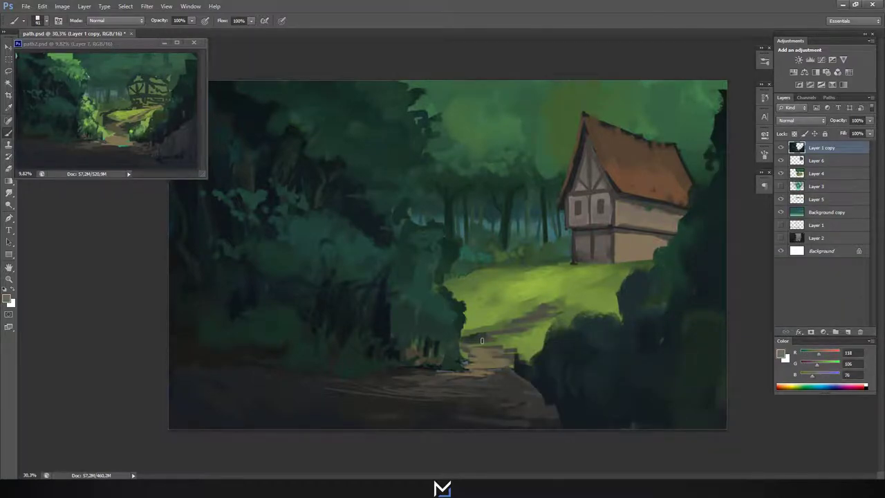
# Reshape the right-hand bush masses and darken the bush edge right of the house.
pyautogui.keyDown('alt'); pyautogui.click(552, 365); pyautogui.keyUp('alt')
pyautogui.rightClick(551, 365)
pyautogui.doubleClick(548, 379)
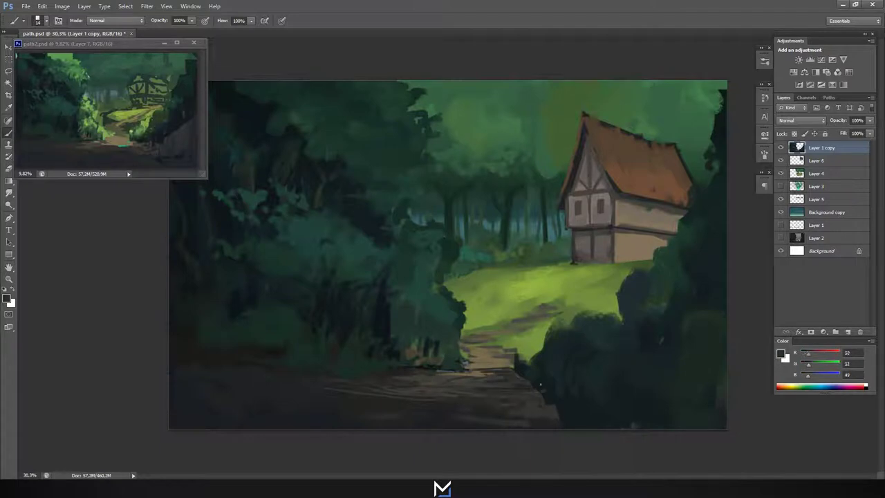
pyautogui.keyDown('alt'); pyautogui.click(663, 337); pyautogui.keyUp('alt')
pyautogui.moveTo(592, 351); pyautogui.dragTo(551, 343)
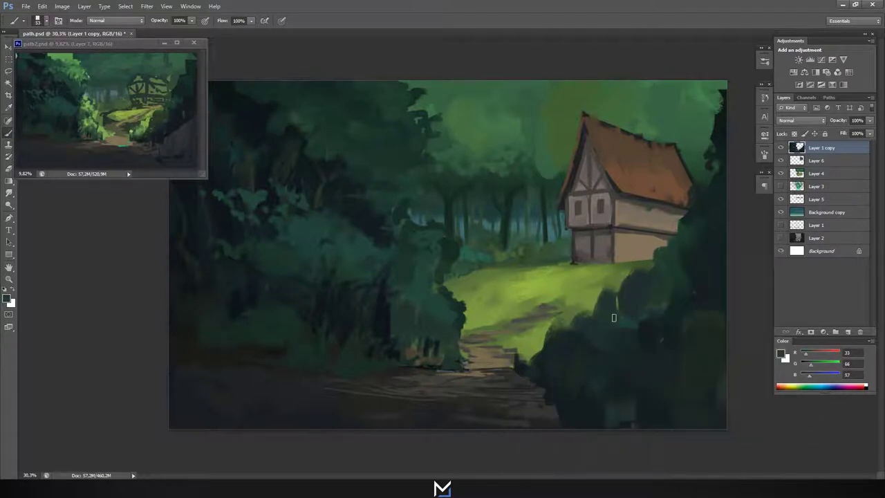
pyautogui.keyDown('alt'); pyautogui.click(651, 332); pyautogui.keyUp('alt')
pyautogui.keyDown('alt'); pyautogui.click(695, 275); pyautogui.keyUp('alt')
pyautogui.moveTo(675, 213); pyautogui.dragTo(656, 259)
# Add leafy strokes along the right bush edge, then sample the wall beige and roof-edge dark.
pyautogui.keyDown('alt'); pyautogui.click(623, 297); pyautogui.keyUp('alt')
pyautogui.rightClick(623, 294)
pyautogui.moveTo(601, 283); pyautogui.dragTo(585, 304)
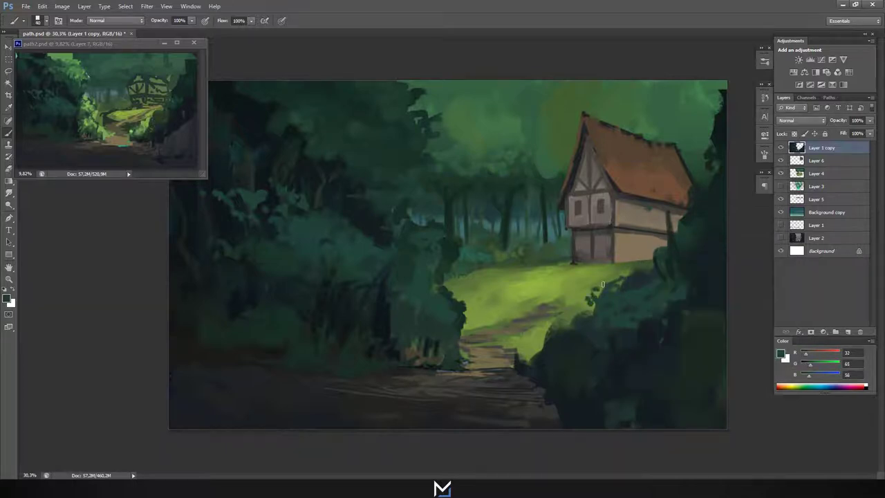
pyautogui.keyDown('alt'); pyautogui.click(605, 329); pyautogui.keyUp('alt')
pyautogui.rightClick(631, 278)
pyautogui.keyDown('alt'); pyautogui.click(636, 286); pyautogui.keyUp('alt')
pyautogui.keyDown('alt'); pyautogui.click(446, 314); pyautogui.keyUp('alt')
pyautogui.keyDown('alt'); pyautogui.click(625, 222); pyautogui.keyUp('alt')
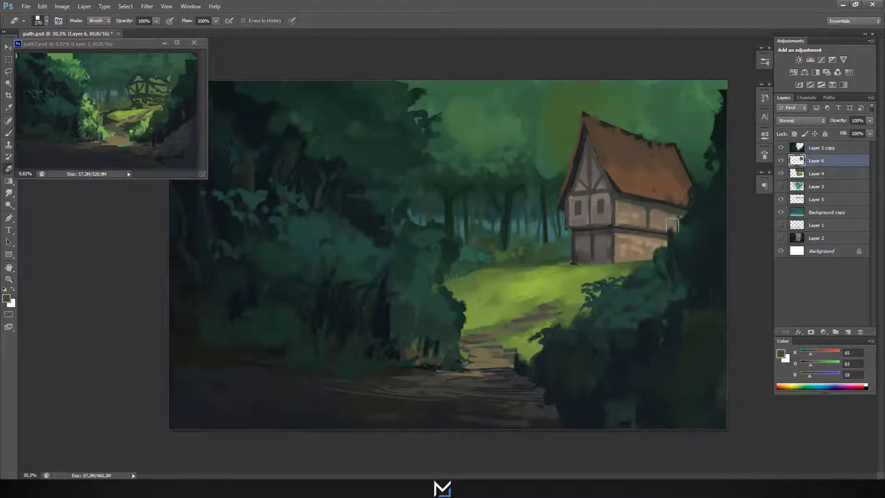
pyautogui.keyDown('alt'); pyautogui.click(647, 144); pyautogui.keyUp('alt')
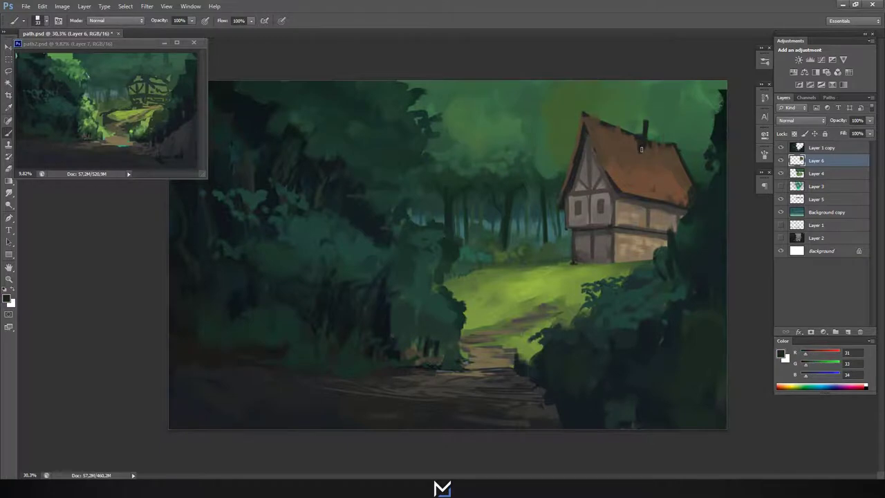
# On a new layer, paint a light tan path across the grass and refine its edges with green.
pyautogui.keyDown('alt'); pyautogui.click(645, 132); pyautogui.keyUp('alt')
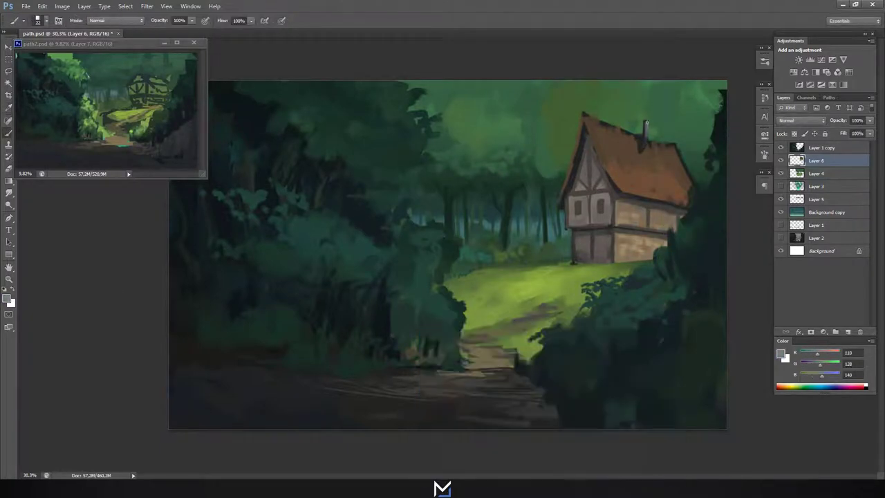
pyautogui.keyDown('alt'); pyautogui.click(607, 126); pyautogui.keyUp('alt')
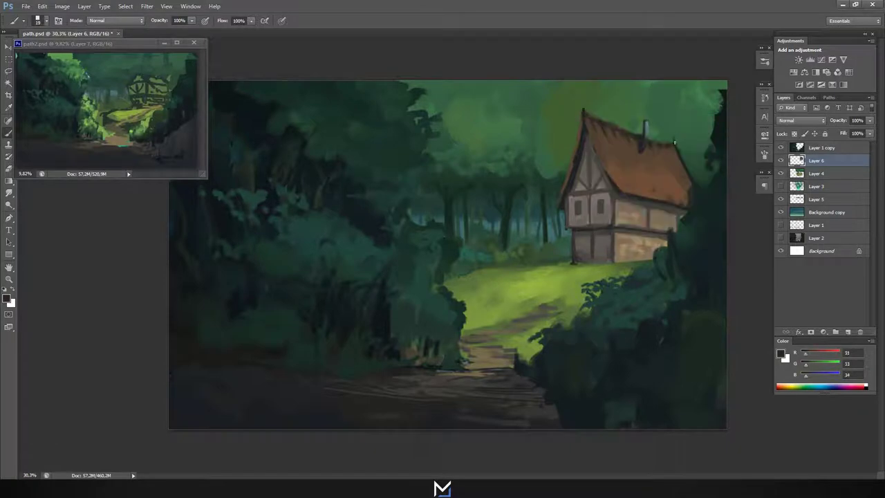
pyautogui.hotkey('ctrl', 'shift', 'alt', 'n')
pyautogui.keyDown('alt'); pyautogui.click(546, 290); pyautogui.keyUp('alt')
pyautogui.moveTo(526, 285); pyautogui.dragTo(572, 270)
pyautogui.keyDown('alt'); pyautogui.click(545, 302); pyautogui.keyUp('alt')
pyautogui.moveTo(546, 303); pyautogui.dragTo(533, 284)
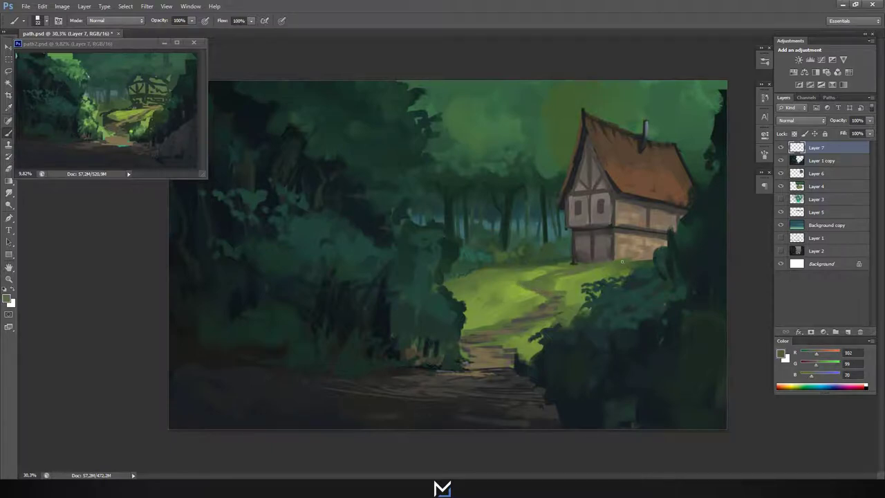
pyautogui.keyDown('alt'); pyautogui.click(501, 308); pyautogui.keyUp('alt')
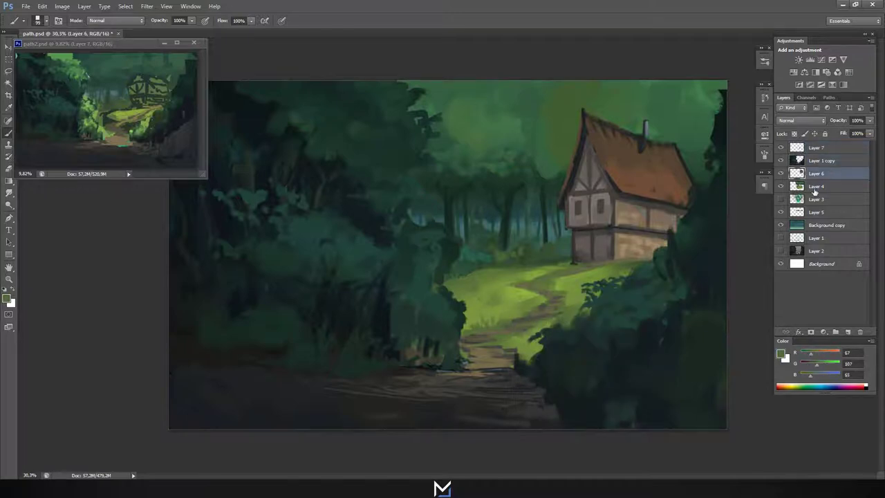
# On Layer 6, paint a Color Dodge warm glow on the lower wall, upper windows and roof.
pyautogui.keyDown('alt'); pyautogui.click(549, 157); pyautogui.keyUp('alt')
pyautogui.keyDown('ctrl'); pyautogui.click(548, 156); pyautogui.keyUp('ctrl')
pyautogui.keyDown('alt'); pyautogui.click(680, 215); pyautogui.keyUp('alt')
pyautogui.keyDown('ctrl'); pyautogui.click(679, 216); pyautogui.keyUp('ctrl')
pyautogui.hotkey('shift', 'alt', 'd')
pyautogui.moveTo(665, 243)
pyautogui.mouseDown()
pyautogui.moveTo(622, 243)
pyautogui.moveTo(664, 223)
pyautogui.mouseUp()
pyautogui.moveTo(619, 173); pyautogui.dragTo(652, 142)
pyautogui.moveTo(657, 183)
pyautogui.mouseDown()
pyautogui.moveTo(612, 148)
pyautogui.moveTo(657, 163)
pyautogui.moveTo(609, 208)
pyautogui.moveTo(574, 207)
pyautogui.mouseUp()
# Add darker brown detail strokes on the roof using colours sampled from the house.
pyautogui.keyDown('alt'); pyautogui.click(588, 207); pyautogui.keyUp('alt')
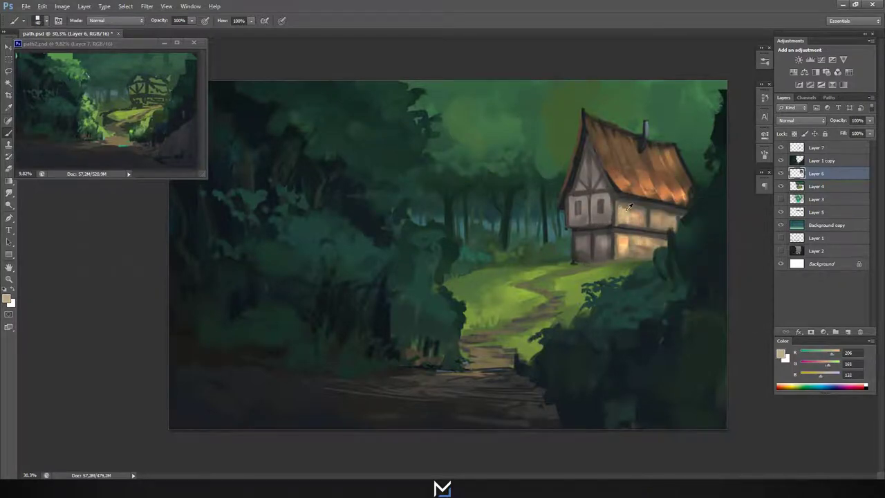
pyautogui.keyDown('alt'); pyautogui.click(643, 232); pyautogui.keyUp('alt')
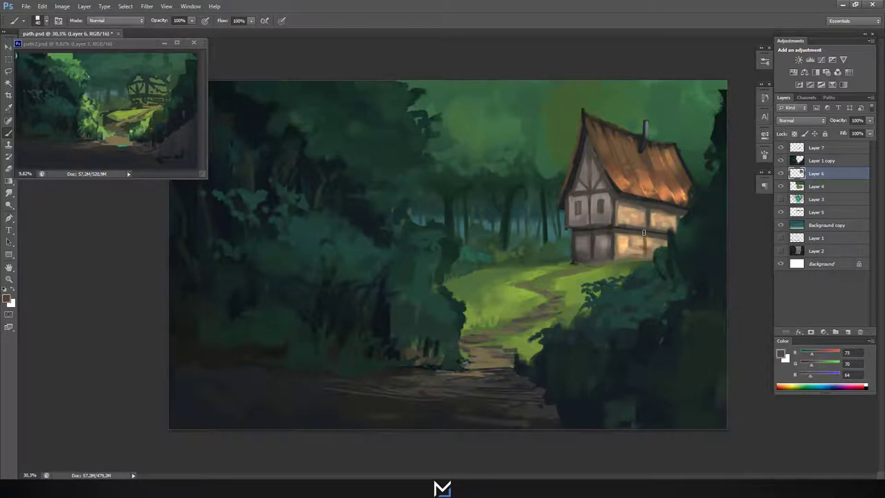
pyautogui.keyDown('alt'); pyautogui.click(619, 263); pyautogui.keyUp('alt')
pyautogui.keyDown('alt'); pyautogui.click(613, 196); pyautogui.keyUp('alt')
pyautogui.keyDown('alt'); pyautogui.click(632, 185); pyautogui.keyUp('alt')
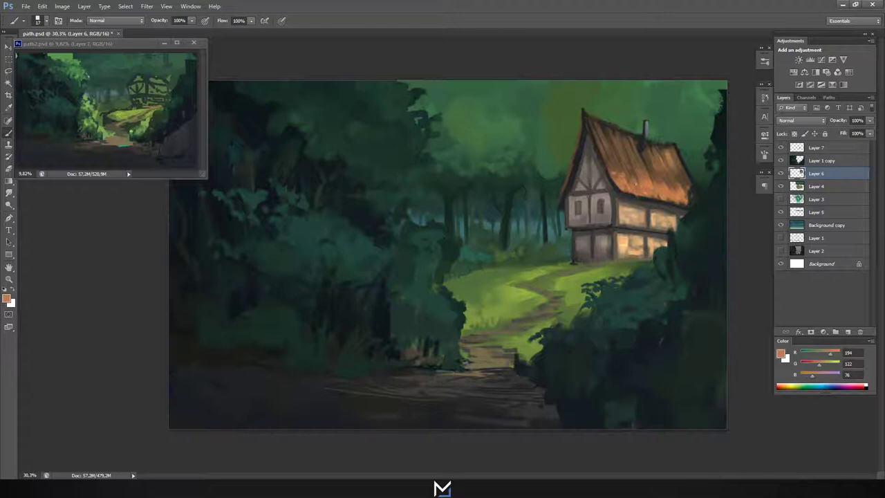
pyautogui.scroll(2, 628, 155)
pyautogui.keyDown('alt'); pyautogui.click(687, 191); pyautogui.keyUp('alt')
pyautogui.moveTo(692, 186)
pyautogui.mouseDown()
pyautogui.moveTo(702, 145)
pyautogui.moveTo(715, 185)
pyautogui.mouseUp()
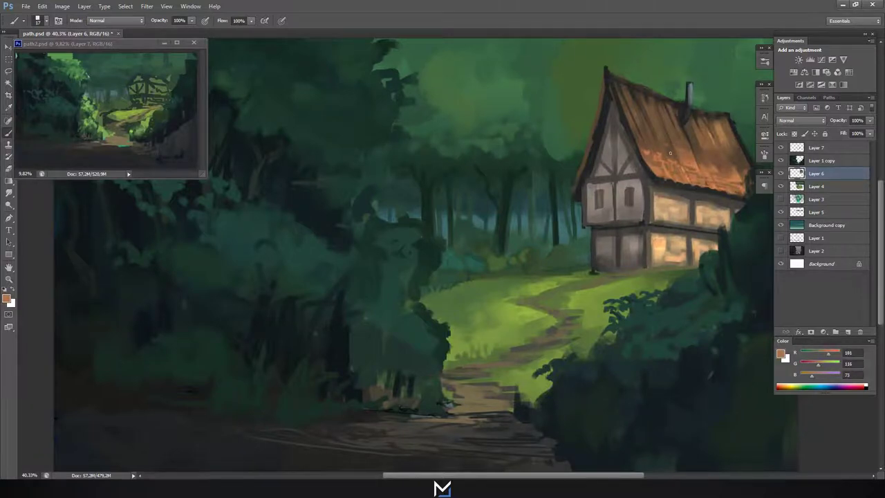
pyautogui.keyDown('alt'); pyautogui.click(651, 110); pyautogui.keyUp('alt')
# Paint lighter green patches among the background trees behind the house.
pyautogui.keyDown('alt'); pyautogui.click(715, 123); pyautogui.keyUp('alt')
pyautogui.scroll(-1, 562, 259)
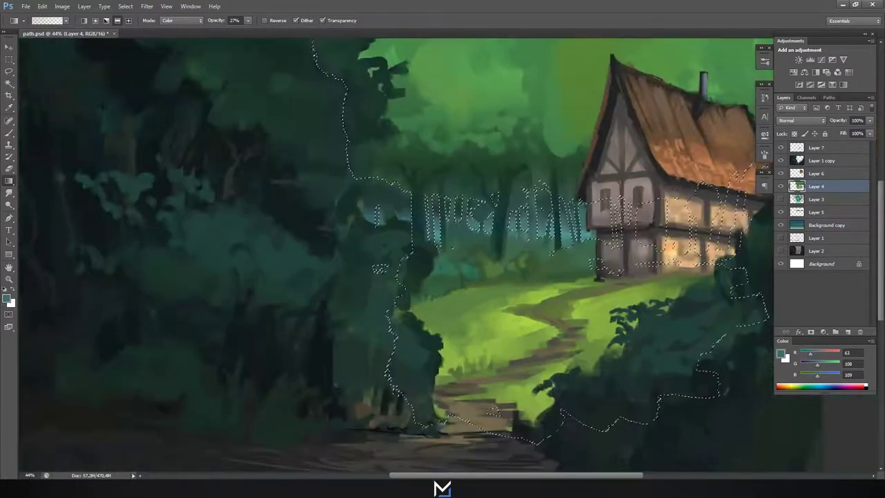
pyautogui.press('b')
pyautogui.rightClick(607, 206)
pyautogui.press('Return')
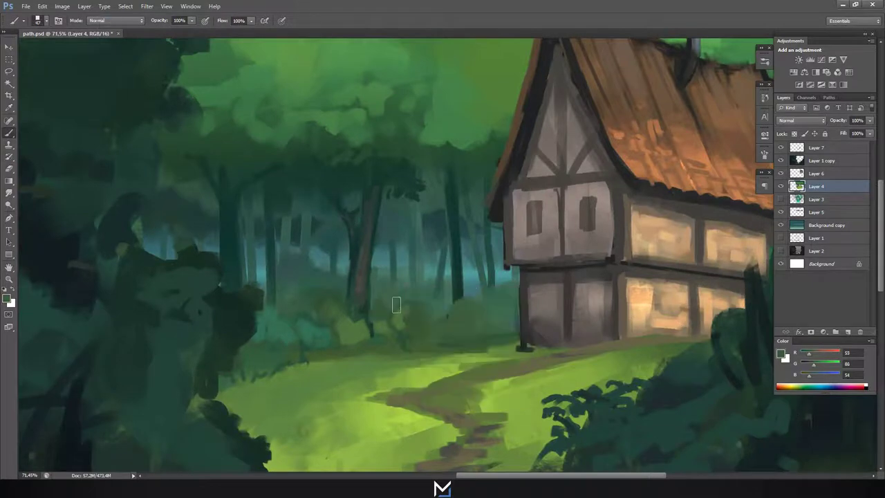
pyautogui.click(782, 199)
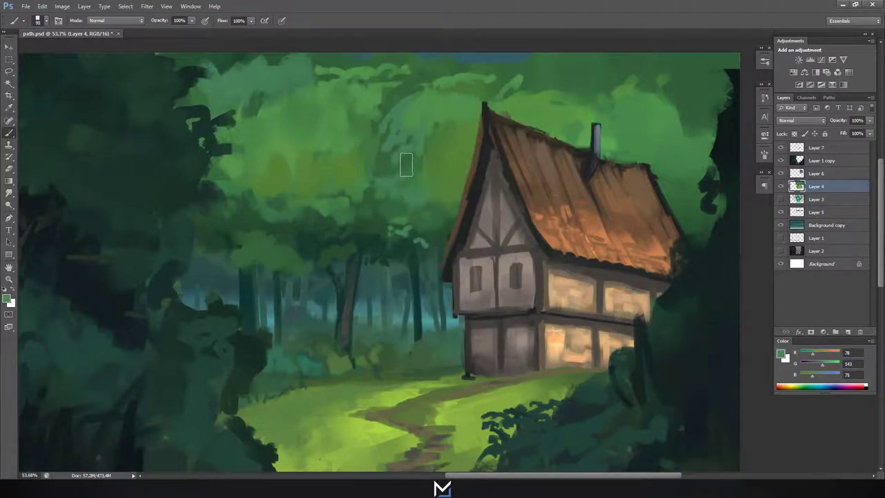
pyautogui.rightClick(346, 131)
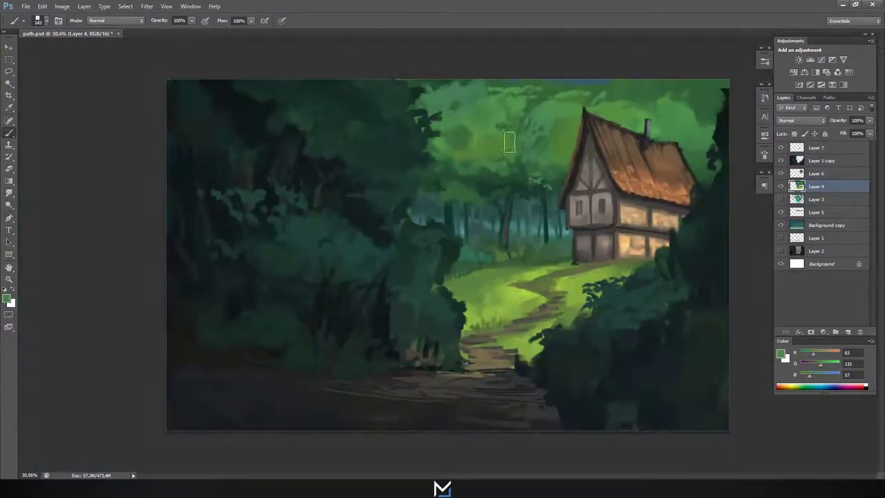
# Resize the brush and sample foliage and teal colours from the scene.
pyautogui.rightClick(458, 178)
pyautogui.rightClick(524, 219)
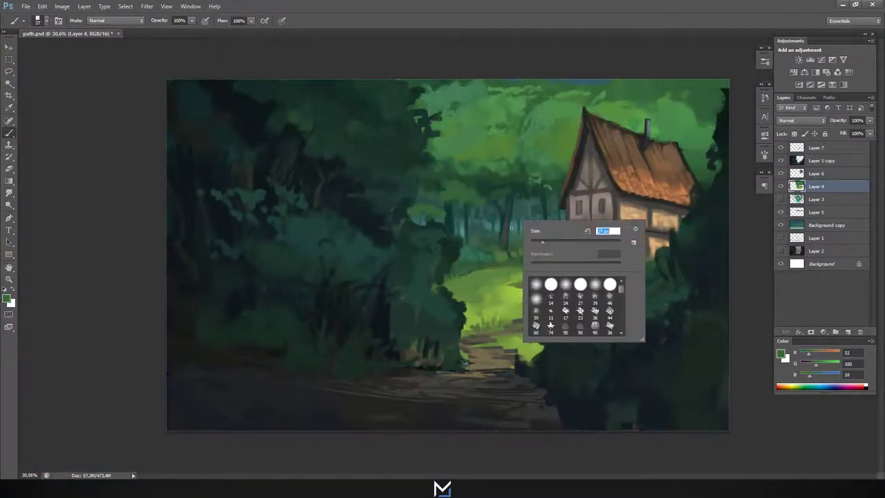
pyautogui.keyDown('alt'); pyautogui.click(539, 195); pyautogui.keyUp('alt')
pyautogui.rightClick(561, 202)
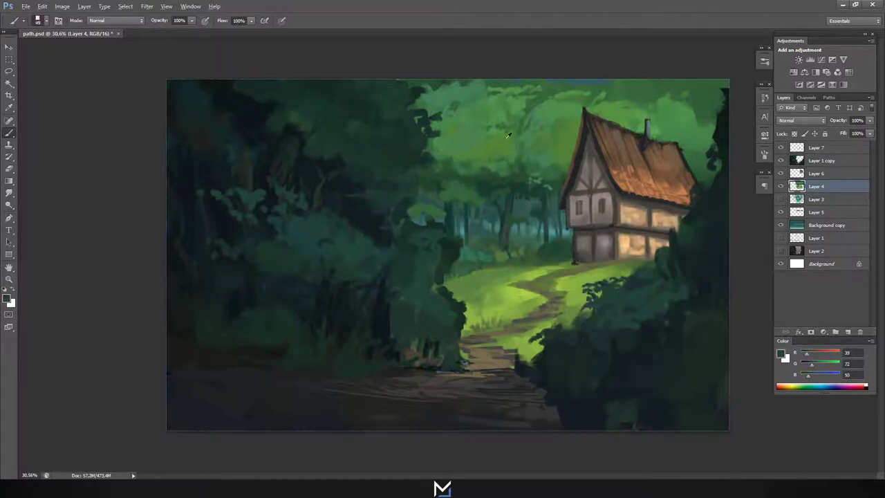
pyautogui.keyDown('alt'); pyautogui.click(552, 232); pyautogui.keyUp('alt')
pyautogui.hotkey('alt', '[')
pyautogui.hotkey('alt', '[')
pyautogui.hotkey('alt', '[')
pyautogui.press('g')
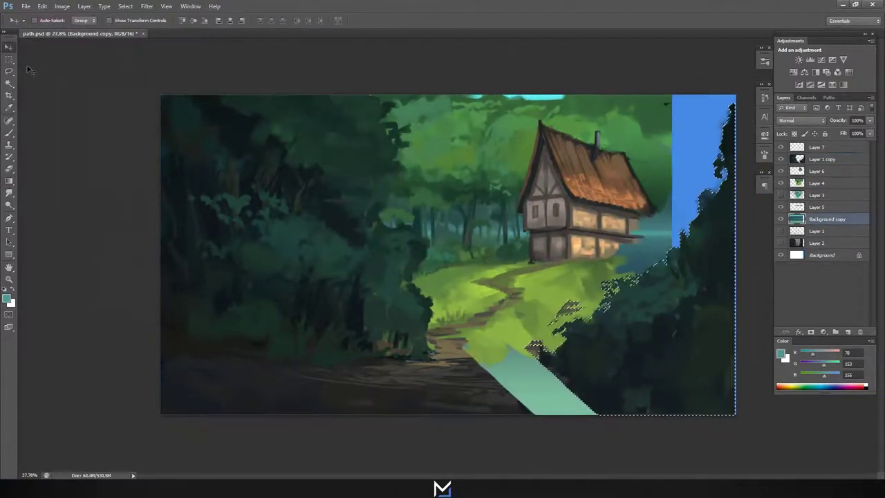
# Stretch the layer with a free transform, then paint dark strokes over the bottom-right teal band on Layer 1 copy.
pyautogui.hotkey('ctrl', 't')
pyautogui.click(464, 20)
pyautogui.click(823, 159)
pyautogui.press('b')
pyautogui.moveTo(484, 359); pyautogui.dragTo(588, 412)
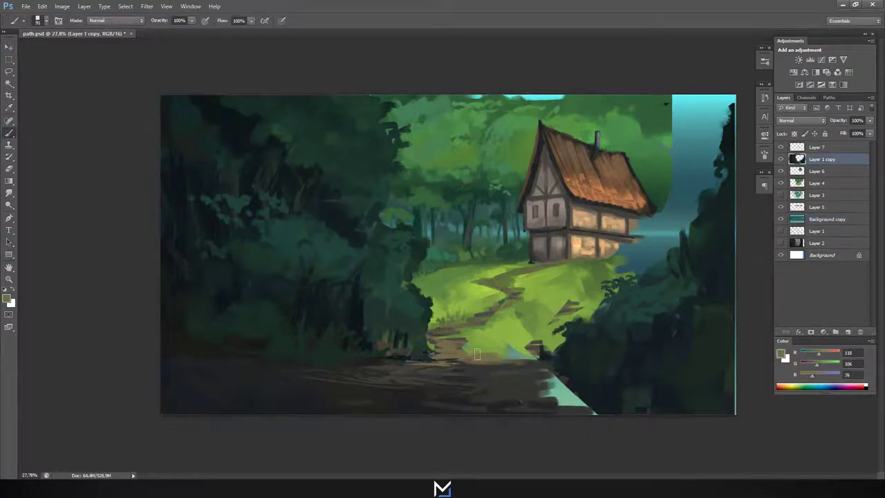
pyautogui.moveTo(539, 360); pyautogui.dragTo(594, 408)
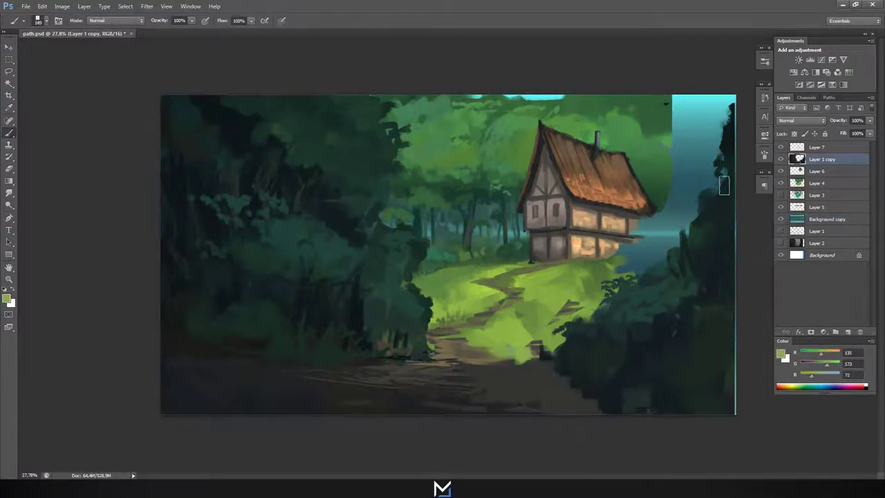
# Add a new layer and, on Layer 4, paint green over the remaining cyan sky at top right.
pyautogui.hotkey('ctrl', 'shift', 'alt', 'n')
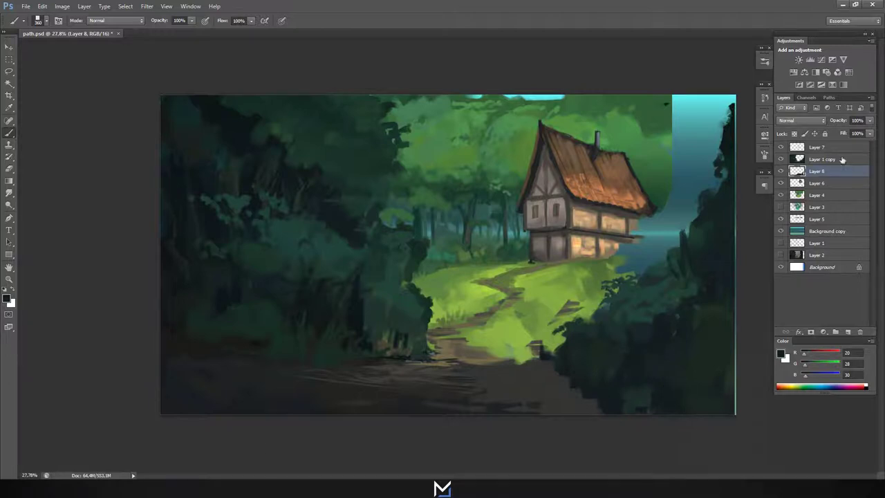
pyautogui.click(816, 195)
pyautogui.moveTo(685, 111); pyautogui.dragTo(683, 165)
pyautogui.rightClick(678, 131)
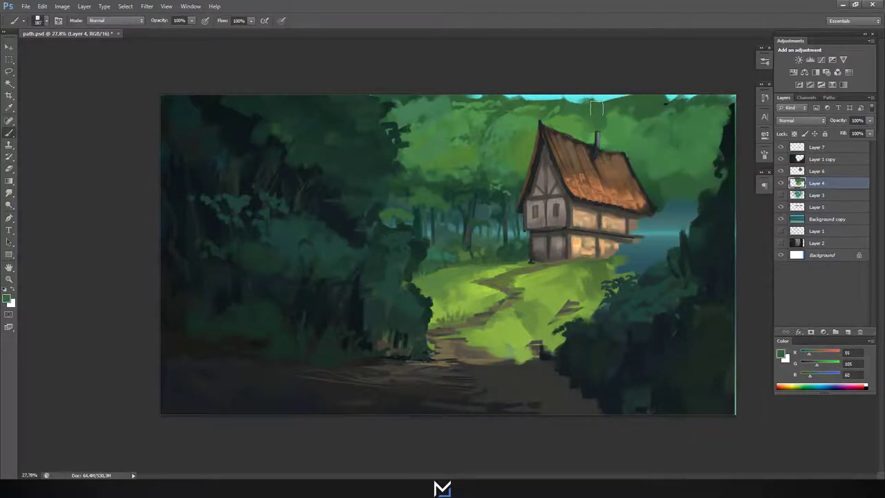
pyautogui.moveTo(692, 102); pyautogui.dragTo(540, 125)
# Sample brighter and darker treetop greens, toggling Color blending, and set a new brush size.
pyautogui.hotkey('shift', 'alt', 'c')
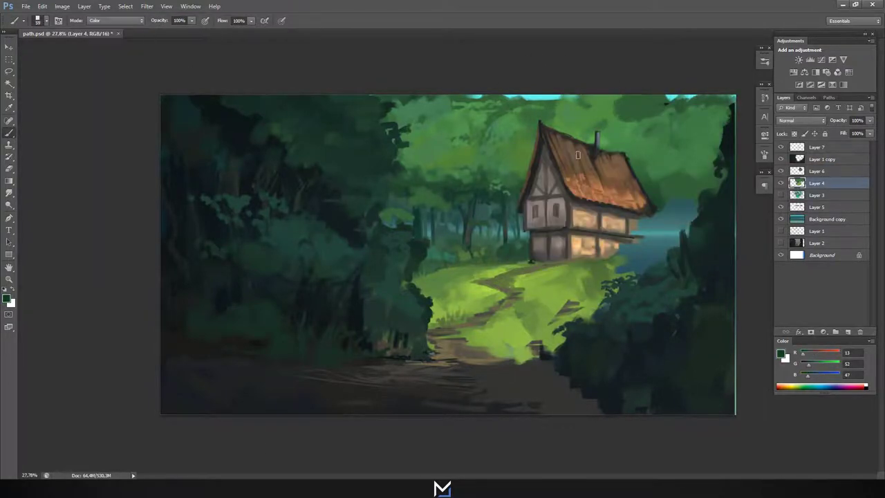
pyautogui.keyDown('alt'); pyautogui.click(332, 247); pyautogui.keyUp('alt')
pyautogui.hotkey('shift', 'alt', 'n')
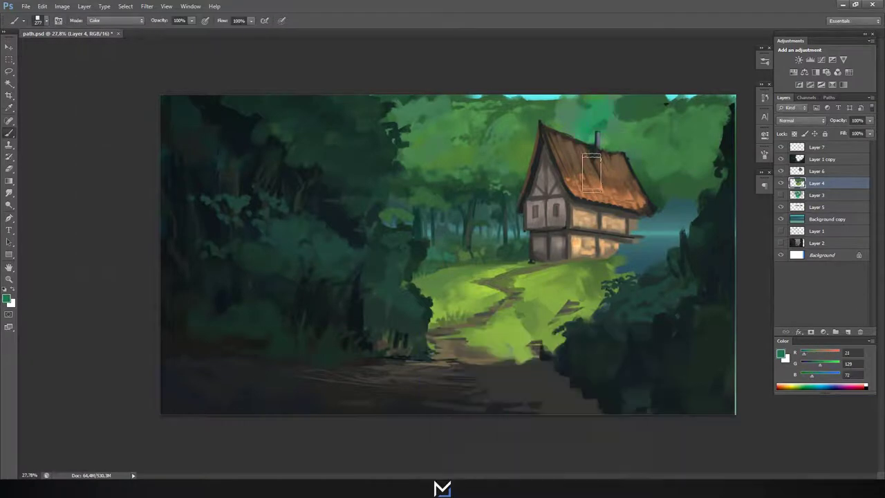
pyautogui.keyDown('alt'); pyautogui.click(463, 156); pyautogui.keyUp('alt')
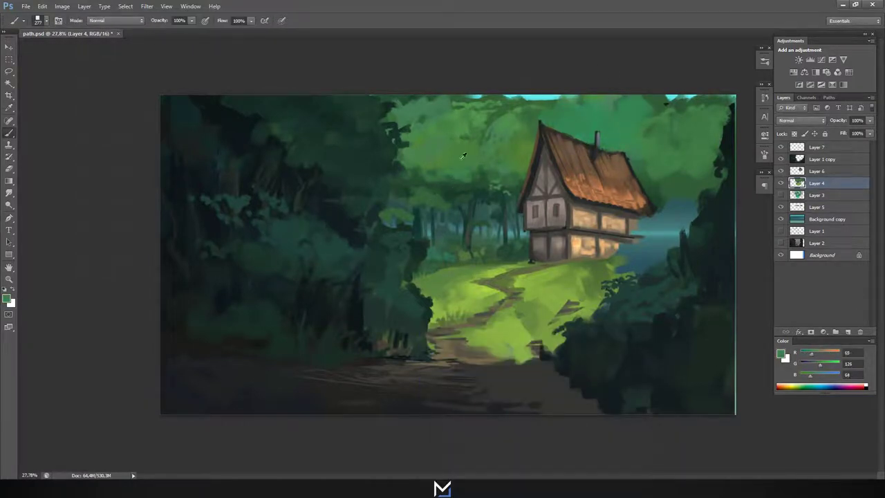
pyautogui.keyDown('alt'); pyautogui.click(568, 106); pyautogui.keyUp('alt')
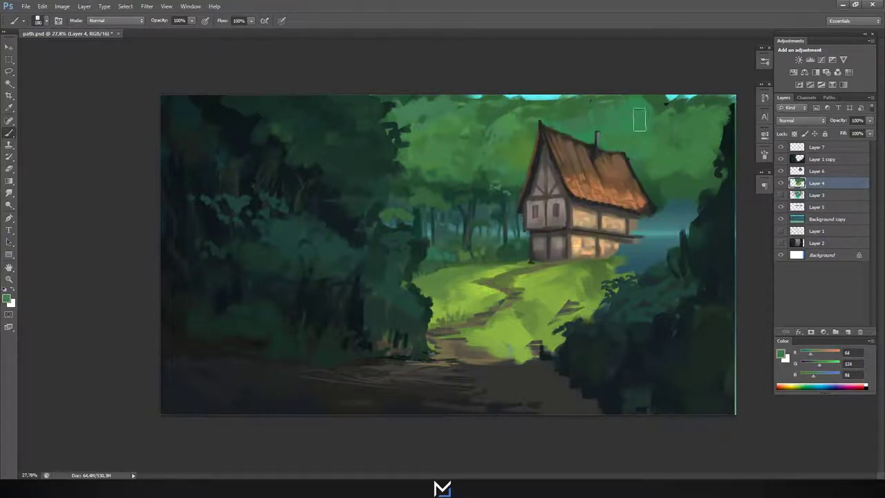
pyautogui.rightClick(543, 103)
pyautogui.keyDown('alt'); pyautogui.click(528, 118); pyautogui.keyUp('alt')
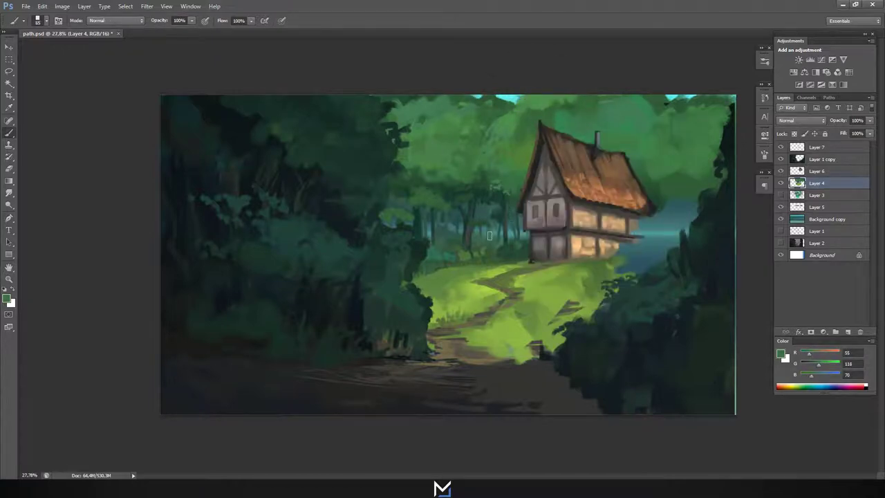
# Sample dark and light greens, then erase top-left foliage on Layer 1 copy to reveal sky.
pyautogui.keyDown('alt'); pyautogui.click(640, 181); pyautogui.keyUp('alt')
pyautogui.rightClick(640, 178)
pyautogui.press('Escape')
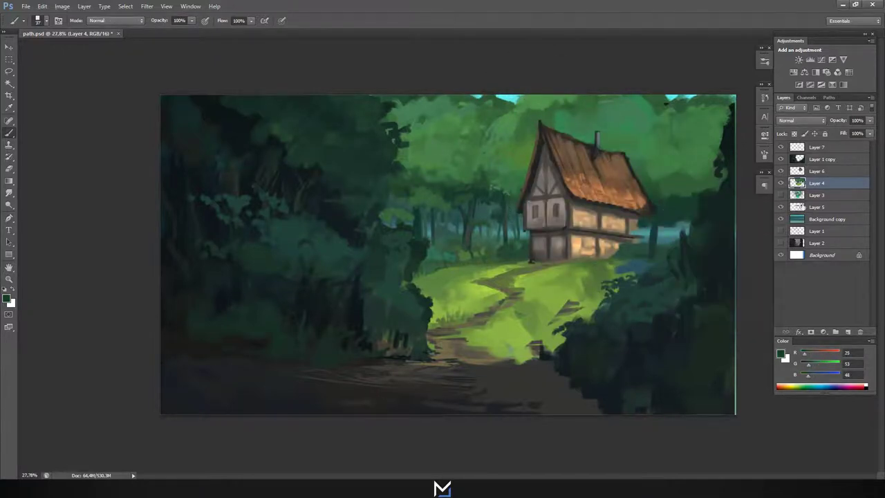
pyautogui.keyDown('alt'); pyautogui.click(585, 269); pyautogui.keyUp('alt')
pyautogui.click(822, 159)
pyautogui.press('e')
pyautogui.moveTo(346, 117)
pyautogui.mouseDown()
pyautogui.moveTo(402, 148)
pyautogui.moveTo(311, 97)
pyautogui.mouseUp()
# Paint darker foliage over the upper-left sky on Layer 4.
pyautogui.click(817, 183)
pyautogui.press('b')
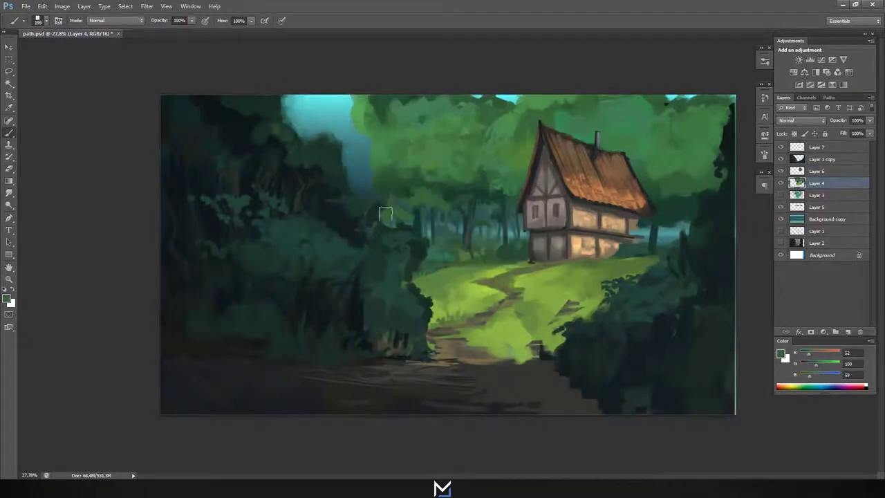
pyautogui.keyDown('alt'); pyautogui.click(386, 212); pyautogui.keyUp('alt')
pyautogui.moveTo(374, 166); pyautogui.dragTo(351, 134)
pyautogui.keyDown('alt'); pyautogui.click(360, 166); pyautogui.keyUp('alt')
pyautogui.moveTo(360, 166); pyautogui.dragTo(369, 100)
# Restore the treetop selection and ready the gradient tool on Layer 1 copy.
pyautogui.press('l')
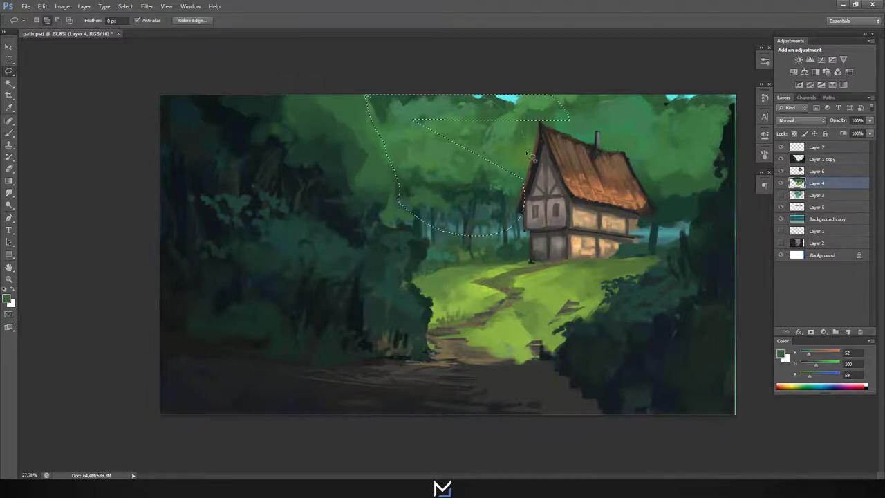
pyautogui.press('b')
pyautogui.hotkey('ctrl', 'd')
pyautogui.rightClick(352, 178)
pyautogui.hotkey('ctrl', 'shift', 'd')
pyautogui.press('g')
pyautogui.hotkey('alt', ']')
pyautogui.hotkey('alt', ']')
# Paint darker foliage in the upper-left area, then return to Layer 4.
pyautogui.rightClick(308, 155)
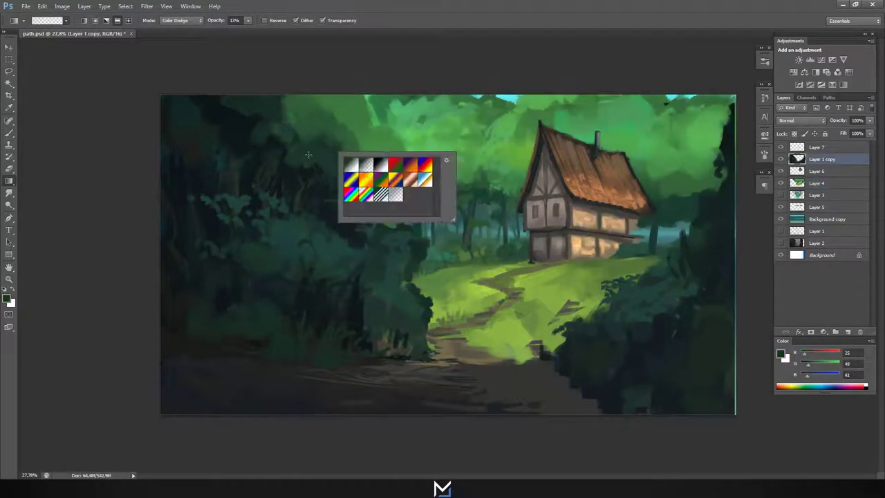
pyautogui.press('b')
pyautogui.rightClick(350, 163)
pyautogui.moveTo(325, 114); pyautogui.dragTo(349, 123)
pyautogui.hotkey('alt', '[')
pyautogui.hotkey('alt', '[')
pyautogui.keyDown('alt'); pyautogui.click(376, 133); pyautogui.keyUp('alt')
# Pick an olive colour and set the brush to Color-only blending with a larger tip.
pyautogui.keyDown('alt'); pyautogui.click(528, 155); pyautogui.keyUp('alt')
pyautogui.keyDown('alt'); pyautogui.click(497, 192); pyautogui.keyUp('alt')
pyautogui.click(7, 298)
pyautogui.click(634, 344)
pyautogui.click(114, 20)
pyautogui.click(103, 273)
pyautogui.rightClick(408, 149)
pyautogui.press('Escape')
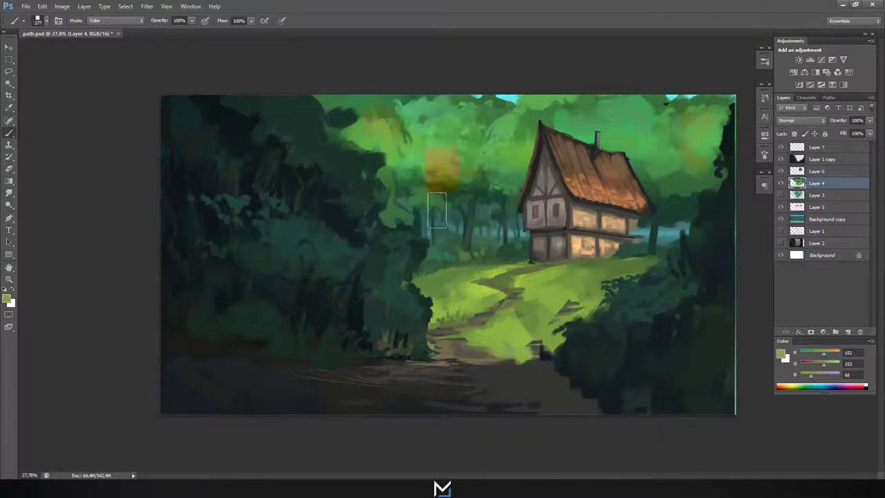
# Tint the upper treetops olive, then reduce the brush size to 58 and smaller.
pyautogui.keyDown('alt'); pyautogui.click(434, 122); pyautogui.keyUp('alt')
pyautogui.moveTo(388, 119)
pyautogui.mouseDown()
pyautogui.moveTo(366, 147)
pyautogui.moveTo(387, 181)
pyautogui.mouseUp()
pyautogui.rightClick(403, 133)
pyautogui.rightClick(427, 148)
pyautogui.moveTo(487, 137); pyautogui.dragTo(465, 137)
pyautogui.keyDown('alt'); pyautogui.click(461, 188); pyautogui.keyUp('alt')
pyautogui.press('[')
pyautogui.press('[')
pyautogui.press('[')
# Paint lighter leaves and a dark stroke through the foliage left of the house.
pyautogui.keyDown('alt'); pyautogui.click(408, 163); pyautogui.keyUp('alt')
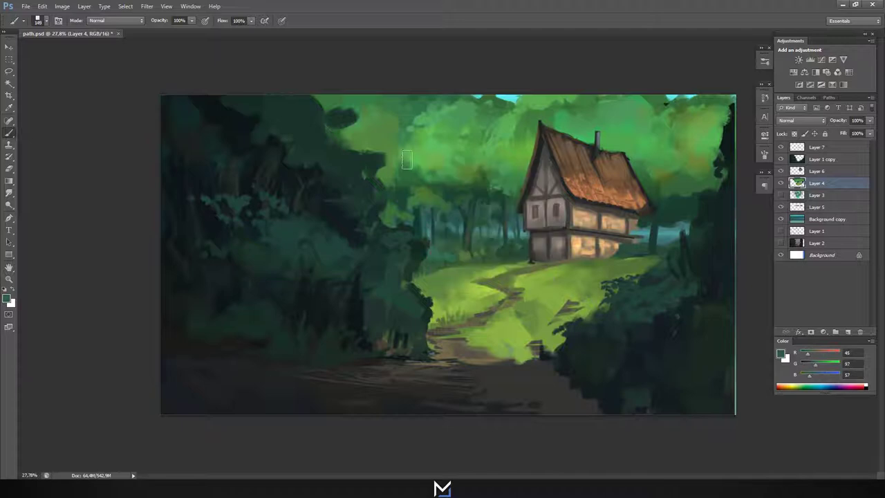
pyautogui.moveTo(401, 149); pyautogui.dragTo(415, 176)
pyautogui.keyDown('alt'); pyautogui.click(401, 145); pyautogui.keyUp('alt')
pyautogui.moveTo(400, 142); pyautogui.dragTo(400, 182)
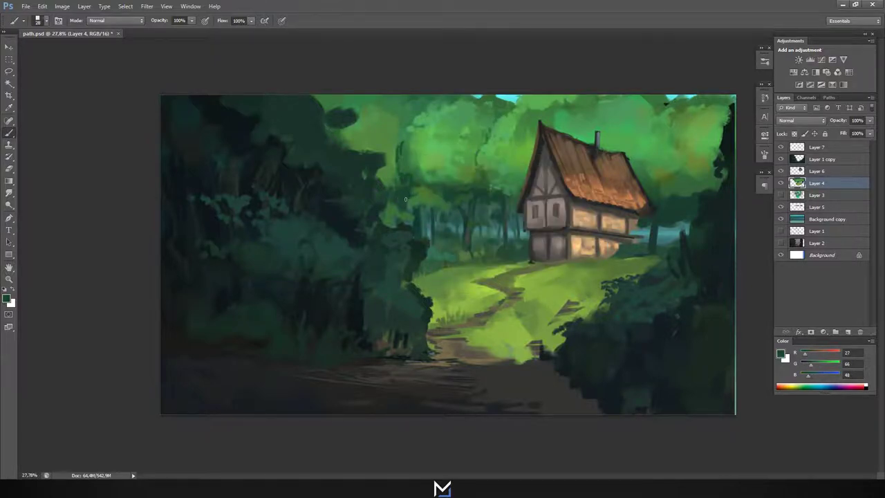
# Brighten the house's lower-floor windows with light olive on Layer 6, then sample a dark grey.
pyautogui.keyDown('alt'); pyautogui.click(608, 245); pyautogui.keyUp('alt')
pyautogui.hotkey('alt', ']')
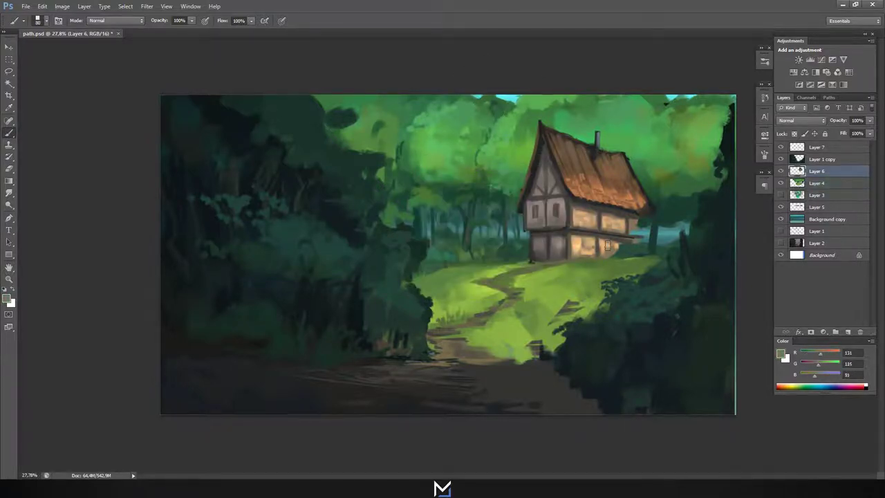
pyautogui.moveTo(608, 245); pyautogui.dragTo(642, 235)
pyautogui.keyDown('alt'); pyautogui.click(643, 232); pyautogui.keyUp('alt')
pyautogui.keyDown('alt'); pyautogui.click(622, 236); pyautogui.keyUp('alt')
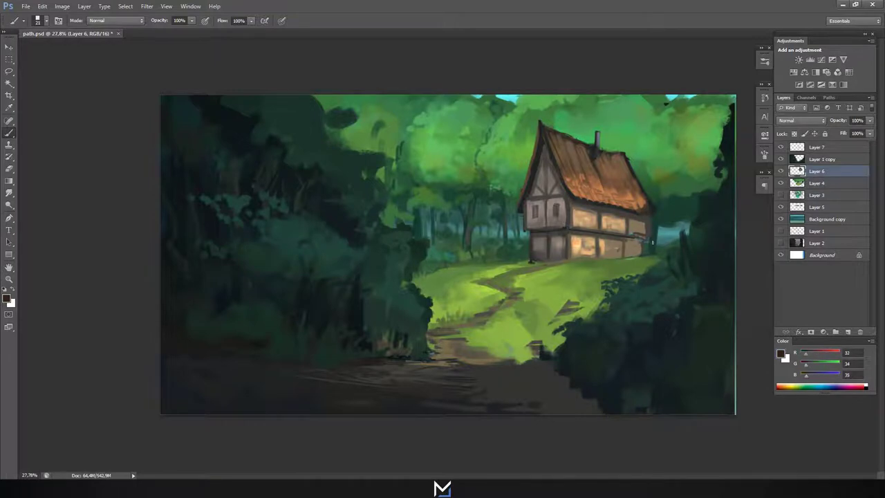
pyautogui.keyDown('alt'); pyautogui.click(624, 209); pyautogui.keyUp('alt')
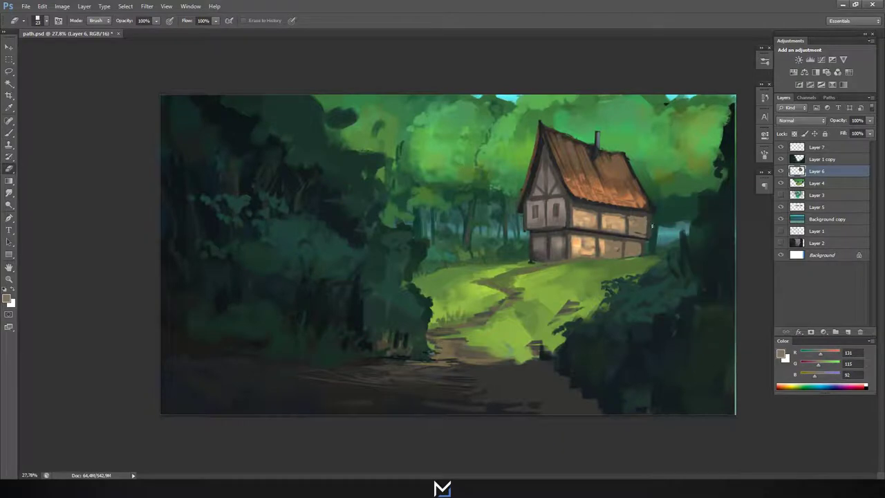
# Paint dark upper-floor window frames and diagonal timber braces on the gable.
pyautogui.hotkey('ctrl', '-')
pyautogui.keyDown('alt'); pyautogui.scroll(5, 608, 212); pyautogui.keyUp('alt')
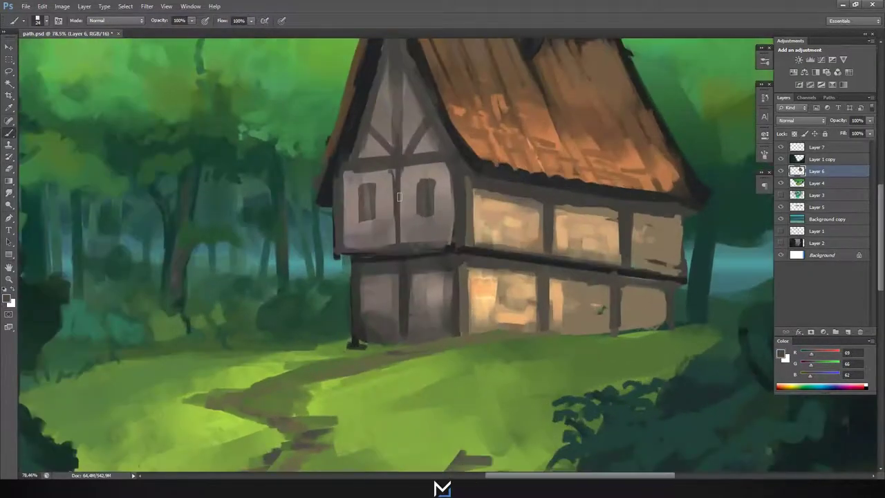
pyautogui.moveTo(366, 182); pyautogui.dragTo(368, 216)
pyautogui.moveTo(423, 179); pyautogui.dragTo(421, 215)
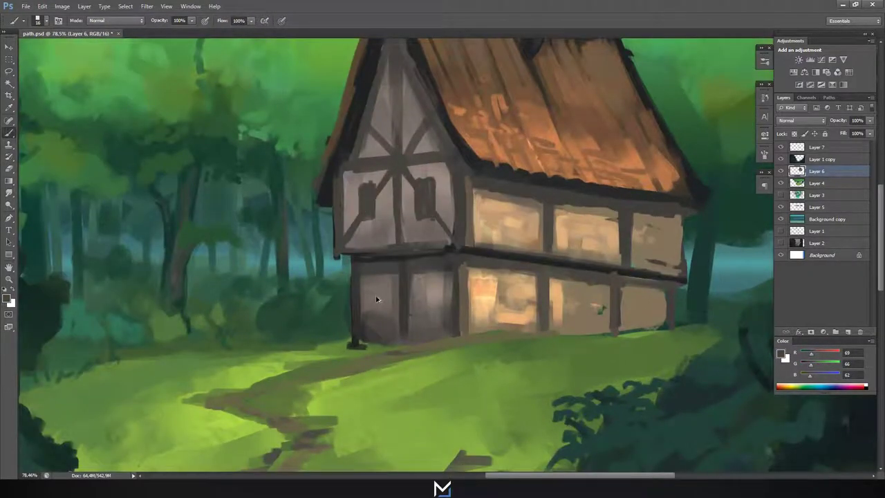
pyautogui.moveTo(366, 173); pyautogui.dragTo(390, 214)
pyautogui.moveTo(412, 173); pyautogui.dragTo(446, 235)
# Repaint the lower-floor wall with dark horizontal beams and lighten its panels with light tan.
pyautogui.moveTo(415, 276); pyautogui.dragTo(442, 332)
pyautogui.moveTo(374, 276)
pyautogui.mouseDown()
pyautogui.moveTo(391, 311)
pyautogui.moveTo(449, 304)
pyautogui.mouseUp()
pyautogui.moveTo(361, 304)
pyautogui.mouseDown()
pyautogui.moveTo(463, 299)
pyautogui.moveTo(462, 333)
pyautogui.mouseUp()
pyautogui.keyDown('alt'); pyautogui.click(588, 304); pyautogui.keyUp('alt')
pyautogui.moveTo(567, 305); pyautogui.dragTo(662, 294)
pyautogui.keyDown('alt'); pyautogui.click(622, 273); pyautogui.keyUp('alt')
pyautogui.keyDown('alt'); pyautogui.click(348, 151); pyautogui.keyUp('alt')
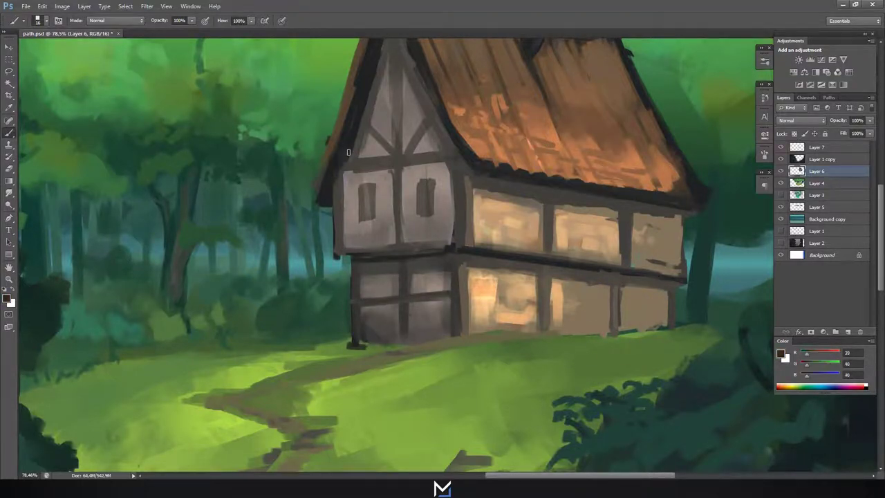
pyautogui.scroll(-3, 349, 215)
pyautogui.scroll(-3, 349, 215)
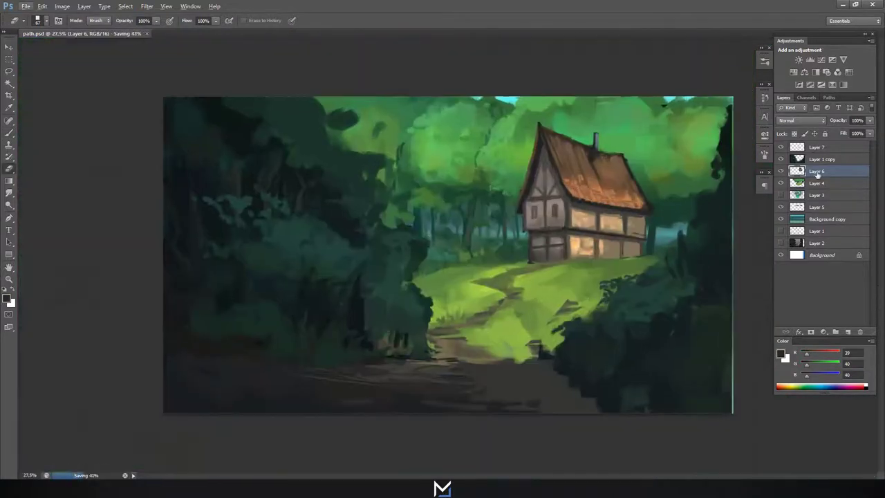
# Save the file, then paint grass green over the path edge on Layer 1 copy.
pyautogui.hotkey('alt', ']')
pyautogui.hotkey('ctrl', 's')
pyautogui.keyDown('alt'); pyautogui.click(446, 386); pyautogui.keyUp('alt')
pyautogui.keyDown('alt'); pyautogui.click(444, 357); pyautogui.keyUp('alt')
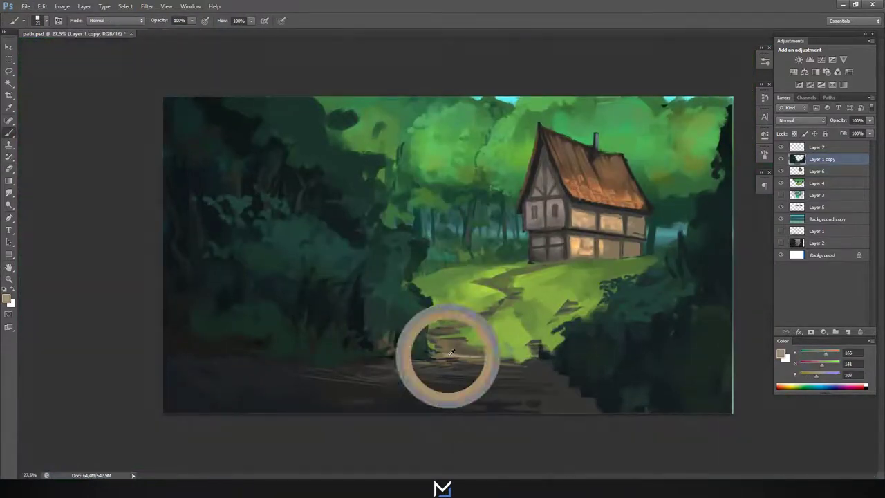
pyautogui.rightClick(548, 280)
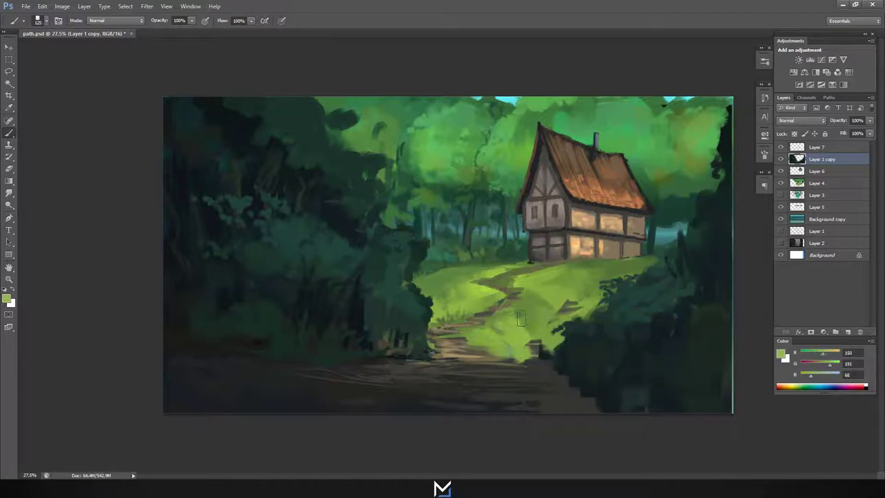
pyautogui.keyDown('alt'); pyautogui.click(511, 341); pyautogui.keyUp('alt')
pyautogui.moveTo(511, 341); pyautogui.dragTo(493, 325)
# Sample darker, bright, mid and muted meadow greens with a new brush tip.
pyautogui.keyDown('alt'); pyautogui.click(522, 342); pyautogui.keyUp('alt')
pyautogui.keyDown('alt'); pyautogui.click(540, 293); pyautogui.keyUp('alt')
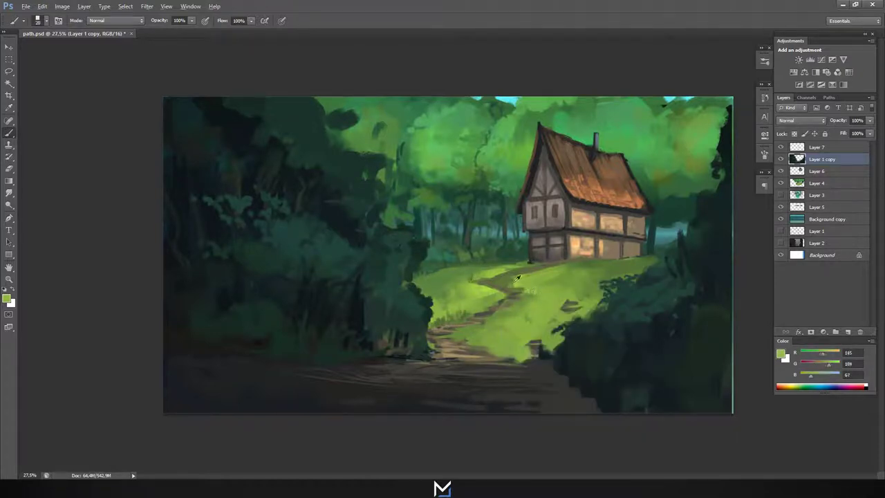
pyautogui.keyDown('alt'); pyautogui.click(444, 278); pyautogui.keyUp('alt')
pyautogui.rightClick(499, 263)
pyautogui.keyDown('alt'); pyautogui.click(515, 265); pyautogui.keyUp('alt')
# On Layer 4, load the clearing outline as a selection and save the painting.
pyautogui.click(817, 182)
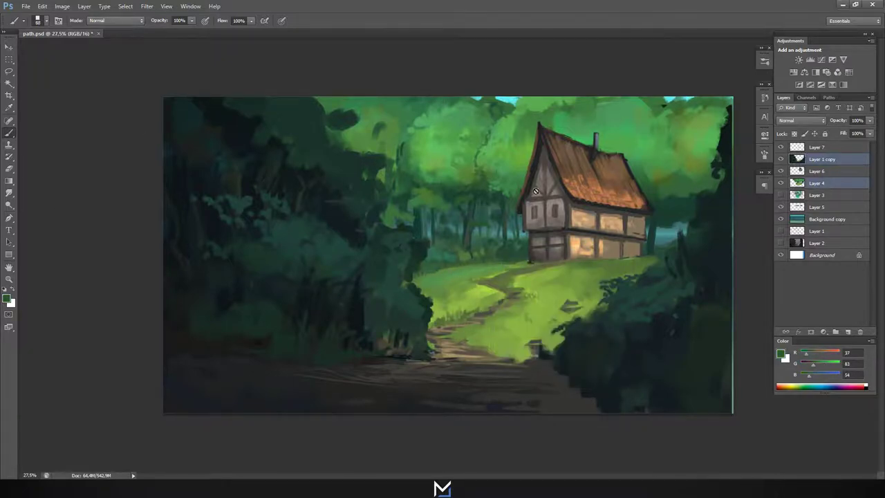
pyautogui.press('g')
pyautogui.keyDown('ctrl'); pyautogui.click(797, 183); pyautogui.keyUp('ctrl')
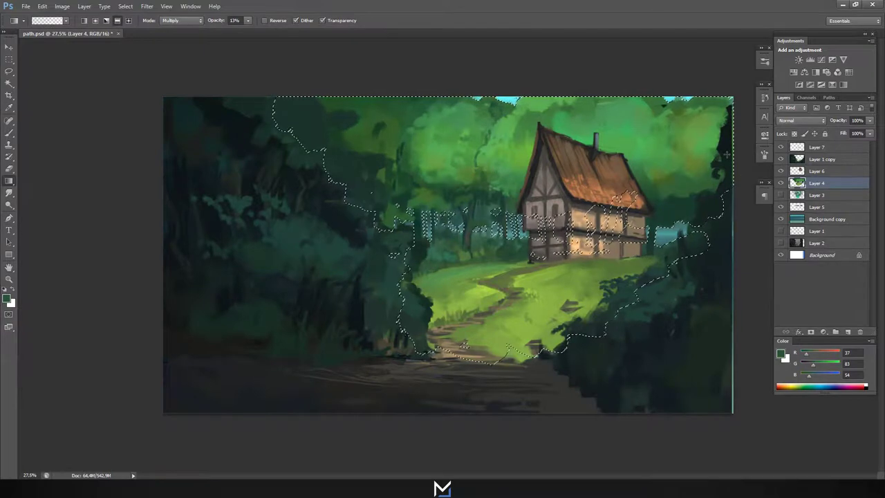
pyautogui.hotkey('ctrl', 's')
pyautogui.hotkey('ctrl', '-')
pyautogui.press('b')
# Darken the right edge, upper-right corner and lower bushes with a grass-like brush tip.
pyautogui.moveTo(696, 370); pyautogui.dragTo(704, 193)
pyautogui.rightClick(691, 173)
pyautogui.doubleClick(719, 282)
pyautogui.moveTo(695, 162); pyautogui.dragTo(646, 103)
pyautogui.moveTo(553, 325); pyautogui.dragTo(524, 407)
pyautogui.rightClick(613, 308)
pyautogui.moveTo(517, 320); pyautogui.dragTo(508, 367)
# Add dark teal strokes on the right bushes and dark tree shapes at the upper left.
pyautogui.keyDown('alt'); pyautogui.click(623, 311); pyautogui.keyUp('alt')
pyautogui.moveTo(612, 345)
pyautogui.mouseDown()
pyautogui.moveTo(657, 337)
pyautogui.moveTo(602, 380)
pyautogui.mouseUp()
pyautogui.rightClick(418, 149)
pyautogui.moveTo(408, 166)
pyautogui.mouseDown()
pyautogui.moveTo(381, 132)
pyautogui.moveTo(325, 97)
pyautogui.mouseUp()
pyautogui.rightClick(406, 162)
pyautogui.moveTo(367, 149); pyautogui.dragTo(332, 134)
pyautogui.keyDown('alt'); pyautogui.click(397, 138); pyautogui.keyUp('alt')
pyautogui.moveTo(401, 142); pyautogui.dragTo(436, 121)
# Switch to a smaller flat rectangular brush tip and sample very dark, near-black greens.
pyautogui.rightClick(463, 117)
pyautogui.press('Return')
pyautogui.rightClick(422, 166)
pyautogui.doubleClick(449, 214)
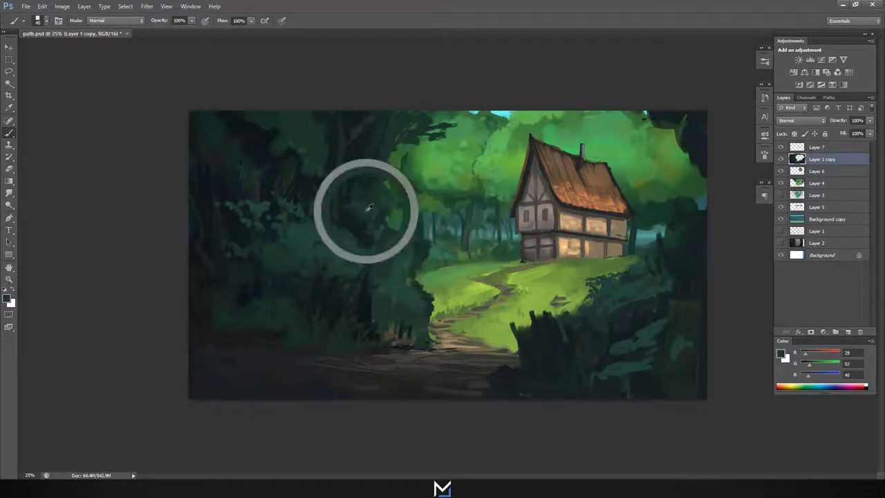
pyautogui.keyDown('alt'); pyautogui.click(365, 184); pyautogui.keyUp('alt')
pyautogui.rightClick(365, 169)
pyautogui.press('Return')
pyautogui.keyDown('alt'); pyautogui.click(286, 178); pyautogui.keyUp('alt')
pyautogui.rightClick(243, 294)
pyautogui.doubleClick(271, 343)
pyautogui.press('[')
pyautogui.press('[')
pyautogui.press('[')
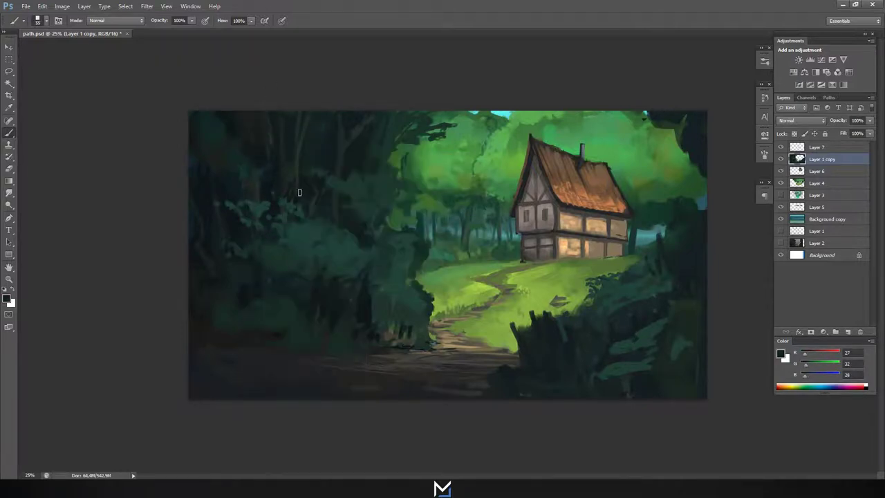
# Erase a small dark-foliage patch near the path and repaint dark strokes along the bushes.
pyautogui.keyDown('alt'); pyautogui.click(331, 181); pyautogui.keyUp('alt')
pyautogui.rightClick(359, 156)
pyautogui.press('Return')
pyautogui.rightClick(269, 295)
pyautogui.press('Return')
pyautogui.keyDown('alt'); pyautogui.click(368, 258); pyautogui.keyUp('alt')
pyautogui.keyDown('alt'); pyautogui.click(425, 294); pyautogui.keyUp('alt')
pyautogui.press('e')
pyautogui.moveTo(412, 232)
pyautogui.mouseDown()
pyautogui.moveTo(395, 283)
pyautogui.moveTo(397, 256)
pyautogui.mouseUp()
pyautogui.press('b')
pyautogui.keyDown('alt'); pyautogui.click(384, 308); pyautogui.keyUp('alt')
pyautogui.moveTo(388, 311); pyautogui.dragTo(433, 343)
# Resize the brush and sample near-black and dark grey-green foliage colours.
pyautogui.rightClick(249, 135)
pyautogui.press('Return')
pyautogui.keyDown('alt'); pyautogui.click(228, 121); pyautogui.keyUp('alt')
pyautogui.rightClick(227, 117)
pyautogui.press('Return')
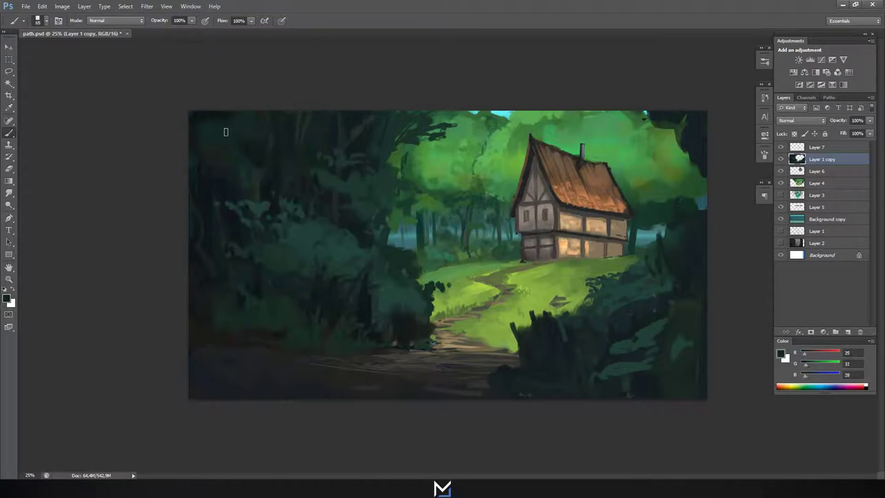
pyautogui.keyDown('alt'); pyautogui.click(219, 170); pyautogui.keyUp('alt')
pyautogui.keyDown('alt'); pyautogui.click(339, 122); pyautogui.keyUp('alt')
pyautogui.keyDown('alt'); pyautogui.click(291, 280); pyautogui.keyUp('alt')
# Save the painting and make Layer 4 active with the brush tool.
pyautogui.keyDown('alt'); pyautogui.click(499, 131); pyautogui.keyUp('alt')
pyautogui.rightClick(499, 128)
pyautogui.hotkey('ctrl', 's')
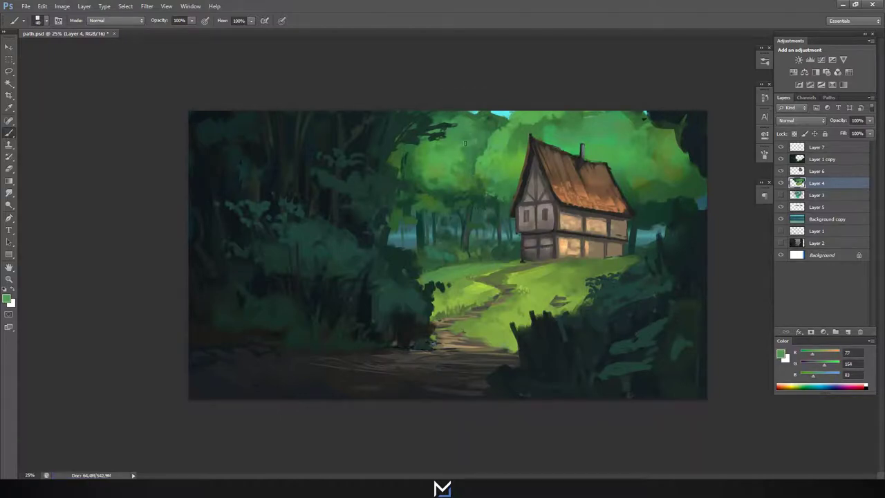
pyautogui.press('e')
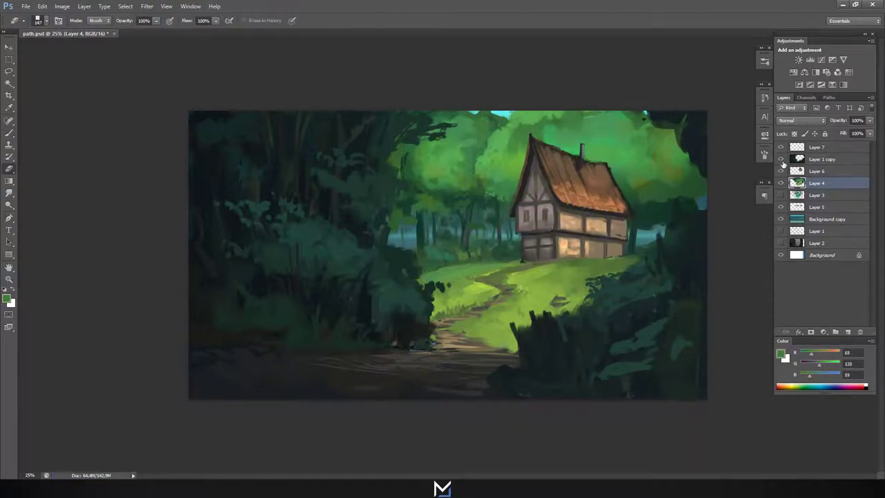
pyautogui.click(818, 183)
pyautogui.press('b')
# Sample a lighter dark green on Layer 5 with a much smaller brush, then return to Layer 4.
pyautogui.keyDown('alt'); pyautogui.click(415, 237); pyautogui.keyUp('alt')
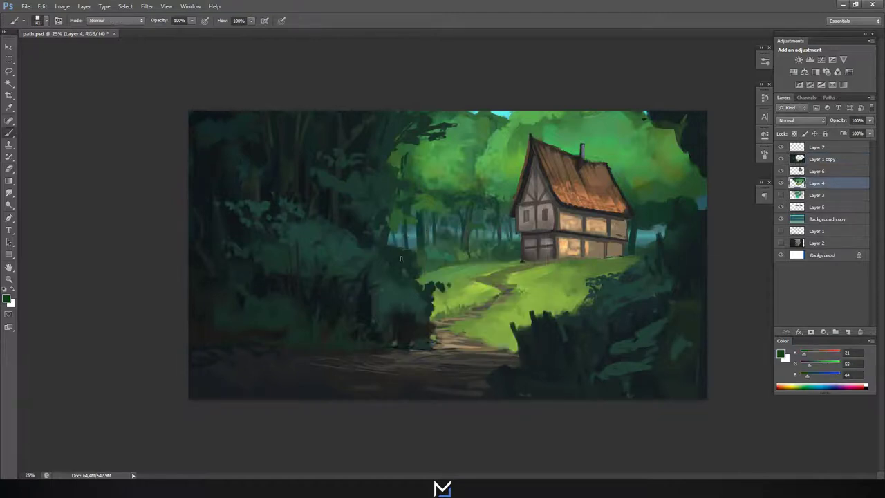
pyautogui.keyDown('alt'); pyautogui.click(411, 229); pyautogui.keyUp('alt')
pyautogui.press('[')
pyautogui.press('[')
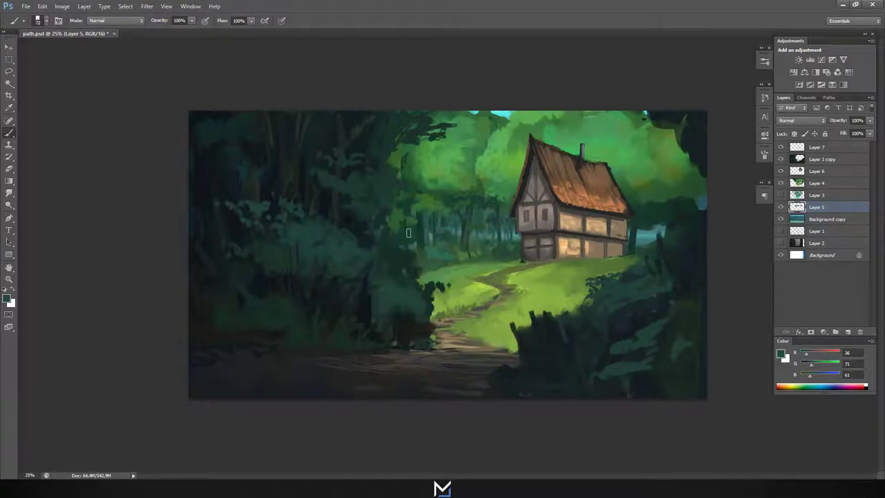
pyautogui.keyDown('ctrl'); pyautogui.click(655, 186); pyautogui.keyUp('ctrl')
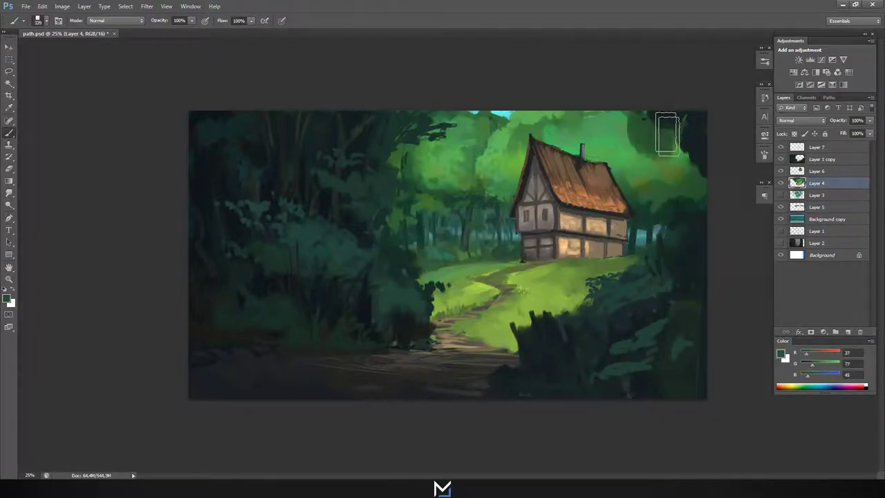
# Sample light meadow and mid greens while adjusting the brush tip and size.
pyautogui.keyDown('alt'); pyautogui.click(580, 129); pyautogui.keyUp('alt')
pyautogui.rightClick(580, 129)
pyautogui.press('Escape')
pyautogui.rightClick(541, 124)
pyautogui.press('Escape')
pyautogui.keyDown('alt'); pyautogui.click(477, 196); pyautogui.keyUp('alt')
pyautogui.rightClick(511, 133)
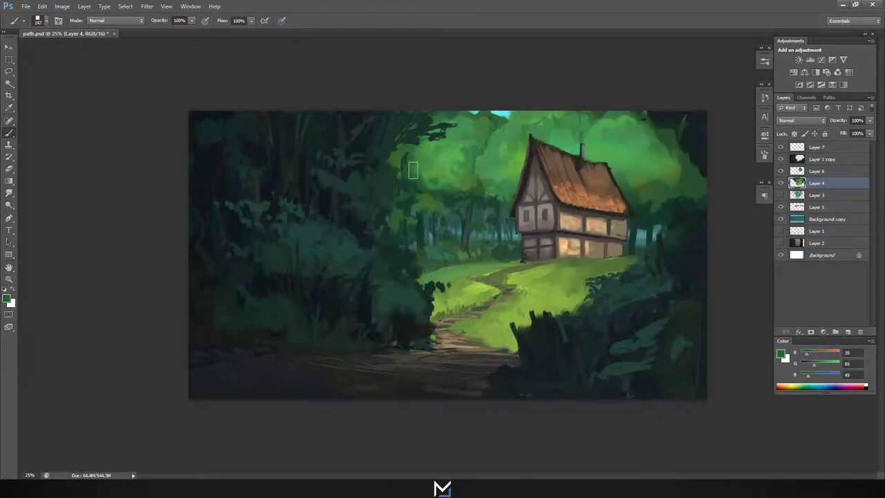
pyautogui.rightClick(515, 124)
pyautogui.press('Escape')
# Sample foliage and darker greens, resizing the brush for leaf detail.
pyautogui.keyDown('alt'); pyautogui.click(514, 122); pyautogui.keyUp('alt')
pyautogui.rightClick(515, 137)
pyautogui.press('Escape')
pyautogui.keyDown('alt'); pyautogui.click(491, 152); pyautogui.keyUp('alt')
pyautogui.rightClick(505, 126)
pyautogui.press('Escape')
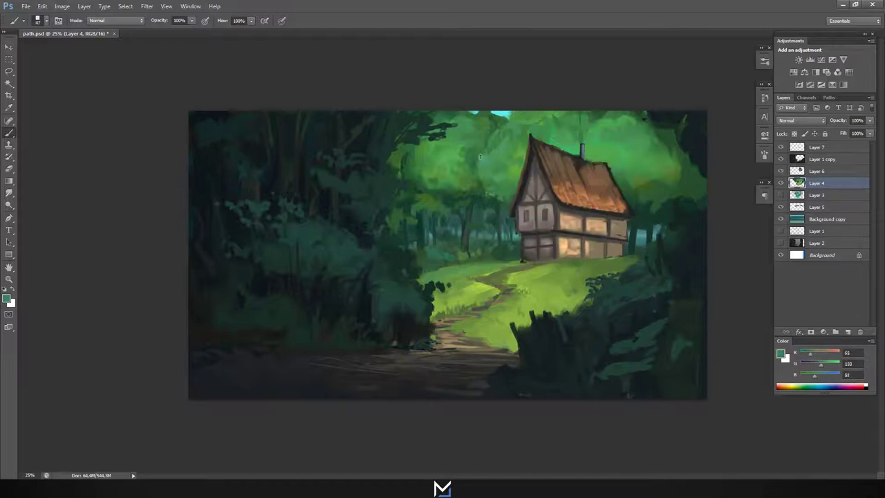
pyautogui.rightClick(516, 173)
pyautogui.press('Escape')
# Paint dark green leaf detail on the trees left of the house.
pyautogui.keyDown('alt'); pyautogui.click(660, 149); pyautogui.keyUp('alt')
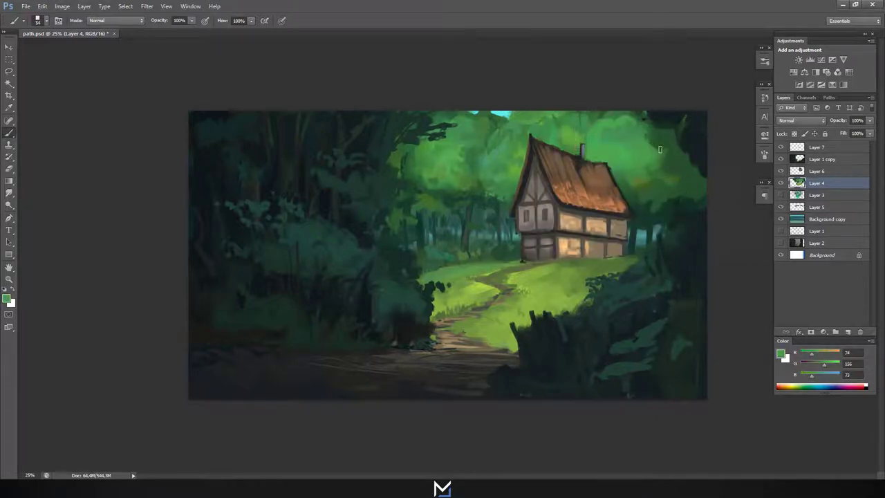
pyautogui.keyDown('alt'); pyautogui.click(540, 125); pyautogui.keyUp('alt')
pyautogui.rightClick(517, 192)
pyautogui.press('Escape')
pyautogui.moveTo(517, 193)
pyautogui.mouseDown()
pyautogui.moveTo(493, 156)
pyautogui.moveTo(456, 148)
pyautogui.mouseUp()
# Sample deep, mid and lighter tree greens with a much smaller brush.
pyautogui.keyDown('alt'); pyautogui.click(475, 170); pyautogui.keyUp('alt')
pyautogui.rightClick(495, 158)
pyautogui.press('Escape')
pyautogui.keyDown('alt'); pyautogui.click(498, 177); pyautogui.keyUp('alt')
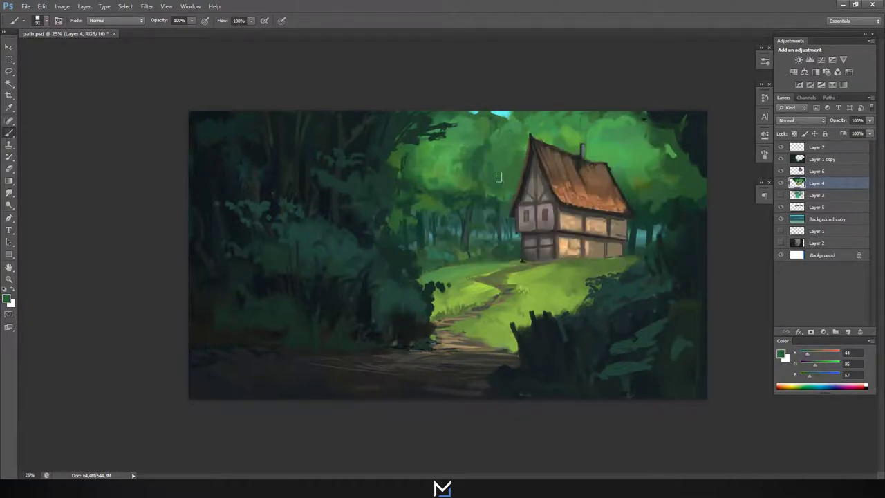
pyautogui.press('[')
pyautogui.press('[')
pyautogui.keyDown('alt'); pyautogui.click(495, 168); pyautogui.keyUp('alt')
pyautogui.keyDown('alt'); pyautogui.click(462, 130); pyautogui.keyUp('alt')
# Sample dark tree greens, set the brush to darken only, and pick a mid foliage green.
pyautogui.keyDown('alt'); pyautogui.click(609, 166); pyautogui.keyUp('alt')
pyautogui.keyDown('alt'); pyautogui.click(658, 221); pyautogui.keyUp('alt')
pyautogui.press('[')
pyautogui.press('[')
pyautogui.press('[')
pyautogui.rightClick(658, 220)
pyautogui.keyDown('alt'); pyautogui.click(647, 252); pyautogui.keyUp('alt')
pyautogui.keyDown('alt'); pyautogui.click(702, 291); pyautogui.keyUp('alt')
pyautogui.click(114, 20)
pyautogui.click(104, 65)
# Save, then sample light and medium canopy greens while adjusting the brush size.
pyautogui.scroll(2, 493, 242)
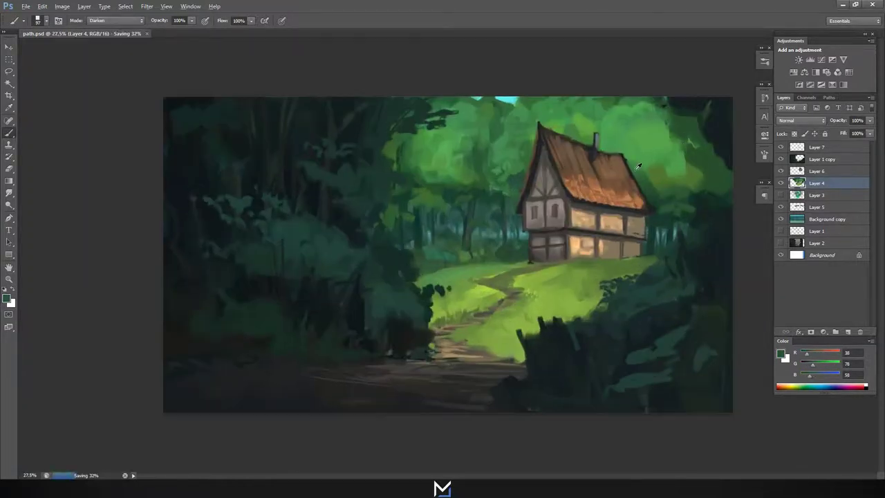
pyautogui.rightClick(629, 126)
pyautogui.click(6, 299)
pyautogui.click(642, 346)
pyautogui.hotkey('ctrl', 's')
pyautogui.rightClick(646, 111)
pyautogui.keyDown('alt'); pyautogui.click(646, 104); pyautogui.keyUp('alt')
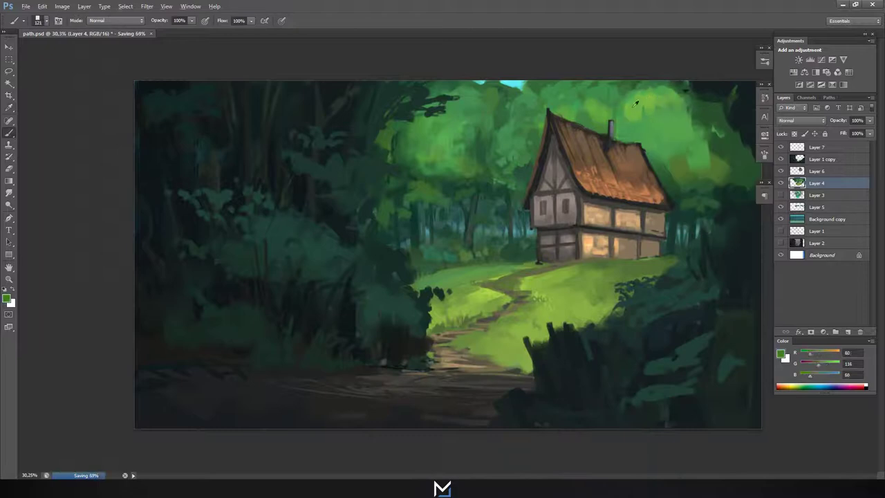
pyautogui.rightClick(661, 103)
pyautogui.press('Escape')
# Sample darker and shadowed foliage greens, resizing the brush for leaf clumps.
pyautogui.keyDown('alt'); pyautogui.click(665, 125); pyautogui.keyUp('alt')
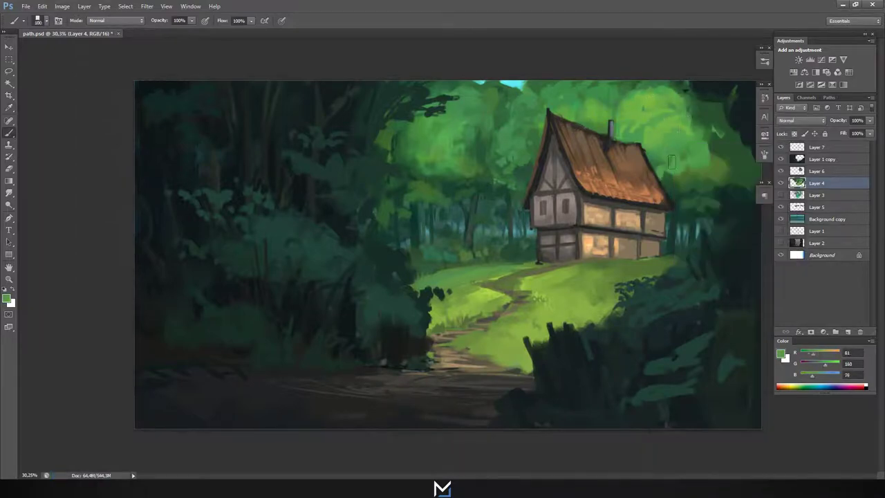
pyautogui.rightClick(660, 124)
pyautogui.press('Escape')
pyautogui.keyDown('alt'); pyautogui.click(527, 103); pyautogui.keyUp('alt')
pyautogui.rightClick(520, 152)
pyautogui.press('Escape')
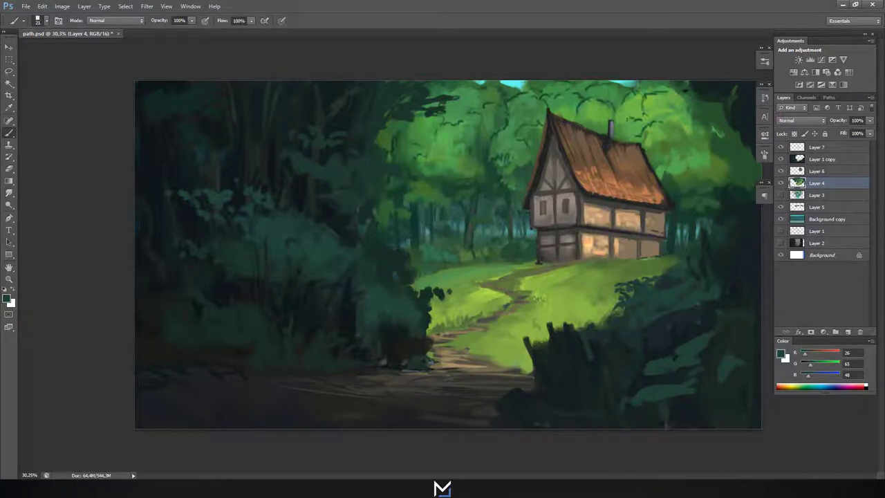
# Sample sunlit, lighter and dark canopy greens beside the house, ending on a bright green.
pyautogui.keyDown('alt'); pyautogui.click(661, 130); pyautogui.keyUp('alt')
pyautogui.keyDown('alt'); pyautogui.click(667, 166); pyautogui.keyUp('alt')
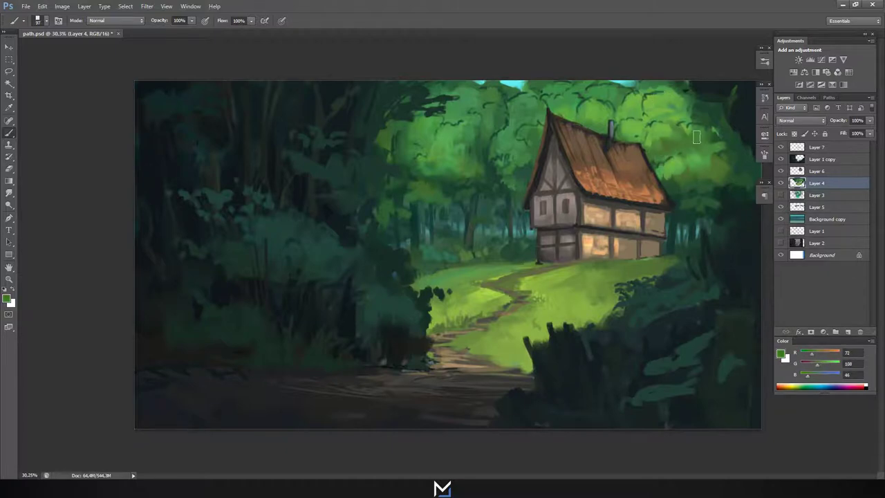
pyautogui.keyDown('alt'); pyautogui.click(691, 202); pyautogui.keyUp('alt')
pyautogui.keyDown('alt'); pyautogui.click(602, 164); pyautogui.keyUp('alt')
pyautogui.keyDown('alt'); pyautogui.click(653, 157); pyautogui.keyUp('alt')
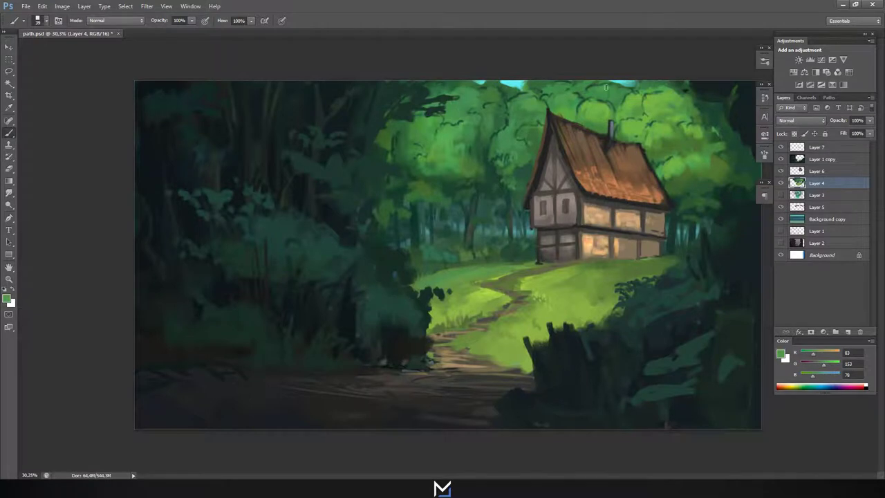
pyautogui.rightClick(544, 123)
pyautogui.keyDown('alt'); pyautogui.click(505, 114); pyautogui.keyUp('alt')
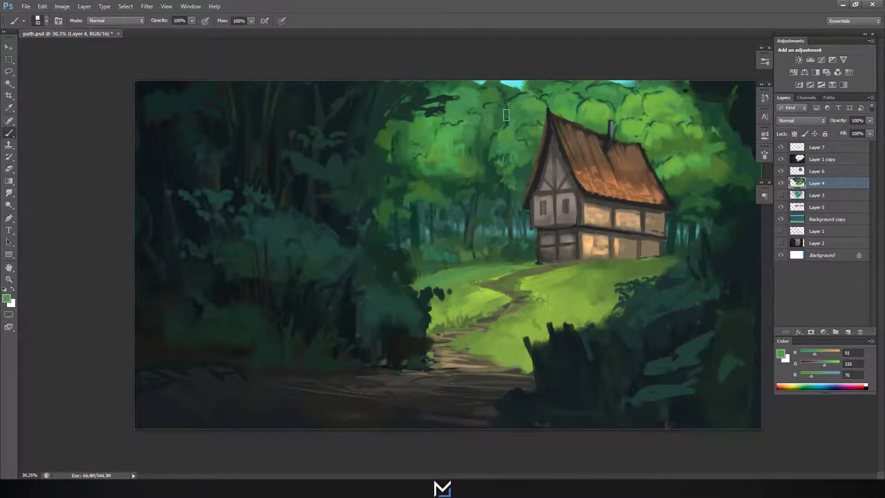
pyautogui.keyDown('alt'); pyautogui.click(475, 144); pyautogui.keyUp('alt')
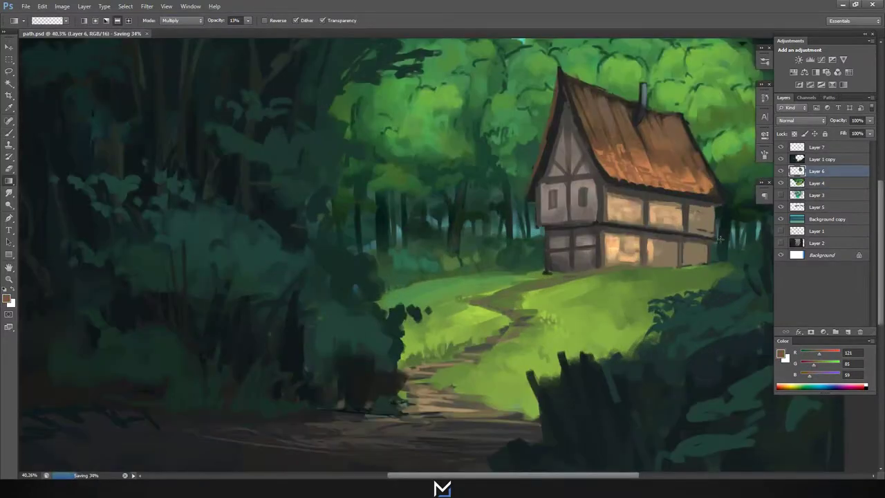
# Paint dark vertical beams on the house wall and a roof stroke above them.
pyautogui.press('b')
pyautogui.moveTo(650, 264)
pyautogui.mouseDown()
pyautogui.moveTo(651, 163)
pyautogui.moveTo(657, 234)
pyautogui.mouseUp()
pyautogui.keyDown('alt'); pyautogui.click(652, 189); pyautogui.keyUp('alt')
pyautogui.moveTo(694, 170); pyautogui.dragTo(695, 268)
pyautogui.moveTo(650, 138); pyautogui.dragTo(648, 184)
# Paint near-black gable outlines on the new front section's roof.
pyautogui.keyDown('alt'); pyautogui.click(653, 158); pyautogui.keyUp('alt')
pyautogui.rightClick(691, 145)
pyautogui.press('Escape')
pyautogui.keyDown('alt'); pyautogui.click(685, 152); pyautogui.keyUp('alt')
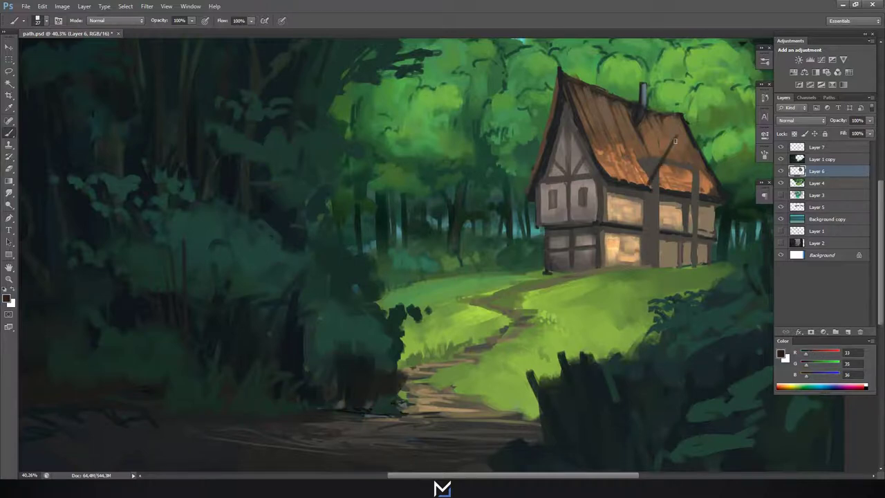
pyautogui.moveTo(680, 136); pyautogui.dragTo(705, 193)
pyautogui.moveTo(681, 135); pyautogui.dragTo(639, 141)
# Fill the new gable wall with light tan and touch up its dark edge with a smaller brush.
pyautogui.keyDown('alt'); pyautogui.click(657, 150); pyautogui.keyUp('alt')
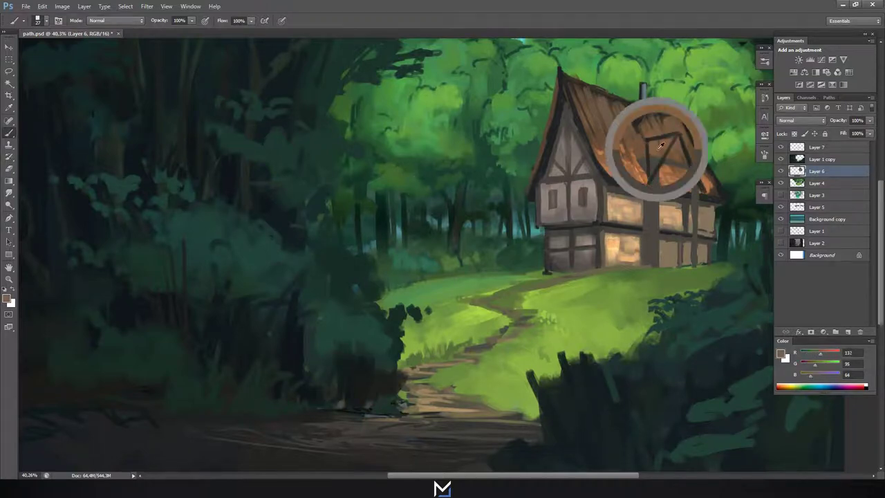
pyautogui.keyDown('alt'); pyautogui.click(654, 172); pyautogui.keyUp('alt')
pyautogui.moveTo(678, 166); pyautogui.dragTo(667, 201)
pyautogui.rightClick(679, 226)
pyautogui.moveTo(681, 153)
pyautogui.mouseDown()
pyautogui.moveTo(681, 254)
pyautogui.moveTo(681, 137)
pyautogui.mouseUp()
pyautogui.doubleClick(737, 317)
pyautogui.keyDown('alt'); pyautogui.click(683, 147); pyautogui.keyUp('alt')
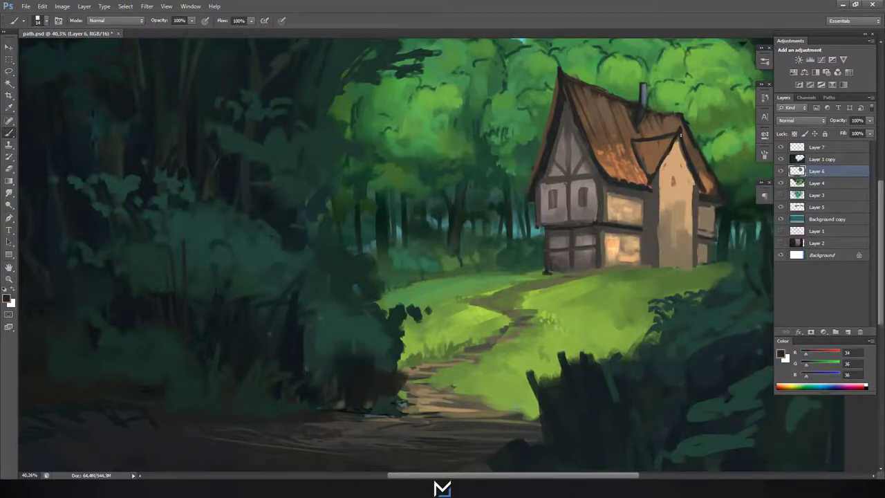
pyautogui.moveTo(694, 239); pyautogui.dragTo(693, 174)
# Darken the gable's right edge with a larger brush, then sample greys, tan and roof browns.
pyautogui.keyDown('alt'); pyautogui.click(696, 207); pyautogui.keyUp('alt')
pyautogui.press(']')
pyautogui.press(']')
pyautogui.press(']')
pyautogui.moveTo(686, 142)
pyautogui.mouseDown()
pyautogui.moveTo(688, 197)
pyautogui.moveTo(643, 264)
pyautogui.moveTo(661, 173)
pyautogui.mouseUp()
pyautogui.keyDown('alt'); pyautogui.click(652, 233); pyautogui.keyUp('alt')
pyautogui.keyDown('alt'); pyautogui.click(654, 210); pyautogui.keyUp('alt')
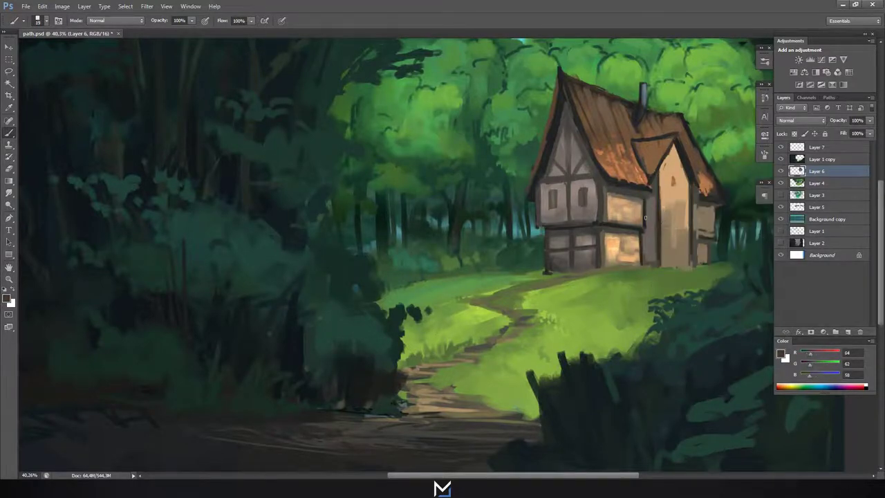
pyautogui.keyDown('alt'); pyautogui.click(632, 242); pyautogui.keyUp('alt')
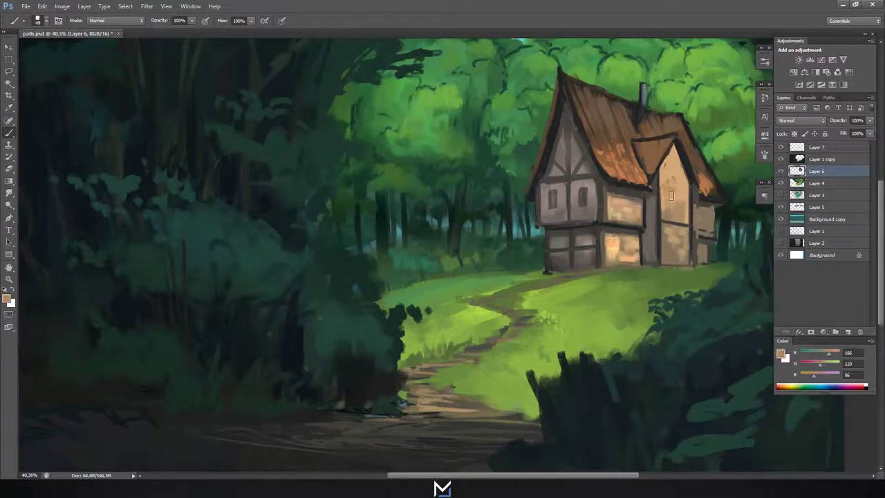
pyautogui.keyDown('alt'); pyautogui.click(678, 185); pyautogui.keyUp('alt')
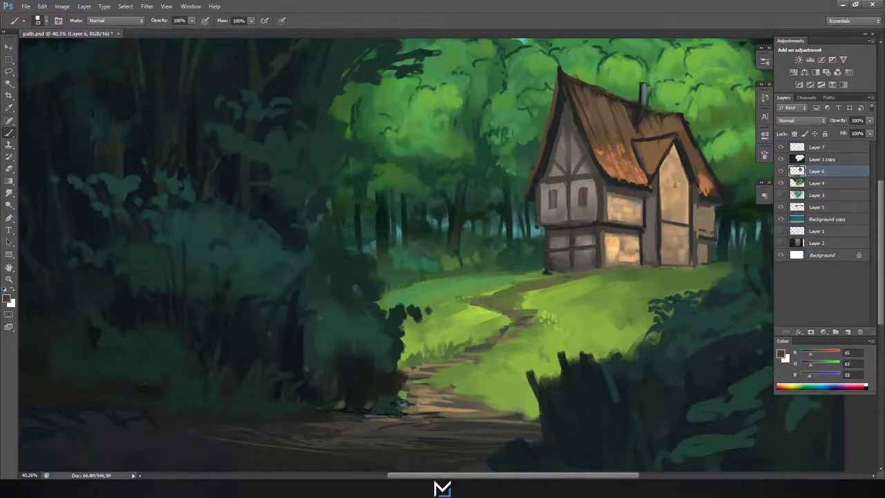
pyautogui.keyDown('alt'); pyautogui.click(651, 156); pyautogui.keyUp('alt')
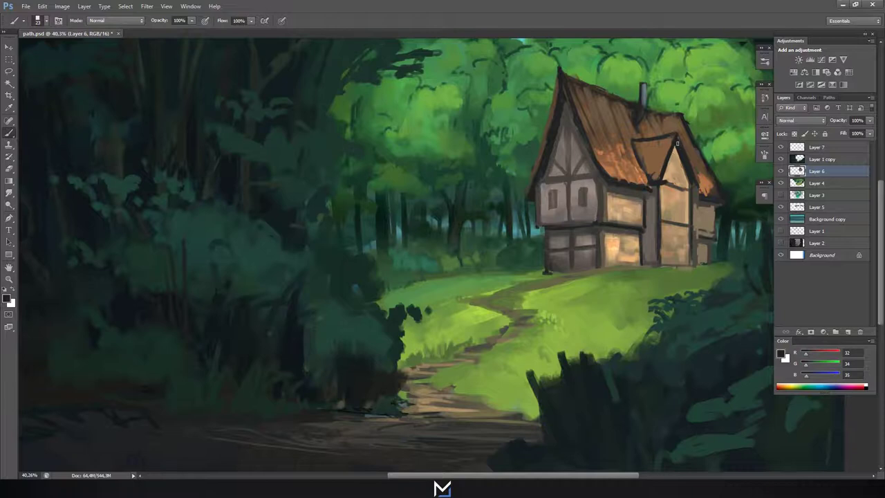
pyautogui.keyDown('alt'); pyautogui.click(661, 183); pyautogui.keyUp('alt')
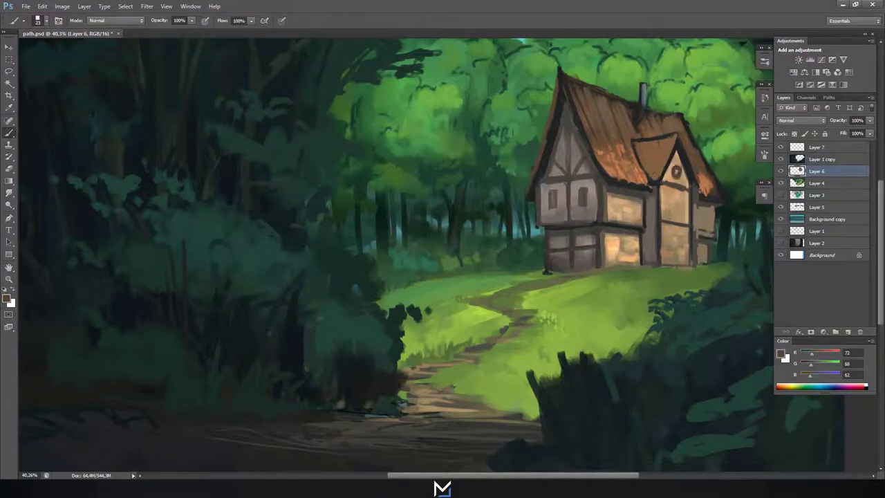
pyautogui.keyDown('alt'); pyautogui.click(662, 158); pyautogui.keyUp('alt')
# Mix a warmer brown for the gable roof and repaint it lighter.
pyautogui.click(7, 299)
pyautogui.moveTo(553, 464); pyautogui.dragTo(554, 456)
pyautogui.click(464, 401)
pyautogui.click(643, 346)
pyautogui.keyDown('alt'); pyautogui.click(637, 172); pyautogui.keyUp('alt')
pyautogui.moveTo(643, 166)
pyautogui.mouseDown()
pyautogui.moveTo(657, 142)
pyautogui.moveTo(652, 155)
pyautogui.mouseUp()
pyautogui.keyDown('alt'); pyautogui.click(640, 156); pyautogui.keyUp('alt')
pyautogui.keyDown('alt'); pyautogui.click(643, 173); pyautogui.keyUp('alt')
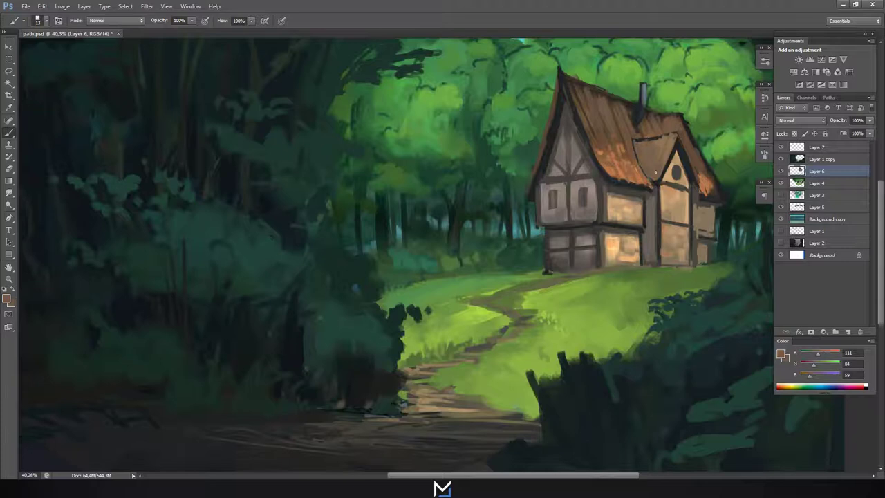
pyautogui.keyDown('alt'); pyautogui.click(650, 136); pyautogui.keyUp('alt')
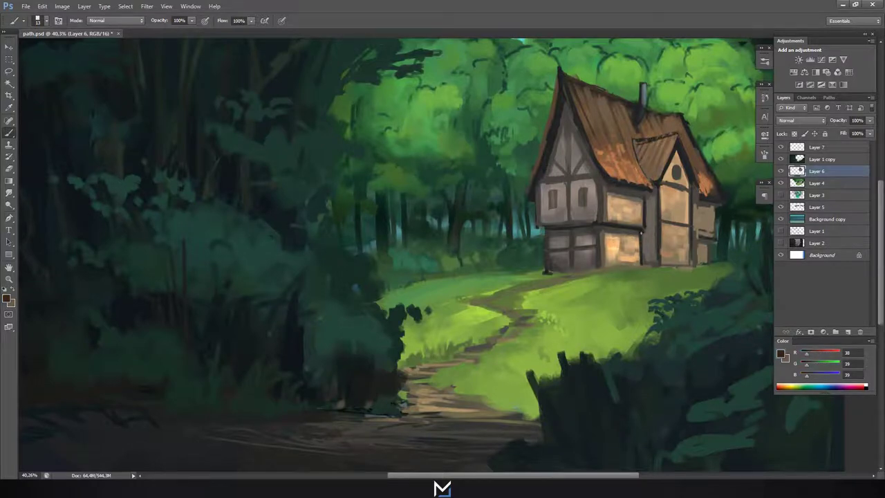
pyautogui.keyDown('alt'); pyautogui.click(712, 230); pyautogui.keyUp('alt')
pyautogui.rightClick(676, 223)
pyautogui.press('Escape')
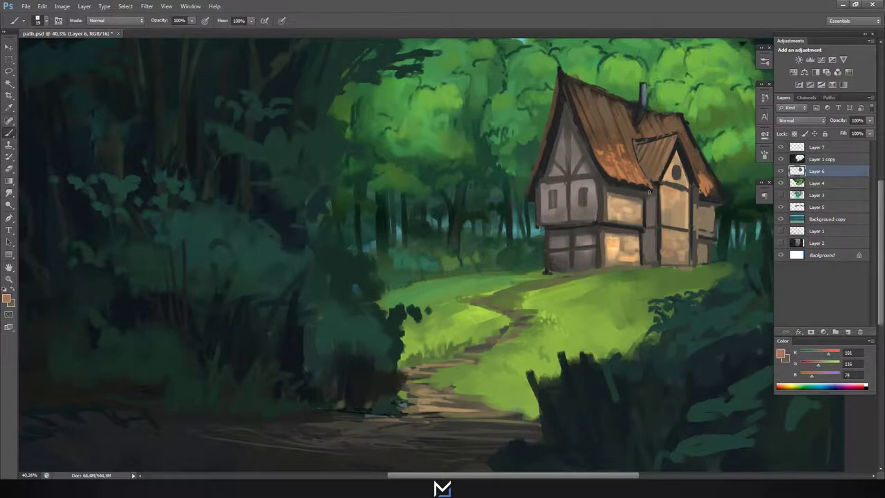
# Add lighter orange and dark-brown texture strokes across the main roof, then shrink the brush.
pyautogui.scroll(3, 684, 152)
pyautogui.keyDown('alt'); pyautogui.click(553, 202); pyautogui.keyUp('alt')
pyautogui.moveTo(553, 202); pyautogui.dragTo(522, 125)
pyautogui.moveTo(546, 162)
pyautogui.mouseDown()
pyautogui.moveTo(529, 145)
pyautogui.moveTo(526, 110)
pyautogui.mouseUp()
pyautogui.moveTo(557, 201); pyautogui.dragTo(541, 195)
pyautogui.rightClick(557, 186)
pyautogui.keyDown('alt'); pyautogui.click(539, 183); pyautogui.keyUp('alt')
pyautogui.rightClick(546, 118)
pyautogui.press('Return')
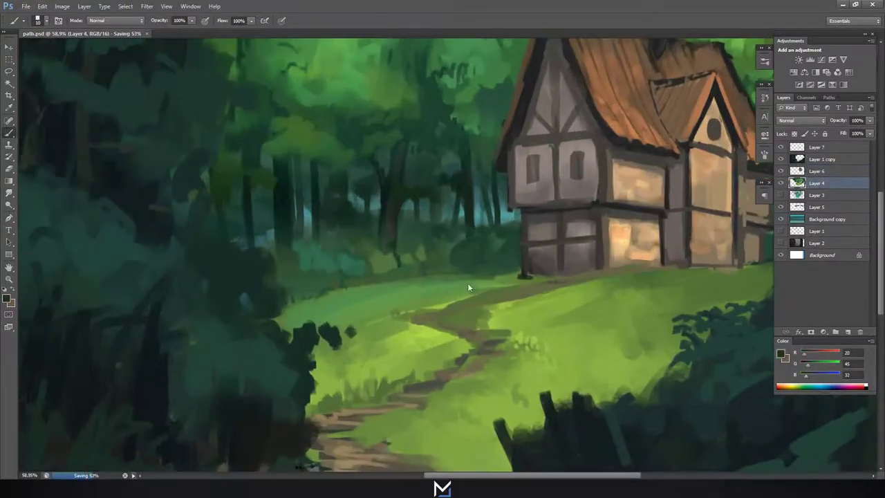
# Paint lighter green background bushes with a large elongated brush tip.
pyautogui.rightClick(522, 259)
pyautogui.keyDown('alt'); pyautogui.click(416, 239); pyautogui.keyUp('alt')
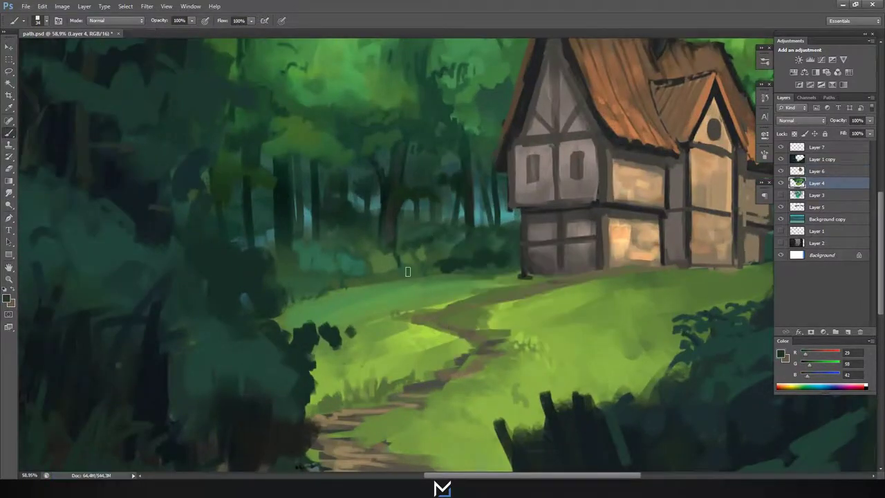
pyautogui.rightClick(393, 247)
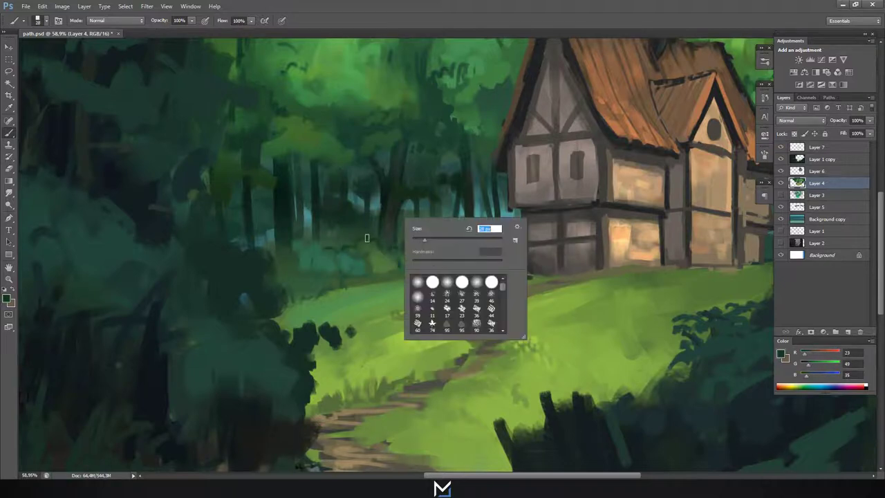
pyautogui.press('Return')
pyautogui.keyDown('alt'); pyautogui.click(325, 283); pyautogui.keyUp('alt')
pyautogui.rightClick(349, 274)
pyautogui.press('Return')
pyautogui.moveTo(320, 265); pyautogui.dragTo(353, 260)
# Sample darker forest greens and grey-brown trunk colour, adjusting brush size.
pyautogui.keyDown('alt'); pyautogui.click(376, 223); pyautogui.keyUp('alt')
pyautogui.keyDown('alt'); pyautogui.click(400, 191); pyautogui.keyUp('alt')
pyautogui.rightClick(420, 189)
pyautogui.press('Return')
pyautogui.rightClick(381, 224)
pyautogui.press('Return')
pyautogui.keyDown('alt'); pyautogui.click(366, 229); pyautogui.keyUp('alt')
pyautogui.rightClick(402, 209)
pyautogui.press('Return')
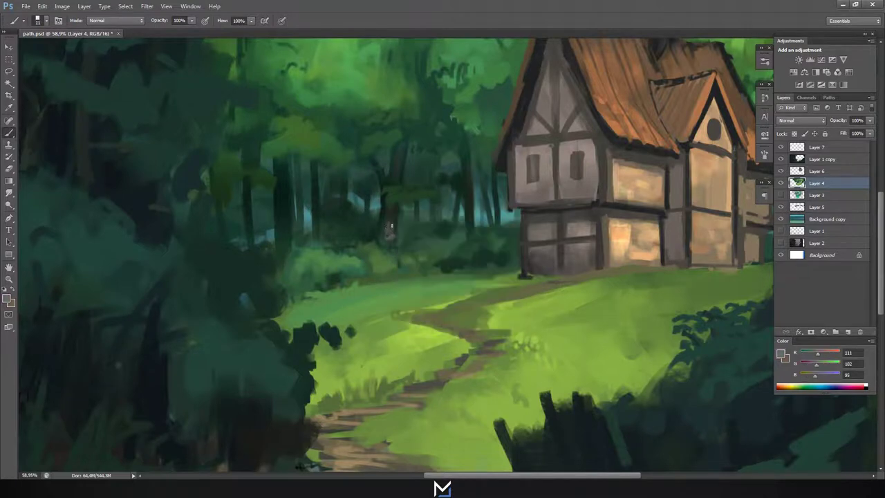
pyautogui.keyDown('alt'); pyautogui.click(408, 143); pyautogui.keyUp('alt')
pyautogui.scroll(-1, 484, 235)
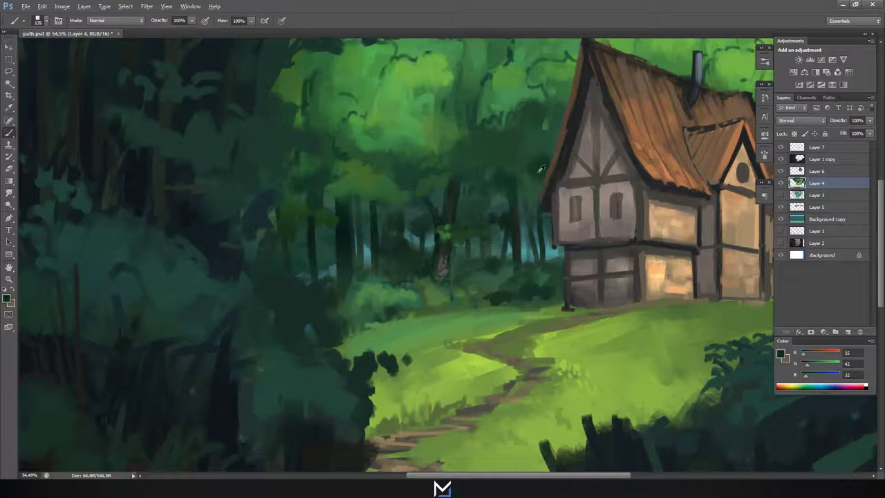
pyautogui.keyDown('alt'); pyautogui.click(407, 163); pyautogui.keyUp('alt')
# Check brush size options and sample near-black green from the tree trunks.
pyautogui.rightClick(507, 142)
pyautogui.press('Escape')
pyautogui.scroll(-5, 510, 138)
pyautogui.rightClick(542, 161)
pyautogui.press('Escape')
pyautogui.rightClick(515, 133)
pyautogui.press('Escape')
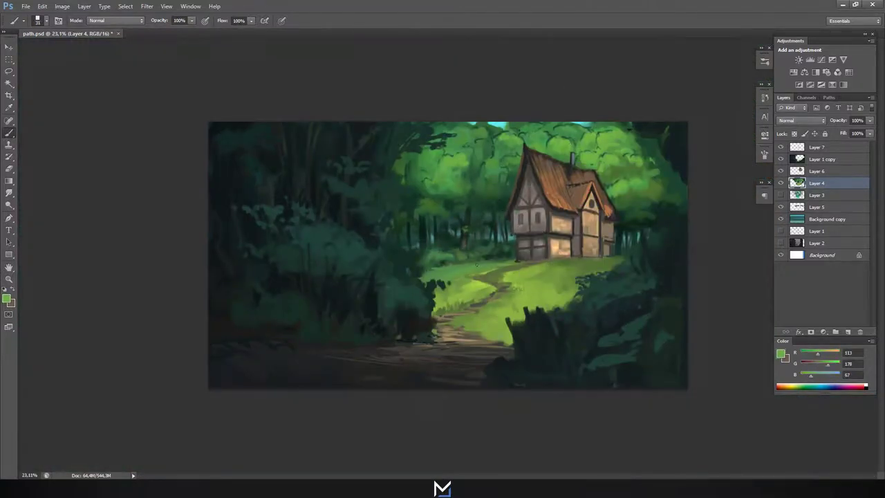
pyautogui.scroll(5, 486, 210)
pyautogui.keyDown('alt'); pyautogui.click(365, 228); pyautogui.keyUp('alt')
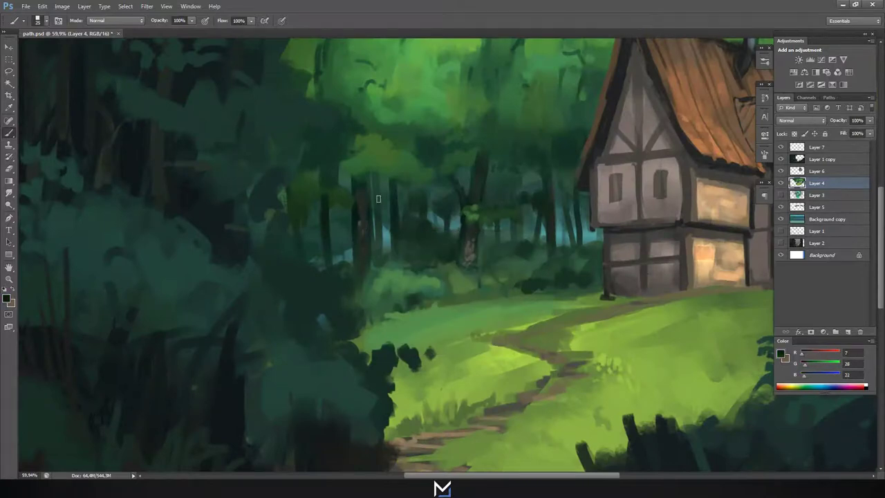
pyautogui.scroll(-4, 353, 231)
# Save path.psd and dab lighter green foliage into the background trees.
pyautogui.hotkey('ctrl', 's')
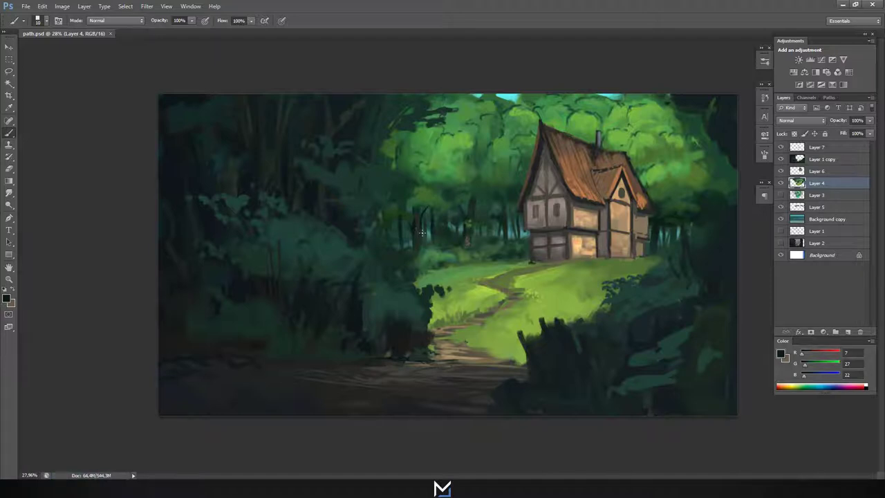
pyautogui.scroll(4, 457, 190)
pyautogui.keyDown('alt'); pyautogui.click(459, 181); pyautogui.keyUp('alt')
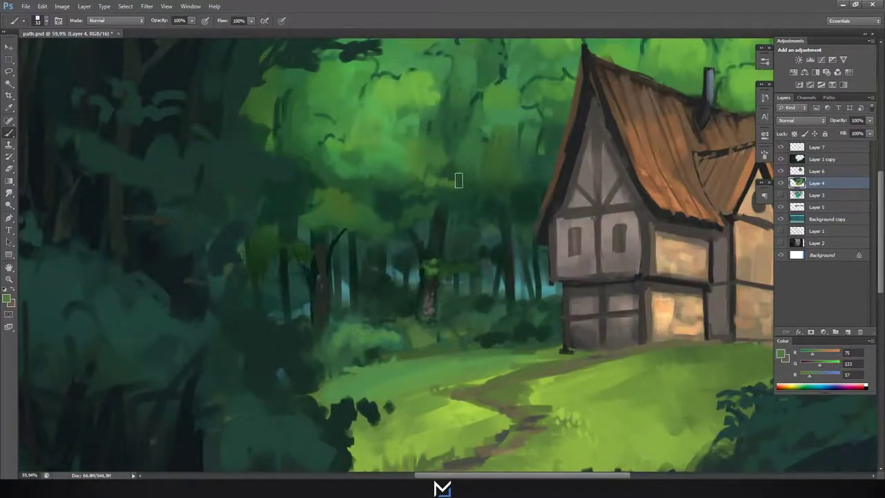
pyautogui.keyDown('alt'); pyautogui.click(433, 199); pyautogui.keyUp('alt')
pyautogui.moveTo(480, 158)
pyautogui.mouseDown()
pyautogui.moveTo(431, 173)
pyautogui.moveTo(411, 142)
pyautogui.mouseUp()
# Sample foliage greens and trunk grey-brown, resizing the brush.
pyautogui.keyDown('alt'); pyautogui.click(409, 166); pyautogui.keyUp('alt')
pyautogui.scroll(-3, 409, 166)
pyautogui.rightClick(487, 96)
pyautogui.press('Return')
pyautogui.keyDown('alt'); pyautogui.click(442, 140); pyautogui.keyUp('alt')
pyautogui.keyDown('alt'); pyautogui.click(451, 166); pyautogui.keyUp('alt')
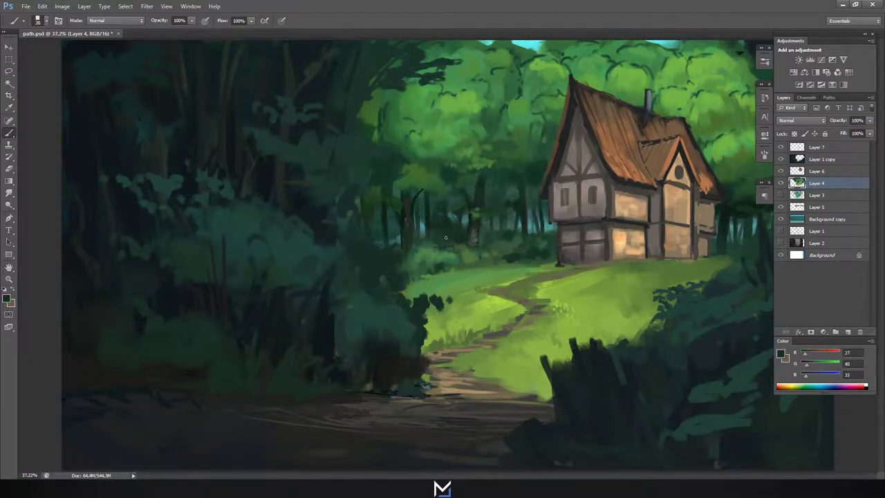
pyautogui.keyDown('alt'); pyautogui.click(407, 229); pyautogui.keyUp('alt')
pyautogui.keyDown('alt'); pyautogui.click(429, 268); pyautogui.keyUp('alt')
# Sample greens from the forest edge and meadow while adjusting brush size.
pyautogui.rightClick(467, 257)
pyautogui.keyDown('alt'); pyautogui.click(429, 253); pyautogui.keyUp('alt')
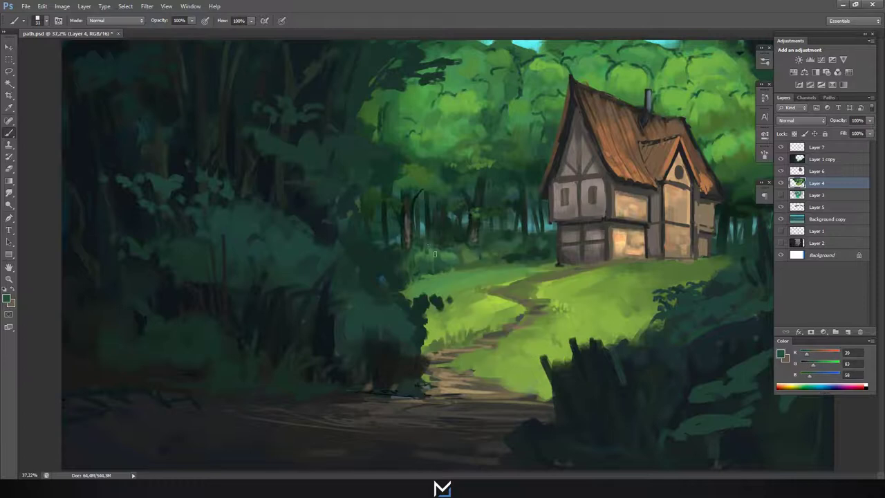
pyautogui.keyDown('alt'); pyautogui.click(415, 273); pyautogui.keyUp('alt')
pyautogui.rightClick(455, 269)
pyautogui.keyDown('alt'); pyautogui.click(451, 261); pyautogui.keyUp('alt')
pyautogui.keyDown('alt'); pyautogui.click(507, 267); pyautogui.keyUp('alt')
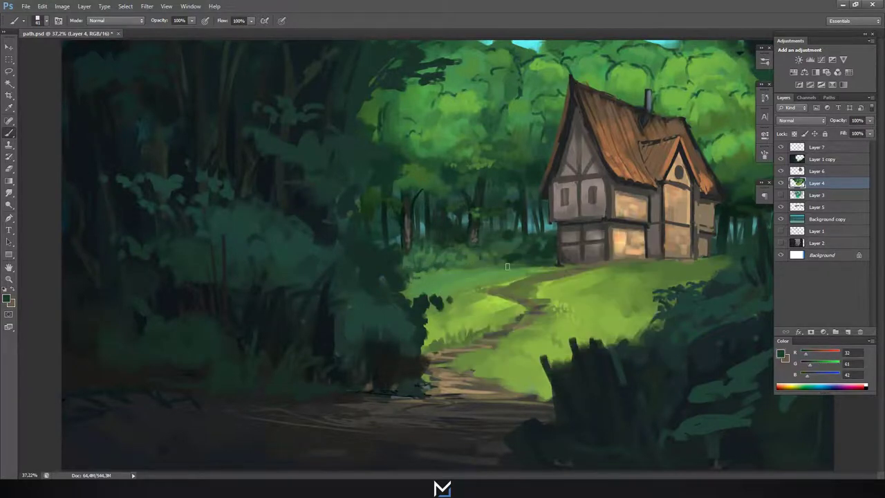
pyautogui.keyDown('alt'); pyautogui.click(504, 257); pyautogui.keyUp('alt')
pyautogui.rightClick(527, 93)
pyautogui.keyDown('alt'); pyautogui.click(533, 72); pyautogui.keyUp('alt')
pyautogui.moveTo(608, 207); pyautogui.dragTo(626, 207)
# Save, then wash a purple gradient over the house's selected left gable wall.
pyautogui.hotkey('ctrl', 's')
pyautogui.click(816, 171)
pyautogui.press('g')
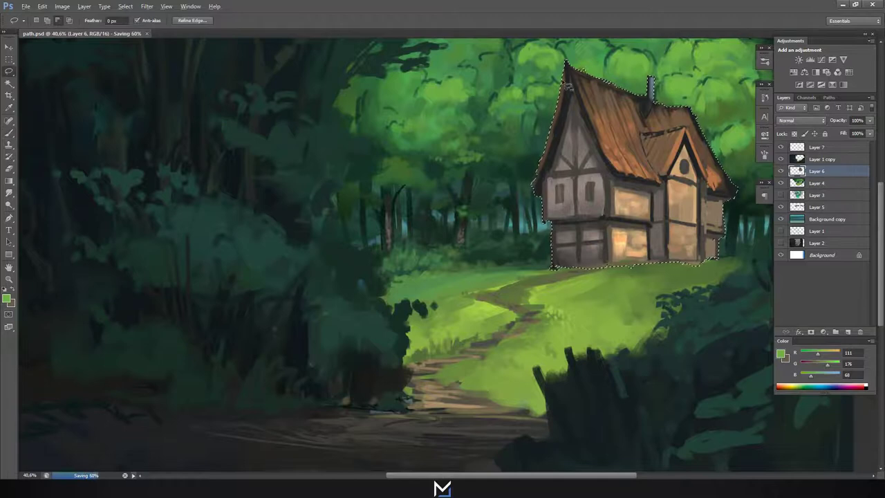
pyautogui.click(6, 298)
pyautogui.click(636, 346)
pyautogui.moveTo(574, 83); pyautogui.dragTo(574, 263)
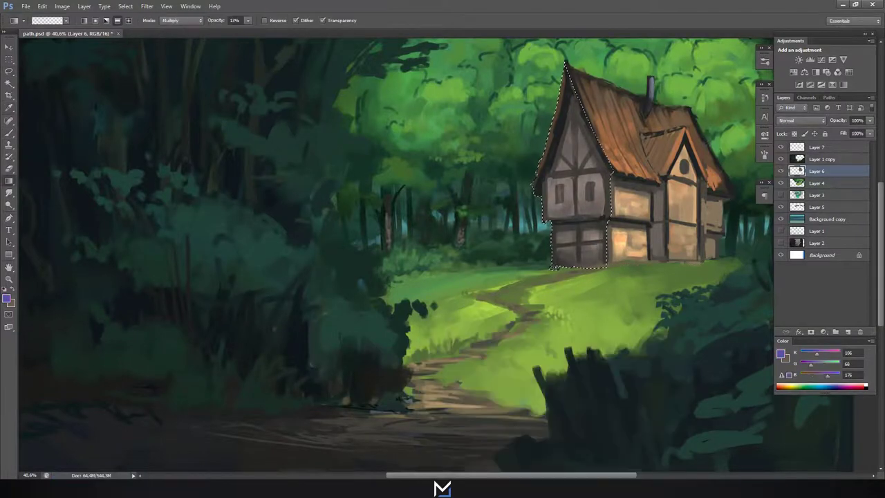
pyautogui.scroll(-3, 583, 288)
pyautogui.hotkey('ctrl', 'd')
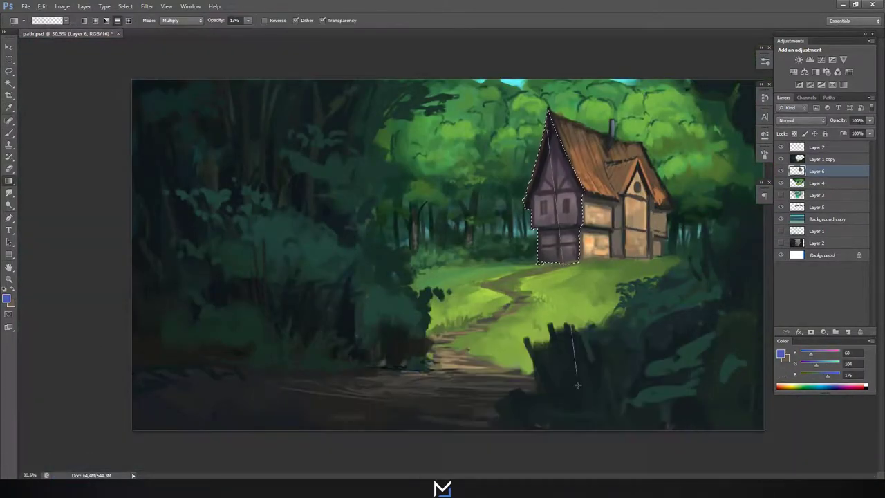
pyautogui.scroll(1, 583, 289)
# Sample purple-grey wall colours with a smaller brush and save the painting.
pyautogui.press('l')
pyautogui.press('b')
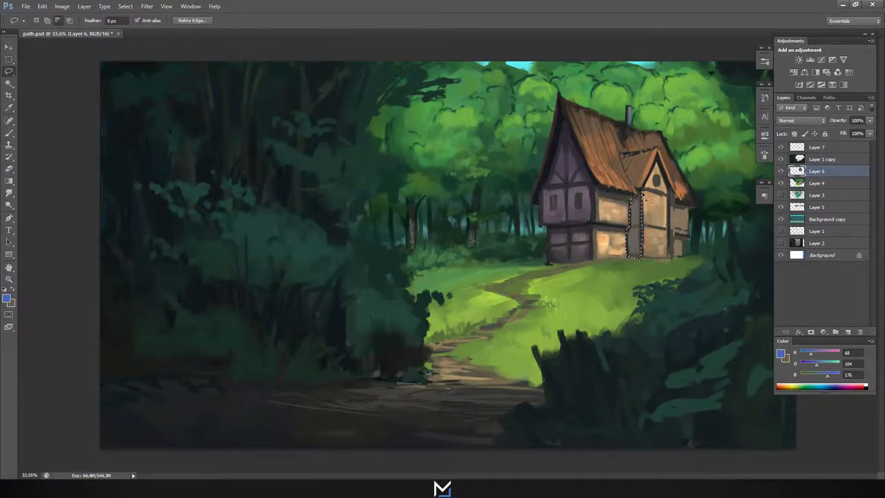
pyautogui.keyDown('alt'); pyautogui.click(639, 207); pyautogui.keyUp('alt')
pyautogui.rightClick(636, 209)
pyautogui.press('Return')
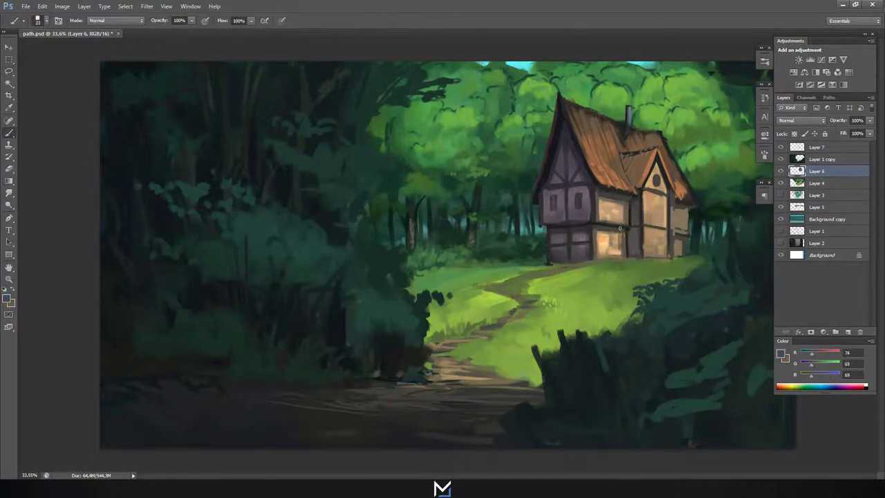
pyautogui.keyDown('alt'); pyautogui.click(637, 207); pyautogui.keyUp('alt')
pyautogui.keyDown('alt'); pyautogui.click(560, 199); pyautogui.keyUp('alt')
pyautogui.scroll(-2, 560, 199)
pyautogui.scroll(3, 527, 202)
pyautogui.hotkey('ctrl', 's')
# Tint the small front gable roof with a purple gradient in Color blend mode.
pyautogui.press('l')
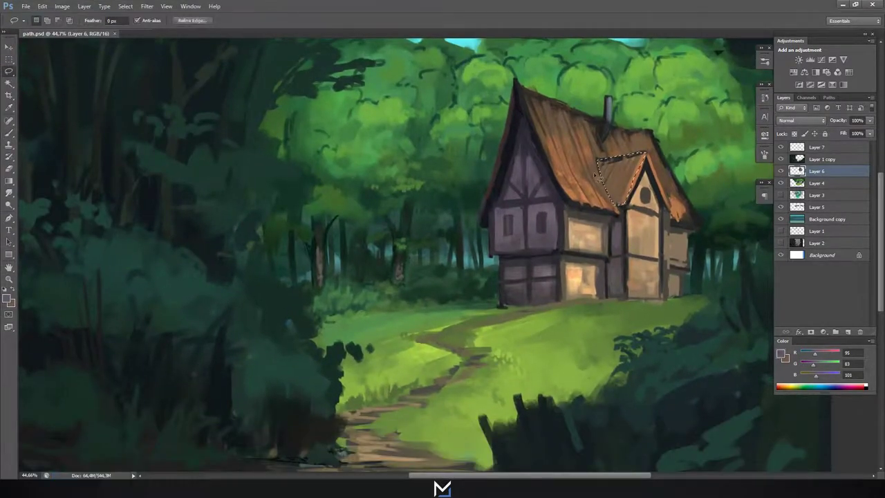
pyautogui.press('g')
pyautogui.click(8, 298)
pyautogui.click(646, 344)
pyautogui.moveTo(626, 155); pyautogui.dragTo(608, 204)
pyautogui.click(181, 20)
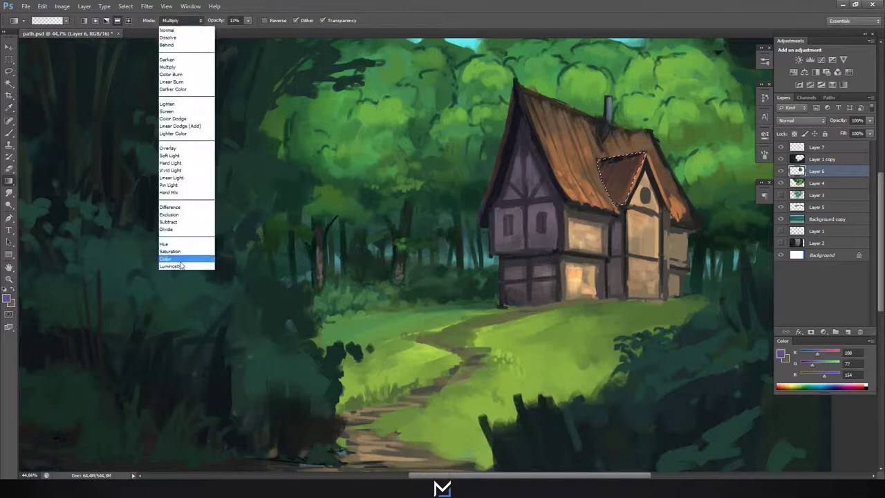
pyautogui.click(188, 263)
pyautogui.scroll(-1, 538, 239)
# Make Layer 1 copy active and sample dark green and greyish purple for painting.
pyautogui.keyDown('ctrl'); pyautogui.click(539, 238); pyautogui.keyUp('ctrl')
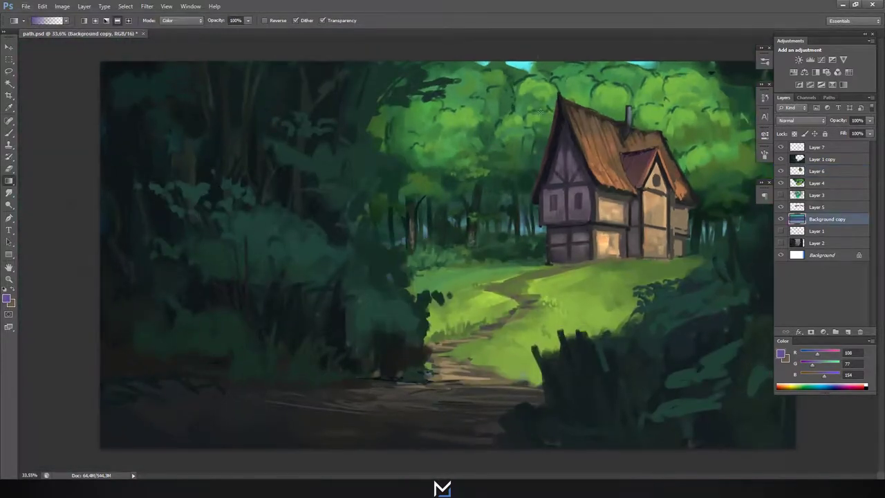
pyautogui.click(824, 160)
pyautogui.press('b')
pyautogui.keyDown('alt'); pyautogui.click(397, 272); pyautogui.keyUp('alt')
pyautogui.keyDown('alt'); pyautogui.click(366, 269); pyautogui.keyUp('alt')
pyautogui.scroll(-2, 366, 269)
# Save path.psd and sample dark greens from the left bush and path.
pyautogui.scroll(1, 366, 269)
pyautogui.keyDown('alt'); pyautogui.click(675, 238); pyautogui.keyUp('alt')
pyautogui.hotkey('ctrl', 's')
pyautogui.rightClick(730, 194)
pyautogui.click(659, 189)
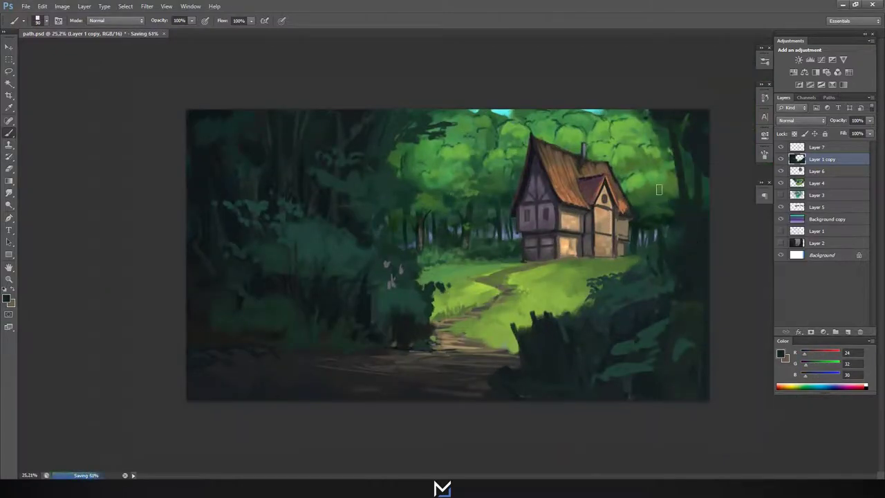
pyautogui.keyDown('alt'); pyautogui.click(672, 232); pyautogui.keyUp('alt')
pyautogui.keyDown('alt'); pyautogui.click(691, 346); pyautogui.keyUp('alt')
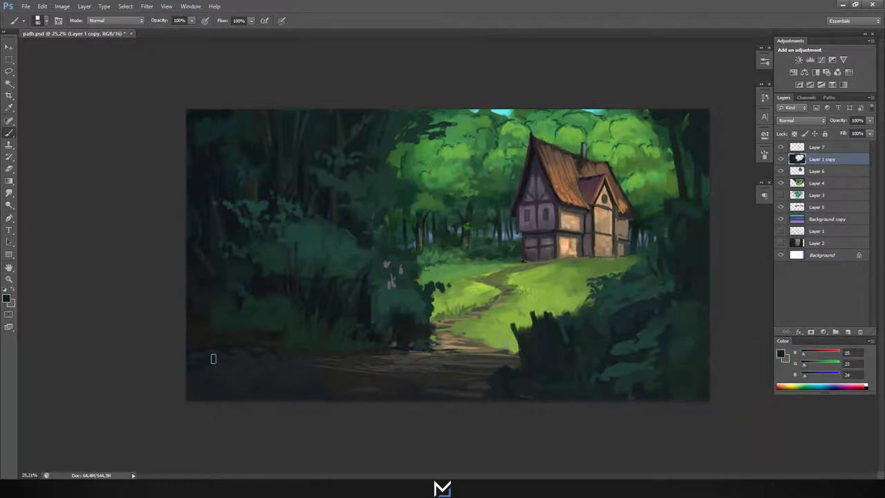
pyautogui.keyDown('alt'); pyautogui.click(292, 369); pyautogui.keyUp('alt')
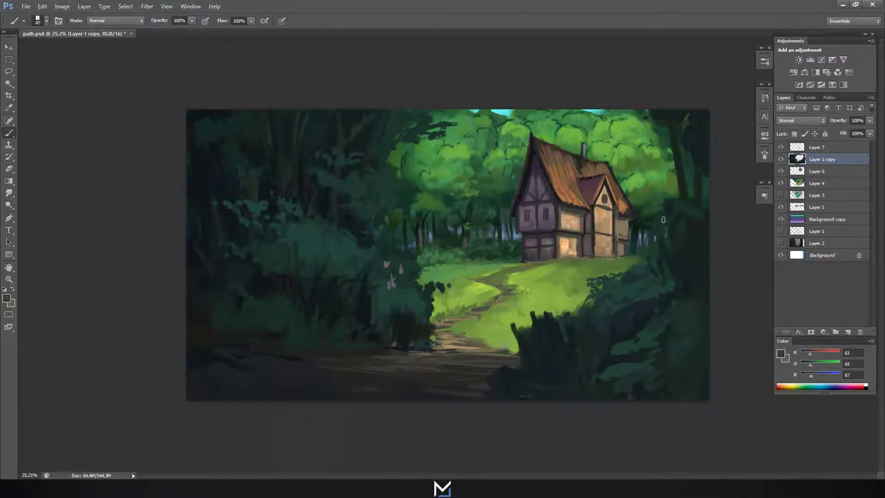
# On Layer 6, paint dark grey along the roof edge, erase stray paint, then repaint it cleanly.
pyautogui.keyDown('ctrl'); pyautogui.click(453, 256); pyautogui.keyUp('ctrl')
pyautogui.keyDown('ctrl'); pyautogui.click(624, 253); pyautogui.keyUp('ctrl')
pyautogui.keyDown('alt'); pyautogui.click(693, 303); pyautogui.keyUp('alt')
pyautogui.moveTo(484, 235); pyautogui.dragTo(703, 204)
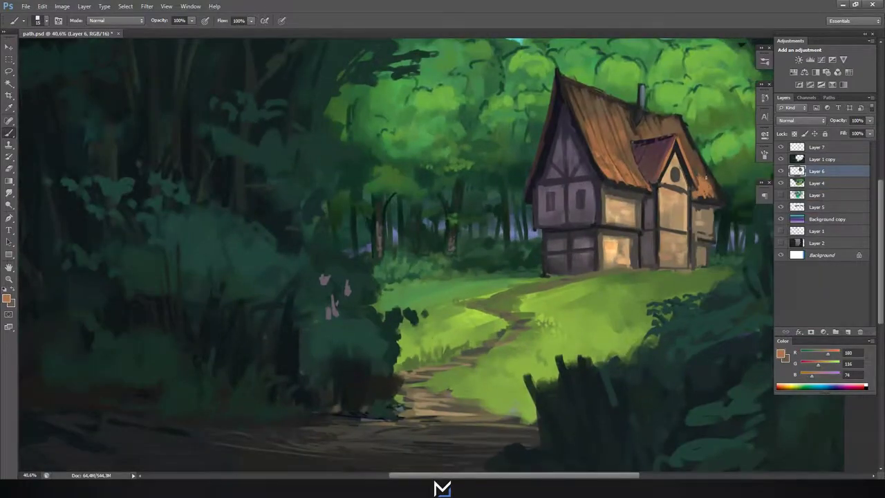
pyautogui.press('e')
pyautogui.moveTo(713, 138); pyautogui.dragTo(731, 204)
pyautogui.press('b')
pyautogui.moveTo(699, 149); pyautogui.dragTo(721, 200)
# Sample dark roof and purple-grey wall colours, then save path.psd again.
pyautogui.keyDown('alt'); pyautogui.click(717, 210); pyautogui.keyUp('alt')
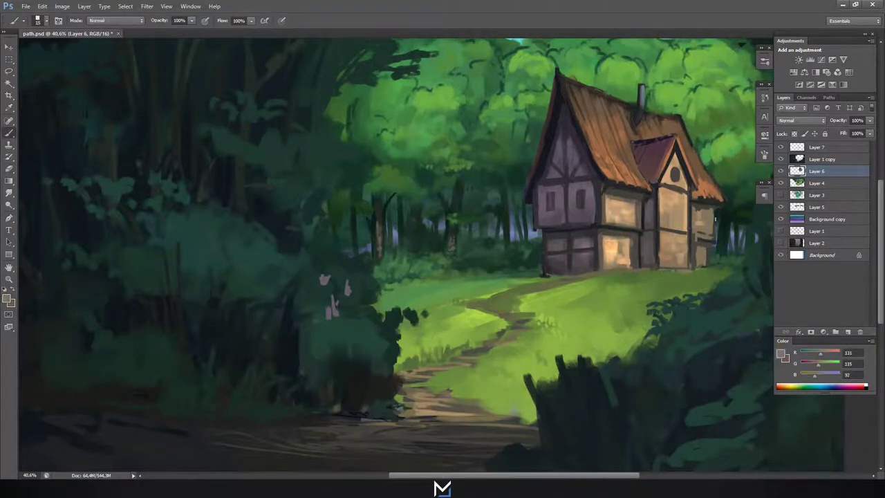
pyautogui.keyDown('alt'); pyautogui.click(692, 247); pyautogui.keyUp('alt')
pyautogui.scroll(-3, 691, 201)
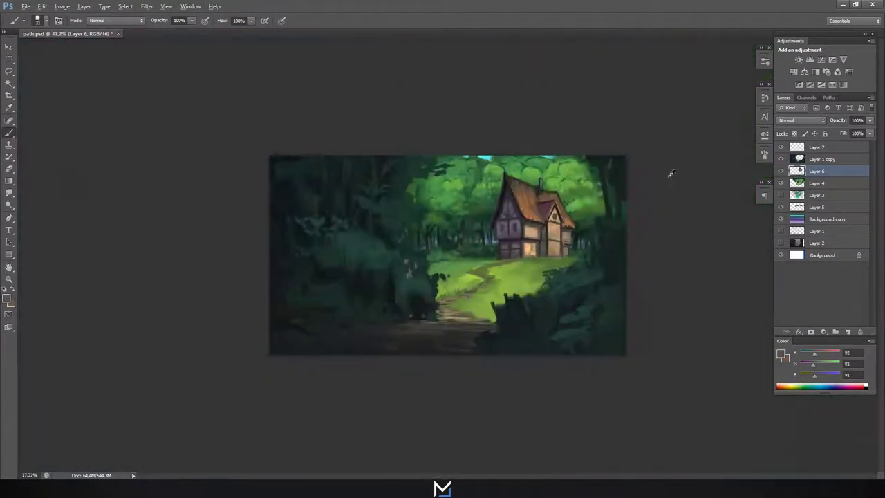
pyautogui.scroll(1, 668, 174)
pyautogui.scroll(2, 553, 138)
pyautogui.scroll(2, 482, 102)
pyautogui.hotkey('ctrl', 's')
# Set the brush to Normal blending and touch up the roof's right edge in dark brown.
pyautogui.keyDown('alt'); pyautogui.click(483, 107); pyautogui.keyUp('alt')
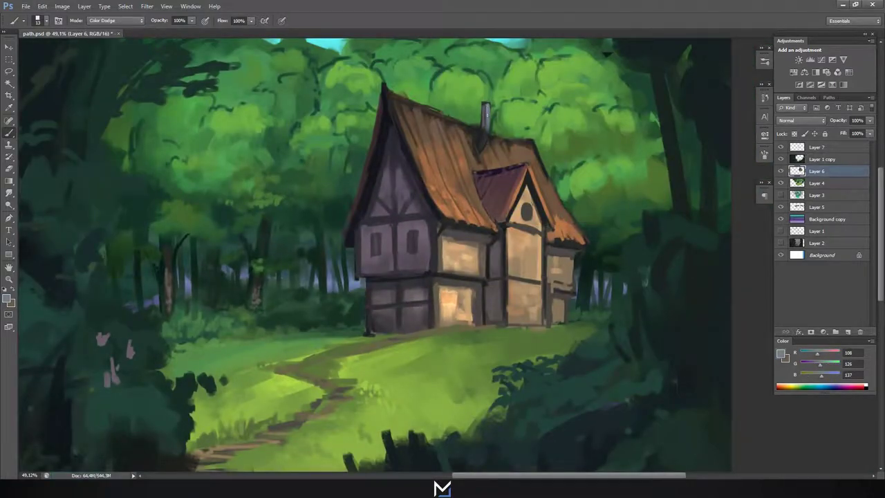
pyautogui.hotkey('shift', 'alt', 'n')
pyautogui.rightClick(488, 148)
pyautogui.keyDown('alt'); pyautogui.click(485, 170); pyautogui.keyUp('alt')
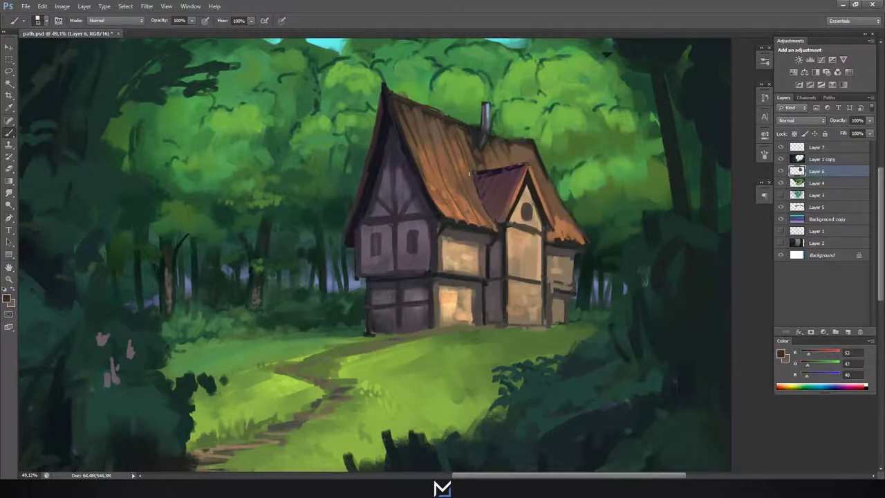
pyautogui.rightClick(471, 160)
pyautogui.keyDown('alt'); pyautogui.click(533, 143); pyautogui.keyUp('alt')
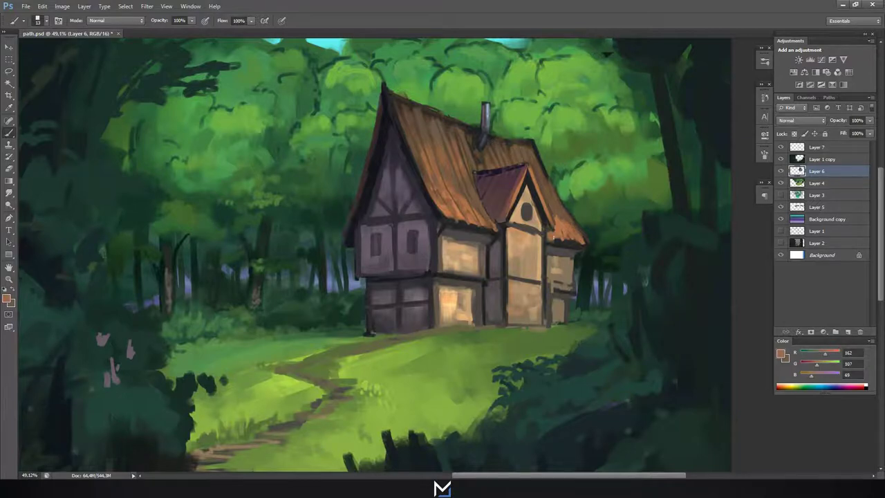
pyautogui.keyDown('alt'); pyautogui.click(567, 208); pyautogui.keyUp('alt')
# Resize the brush and sample roof browns, gable purple and dark grey for shingle detail.
pyautogui.keyDown('alt'); pyautogui.click(516, 140); pyautogui.keyUp('alt')
pyautogui.rightClick(439, 147)
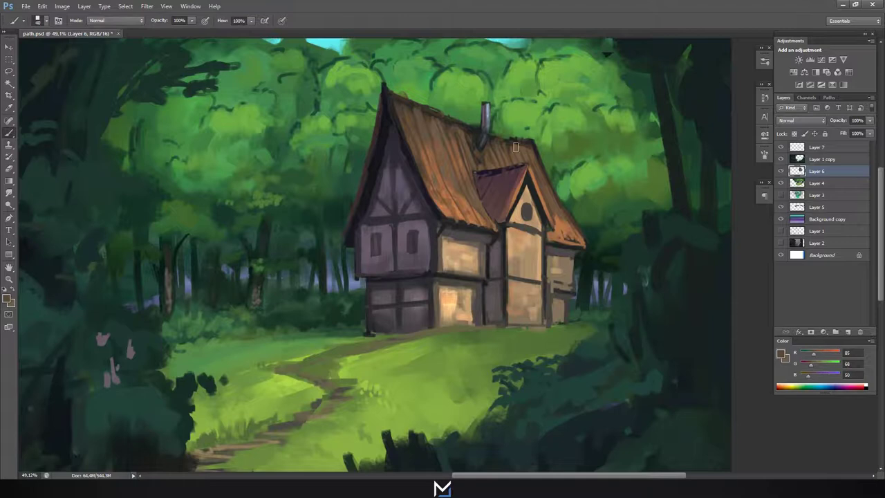
pyautogui.keyDown('alt'); pyautogui.click(485, 188); pyautogui.keyUp('alt')
pyautogui.rightClick(448, 124)
pyautogui.keyDown('alt'); pyautogui.click(500, 164); pyautogui.keyUp('alt')
pyautogui.rightClick(519, 169)
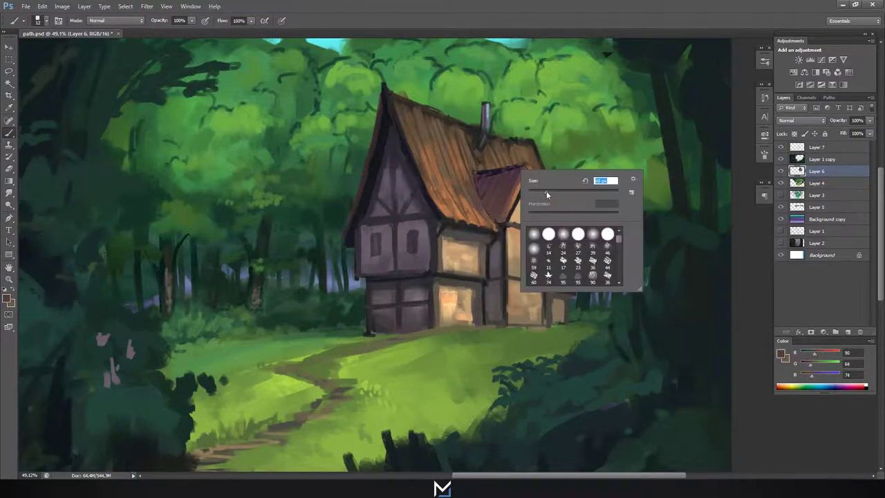
pyautogui.keyDown('alt'); pyautogui.click(483, 172); pyautogui.keyUp('alt')
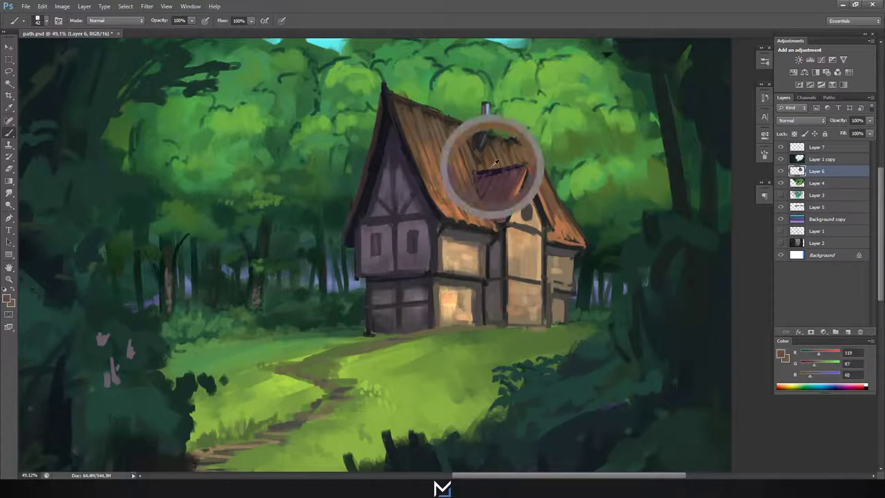
pyautogui.rightClick(477, 172)
pyautogui.keyDown('alt'); pyautogui.click(483, 159); pyautogui.keyUp('alt')
# Sample roof brown, wall purple-grey and roof-outline dark, then enlarge the brush.
pyautogui.keyDown('alt'); pyautogui.click(451, 138); pyautogui.keyUp('alt')
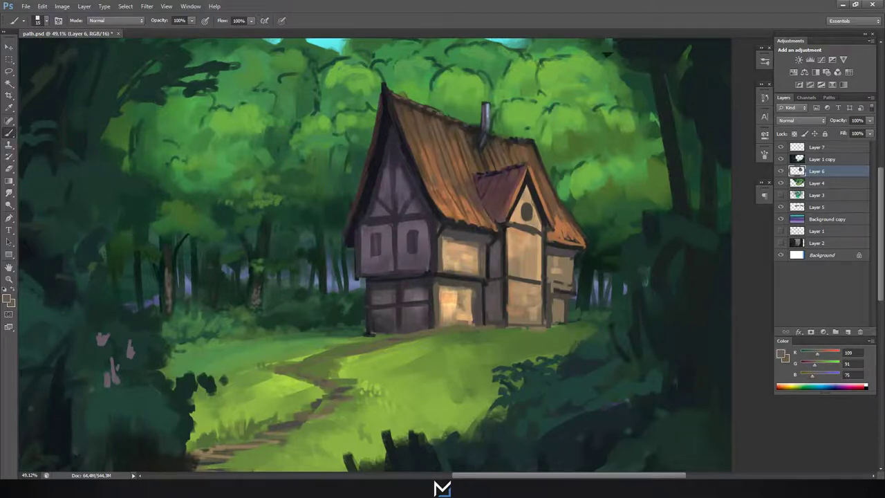
pyautogui.keyDown('alt'); pyautogui.click(383, 180); pyautogui.keyUp('alt')
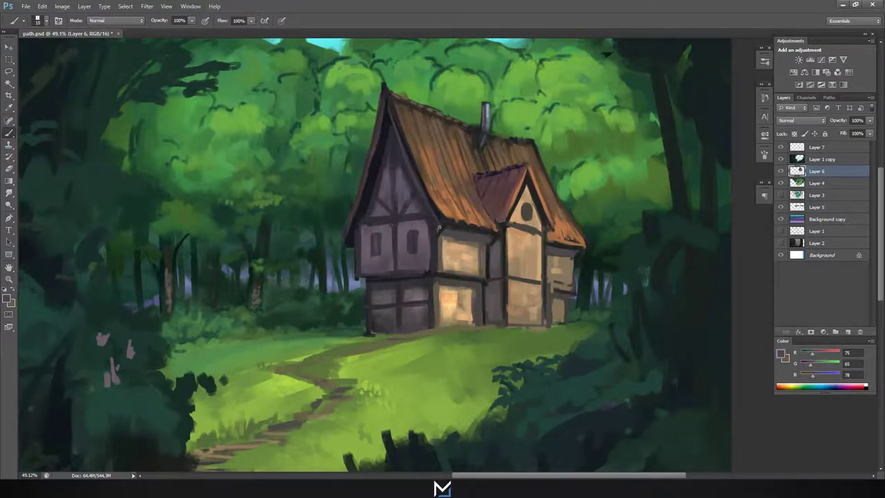
pyautogui.keyDown('alt'); pyautogui.click(400, 147); pyautogui.keyUp('alt')
pyautogui.rightClick(432, 211)
pyautogui.press('Return')
# Resize the brush and sample grey-brown, timber-beam and wall darks for the house walls.
pyautogui.rightClick(529, 220)
pyautogui.press('Return')
pyautogui.keyDown('alt'); pyautogui.click(521, 302); pyautogui.keyUp('alt')
pyautogui.keyDown('alt'); pyautogui.click(542, 289); pyautogui.keyUp('alt')
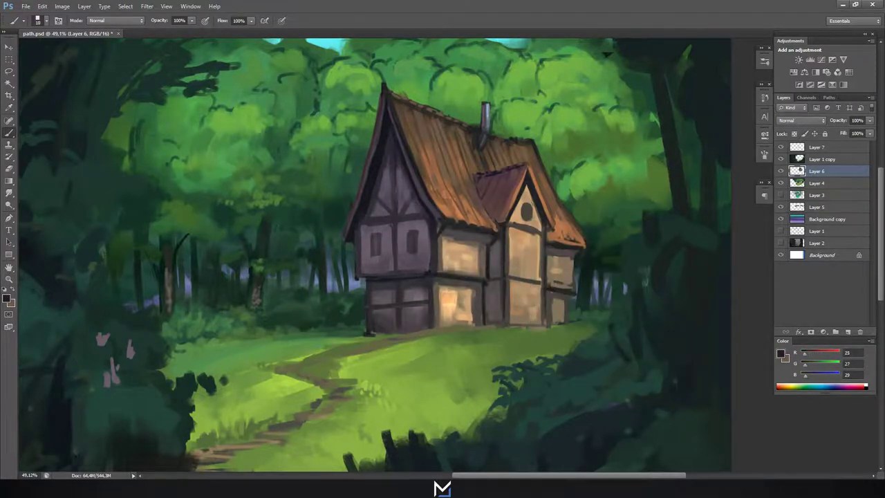
pyautogui.keyDown('alt'); pyautogui.click(547, 240); pyautogui.keyUp('alt')
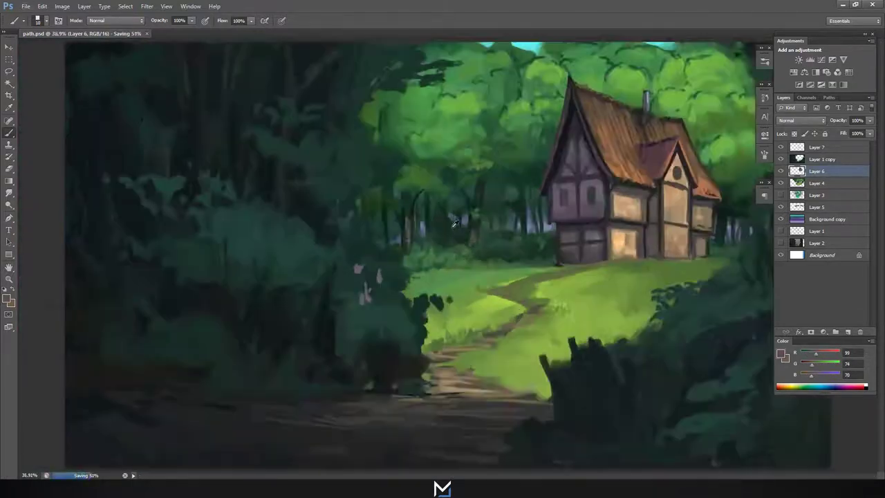
# Paint dark trunk and lighter strokes among the background trees, then enlarge the brush.
pyautogui.rightClick(498, 238)
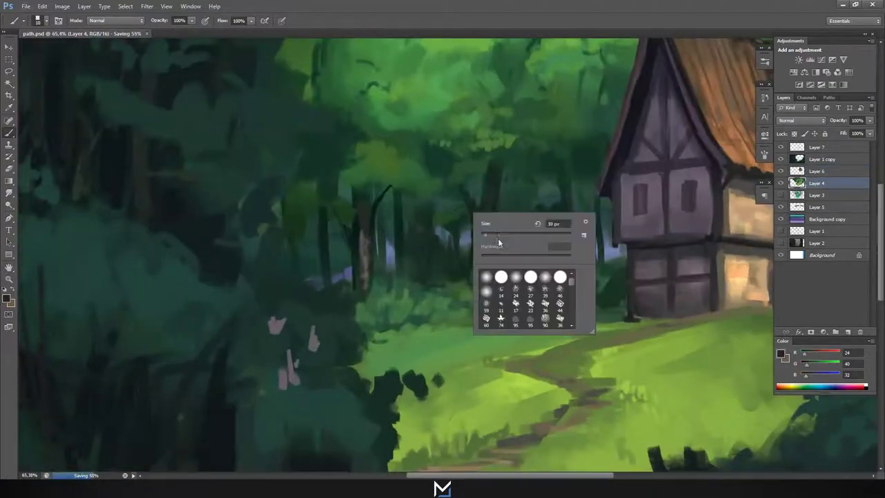
pyautogui.press('Escape')
pyautogui.moveTo(567, 177); pyautogui.dragTo(563, 242)
pyautogui.moveTo(595, 197); pyautogui.dragTo(585, 220)
pyautogui.keyDown('alt'); pyautogui.click(479, 239); pyautogui.keyUp('alt')
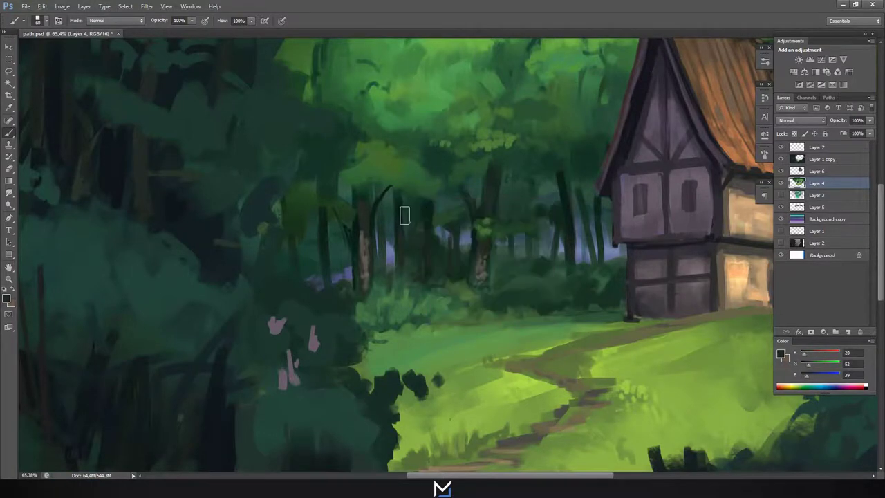
pyautogui.press(']')
pyautogui.press(']')
pyautogui.press(']')
pyautogui.keyDown('alt'); pyautogui.click(553, 195); pyautogui.keyUp('alt')
# Sample bright treetop greens, swap to dark green, and briefly select bright areas by luminosity.
pyautogui.scroll(-5, 552, 196)
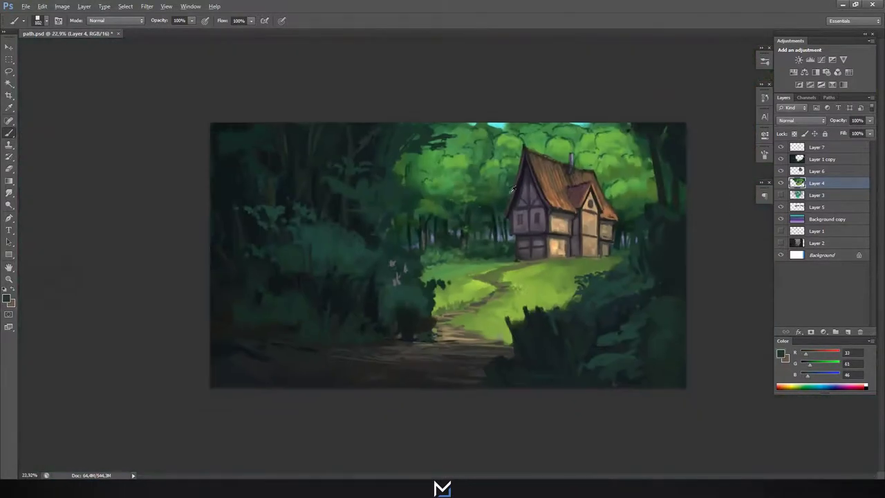
pyautogui.scroll(3, 504, 94)
pyautogui.keyDown('alt'); pyautogui.click(504, 93); pyautogui.keyUp('alt')
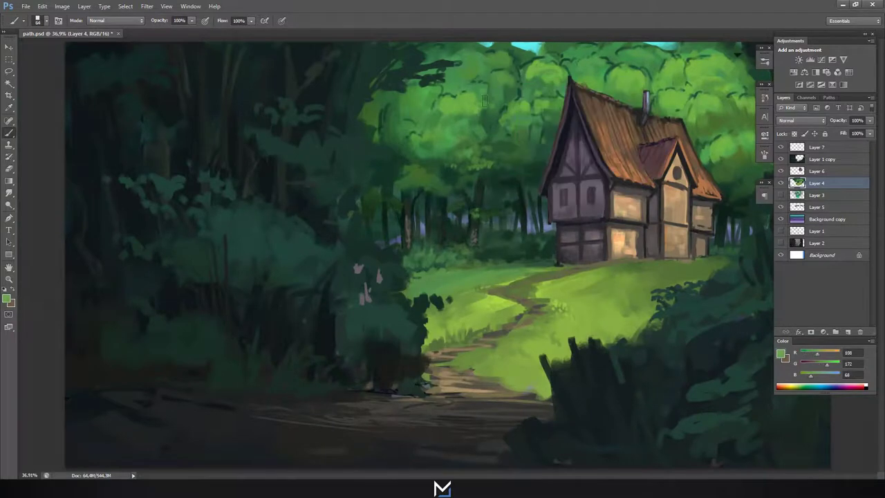
pyautogui.keyDown('alt'); pyautogui.click(594, 69); pyautogui.keyUp('alt')
pyautogui.press('x')
pyautogui.hotkey('ctrl', 'alt', '2')
pyautogui.keyDown('alt'); pyautogui.click(555, 52); pyautogui.keyUp('alt')
pyautogui.hotkey('ctrl', 'd')
# Resize the brush and sample brighter greens from the treetops.
pyautogui.rightClick(555, 52)
pyautogui.press('Escape')
pyautogui.keyDown('alt'); pyautogui.click(526, 59); pyautogui.keyUp('alt')
pyautogui.keyDown('alt'); pyautogui.click(652, 59); pyautogui.keyUp('alt')
pyautogui.keyDown('alt'); pyautogui.click(653, 61); pyautogui.keyUp('alt')
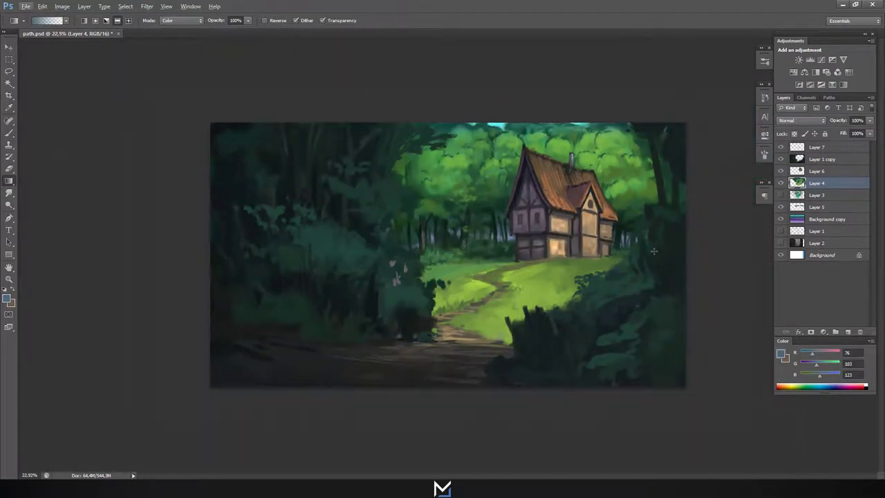
# Save path.psd, target the Background copy layer, and sample a teal-grey colour.
pyautogui.hotkey('ctrl', 's')
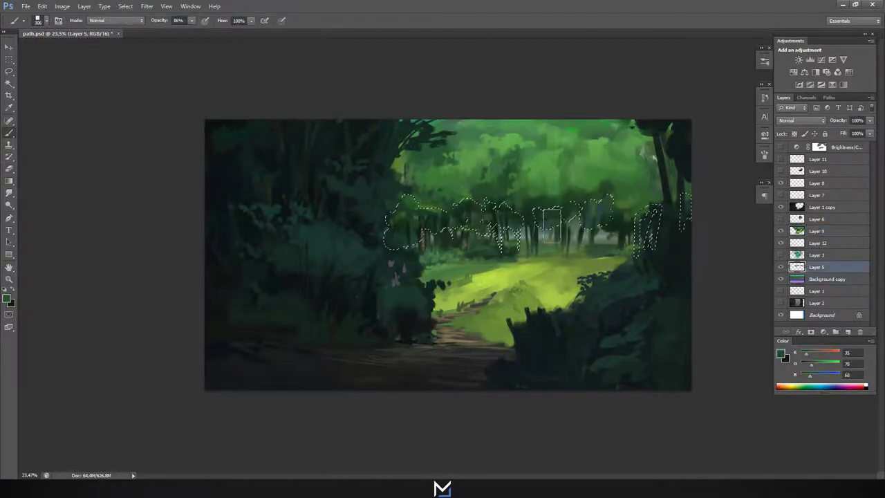
pyautogui.rightClick(546, 228)
pyautogui.press('Escape')
pyautogui.click(827, 279)
pyautogui.press('g')
pyautogui.keyDown('alt'); pyautogui.click(603, 234); pyautogui.keyUp('alt')
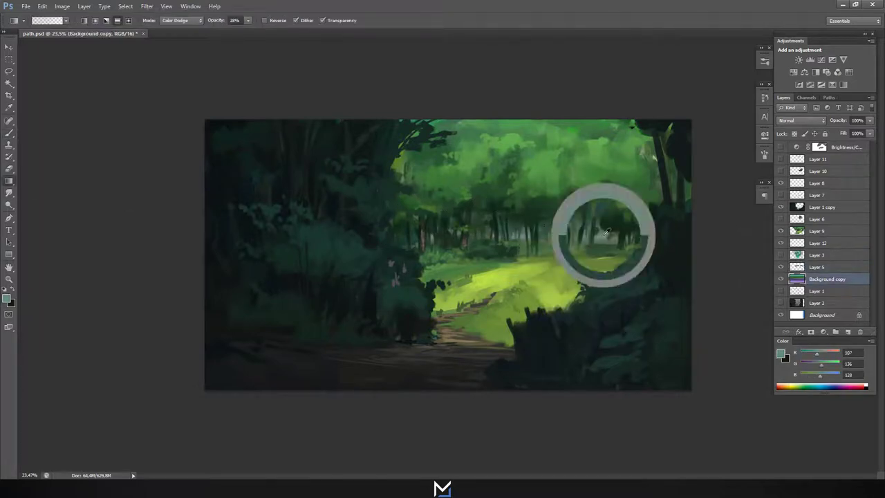
pyautogui.hotkey('alt', ']')
pyautogui.press('b')
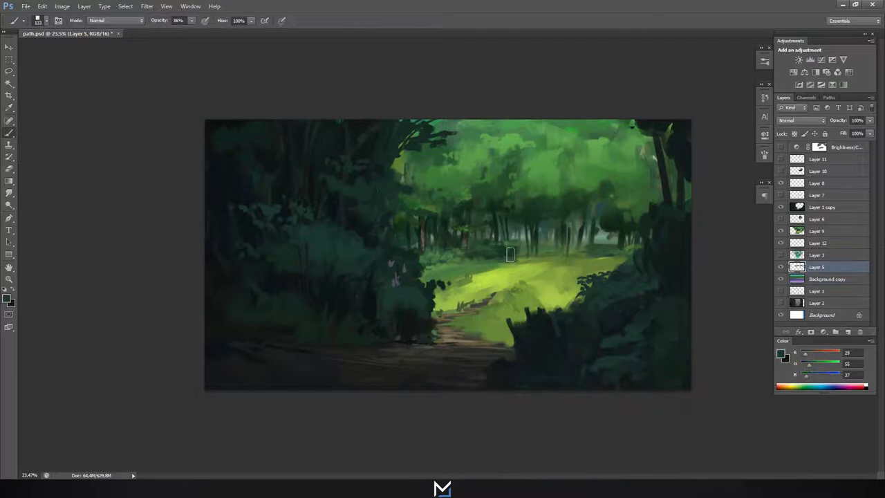
pyautogui.hotkey('alt', ']')
pyautogui.hotkey('alt', ']')
pyautogui.hotkey('alt', ']')
# Make Layer 9 active and sample darker and bluish greens from the canvas.
pyautogui.keyDown('alt'); pyautogui.click(508, 230); pyautogui.keyUp('alt')
pyautogui.rightClick(612, 193)
pyautogui.press('Escape')
pyautogui.keyDown('alt'); pyautogui.click(564, 169); pyautogui.keyUp('alt')
pyautogui.keyDown('alt'); pyautogui.click(404, 173); pyautogui.keyUp('alt')
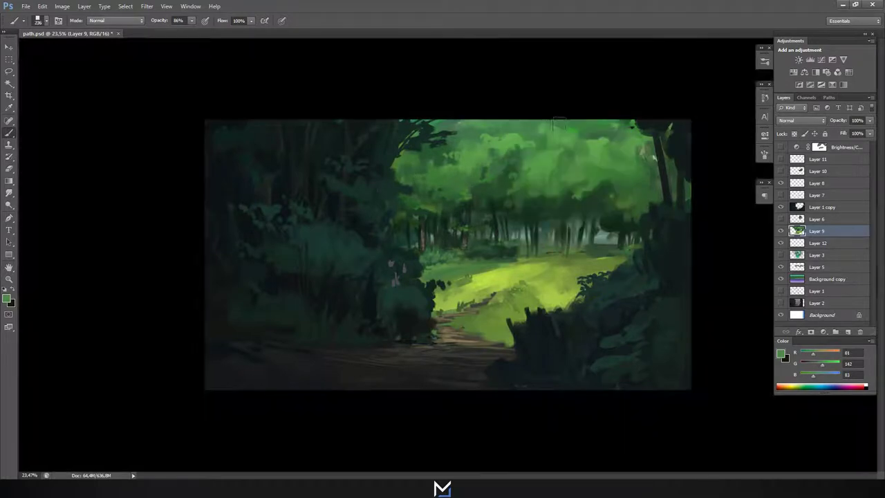
pyautogui.rightClick(515, 120)
pyautogui.press('Escape')
# Sample olive, brighter and dark tree-line greens for the distant tree line.
pyautogui.keyDown('alt'); pyautogui.click(560, 131); pyautogui.keyUp('alt')
pyautogui.rightClick(582, 125)
pyautogui.press('Escape')
pyautogui.keyDown('alt'); pyautogui.click(542, 126); pyautogui.keyUp('alt')
pyautogui.keyDown('alt'); pyautogui.click(494, 169); pyautogui.keyUp('alt')
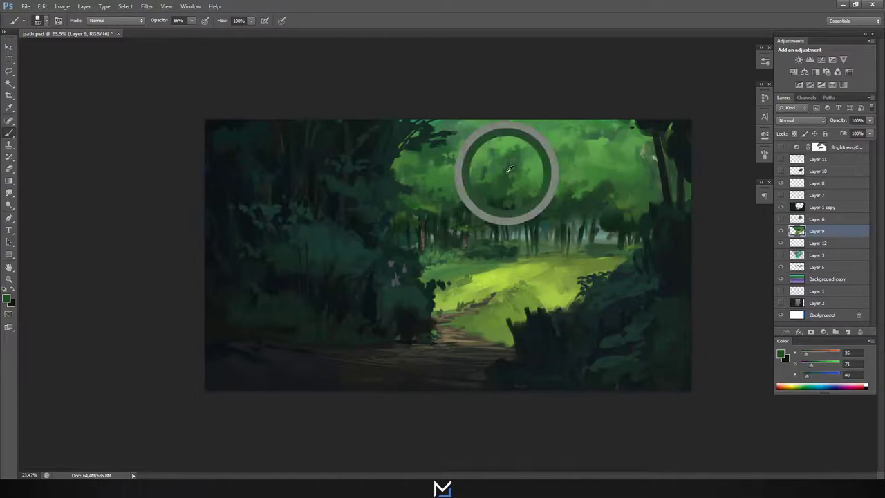
# Select then deselect the distant tree line, and sample mid, olive and yellowish meadow greens on Layer 9.
pyautogui.keyDown('ctrl'); pyautogui.click(798, 267); pyautogui.keyUp('ctrl')
pyautogui.hotkey('ctrl', 'd')
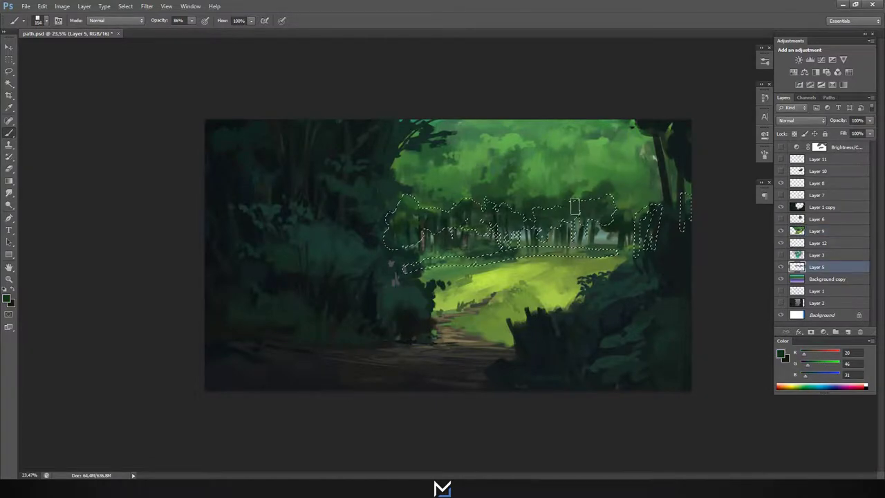
pyautogui.keyDown('ctrl'); pyautogui.click(498, 238); pyautogui.keyUp('ctrl')
pyautogui.keyDown('alt'); pyautogui.click(558, 317); pyautogui.keyUp('alt')
pyautogui.rightClick(509, 253)
pyautogui.press('Return')
pyautogui.keyDown('alt'); pyautogui.click(542, 268); pyautogui.keyUp('alt')
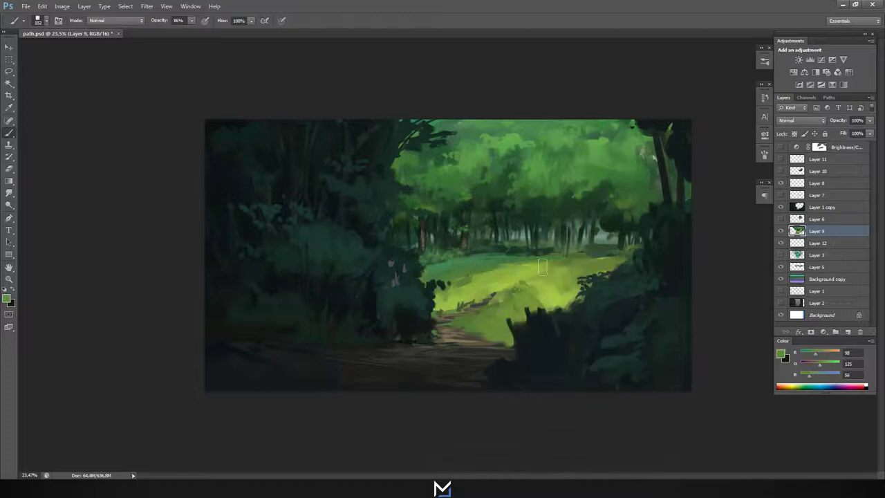
pyautogui.keyDown('alt'); pyautogui.click(476, 279); pyautogui.keyUp('alt')
# Erase on Layer 1 copy, then resume brushing on Layer 9 with a dark green.
pyautogui.press('e')
pyautogui.keyDown('ctrl'); pyautogui.click(474, 247); pyautogui.keyUp('ctrl')
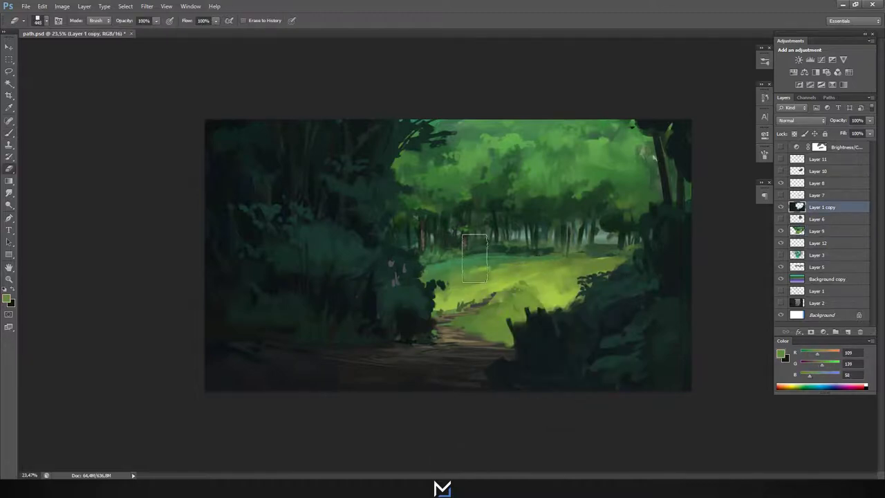
pyautogui.keyDown('ctrl'); pyautogui.click(476, 272); pyautogui.keyUp('ctrl')
pyautogui.press('b')
pyautogui.keyDown('alt'); pyautogui.click(437, 264); pyautogui.keyUp('alt')
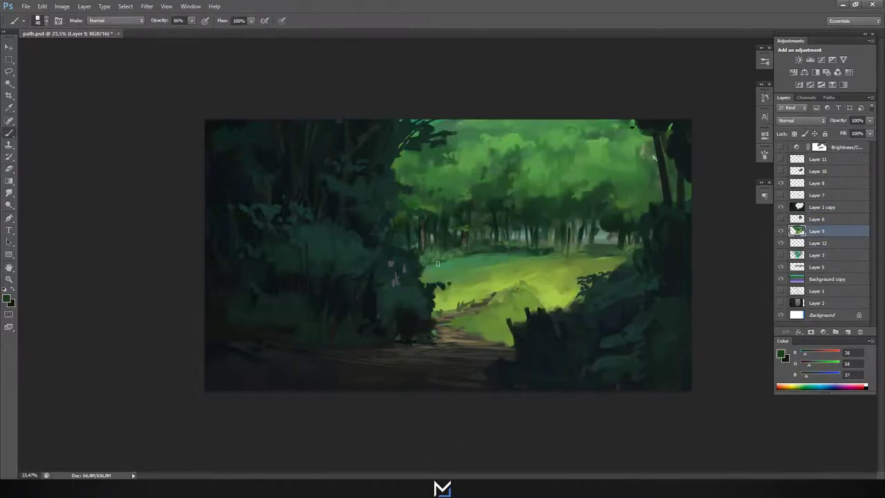
# Sample meadow greens and yellow-greens and adjust the brush's blending and size.
pyautogui.keyDown('alt'); pyautogui.click(500, 249); pyautogui.keyUp('alt')
pyautogui.rightClick(500, 249)
pyautogui.click(115, 20)
pyautogui.click(104, 258)
pyautogui.keyDown('alt'); pyautogui.click(482, 250); pyautogui.keyUp('alt')
pyautogui.keyDown('alt'); pyautogui.click(539, 284); pyautogui.keyUp('alt')
pyautogui.rightClick(488, 332)
pyautogui.press('Return')
pyautogui.hotkey('shift', 'alt', 'n')
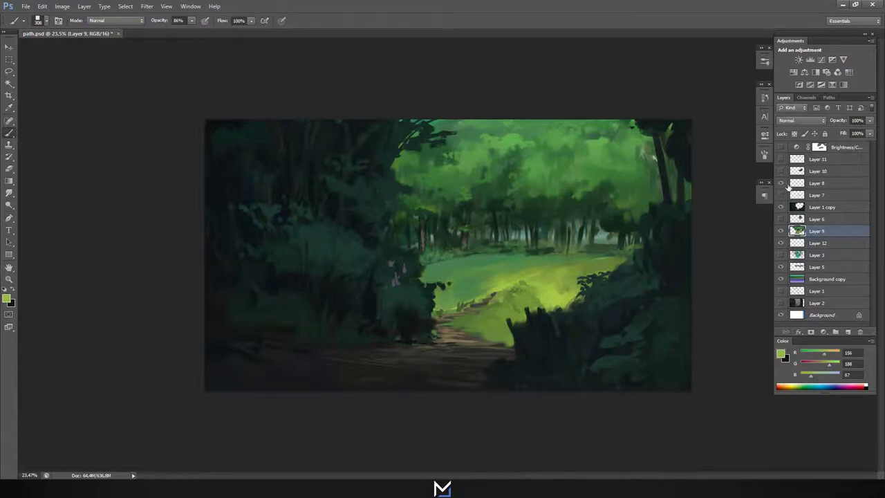
# Erase the dark foliage overlapping the lit path on Layer 1 copy.
pyautogui.keyDown('alt'); pyautogui.click(782, 207); pyautogui.keyUp('alt')
pyautogui.press('e')
pyautogui.moveTo(508, 322); pyautogui.dragTo(470, 346)
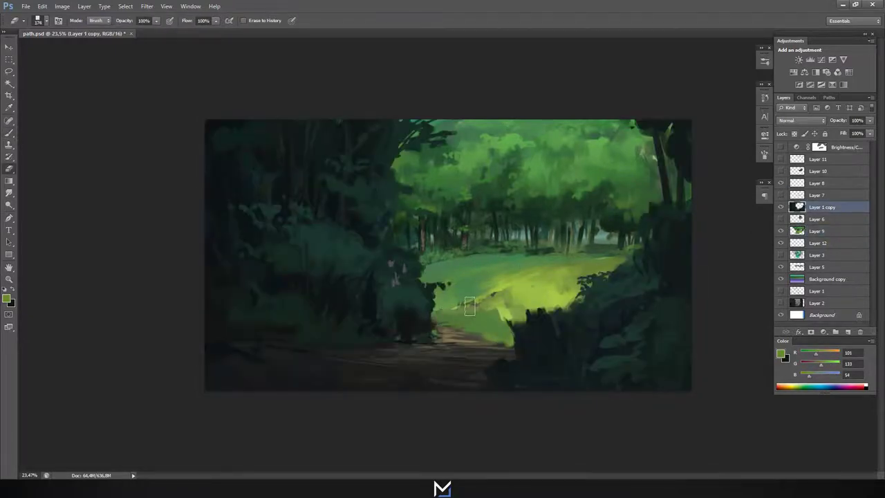
pyautogui.press('b')
pyautogui.hotkey('alt', '[')
pyautogui.hotkey('alt', '[')
# On Layer 9, paint a brown stroke over the lit path area.
pyautogui.keyDown('alt'); pyautogui.click(559, 352); pyautogui.keyUp('alt')
pyautogui.rightClick(501, 342)
pyautogui.keyDown('alt'); pyautogui.click(468, 326); pyautogui.keyUp('alt')
pyautogui.keyDown('alt'); pyautogui.click(491, 337); pyautogui.keyUp('alt')
pyautogui.moveTo(498, 332)
pyautogui.mouseDown()
pyautogui.moveTo(463, 314)
pyautogui.moveTo(457, 328)
pyautogui.moveTo(463, 343)
pyautogui.moveTo(494, 313)
pyautogui.mouseUp()
pyautogui.hotkey('alt', ']')
pyautogui.hotkey('alt', ']')
pyautogui.press('e')
pyautogui.hotkey('alt', '[')
pyautogui.hotkey('alt', '[')
pyautogui.press('b')
# Repaint part of the path area with sampled yellow-green meadow colour.
pyautogui.keyDown('alt'); pyautogui.click(512, 297); pyautogui.keyUp('alt')
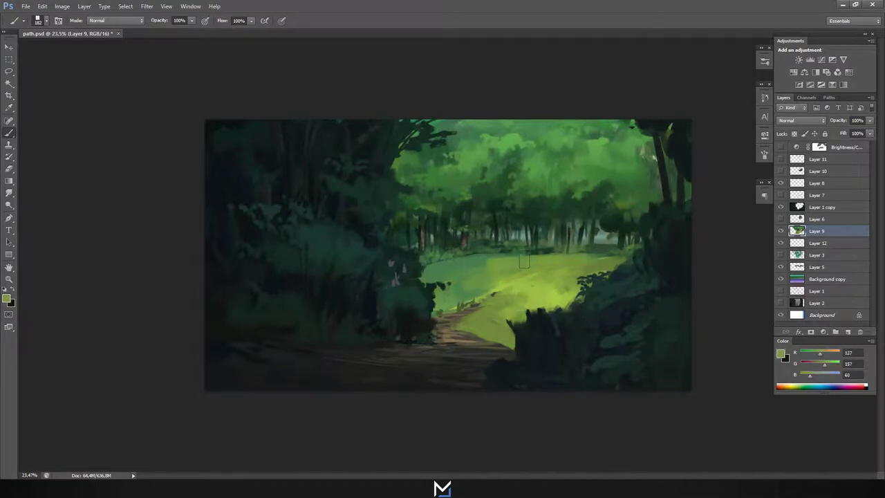
pyautogui.keyDown('alt'); pyautogui.click(532, 270); pyautogui.keyUp('alt')
pyautogui.rightClick(531, 291)
pyautogui.press('Escape')
pyautogui.moveTo(484, 332); pyautogui.dragTo(449, 304)
pyautogui.keyDown('alt'); pyautogui.click(470, 305); pyautogui.keyUp('alt')
# Pick warm yellow and olive colours and return the brush to Normal blending.
pyautogui.click(7, 298)
pyautogui.click(636, 348)
pyautogui.moveTo(477, 167); pyautogui.dragTo(477, 379)
pyautogui.hotkey('ctrl', 'd')
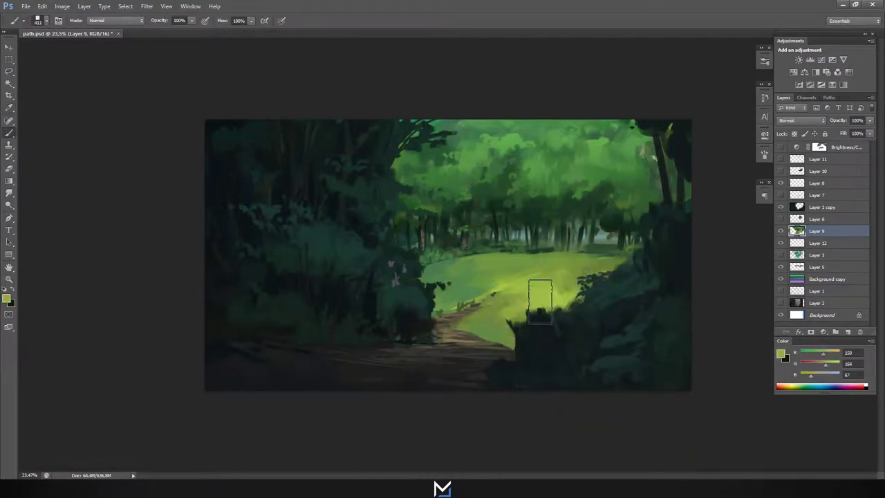
pyautogui.keyDown('alt'); pyautogui.click(541, 290); pyautogui.keyUp('alt')
pyautogui.click(9, 298)
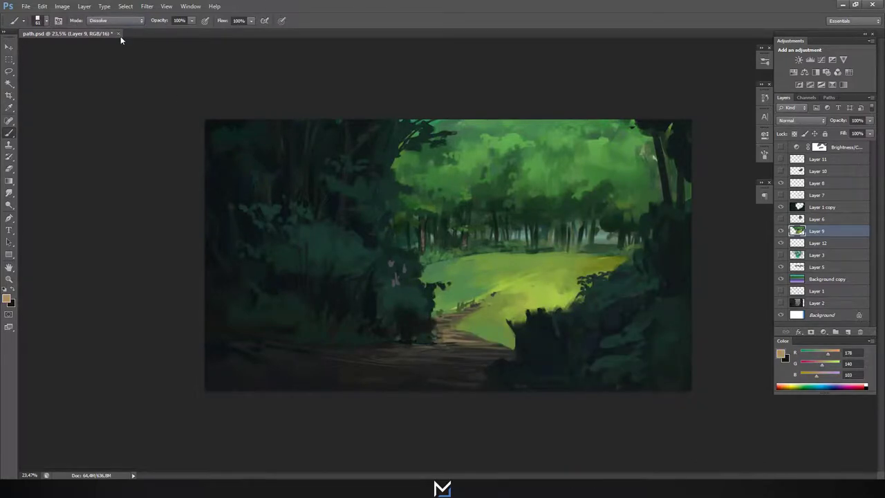
pyautogui.keyDown('alt'); pyautogui.keyDown('shift'); pyautogui.rightClick(531, 348); pyautogui.keyUp('shift'); pyautogui.keyUp('alt')
pyautogui.hotkey('shift', 'alt', 'n')
pyautogui.keyDown('alt'); pyautogui.click(478, 311); pyautogui.keyUp('alt')
# Paint the winding path's dark edge, a tan centre stroke, and grass over its edges.
pyautogui.moveTo(473, 310)
pyautogui.mouseDown()
pyautogui.moveTo(525, 280)
pyautogui.moveTo(606, 258)
pyautogui.mouseUp()
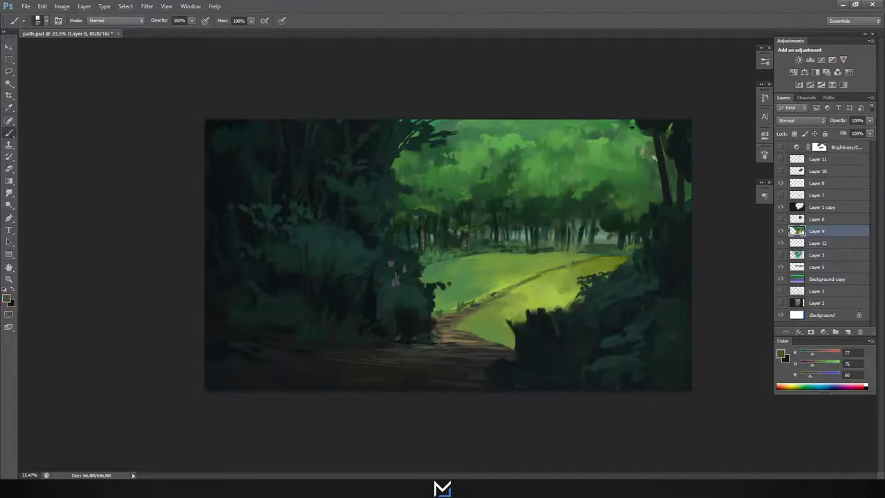
pyautogui.keyDown('alt'); pyautogui.click(453, 323); pyautogui.keyUp('alt')
pyautogui.moveTo(492, 301); pyautogui.dragTo(593, 258)
pyautogui.keyDown('alt'); pyautogui.click(553, 287); pyautogui.keyUp('alt')
pyautogui.moveTo(517, 289); pyautogui.dragTo(564, 266)
pyautogui.moveTo(494, 299); pyautogui.dragTo(530, 282)
pyautogui.keyDown('alt'); pyautogui.click(531, 281); pyautogui.keyUp('alt')
pyautogui.rightClick(545, 303)
pyautogui.press('Escape')
# Sample a darker green and make Layer 10 visible to reveal the timber-framed house.
pyautogui.rightClick(496, 251)
pyautogui.press('Escape')
pyautogui.keyDown('alt'); pyautogui.click(477, 285); pyautogui.keyUp('alt')
pyautogui.click(781, 171)
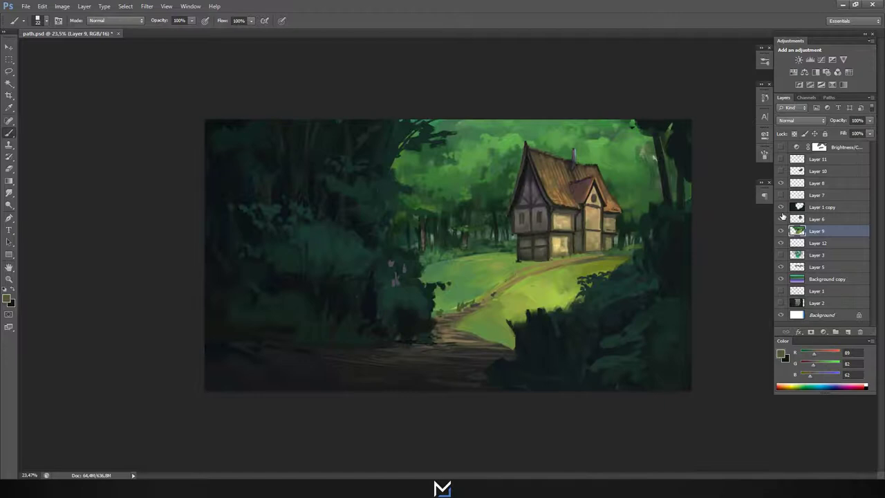
pyautogui.click(781, 171)
# Sample greens and browns, then paint dark strokes beside the path.
pyautogui.keyDown('alt'); pyautogui.click(521, 262); pyautogui.keyUp('alt')
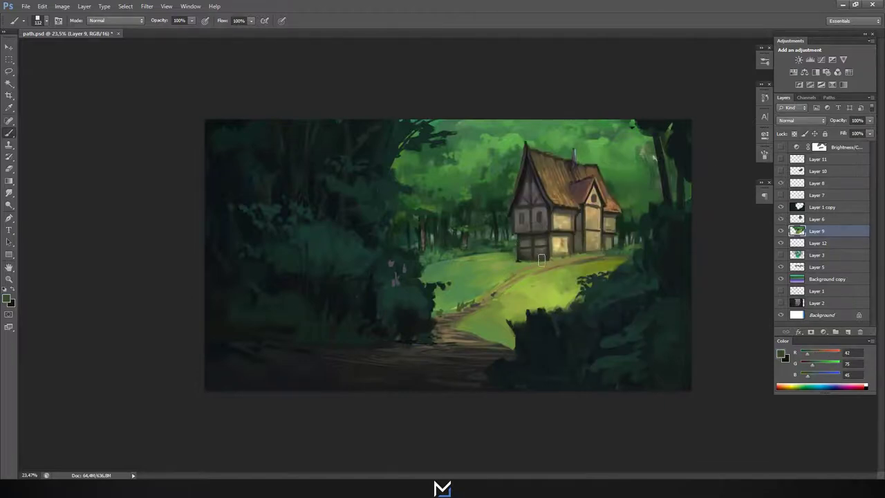
pyautogui.keyDown('alt'); pyautogui.click(574, 260); pyautogui.keyUp('alt')
pyautogui.keyDown('alt'); pyautogui.click(506, 287); pyautogui.keyUp('alt')
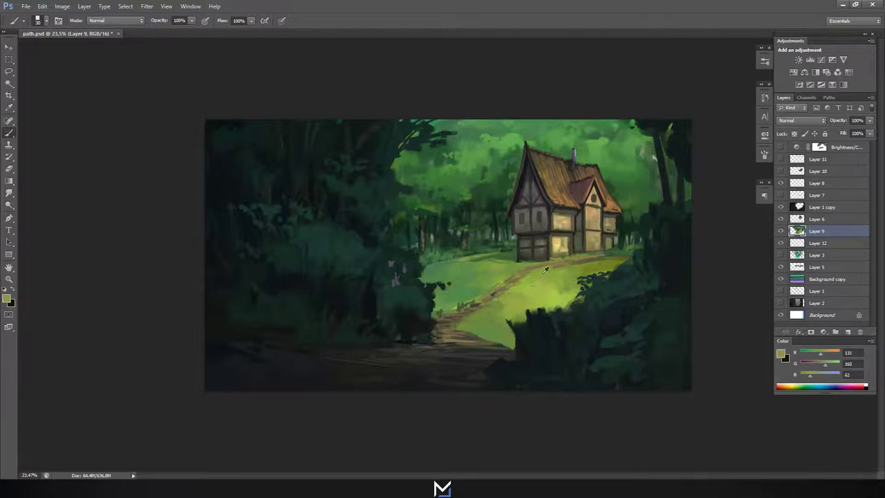
pyautogui.keyDown('alt'); pyautogui.click(485, 284); pyautogui.keyUp('alt')
pyautogui.keyDown('alt'); pyautogui.click(519, 289); pyautogui.keyUp('alt')
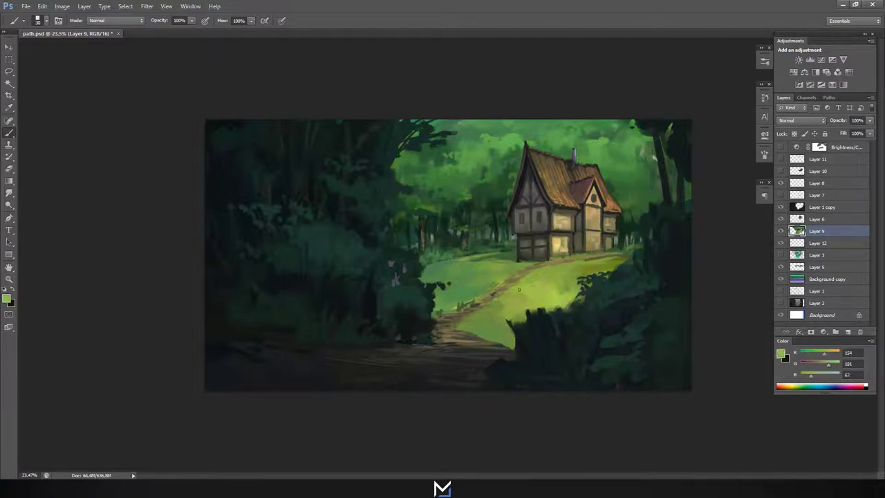
pyautogui.keyDown('alt'); pyautogui.click(517, 305); pyautogui.keyUp('alt')
pyautogui.moveTo(494, 317)
pyautogui.mouseDown()
pyautogui.moveTo(512, 346)
pyautogui.moveTo(498, 346)
pyautogui.mouseUp()
# Erase part of the dark strokes near the path.
pyautogui.rightClick(548, 340)
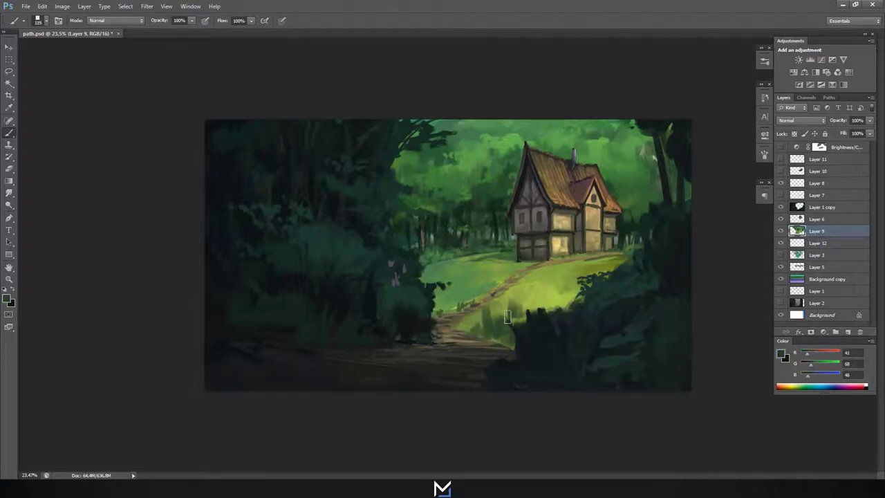
pyautogui.press('e')
pyautogui.moveTo(529, 311); pyautogui.dragTo(525, 342)
pyautogui.press('b')
# On Layer 9, paint a dark grass blade into the lit meadow.
pyautogui.keyDown('alt'); pyautogui.click(520, 336); pyautogui.keyUp('alt')
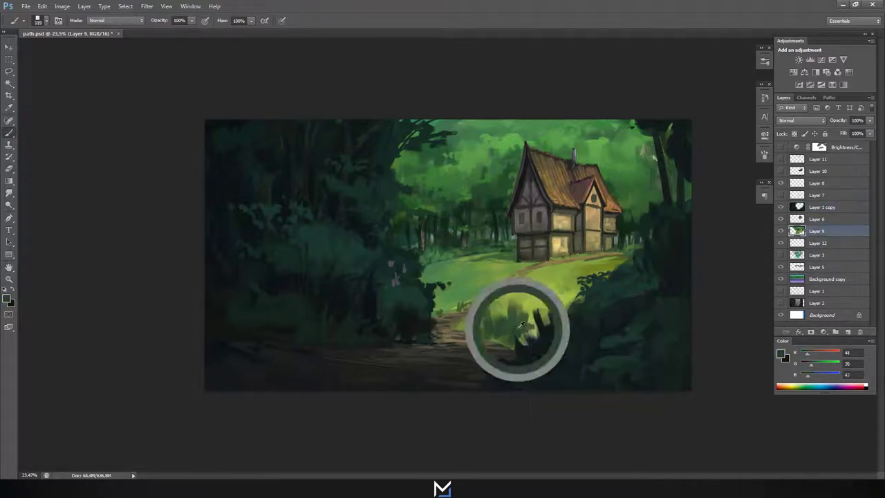
pyautogui.keyDown('alt'); pyautogui.click(503, 325); pyautogui.keyUp('alt')
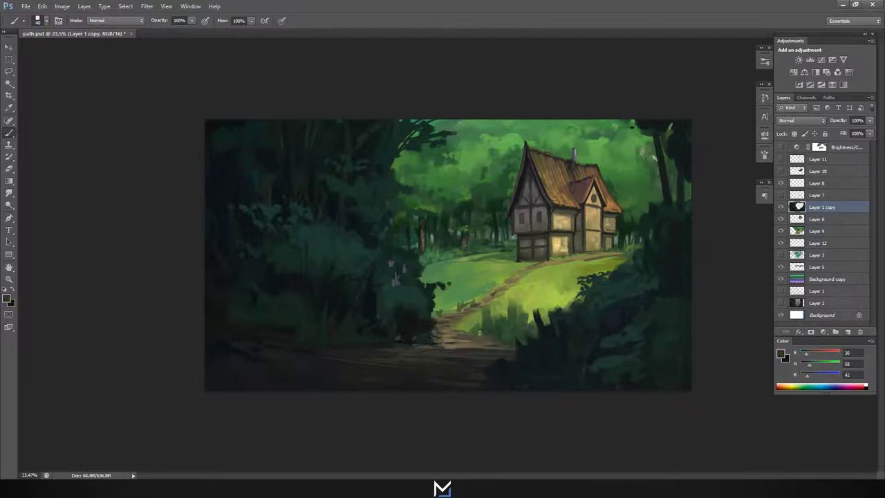
pyautogui.keyDown('alt'); pyautogui.click(505, 334); pyautogui.keyUp('alt')
pyautogui.rightClick(511, 314)
pyautogui.press('Escape')
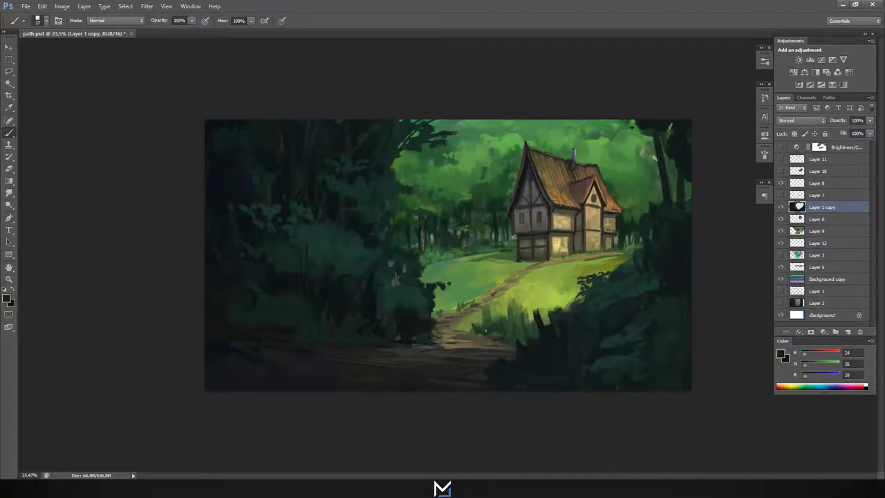
pyautogui.keyDown('alt'); pyautogui.click(527, 330); pyautogui.keyUp('alt')
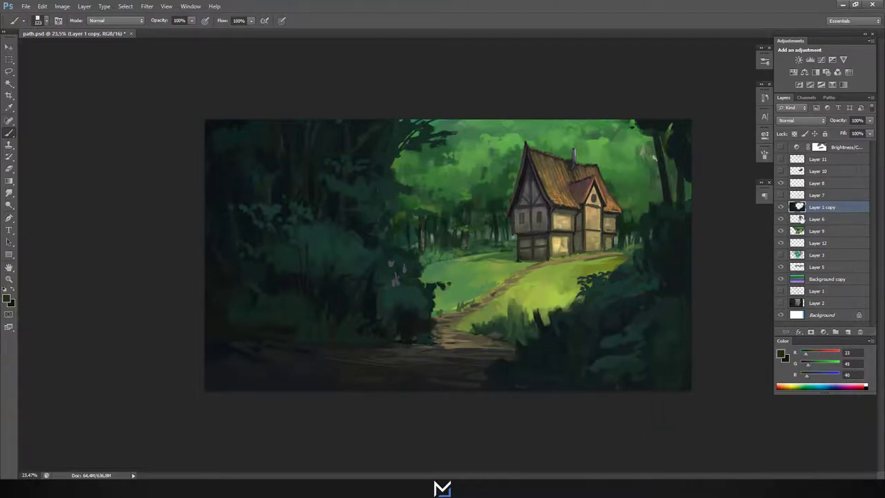
pyautogui.keyDown('ctrl'); pyautogui.click(537, 328); pyautogui.keyUp('ctrl')
pyautogui.keyDown('alt'); pyautogui.click(603, 364); pyautogui.keyUp('alt')
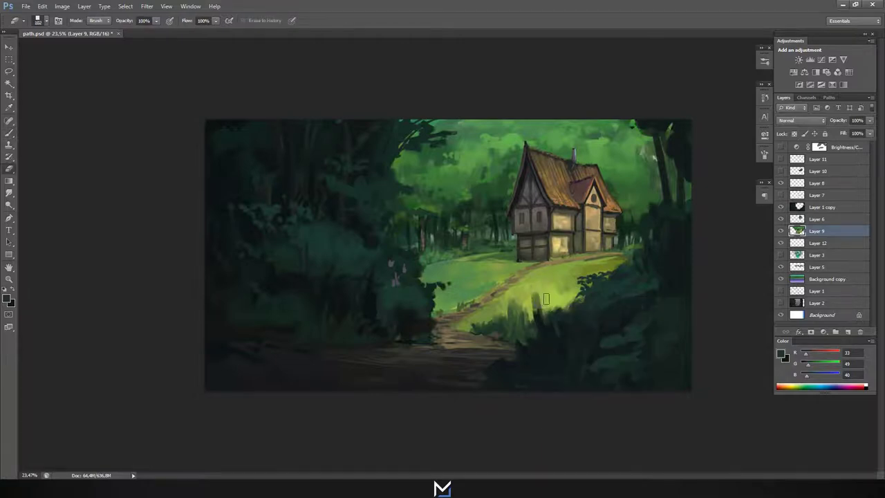
pyautogui.moveTo(534, 296); pyautogui.dragTo(533, 317)
# Target Layer 1 copy and sample the darkest bush greens.
pyautogui.keyDown('alt'); pyautogui.click(531, 333); pyautogui.keyUp('alt')
pyautogui.keyDown('ctrl'); pyautogui.click(513, 323); pyautogui.keyUp('ctrl')
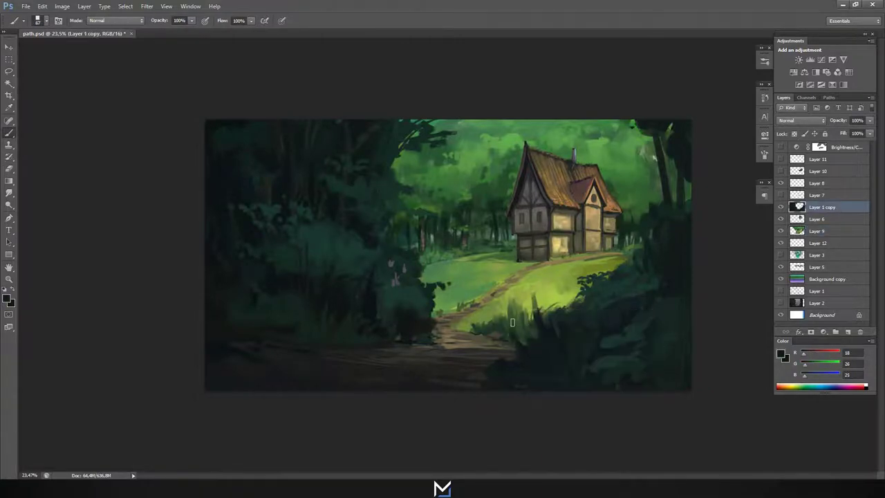
pyautogui.keyDown('alt'); pyautogui.click(634, 327); pyautogui.keyUp('alt')
pyautogui.keyDown('alt'); pyautogui.click(606, 336); pyautogui.keyUp('alt')
pyautogui.keyDown('alt'); pyautogui.click(628, 331); pyautogui.keyUp('alt')
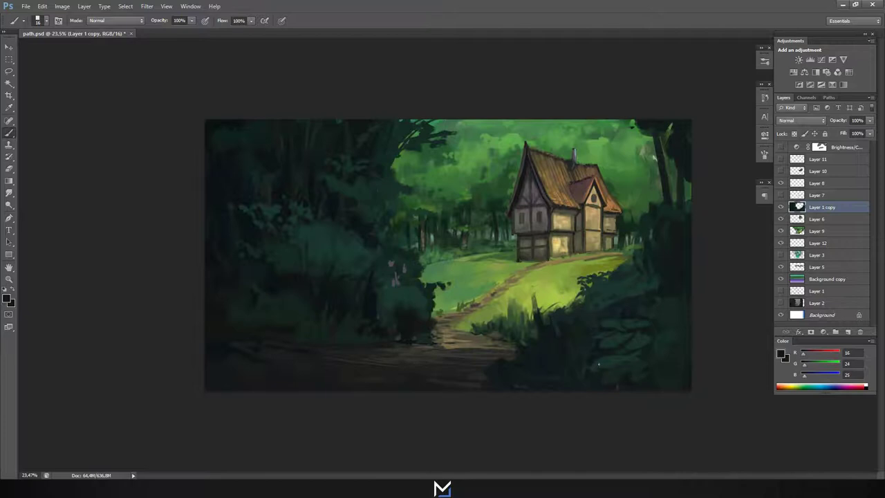
# Enlarge the brush, pick a dark foreground-bush green, and set Darken blending.
pyautogui.rightClick(638, 298)
pyautogui.press('Return')
pyautogui.rightClick(637, 295)
pyautogui.press('Return')
pyautogui.keyDown('alt'); pyautogui.click(616, 291); pyautogui.keyUp('alt')
pyautogui.keyDown('alt'); pyautogui.click(537, 356); pyautogui.keyUp('alt')
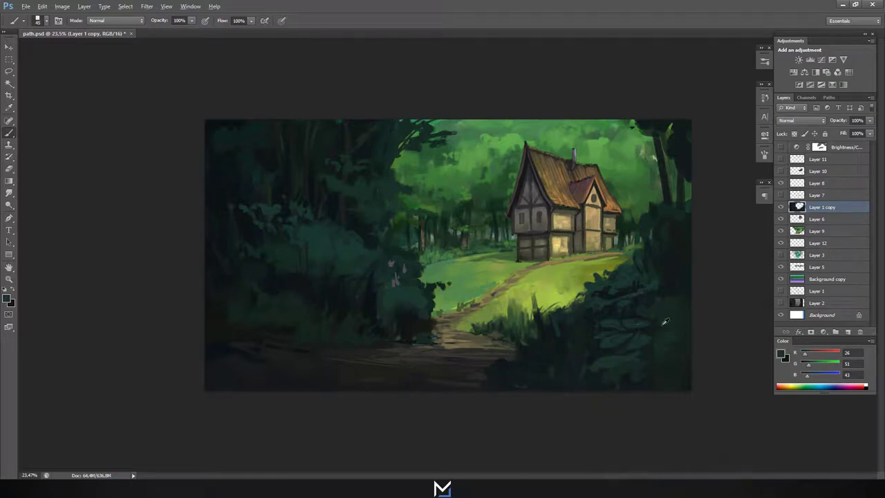
pyautogui.hotkey('shift', 'alt', 'k')
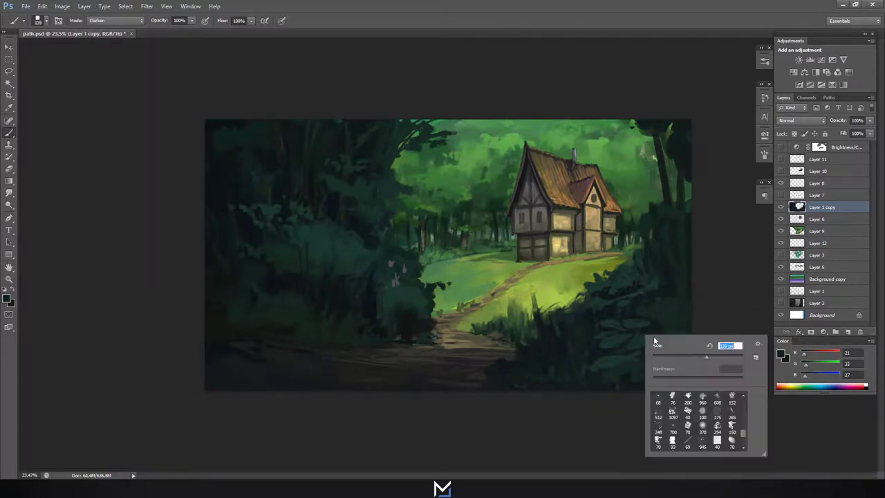
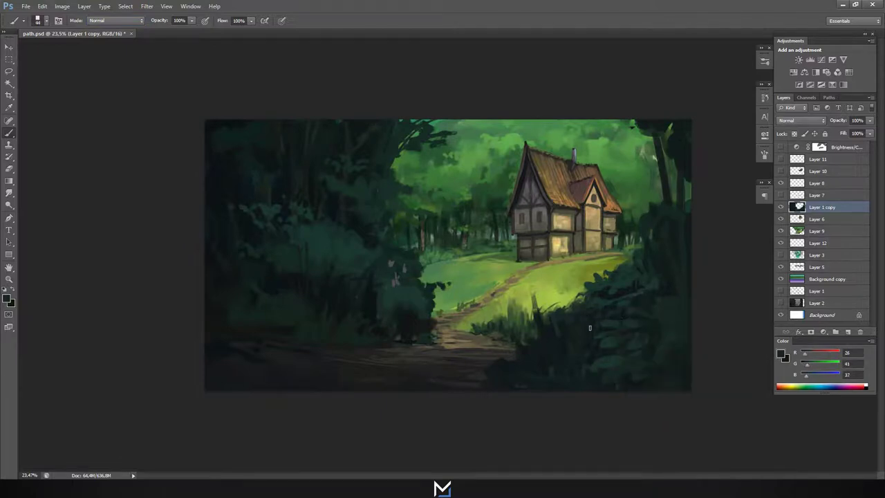
# Sample several foliage greens and enlarge the brush for broad shading on Layer 1 copy.
pyautogui.keyDown('alt'); pyautogui.click(596, 366); pyautogui.keyUp('alt')
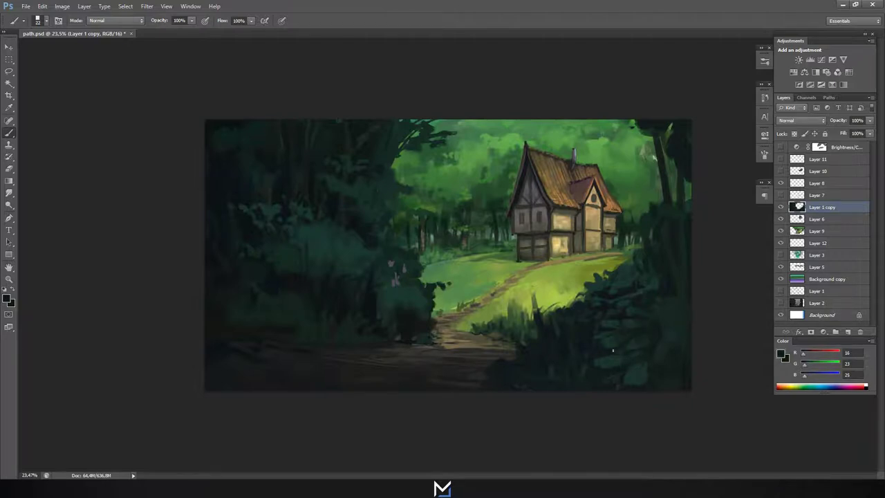
pyautogui.keyDown('alt'); pyautogui.click(680, 340); pyautogui.keyUp('alt')
pyautogui.keyDown('alt'); pyautogui.click(332, 262); pyautogui.keyUp('alt')
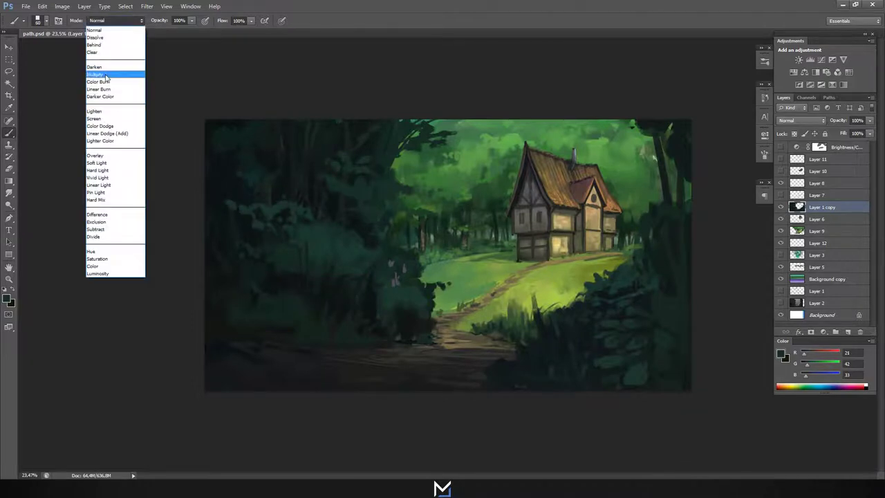
pyautogui.keyDown('alt'); pyautogui.click(213, 305); pyautogui.keyUp('alt')
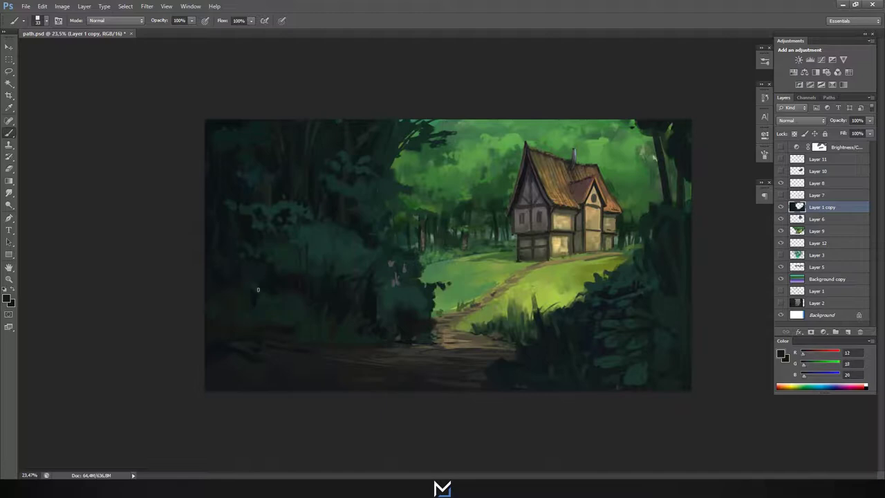
pyautogui.keyDown('alt'); pyautogui.click(626, 284); pyautogui.keyUp('alt')
pyautogui.rightClick(626, 274)
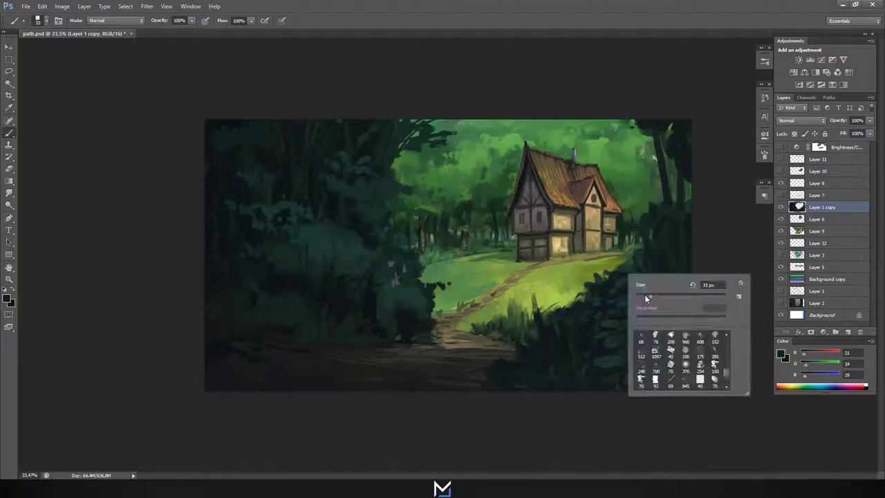
pyautogui.rightClick(574, 337)
# With a smaller brush, paint very dark shadow greens into the foliage framing the path.
pyautogui.keyDown('alt'); pyautogui.click(505, 385); pyautogui.keyUp('alt')
pyautogui.rightClick(460, 335)
pyautogui.keyDown('alt'); pyautogui.click(437, 320); pyautogui.keyUp('alt')
pyautogui.keyDown('ctrl'); pyautogui.click(478, 303); pyautogui.keyUp('ctrl')
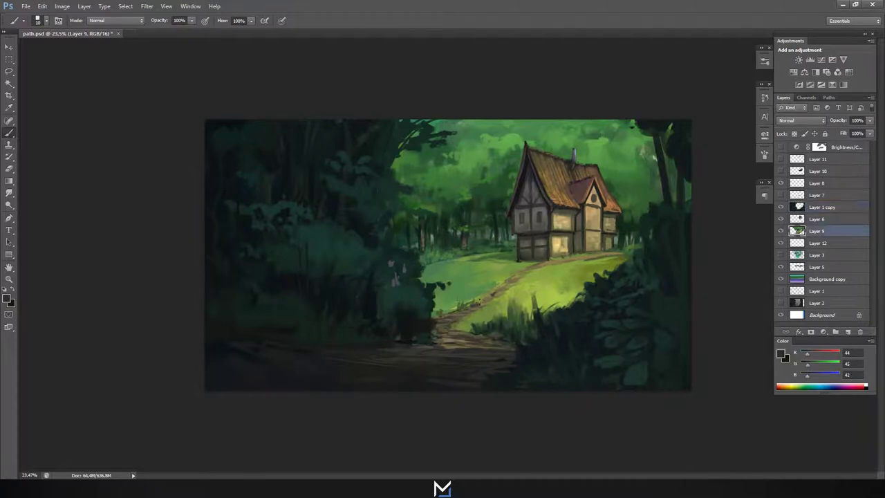
pyautogui.keyDown('ctrl'); pyautogui.click(664, 318); pyautogui.keyUp('ctrl')
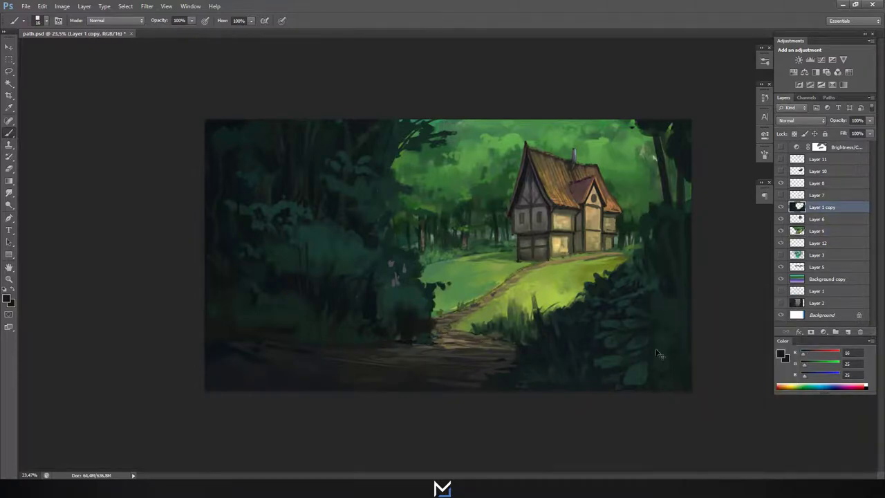
pyautogui.keyDown('alt'); pyautogui.click(659, 321); pyautogui.keyUp('alt')
pyautogui.keyDown('alt'); pyautogui.click(235, 294); pyautogui.keyUp('alt')
pyautogui.keyDown('alt'); pyautogui.click(285, 305); pyautogui.keyUp('alt')
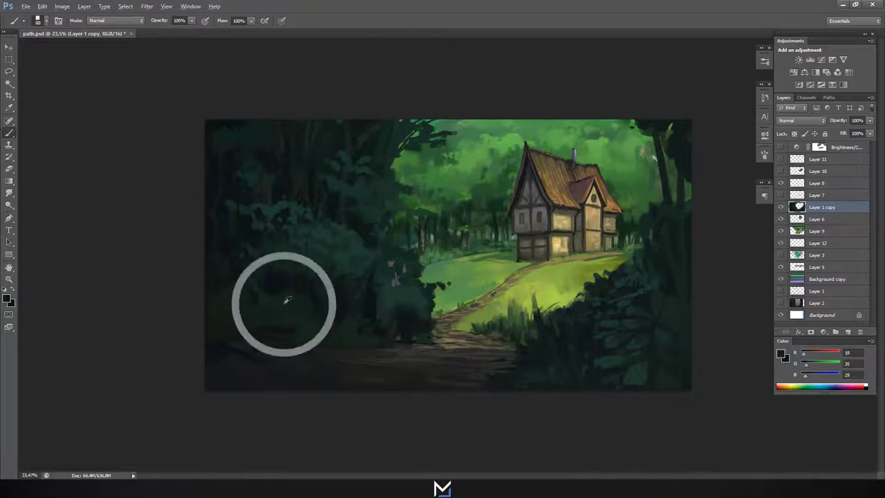
pyautogui.keyDown('alt'); pyautogui.click(272, 193); pyautogui.keyUp('alt')
# Use Layer 1 copy's shape for a Color Dodge gradient at 28% opacity, deselect, and save.
pyautogui.keyDown('ctrl'); pyautogui.click(800, 207); pyautogui.keyUp('ctrl')
pyautogui.press('g')
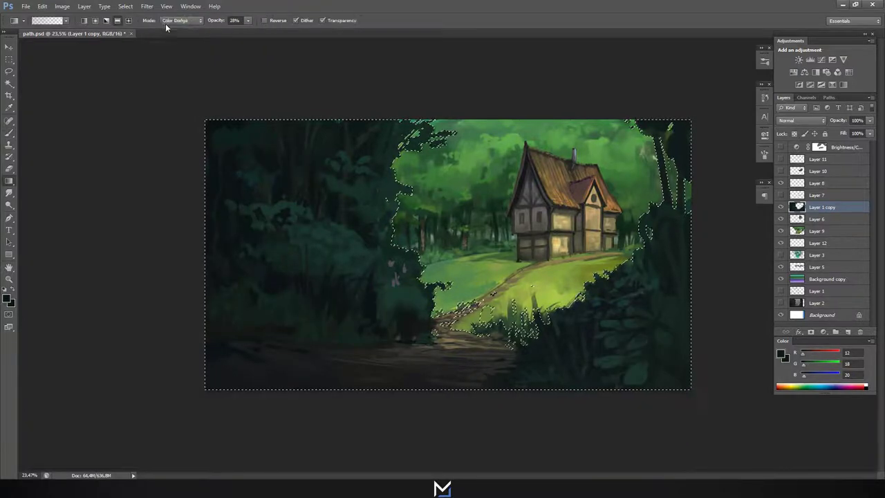
pyautogui.hotkey('ctrl', 'd')
pyautogui.hotkey('shift', '+')
pyautogui.hotkey('shift', '+')
pyautogui.write('02b')
pyautogui.hotkey('ctrl', 's')
# Paint dark green grass blades beside the path.
pyautogui.rightClick(631, 318)
pyautogui.keyDown('alt'); pyautogui.click(646, 373); pyautogui.keyUp('alt')
pyautogui.keyDown('alt'); pyautogui.click(662, 353); pyautogui.keyUp('alt')
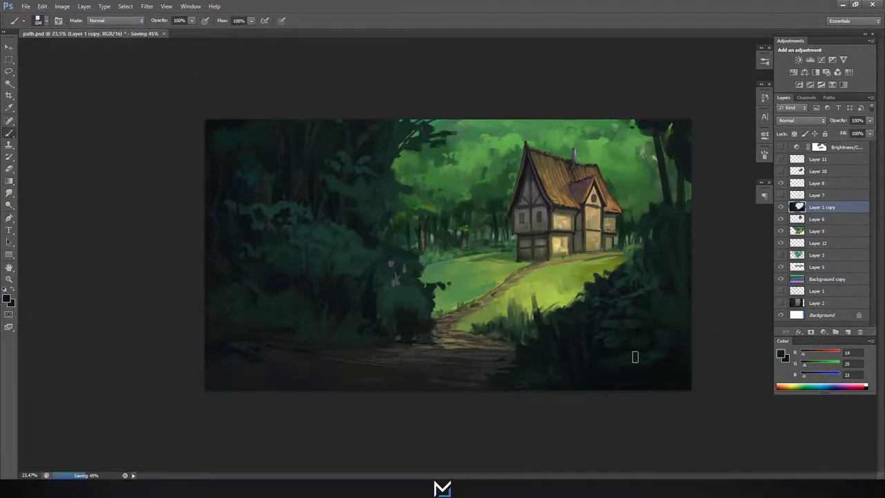
pyautogui.keyDown('alt'); pyautogui.click(540, 349); pyautogui.keyUp('alt')
pyautogui.moveTo(512, 319)
pyautogui.mouseDown()
pyautogui.moveTo(504, 307)
pyautogui.moveTo(493, 311)
pyautogui.mouseUp()
pyautogui.keyDown('alt'); pyautogui.click(581, 367); pyautogui.keyUp('alt')
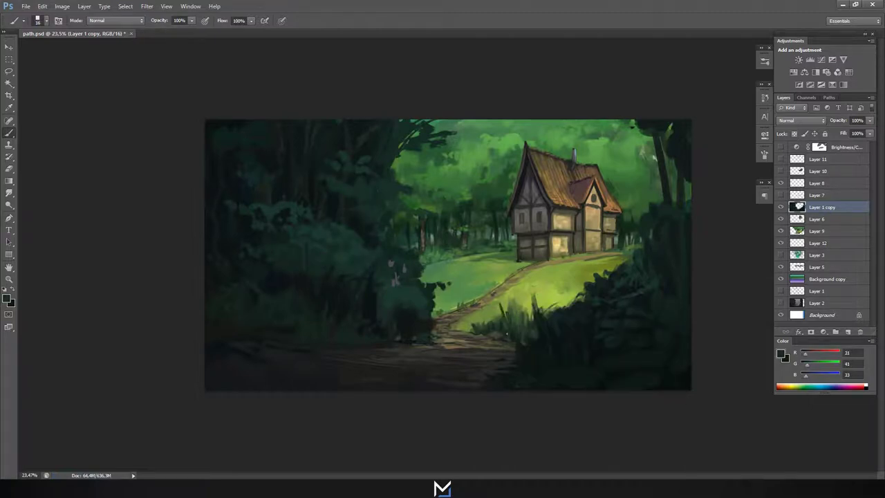
# Choose a vivid purple and dab small flowers and stalks along the path edge.
pyautogui.keyDown('alt'); pyautogui.click(394, 251); pyautogui.keyUp('alt')
pyautogui.click(8, 298)
pyautogui.click(482, 368)
pyautogui.click(643, 347)
pyautogui.moveTo(498, 319); pyautogui.dragTo(517, 320)
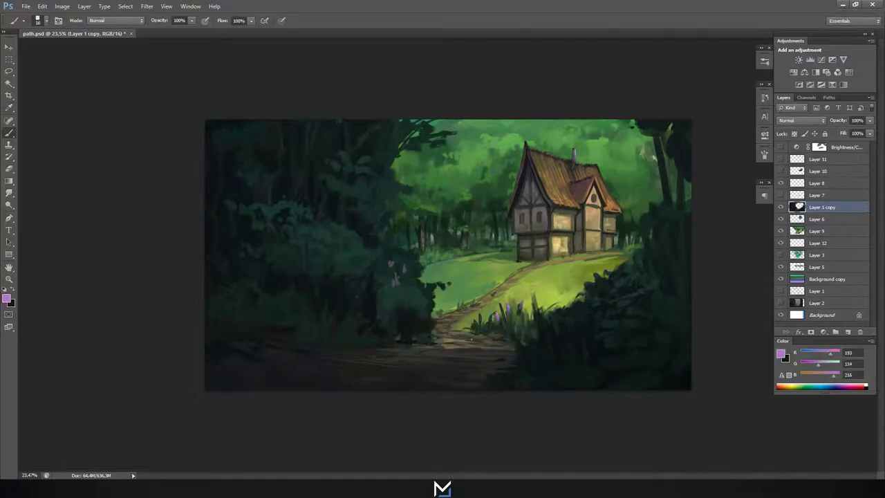
# Pick dark green again, set the brush to Darken mode, and shrink it to 20 px.
pyautogui.scroll(-4, 527, 373)
pyautogui.scroll(2, 625, 369)
pyautogui.keyDown('alt'); pyautogui.click(624, 330); pyautogui.keyUp('alt')
pyautogui.hotkey('shift', 'alt', 'k')
pyautogui.rightClick(622, 325)
pyautogui.press('Escape')
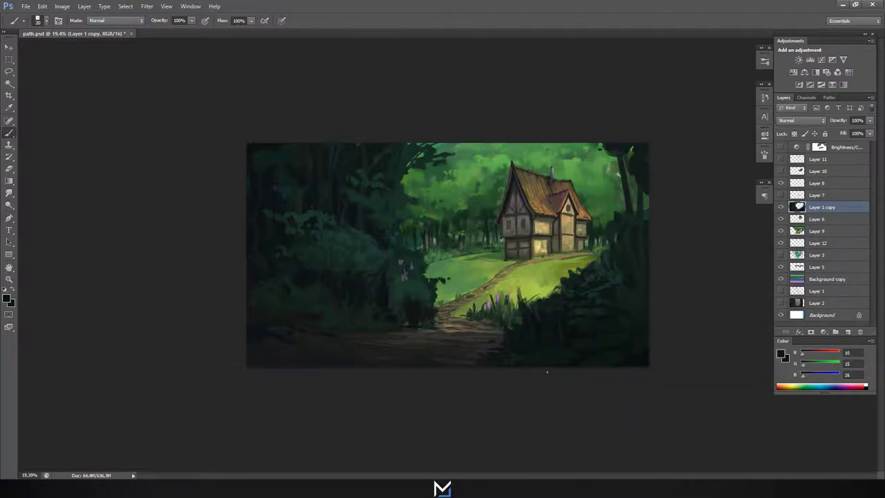
# Sample path greys and dark greens, briefly hiding the house to check underneath.
pyautogui.keyDown('alt'); pyautogui.click(498, 346); pyautogui.keyUp('alt')
pyautogui.keyDown('alt'); pyautogui.click(486, 340); pyautogui.keyUp('alt')
pyautogui.click(781, 219)
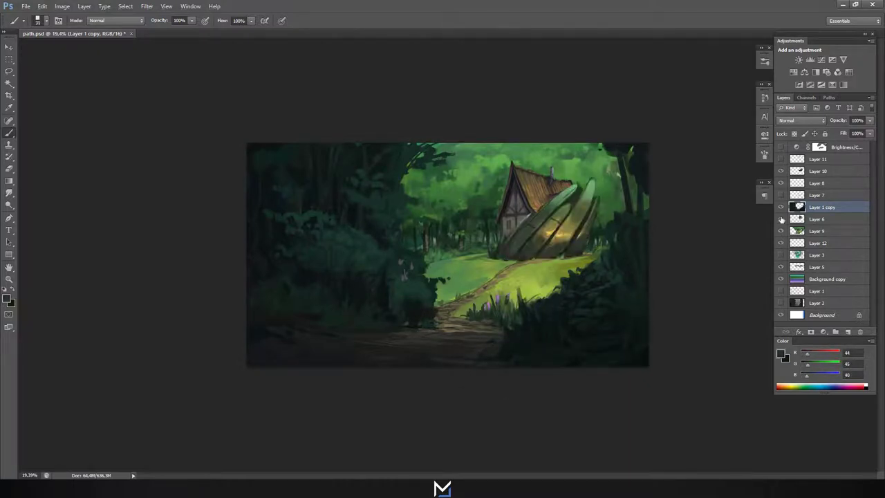
pyautogui.click(781, 219)
pyautogui.keyDown('alt'); pyautogui.click(569, 325); pyautogui.keyUp('alt')
pyautogui.rightClick(571, 293)
pyautogui.press('Escape')
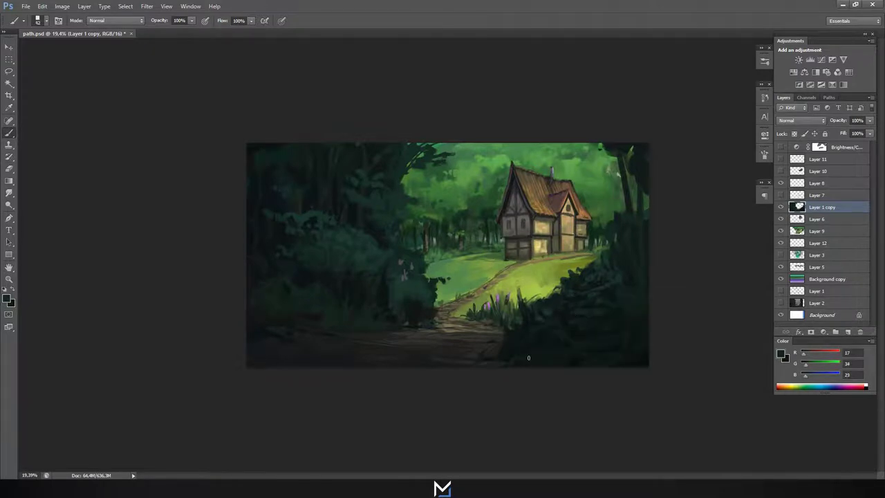
# Enlarge the brush to 60 px and darken the edge of the right-hand bush.
pyautogui.keyDown('alt'); pyautogui.click(627, 187); pyautogui.keyUp('alt')
pyautogui.rightClick(631, 244)
pyautogui.moveTo(631, 244); pyautogui.dragTo(638, 244)
pyautogui.press('Return')
pyautogui.keyDown('alt'); pyautogui.click(644, 259); pyautogui.keyUp('alt')
pyautogui.rightClick(637, 274)
pyautogui.press('Return')
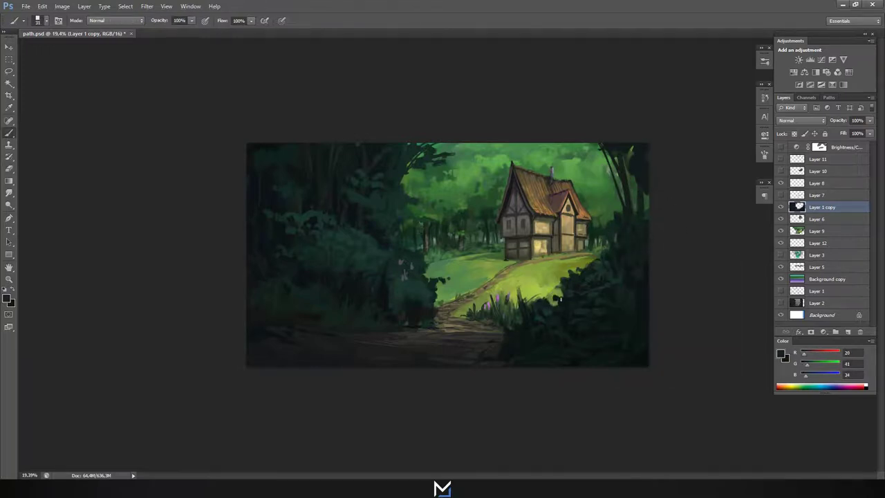
pyautogui.keyDown('alt'); pyautogui.click(569, 333); pyautogui.keyUp('alt')
pyautogui.keyDown('alt'); pyautogui.click(643, 332); pyautogui.keyUp('alt')
pyautogui.moveTo(560, 278); pyautogui.dragTo(567, 294)
# Sample very dark greens and near-black shadow tones for the bush edges.
pyautogui.keyDown('alt'); pyautogui.click(582, 280); pyautogui.keyUp('alt')
pyautogui.rightClick(296, 273)
pyautogui.rightClick(343, 233)
pyautogui.rightClick(422, 287)
pyautogui.rightClick(434, 283)
pyautogui.keyDown('alt'); pyautogui.click(435, 283); pyautogui.keyUp('alt')
pyautogui.keyDown('alt'); pyautogui.click(263, 147); pyautogui.keyUp('alt')
pyautogui.rightClick(298, 298)
pyautogui.keyDown('alt'); pyautogui.click(337, 349); pyautogui.keyUp('alt')
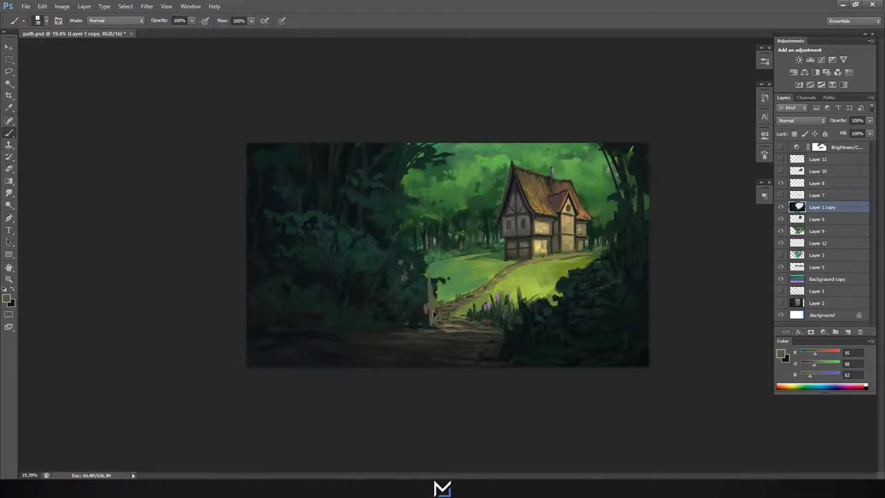
# Add small dark grey marks along the path.
pyautogui.keyDown('alt'); pyautogui.click(433, 317); pyautogui.keyUp('alt')
pyautogui.keyDown('alt'); pyautogui.click(423, 300); pyautogui.keyUp('alt')
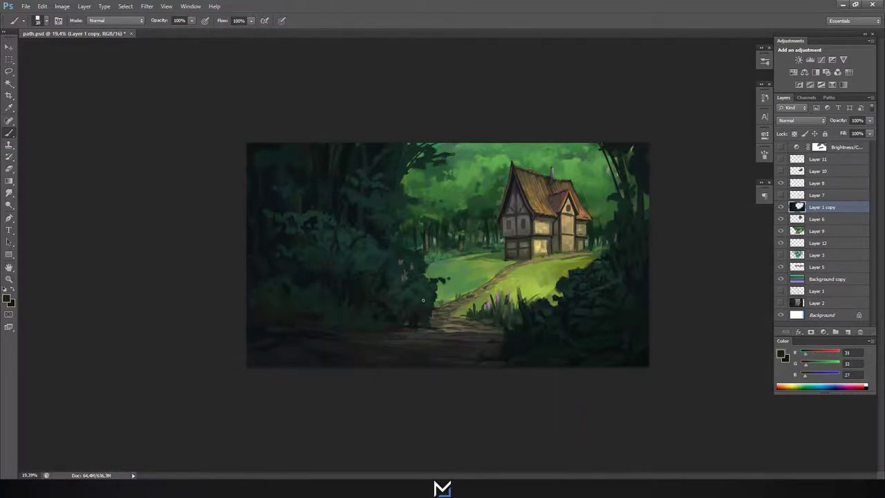
pyautogui.keyDown('alt'); pyautogui.click(459, 304); pyautogui.keyUp('alt')
pyautogui.moveTo(419, 318); pyautogui.dragTo(428, 328)
pyautogui.keyDown('alt'); pyautogui.click(461, 333); pyautogui.keyUp('alt')
# On grass Layer 9, sample yellow-greens and foliage greens, then zoom in on the house and path.
pyautogui.keyDown('alt'); pyautogui.click(462, 278); pyautogui.keyUp('alt')
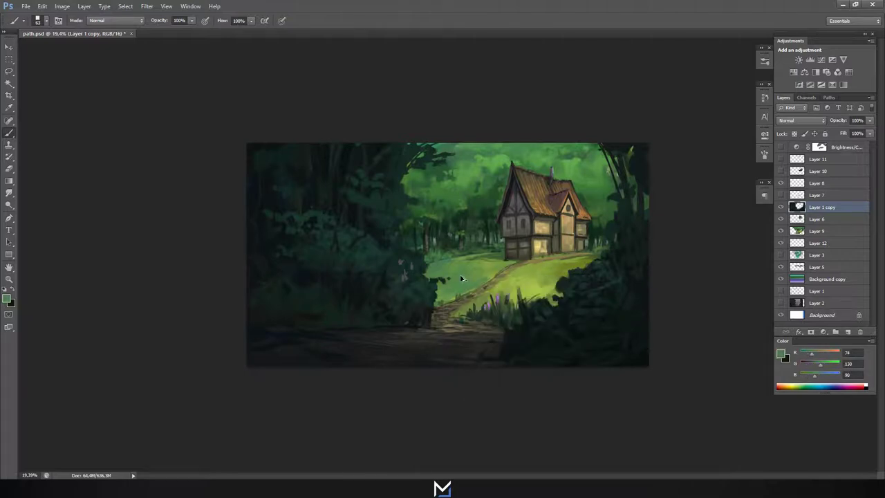
pyautogui.keyDown('ctrl'); pyautogui.click(457, 282); pyautogui.keyUp('ctrl')
pyautogui.keyDown('alt'); pyautogui.click(477, 274); pyautogui.keyUp('alt')
pyautogui.keyDown('alt'); pyautogui.click(539, 276); pyautogui.keyUp('alt')
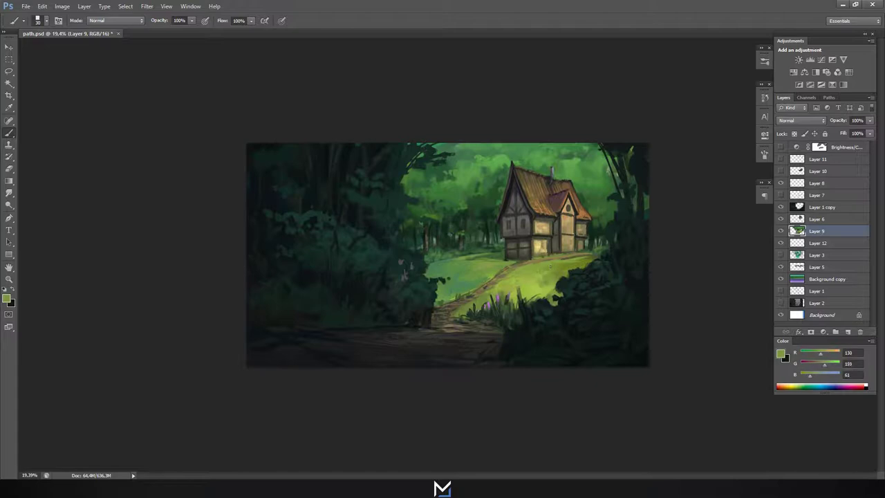
pyautogui.keyDown('alt'); pyautogui.click(647, 305); pyautogui.keyUp('alt')
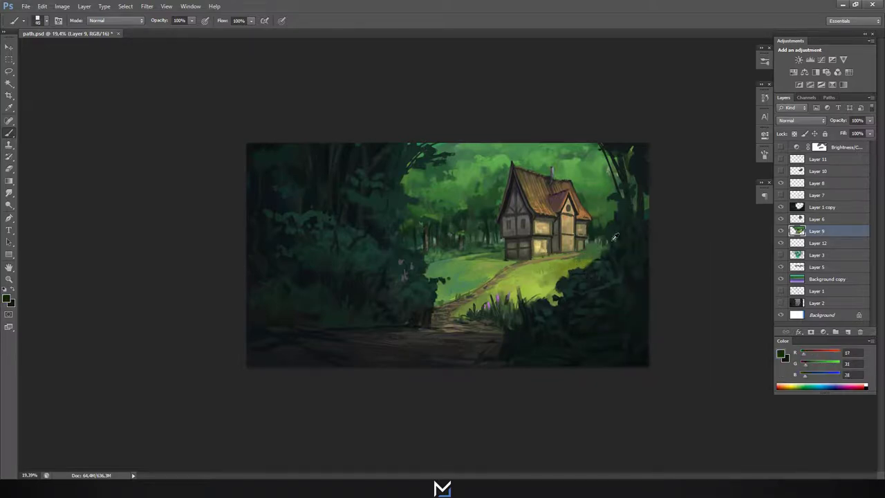
pyautogui.keyDown('alt'); pyautogui.click(599, 244); pyautogui.keyUp('alt')
pyautogui.keyDown('alt'); pyautogui.click(600, 255); pyautogui.keyUp('alt')
pyautogui.rightClick(473, 269)
pyautogui.press('Escape')
pyautogui.scroll(3, 454, 254)
pyautogui.keyDown('alt'); pyautogui.click(491, 258); pyautogui.keyUp('alt')
# Sample greens from the dark trees, zoom out, and pick a warm tone from the house.
pyautogui.keyDown('alt'); pyautogui.click(411, 209); pyautogui.keyUp('alt')
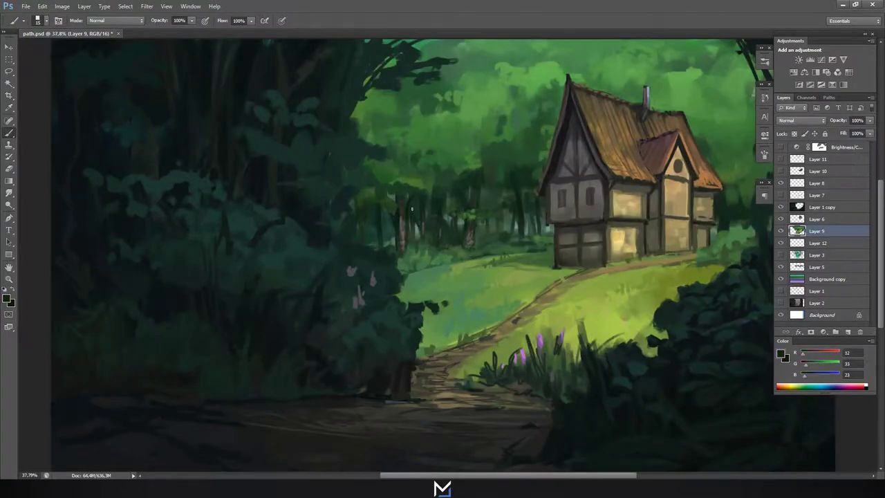
pyautogui.keyDown('alt'); pyautogui.click(488, 228); pyautogui.keyUp('alt')
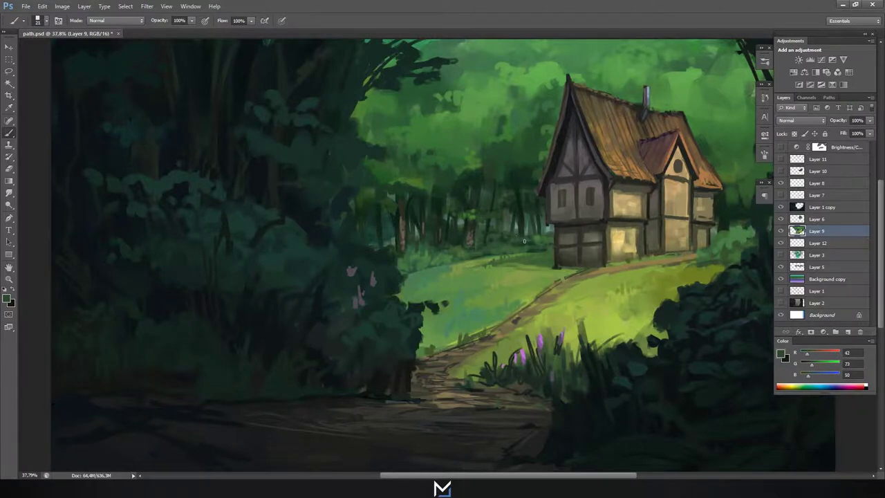
pyautogui.keyDown('alt'); pyautogui.click(476, 209); pyautogui.keyUp('alt')
pyautogui.press('Return')
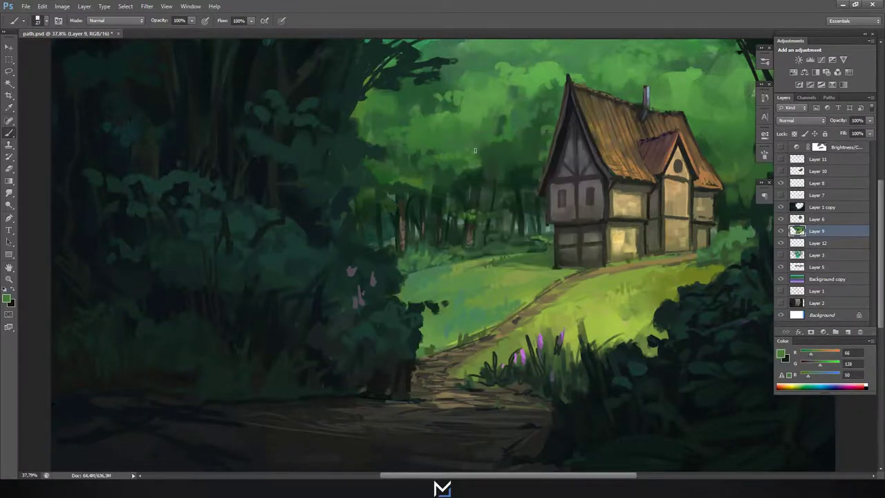
pyautogui.hotkey('ctrl', '-')
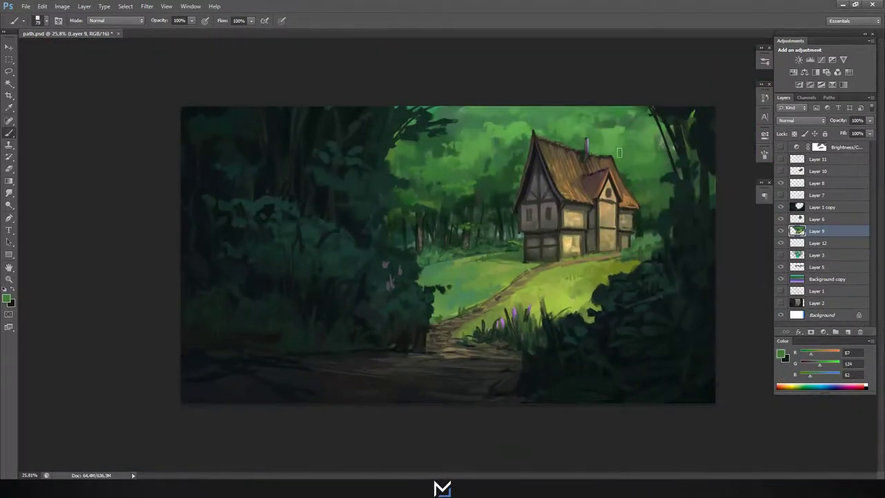
pyautogui.keyDown('alt'); pyautogui.click(430, 144); pyautogui.keyUp('alt')
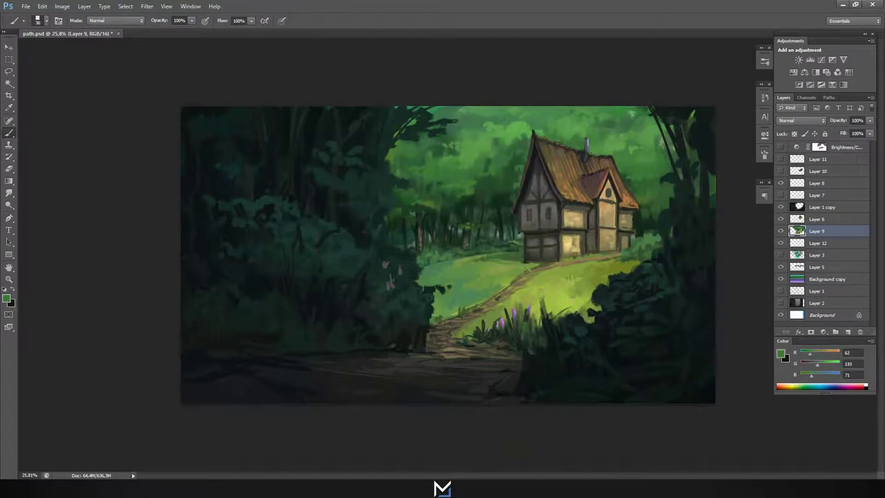
pyautogui.keyDown('alt'); pyautogui.click(580, 258); pyautogui.keyUp('alt')
# Sample dark, mid and lighter greens from the foliage and grass.
pyautogui.rightClick(460, 150)
pyautogui.press('Escape')
pyautogui.keyDown('alt'); pyautogui.click(493, 172); pyautogui.keyUp('alt')
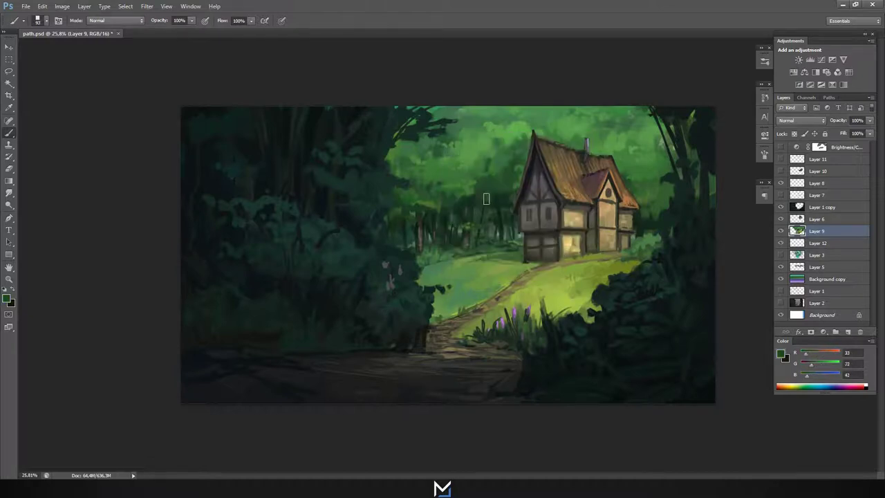
pyautogui.keyDown('alt'); pyautogui.click(419, 246); pyautogui.keyUp('alt')
pyautogui.rightClick(453, 247)
pyautogui.press('Escape')
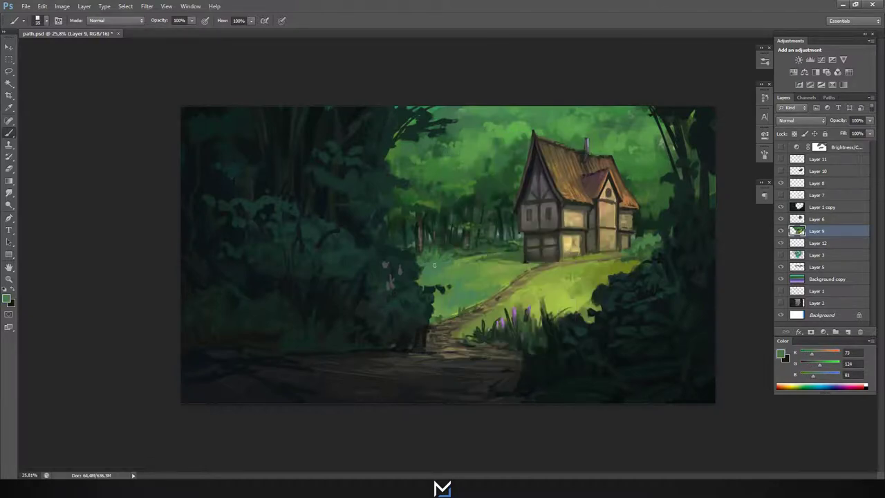
pyautogui.keyDown('alt'); pyautogui.click(612, 265); pyautogui.keyUp('alt')
# Sample a green near the house, save path.psd, and zoom in close on the cottage.
pyautogui.keyDown('alt'); pyautogui.click(650, 147); pyautogui.keyUp('alt')
pyautogui.rightClick(650, 150)
pyautogui.press('Escape')
pyautogui.hotkey('ctrl', 's')
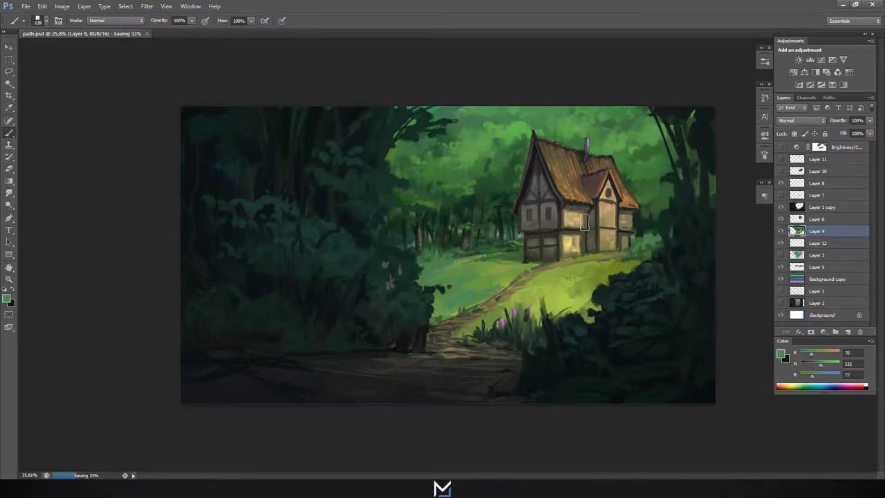
pyautogui.scroll(5, 625, 179)
pyautogui.moveTo(524, 228); pyautogui.dragTo(401, 199)
# Sample a dark brown from the roof and paint dark strokes along the roof slope.
pyautogui.keyDown('alt'); pyautogui.click(401, 199); pyautogui.keyUp('alt')
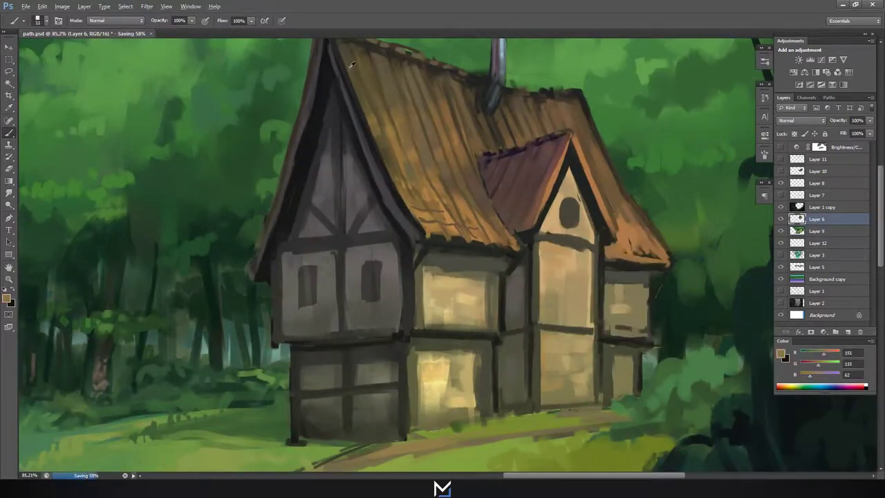
pyautogui.scroll(2, 401, 199)
pyautogui.rightClick(445, 141)
pyautogui.press('Escape')
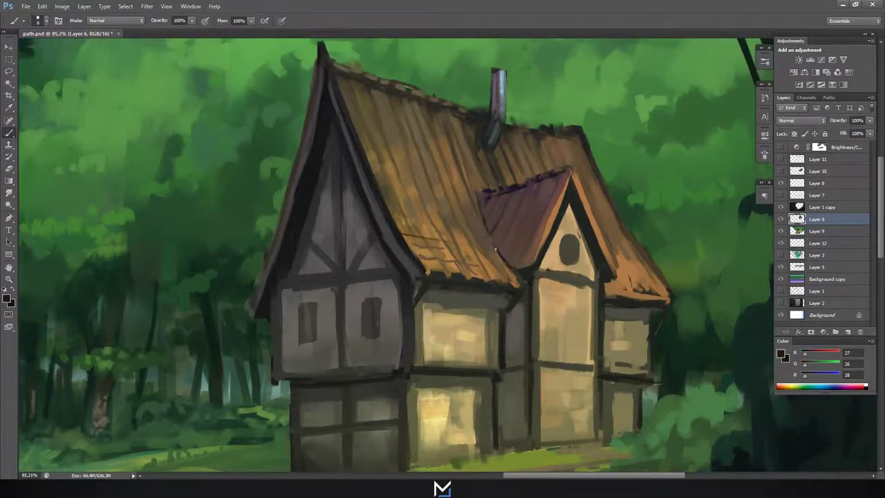
pyautogui.keyDown('alt'); pyautogui.click(493, 243); pyautogui.keyUp('alt')
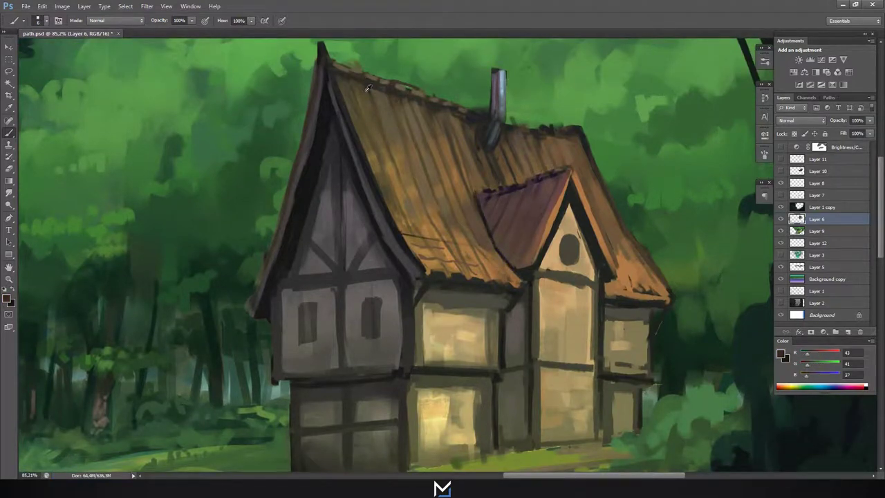
pyautogui.moveTo(362, 83)
pyautogui.mouseDown()
pyautogui.moveTo(422, 236)
pyautogui.moveTo(388, 128)
pyautogui.mouseUp()
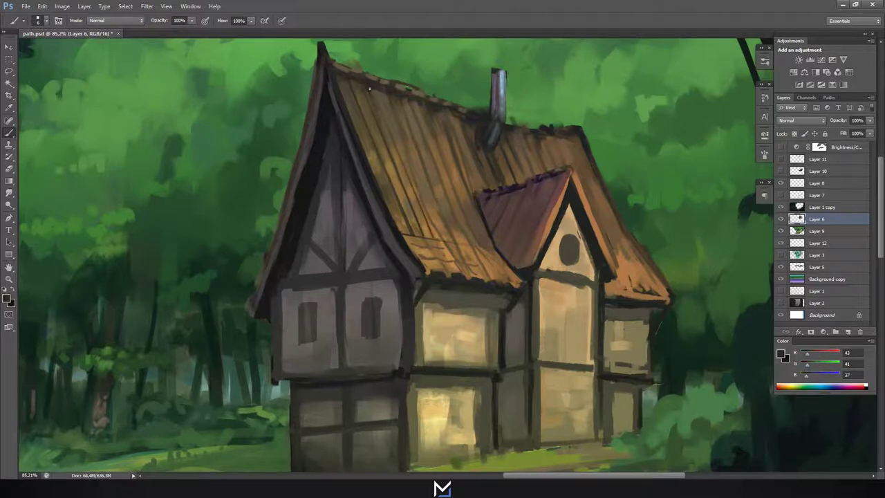
# Erase stray marks, then repaint warm brown strokes on the roof with a new brush tip.
pyautogui.keyDown('alt'); pyautogui.click(369, 97); pyautogui.keyUp('alt')
pyautogui.press('e')
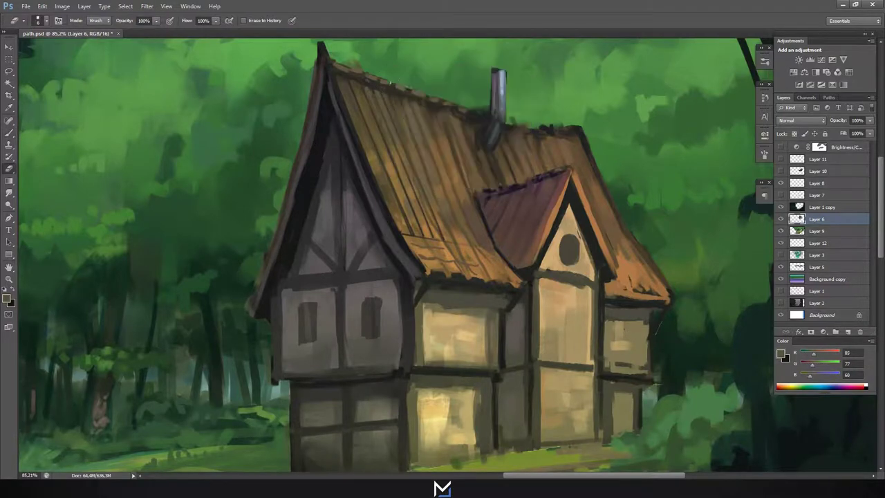
pyautogui.press('b')
pyautogui.keyDown('alt'); pyautogui.click(342, 73); pyautogui.keyUp('alt')
pyautogui.moveTo(470, 204); pyautogui.dragTo(368, 112)
pyautogui.rightClick(450, 166)
pyautogui.keyDown('alt'); pyautogui.click(392, 207); pyautogui.keyUp('alt')
# At 98% brush opacity, paint strokes on the right roof side and lower roof edge.
pyautogui.scroll(2, 385, 186)
pyautogui.rightClick(571, 51)
pyautogui.press('Escape')
pyautogui.moveTo(550, 130); pyautogui.dragTo(557, 165)
pyautogui.press(']')
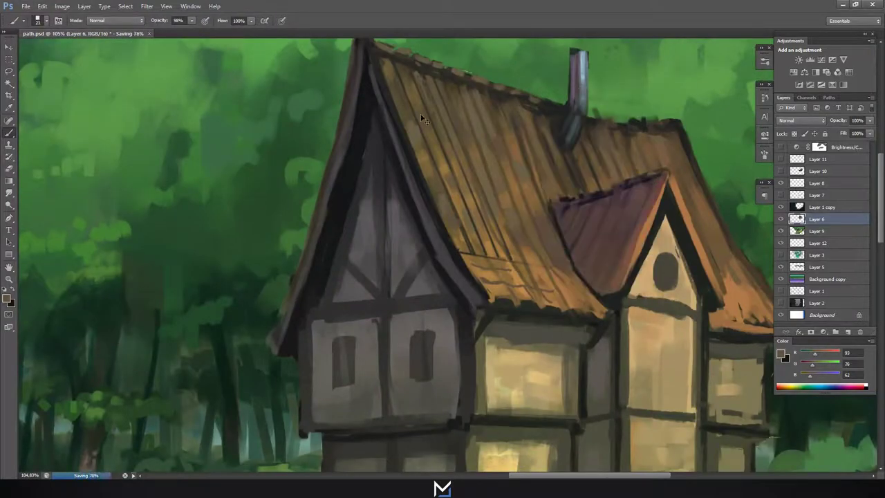
pyautogui.scroll(2, 618, 218)
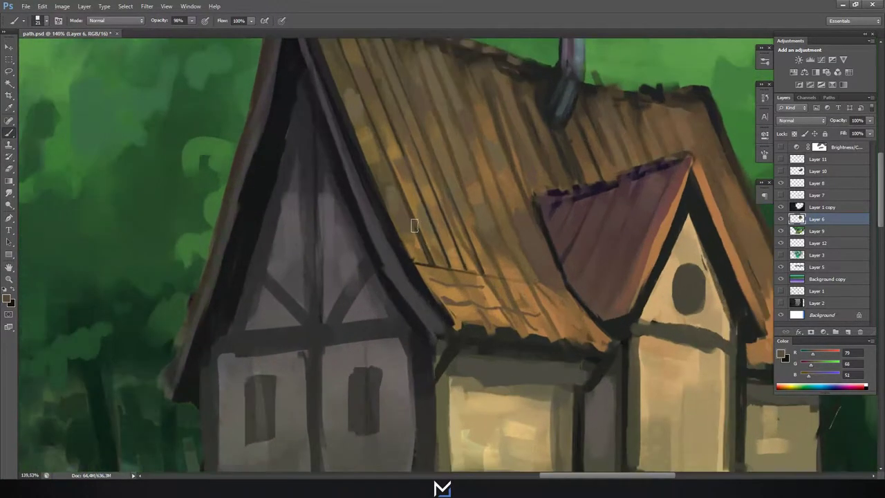
pyautogui.moveTo(470, 277); pyautogui.dragTo(505, 308)
# Add small dark brown strokes near the dormer, save, and zoom out to the whole painting.
pyautogui.keyDown('alt'); pyautogui.click(434, 279); pyautogui.keyUp('alt')
pyautogui.rightClick(439, 300)
pyautogui.keyDown('alt'); pyautogui.click(437, 300); pyautogui.keyUp('alt')
pyautogui.moveTo(448, 277); pyautogui.dragTo(484, 304)
pyautogui.hotkey('ctrl', 's')
pyautogui.hotkey('ctrl', '0')
# On Layer 1 copy, choose a brush preset and sample a dark foliage green.
pyautogui.scroll(-2, 443, 256)
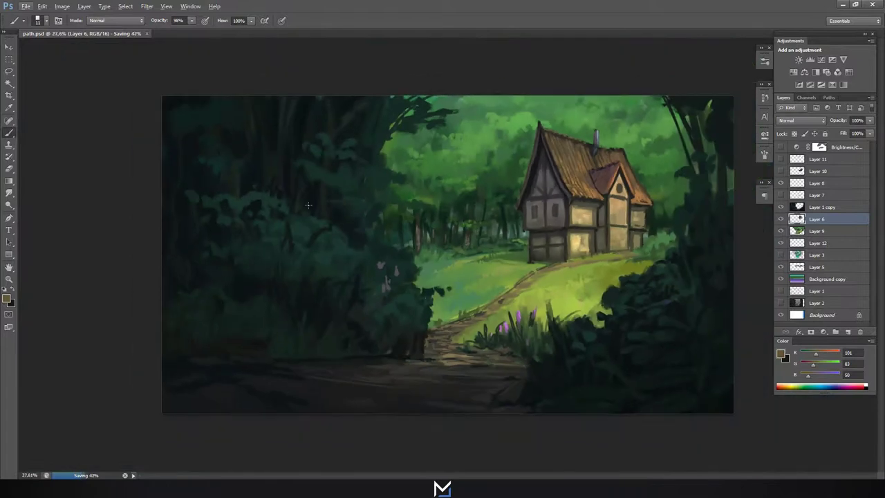
pyautogui.hotkey('alt', ']')
pyautogui.keyDown('alt'); pyautogui.click(351, 166); pyautogui.keyUp('alt')
pyautogui.rightClick(345, 243)
pyautogui.keyDown('alt'); pyautogui.click(349, 252); pyautogui.keyUp('alt')
pyautogui.keyDown('alt'); pyautogui.click(336, 241); pyautogui.keyUp('alt')
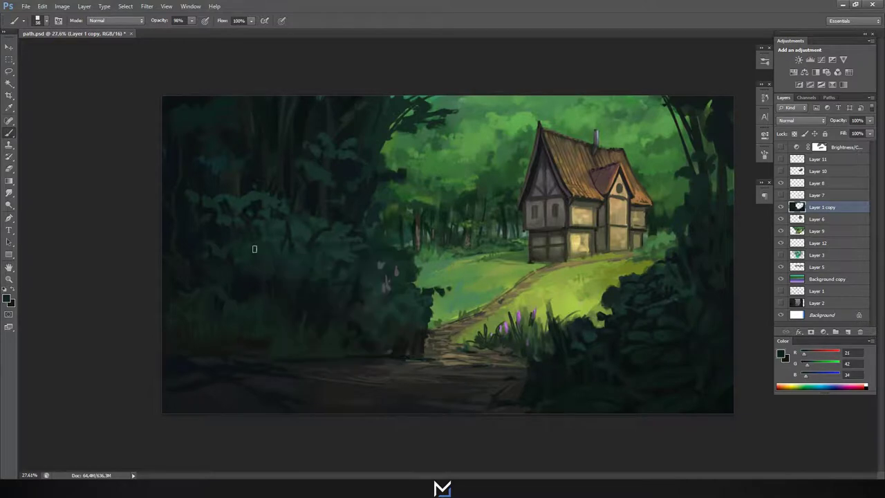
# On Layer 9, sample mid and lighter greens from the grass near the cottage.
pyautogui.click(822, 229)
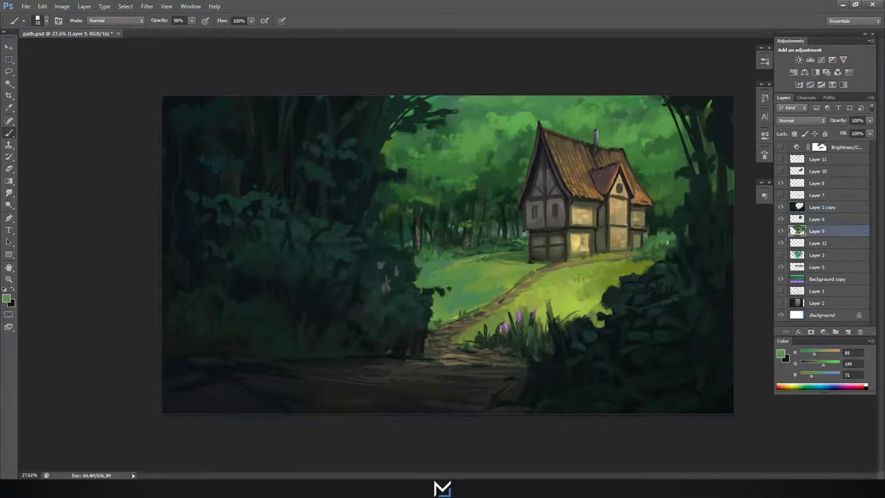
pyautogui.keyDown('alt'); pyautogui.click(654, 237); pyautogui.keyUp('alt')
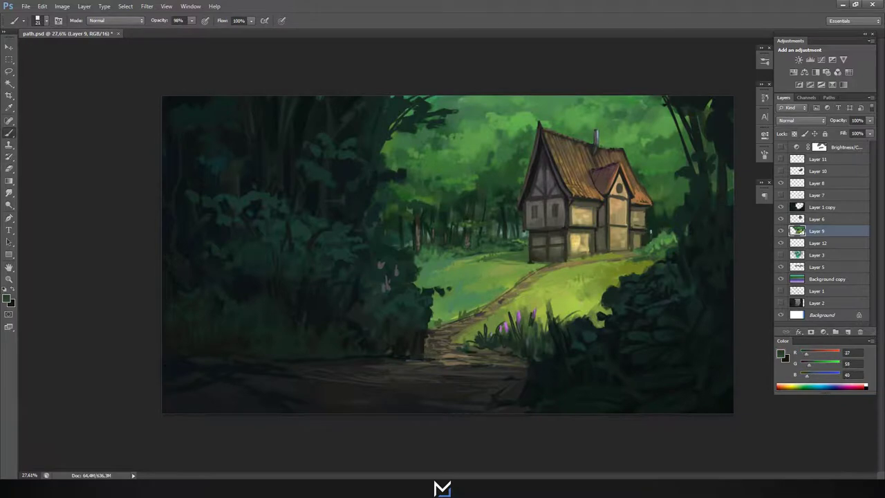
pyautogui.keyDown('alt'); pyautogui.click(652, 249); pyautogui.keyUp('alt')
pyautogui.keyDown('alt'); pyautogui.click(629, 264); pyautogui.keyUp('alt')
pyautogui.keyDown('alt'); pyautogui.click(629, 252); pyautogui.keyUp('alt')
pyautogui.scroll(5, 638, 230)
# On Layer 6, paint dark strokes along the cottage's base and sample grass greens.
pyautogui.keyDown('alt'); pyautogui.click(554, 278); pyautogui.keyUp('alt')
pyautogui.hotkey('alt', ']')
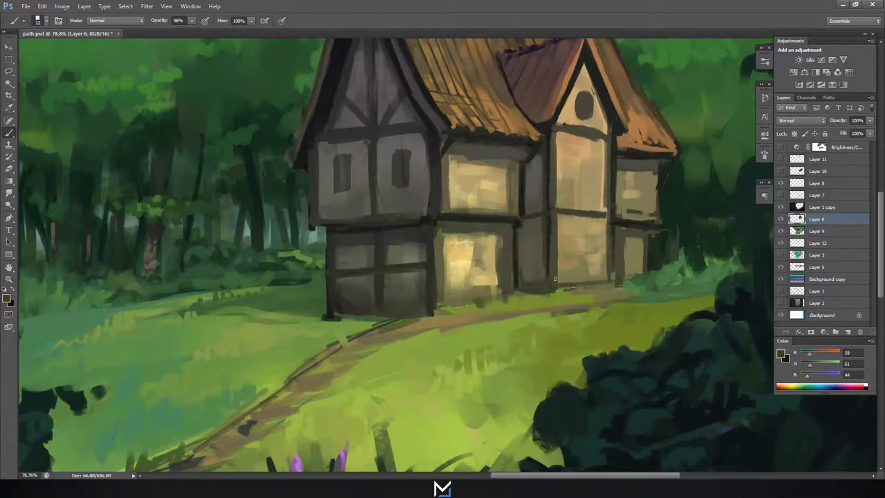
pyautogui.moveTo(554, 284); pyautogui.dragTo(612, 280)
pyautogui.keyDown('alt'); pyautogui.click(518, 295); pyautogui.keyUp('alt')
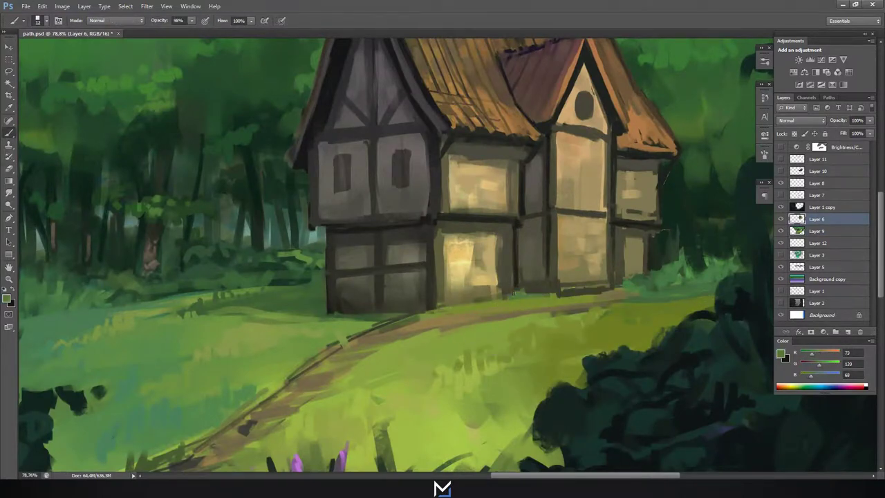
pyautogui.keyDown('alt'); pyautogui.click(357, 340); pyautogui.keyUp('alt')
# Sample darker greens on Layer 9, then return to Layer 6.
pyautogui.hotkey('alt', '[')
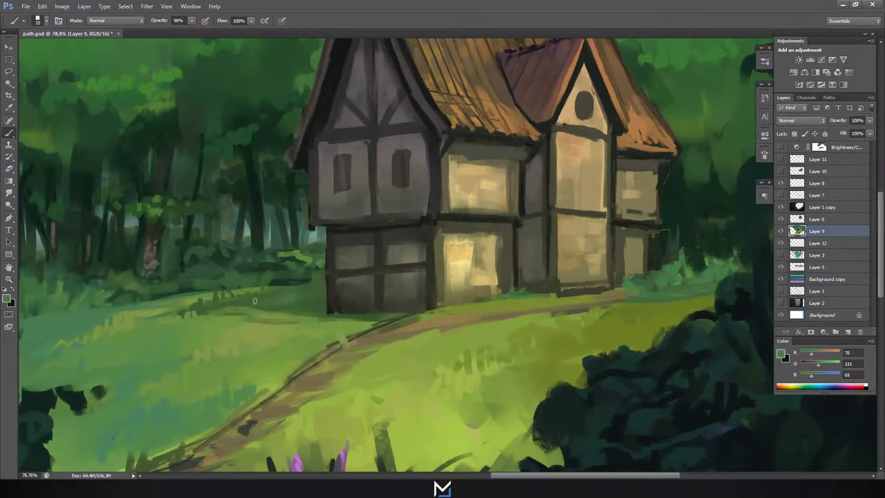
pyautogui.keyDown('alt'); pyautogui.click(273, 309); pyautogui.keyUp('alt')
pyautogui.keyDown('alt'); pyautogui.click(246, 298); pyautogui.keyUp('alt')
pyautogui.hotkey('alt', ']')
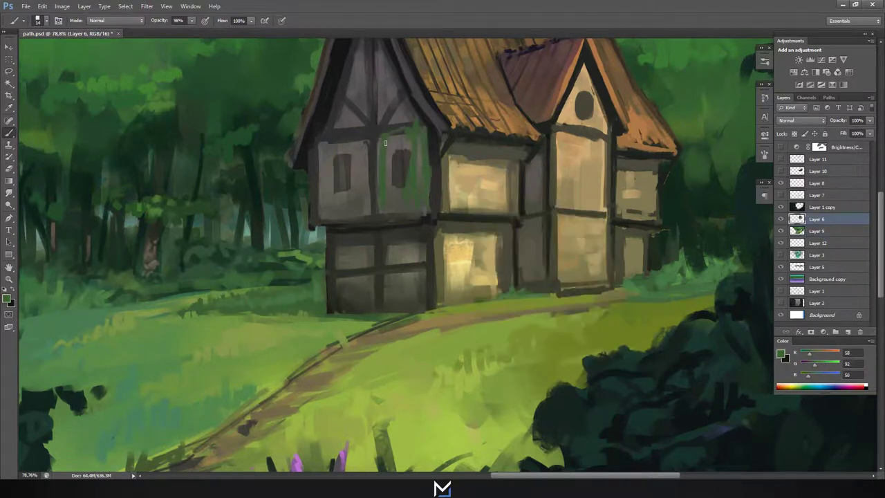
pyautogui.scroll(-5, 428, 143)
pyautogui.scroll(4, 525, 341)
pyautogui.scroll(-2, 526, 342)
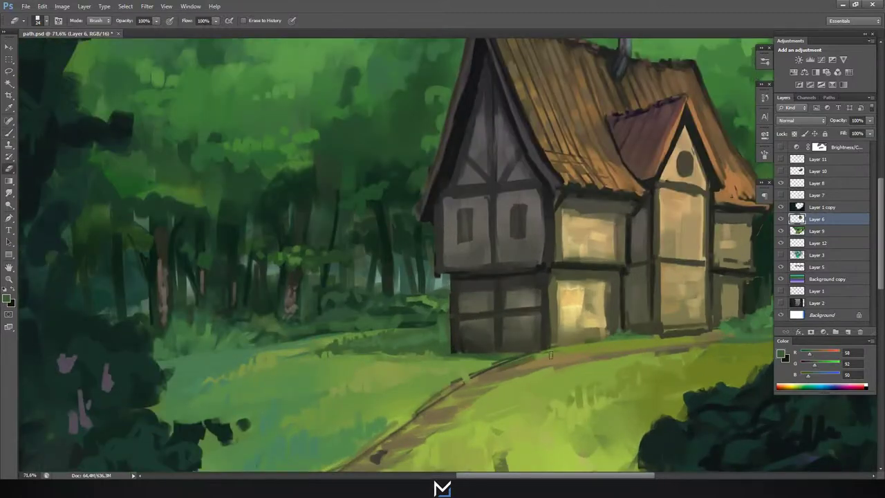
pyautogui.scroll(-1, 484, 335)
# Erase test marks, then sample dark greys and near-black from the cottage and roof edge.
pyautogui.press('e')
pyautogui.press('b')
pyautogui.keyDown('alt'); pyautogui.click(462, 316); pyautogui.keyUp('alt')
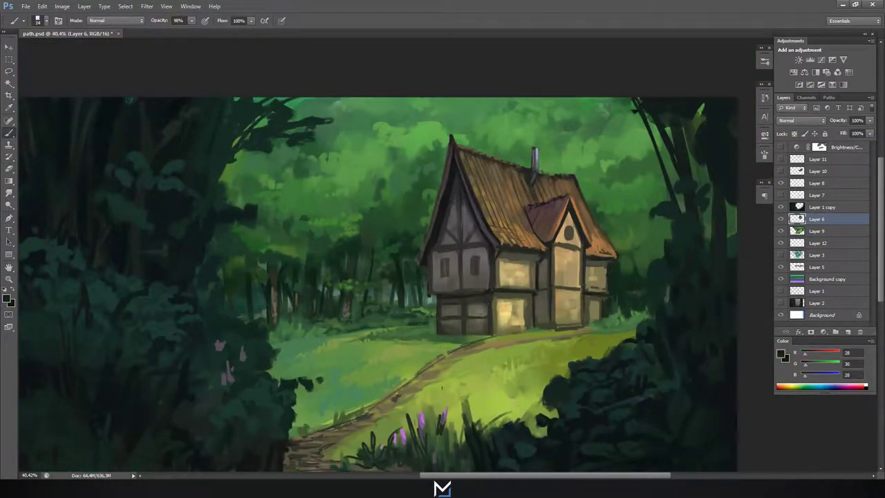
pyautogui.keyDown('alt'); pyautogui.click(458, 338); pyautogui.keyUp('alt')
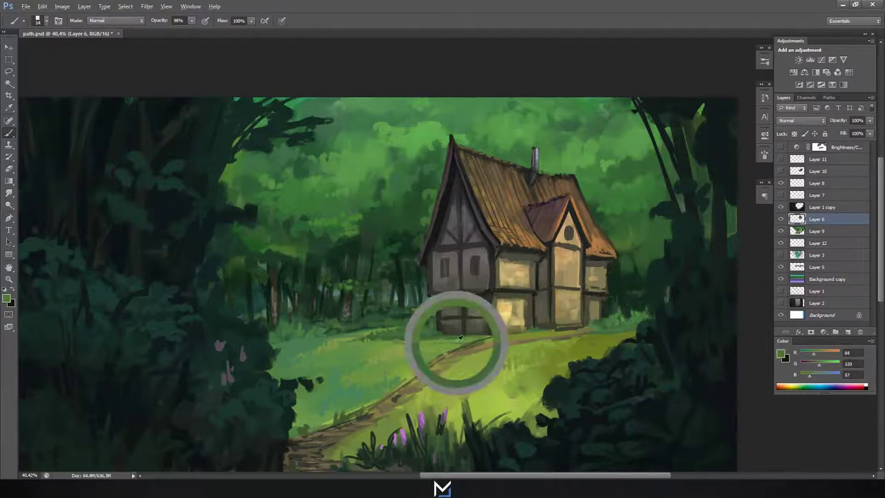
pyautogui.keyDown('alt'); pyautogui.click(450, 194); pyautogui.keyUp('alt')
pyautogui.keyDown('alt'); pyautogui.click(453, 175); pyautogui.keyUp('alt')
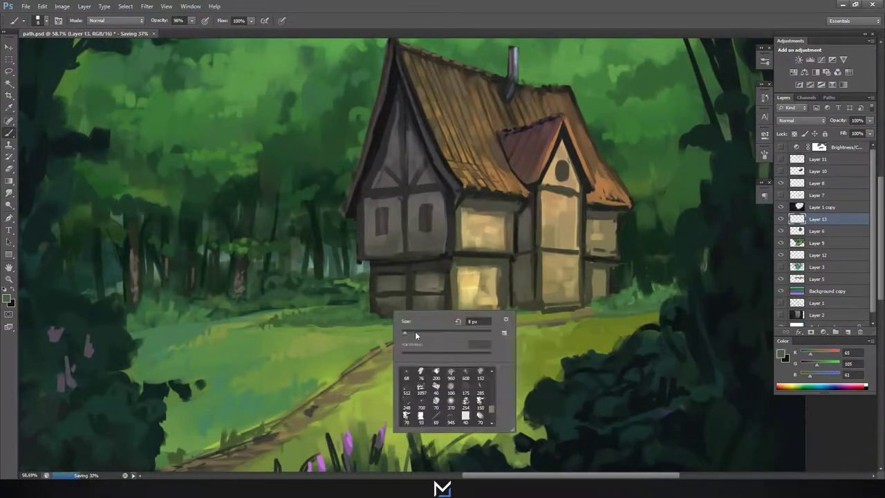
pyautogui.press('Escape')
# Sample a dark green and pick a fine 10 px textured foliage brush.
pyautogui.keyDown('alt'); pyautogui.click(403, 296); pyautogui.keyUp('alt')
pyautogui.rightClick(423, 307)
pyautogui.press('Escape')
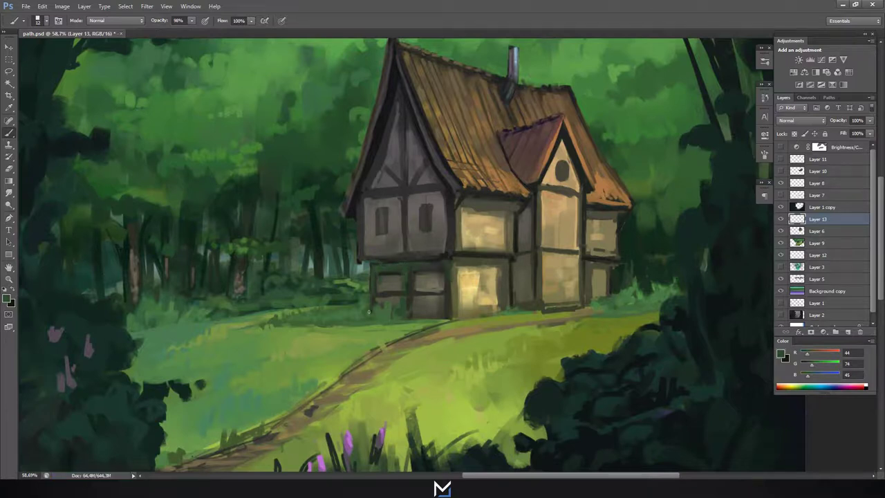
pyautogui.rightClick(401, 255)
pyautogui.doubleClick(442, 325)
pyautogui.rightClick(440, 250)
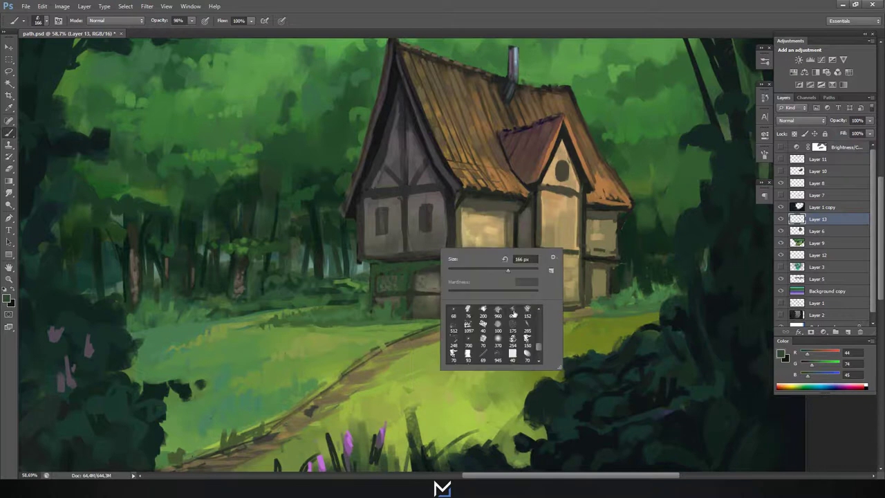
pyautogui.doubleClick(446, 298)
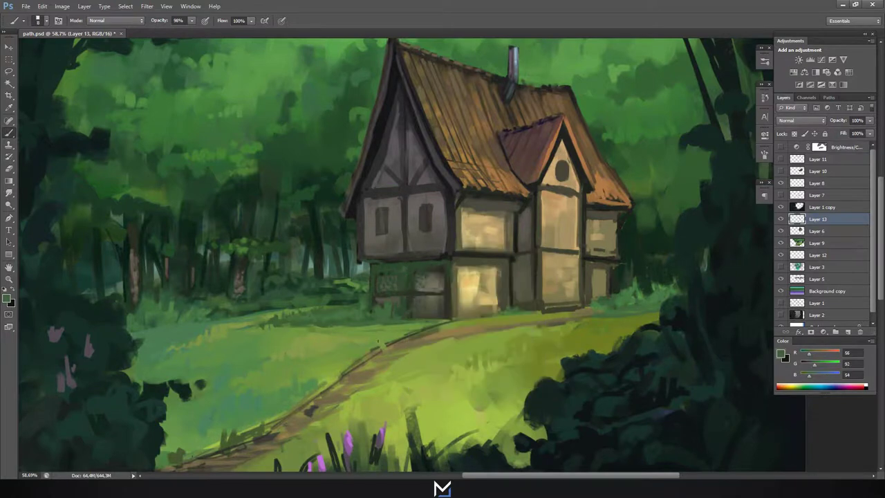
# Sample dark and lighter greens and paint ivy over the lower-left wall, erasing stray marks.
pyautogui.keyDown('alt'); pyautogui.click(396, 279); pyautogui.keyUp('alt')
pyautogui.rightClick(394, 271)
pyautogui.keyDown('alt'); pyautogui.click(390, 266); pyautogui.keyUp('alt')
pyautogui.keyDown('alt'); pyautogui.click(403, 266); pyautogui.keyUp('alt')
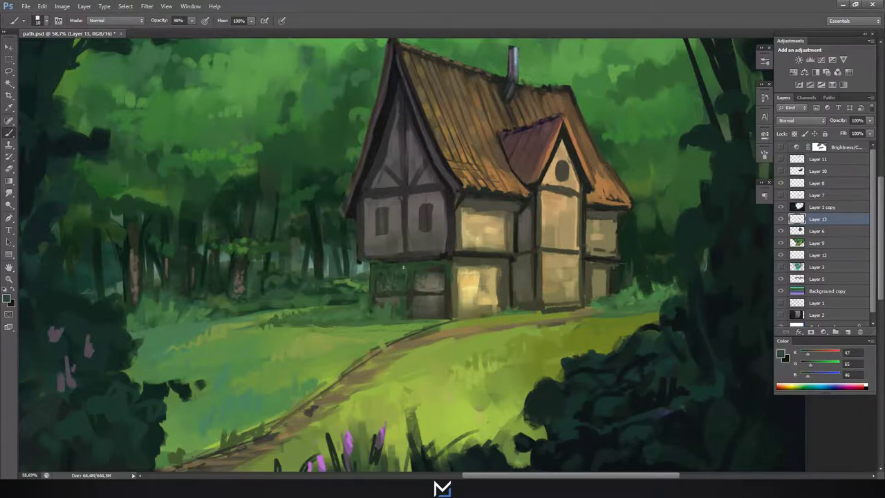
pyautogui.scroll(-3, 383, 268)
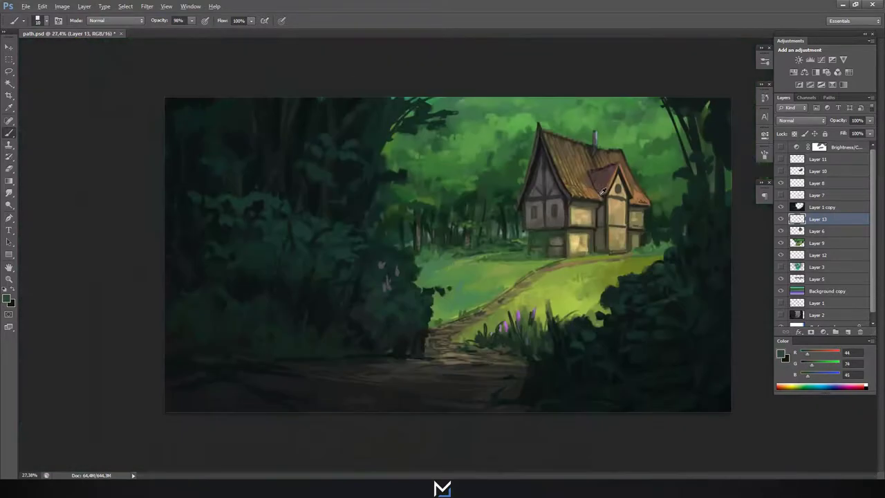
pyautogui.scroll(4, 557, 289)
pyautogui.press('e')
pyautogui.press('b')
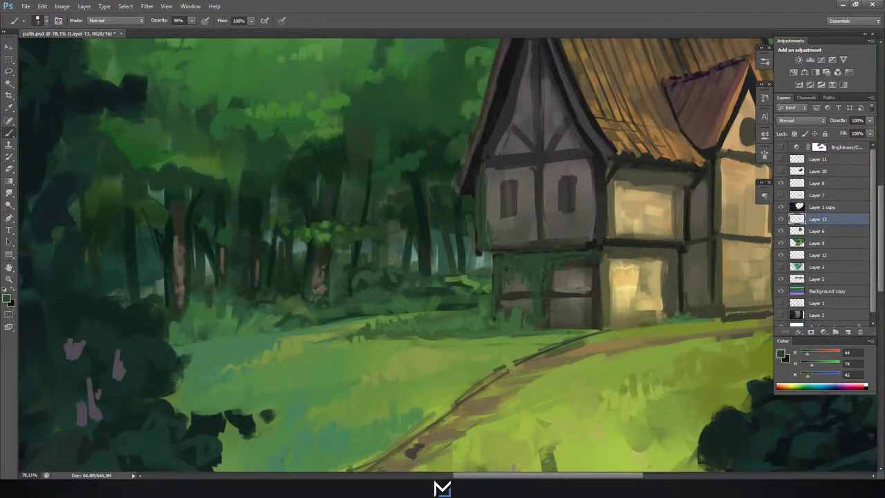
pyautogui.scroll(-3, 544, 275)
pyautogui.scroll(4, 545, 275)
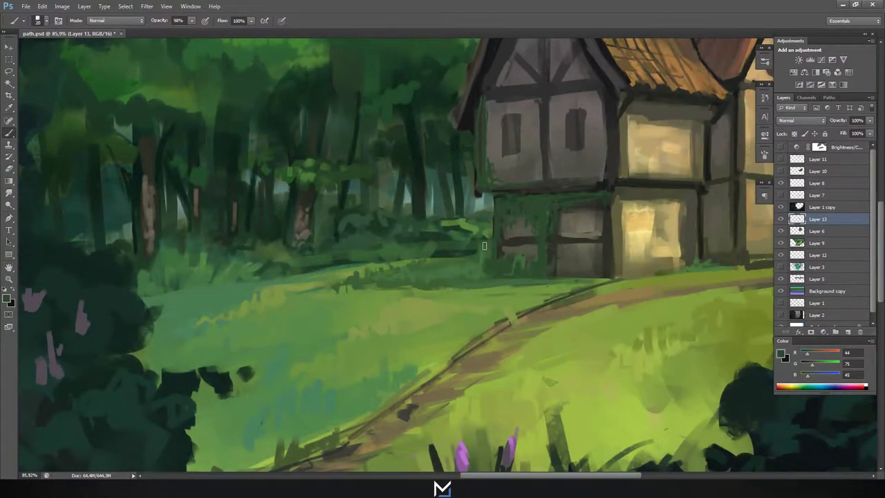
pyautogui.scroll(-3, 574, 360)
# On Layer 6, paint a dark edge down the lower door's right side.
pyautogui.scroll(2, 539, 311)
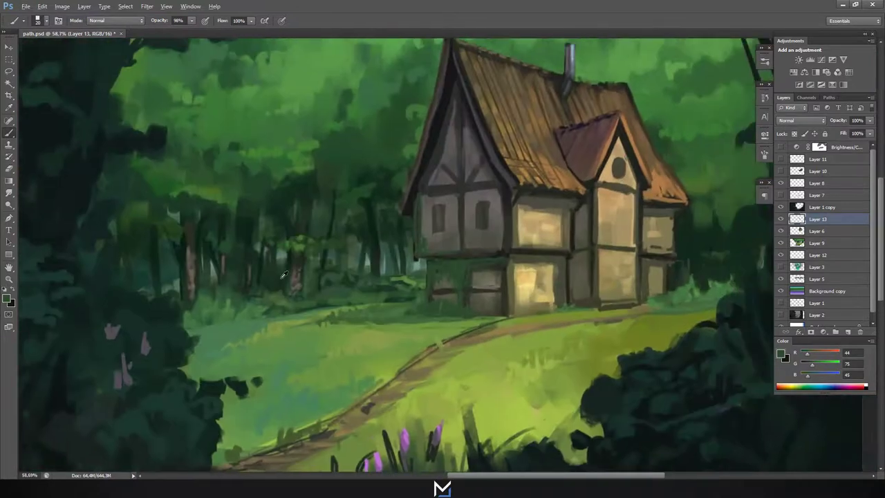
pyautogui.scroll(2, 487, 244)
pyautogui.keyDown('ctrl'); pyautogui.click(488, 243); pyautogui.keyUp('ctrl')
pyautogui.rightClick(488, 243)
pyautogui.keyDown('alt'); pyautogui.click(516, 304); pyautogui.keyUp('alt')
pyautogui.moveTo(521, 301); pyautogui.dragTo(521, 388)
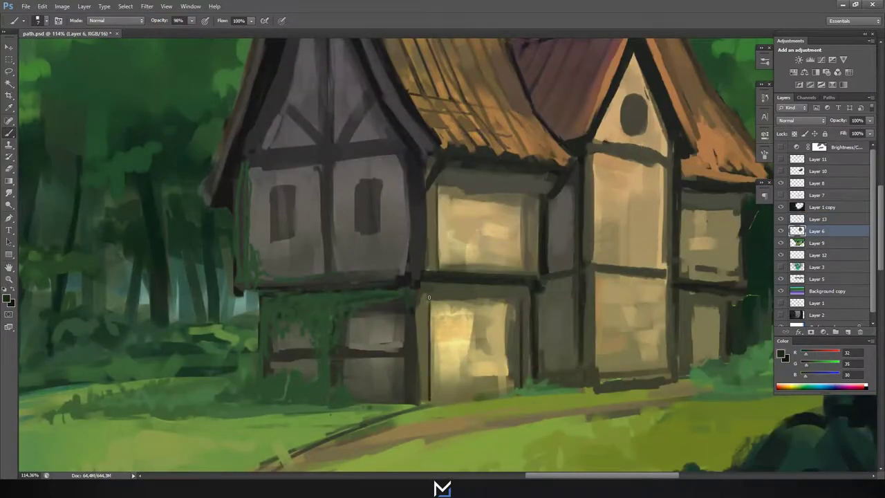
# With a smaller dark brush, darken the upper window ledge and left doorframe, then save.
pyautogui.keyDown('alt'); pyautogui.click(481, 173); pyautogui.keyUp('alt')
pyautogui.rightClick(453, 246)
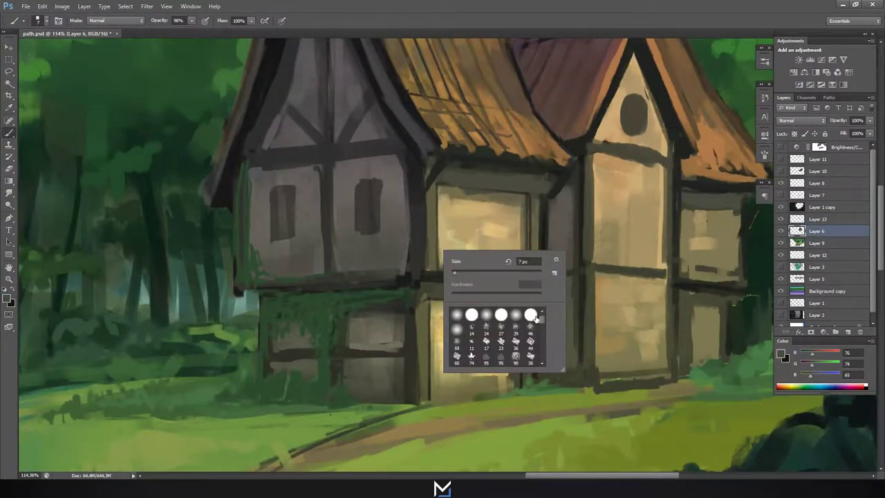
pyautogui.moveTo(461, 262); pyautogui.dragTo(441, 262)
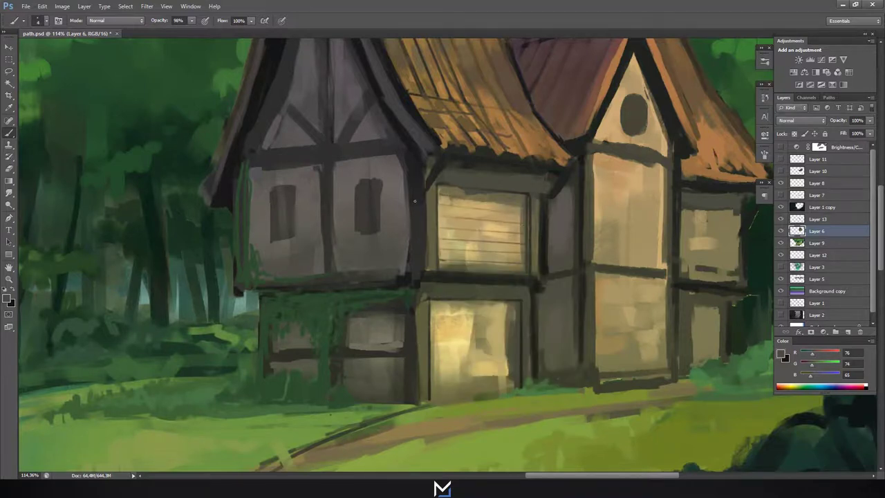
pyautogui.scroll(-5, 474, 211)
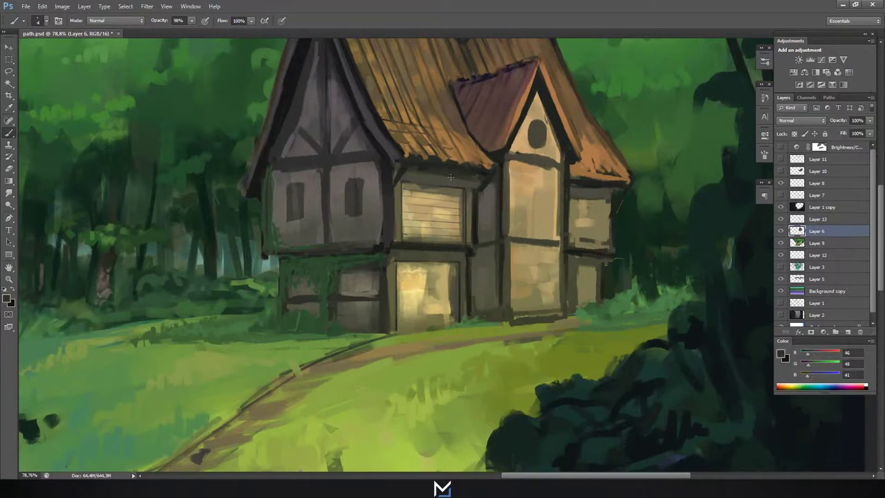
pyautogui.scroll(3, 495, 96)
pyautogui.keyDown('alt'); pyautogui.click(415, 239); pyautogui.keyUp('alt')
pyautogui.moveTo(408, 238); pyautogui.dragTo(495, 246)
pyautogui.moveTo(395, 260); pyautogui.dragTo(395, 408)
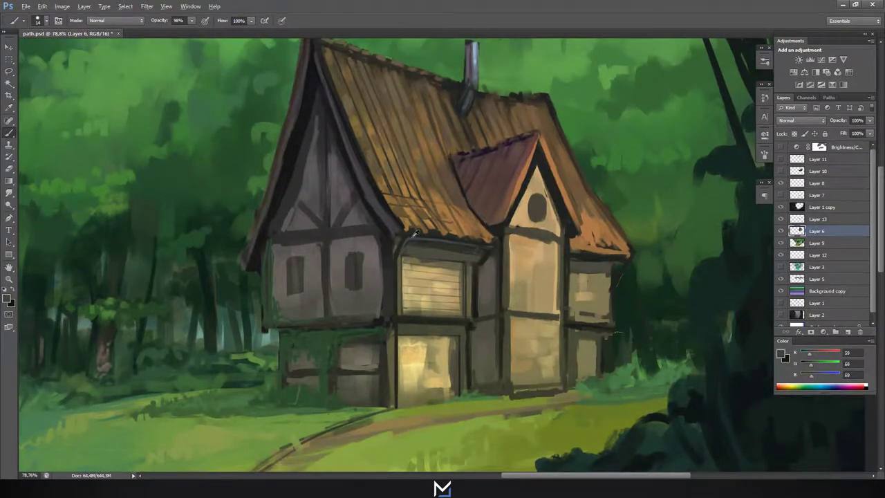
pyautogui.scroll(-4, 607, 288)
pyautogui.hotkey('ctrl', 's')
# Switch to Layer 1 copy, reduce the brush to 32 px and sample a very dark colour.
pyautogui.hotkey('alt', ']')
pyautogui.hotkey('alt', ']')
pyautogui.rightClick(441, 334)
pyautogui.keyDown('alt'); pyautogui.click(196, 345); pyautogui.keyUp('alt')
pyautogui.rightClick(258, 344)
pyautogui.keyDown('alt'); pyautogui.click(134, 332); pyautogui.keyUp('alt')
pyautogui.rightClick(134, 325)
pyautogui.rightClick(185, 332)
pyautogui.keyDown('alt'); pyautogui.click(174, 320); pyautogui.keyUp('alt')
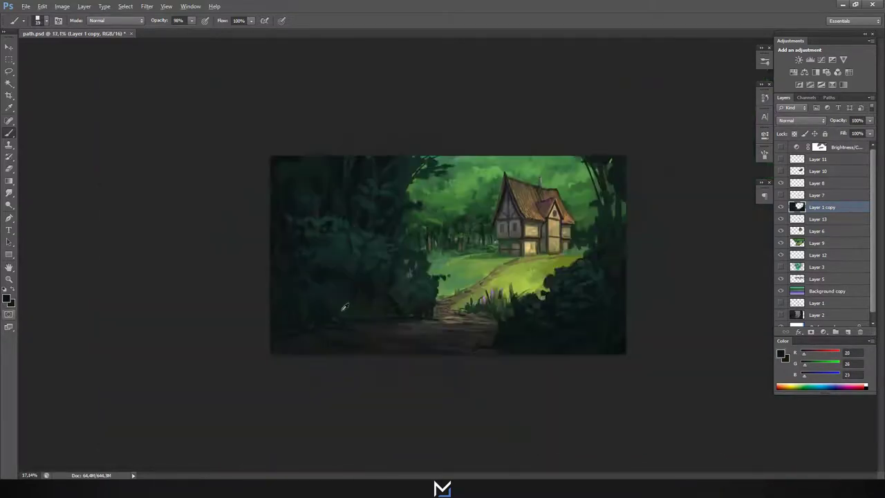
# Shrink the brush and sample dark ground and foliage colours near the path.
pyautogui.keyDown('alt'); pyautogui.click(683, 309); pyautogui.keyUp('alt')
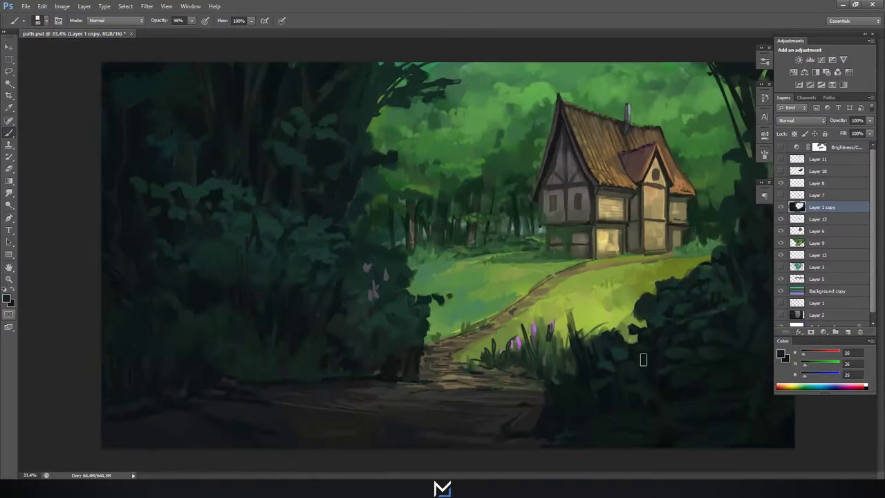
pyautogui.press('[')
pyautogui.keyDown('alt'); pyautogui.click(242, 356); pyautogui.keyUp('alt')
pyautogui.keyDown('alt'); pyautogui.click(197, 380); pyautogui.keyUp('alt')
pyautogui.keyDown('alt'); pyautogui.click(204, 378); pyautogui.keyUp('alt')
pyautogui.keyDown('alt'); pyautogui.click(377, 382); pyautogui.keyUp('alt')
pyautogui.rightClick(377, 382)
pyautogui.press('Escape')
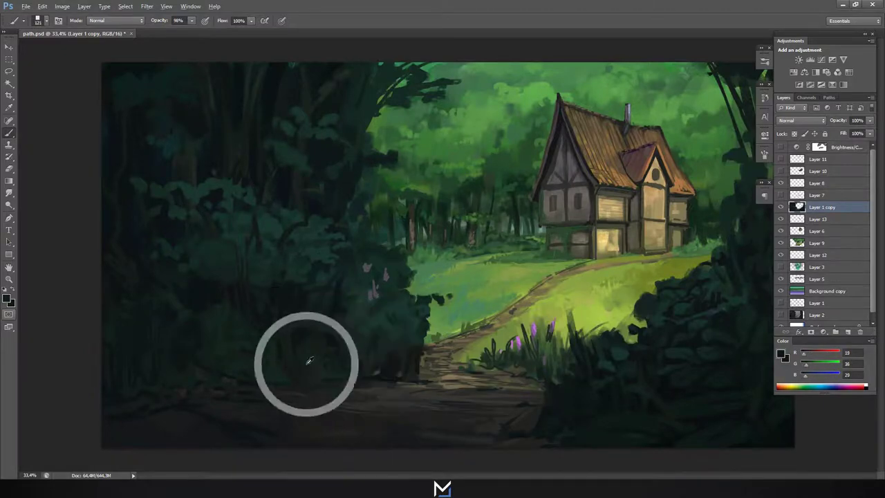
# Sample a path grey and lighten the path where it meets the dark foreground.
pyautogui.keyDown('alt'); pyautogui.click(379, 377); pyautogui.keyUp('alt')
pyautogui.rightClick(379, 377)
pyautogui.press('Escape')
pyautogui.keyDown('alt'); pyautogui.click(460, 374); pyautogui.keyUp('alt')
pyautogui.moveTo(440, 374)
pyautogui.mouseDown()
pyautogui.moveTo(422, 358)
pyautogui.moveTo(446, 347)
pyautogui.mouseUp()
pyautogui.keyDown('alt'); pyautogui.click(477, 389); pyautogui.keyUp('alt')
# Set the brush to Color Dodge, paint warm tan sunlit patches on the path, and save.
pyautogui.hotkey('alt', 'shift', 'd')
pyautogui.click(530, 409)
pyautogui.press('Return')
pyautogui.rightClick(491, 381)
pyautogui.press('Escape')
pyautogui.keyDown('alt'); pyautogui.click(606, 254); pyautogui.keyUp('alt')
pyautogui.moveTo(457, 377); pyautogui.dragTo(434, 352)
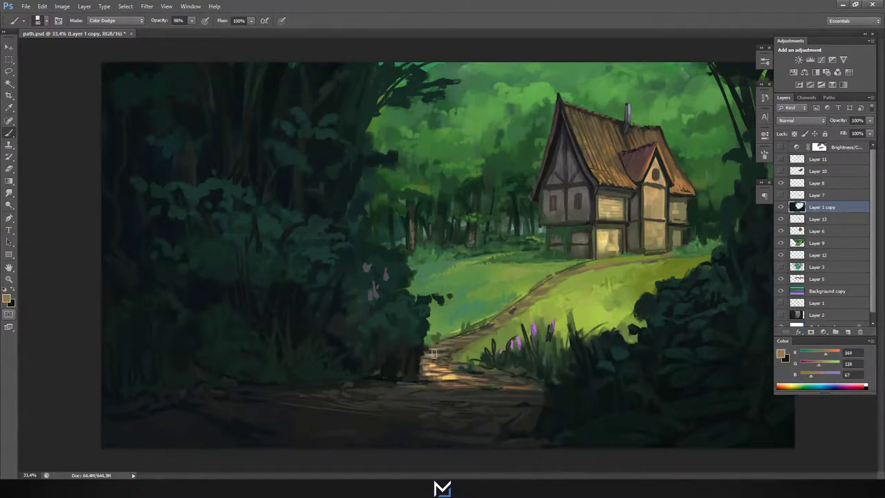
pyautogui.hotkey('ctrl', '-')
pyautogui.hotkey('ctrl', 's')
pyautogui.hotkey('ctrl', '+')
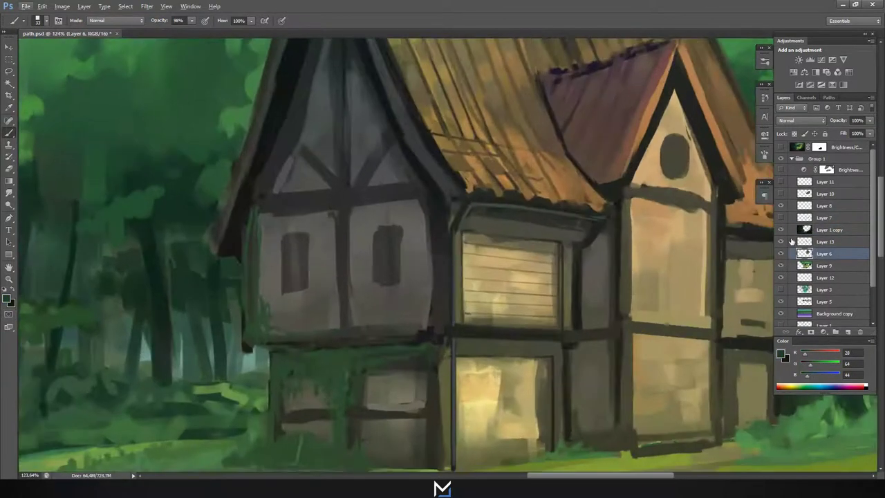
# On Layer 13, sample a dark wall colour and darken the wall's lower-left corner.
pyautogui.click(793, 240)
pyautogui.rightClick(270, 271)
pyautogui.click(270, 404)
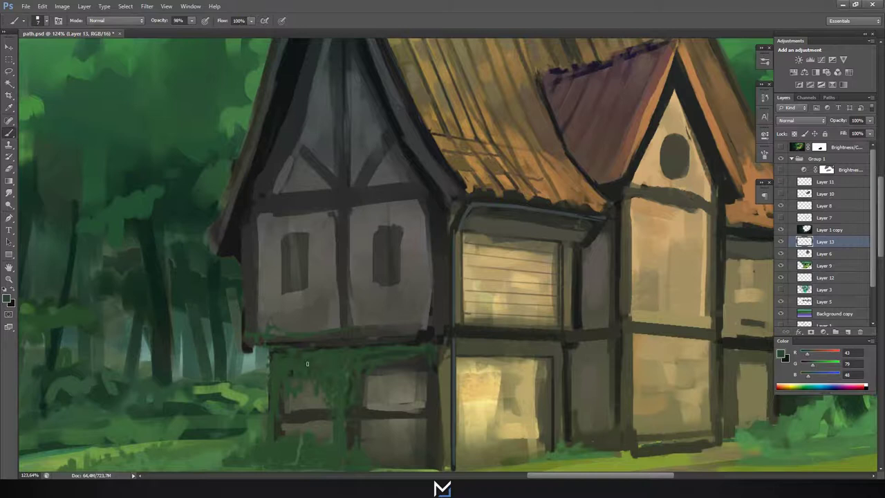
pyautogui.keyDown('alt'); pyautogui.click(261, 351); pyautogui.keyUp('alt')
pyautogui.moveTo(253, 321); pyautogui.dragTo(247, 338)
# Choose a smaller brush tip and paint small ivy leaves up the left wall.
pyautogui.rightClick(275, 348)
pyautogui.click(254, 330)
pyautogui.rightClick(255, 276)
pyautogui.click(255, 269)
pyautogui.rightClick(263, 330)
pyautogui.click(262, 312)
pyautogui.rightClick(277, 276)
pyautogui.click(275, 276)
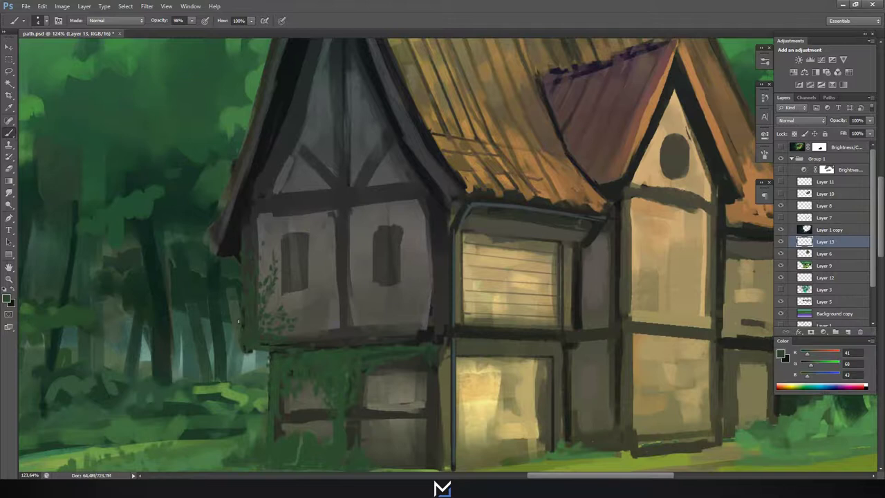
# Zoom to fit the whole painting and sample a dark forest green.
pyautogui.hotkey('ctrl', '0')
pyautogui.scroll(3, 473, 296)
pyautogui.scroll(2, 473, 296)
pyautogui.rightClick(473, 295)
pyautogui.click(448, 242)
# Sample a range of forest greens from the trees and save the painting.
pyautogui.keyDown('alt'); pyautogui.click(391, 215); pyautogui.keyUp('alt')
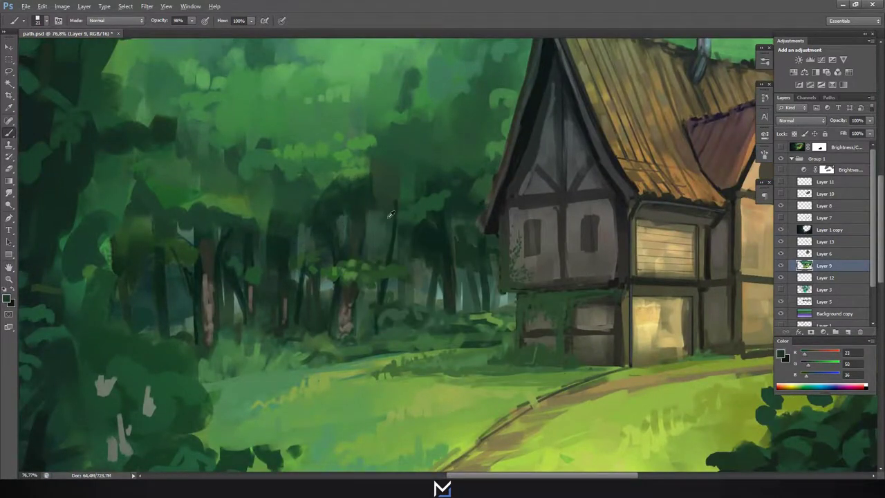
pyautogui.hotkey('ctrl', '0')
pyautogui.scroll(3, 469, 252)
pyautogui.keyDown('alt'); pyautogui.click(469, 252); pyautogui.keyUp('alt')
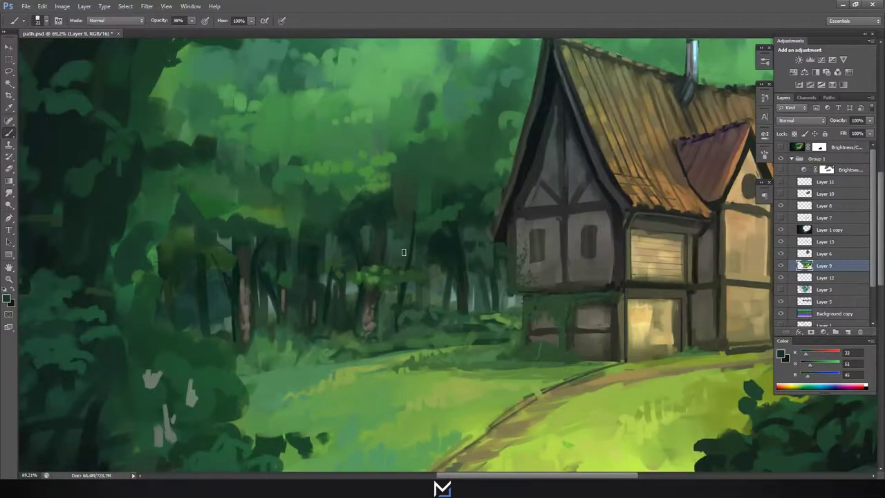
pyautogui.keyDown('alt'); pyautogui.click(463, 213); pyautogui.keyUp('alt')
pyautogui.keyDown('alt'); pyautogui.click(465, 307); pyautogui.keyUp('alt')
pyautogui.hotkey('ctrl', 's')
pyautogui.keyDown('alt'); pyautogui.click(548, 378); pyautogui.keyUp('alt')
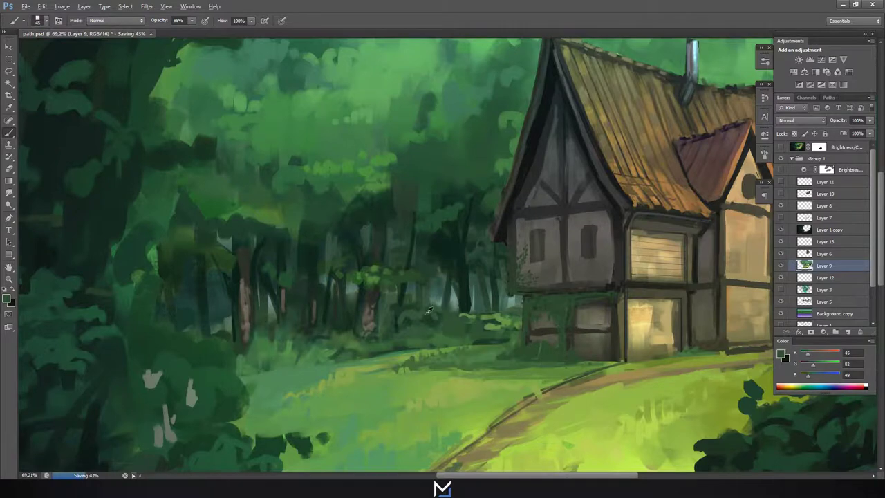
pyautogui.keyDown('alt'); pyautogui.click(416, 336); pyautogui.keyUp('alt')
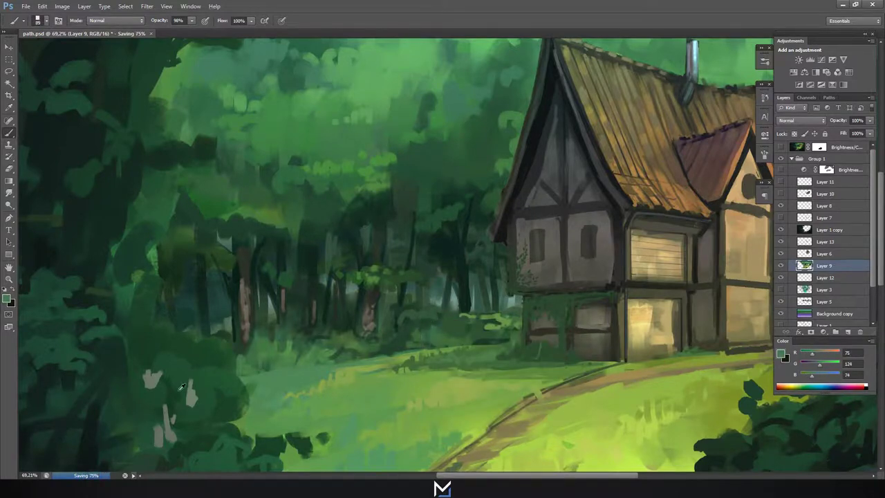
# Adjust the brush tip and paint a lighter teal trunk among the trees.
pyautogui.rightClick(490, 321)
pyautogui.keyDown('alt'); pyautogui.click(399, 331); pyautogui.keyUp('alt')
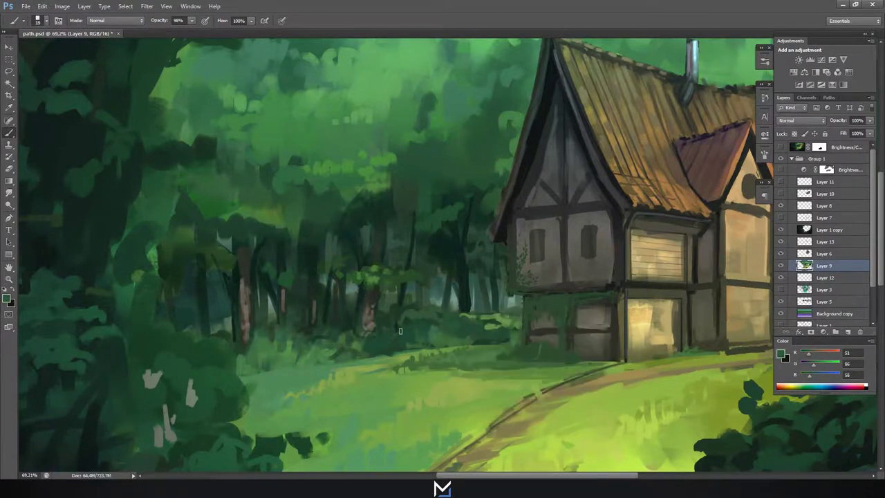
pyautogui.keyDown('alt'); pyautogui.click(239, 351); pyautogui.keyUp('alt')
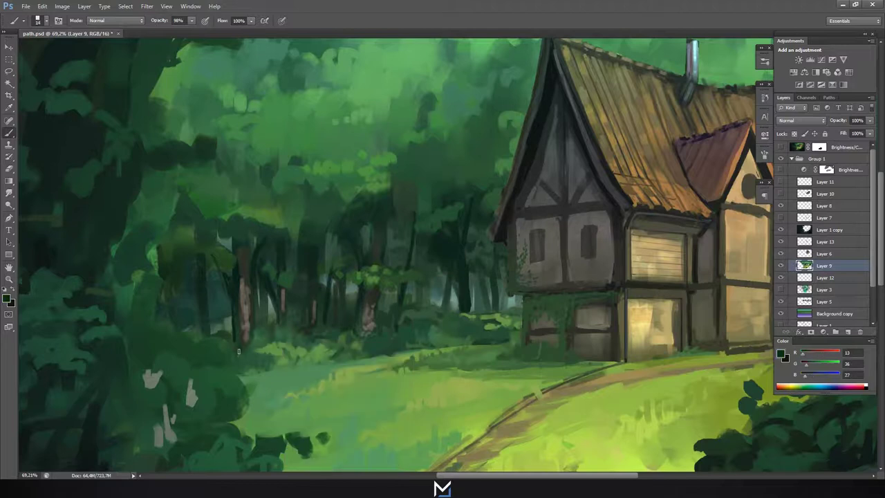
pyautogui.rightClick(277, 197)
pyautogui.keyDown('alt'); pyautogui.click(359, 344); pyautogui.keyUp('alt')
pyautogui.keyDown('alt'); pyautogui.click(318, 334); pyautogui.keyUp('alt')
pyautogui.rightClick(330, 334)
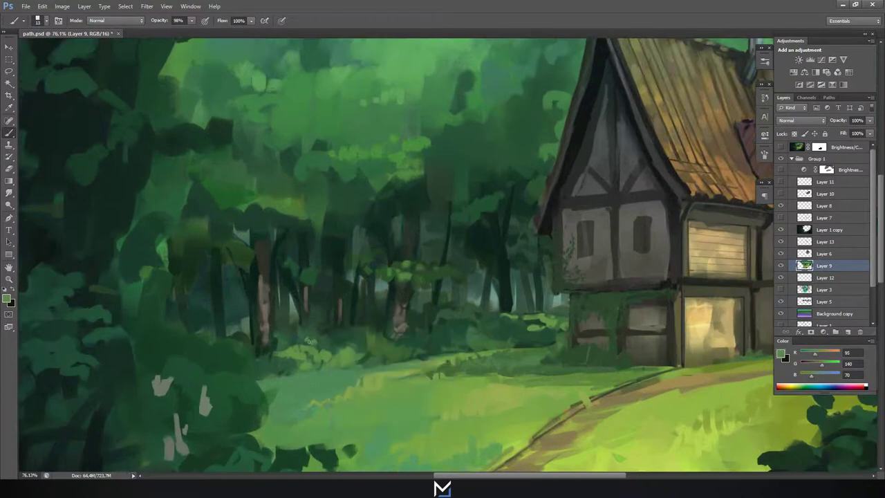
pyautogui.rightClick(333, 312)
pyautogui.keyDown('alt'); pyautogui.click(285, 314); pyautogui.keyUp('alt')
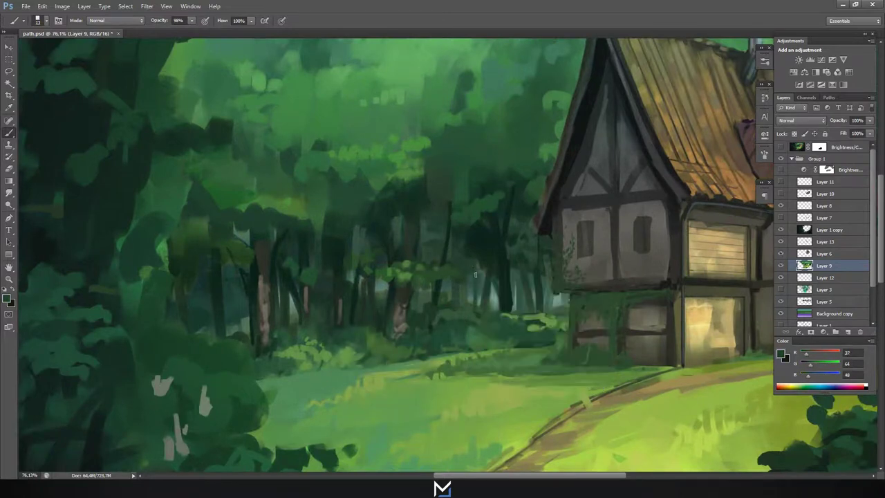
pyautogui.moveTo(238, 232); pyautogui.dragTo(256, 286)
# With a flat rectangular brush tip, dab small green leaves among the forest trees.
pyautogui.keyDown('alt'); pyautogui.click(246, 237); pyautogui.keyUp('alt')
pyautogui.keyDown('alt'); pyautogui.click(242, 248); pyautogui.keyUp('alt')
pyautogui.rightClick(257, 250)
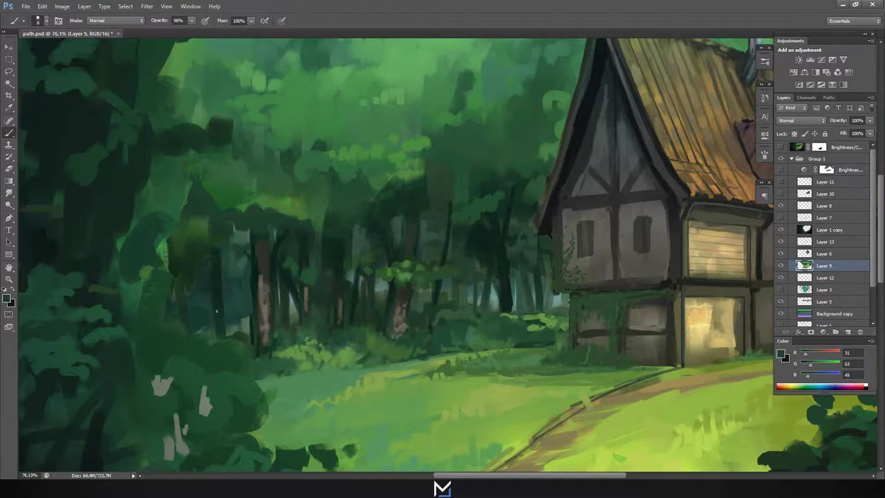
pyautogui.keyDown('alt'); pyautogui.click(331, 287); pyautogui.keyUp('alt')
pyautogui.rightClick(301, 193)
pyautogui.moveTo(298, 200); pyautogui.dragTo(321, 208)
pyautogui.keyDown('alt'); pyautogui.click(264, 212); pyautogui.keyUp('alt')
pyautogui.moveTo(194, 166); pyautogui.dragTo(235, 201)
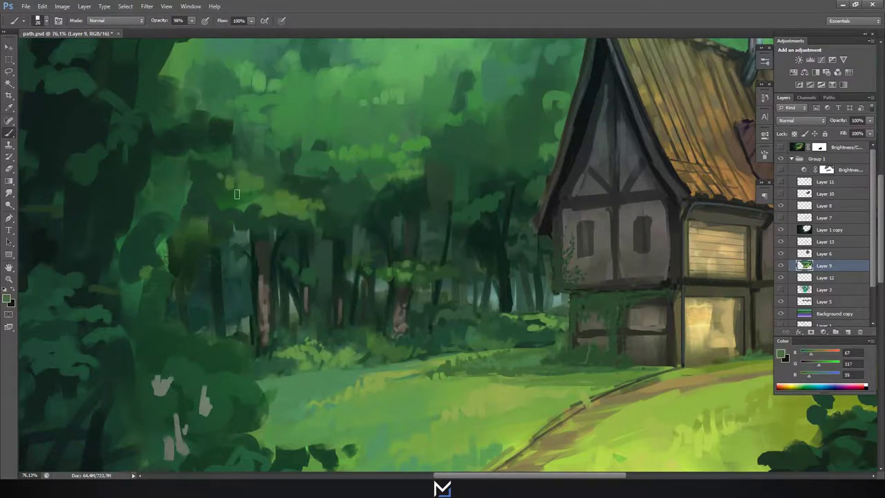
# Paint dark brown tree trunks into the forest.
pyautogui.keyDown('alt'); pyautogui.click(291, 107); pyautogui.keyUp('alt')
pyautogui.keyDown('alt'); pyautogui.click(262, 268); pyautogui.keyUp('alt')
pyautogui.moveTo(257, 243); pyautogui.dragTo(273, 338)
pyautogui.keyDown('alt'); pyautogui.click(406, 276); pyautogui.keyUp('alt')
pyautogui.moveTo(307, 286); pyautogui.dragTo(308, 310)
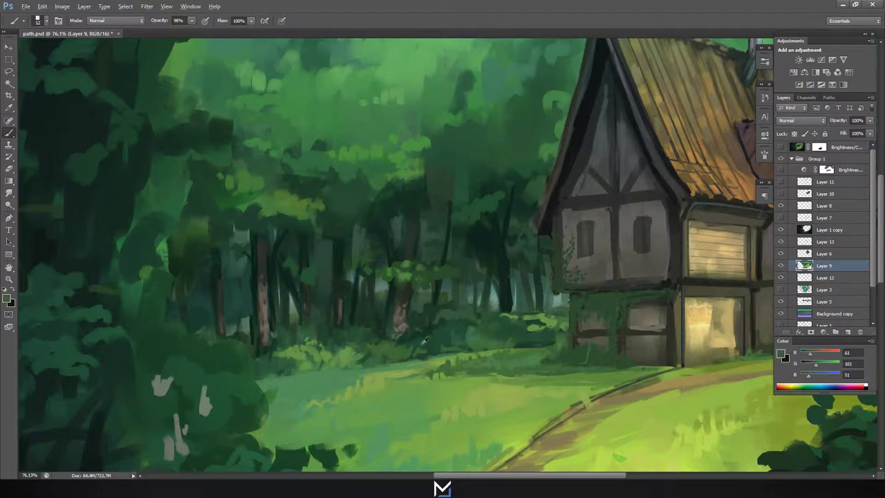
# Pick a lighter green and new brush tip, then zoom into the forest area.
pyautogui.keyDown('alt'); pyautogui.click(351, 352); pyautogui.keyUp('alt')
pyautogui.rightClick(320, 357)
pyautogui.click(335, 371)
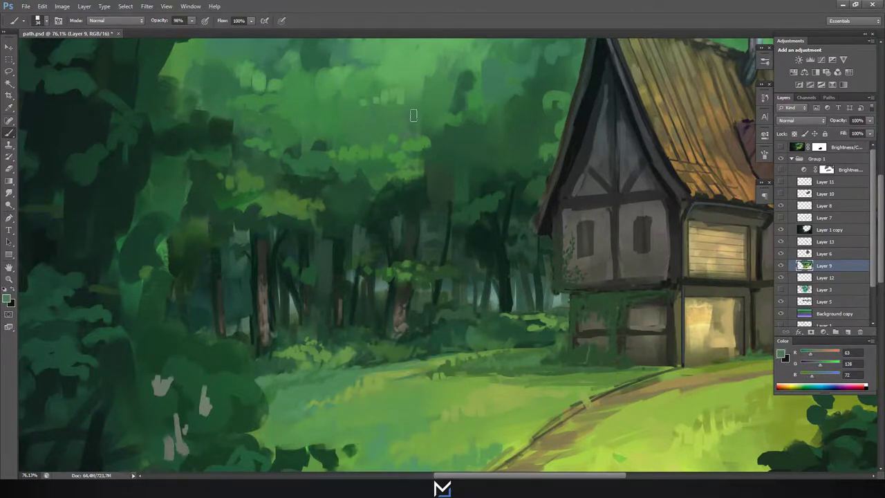
pyautogui.hotkey('ctrl', '0')
pyautogui.moveTo(342, 336); pyautogui.dragTo(382, 244)
# Sample darker and olive greens from the trees and resize the brush tip.
pyautogui.rightClick(382, 243)
pyautogui.keyDown('alt'); pyautogui.click(338, 304); pyautogui.keyUp('alt')
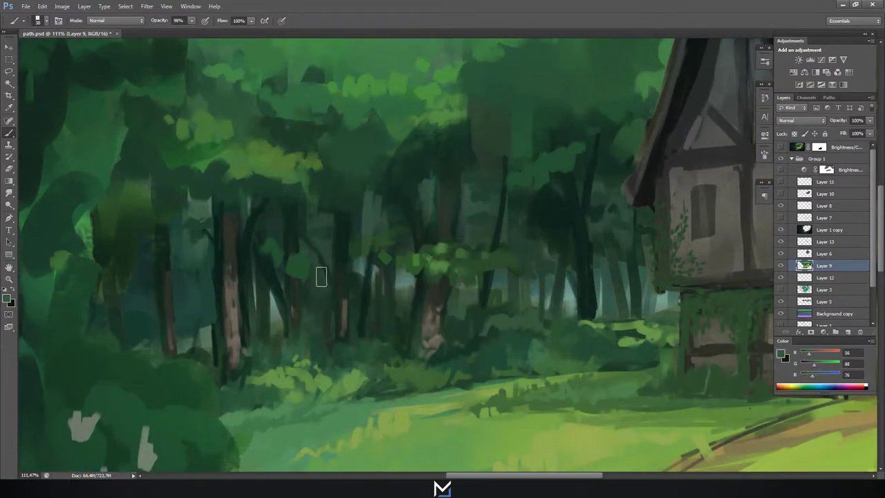
pyautogui.keyDown('alt'); pyautogui.click(316, 318); pyautogui.keyUp('alt')
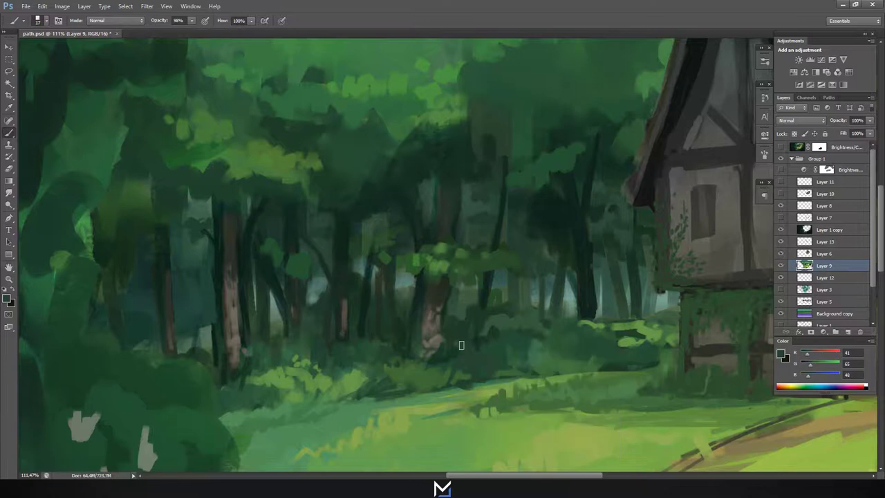
pyautogui.keyDown('alt'); pyautogui.click(632, 260); pyautogui.keyUp('alt')
pyautogui.rightClick(593, 235)
pyautogui.keyDown('alt'); pyautogui.click(567, 276); pyautogui.keyUp('alt')
pyautogui.rightClick(546, 235)
pyautogui.press('Escape')
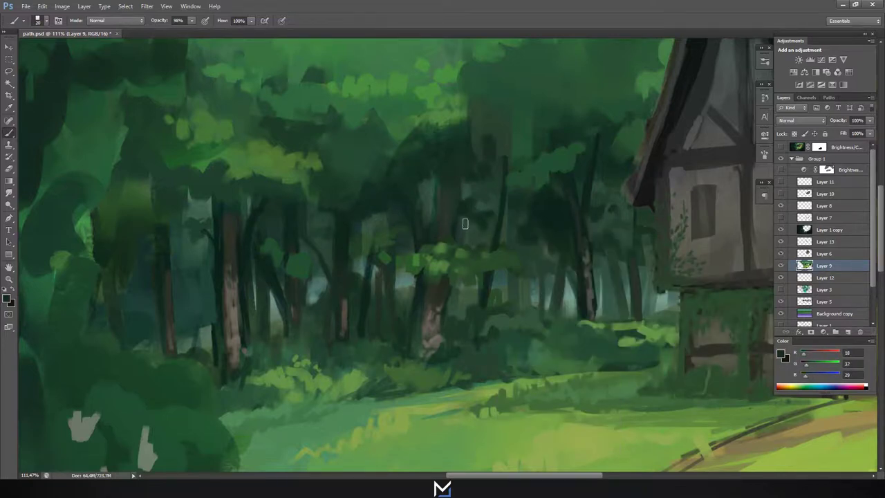
pyautogui.keyDown('alt'); pyautogui.click(490, 243); pyautogui.keyUp('alt')
# On Layer 1 copy, paint light green grass strokes in the foreground.
pyautogui.hotkey('ctrl', '0')
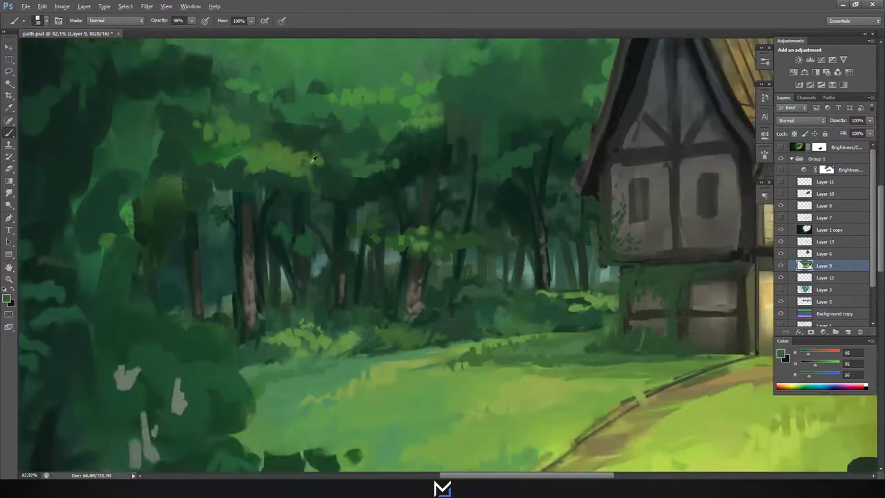
pyautogui.keyDown('ctrl'); pyautogui.click(443, 370); pyautogui.keyUp('ctrl')
pyautogui.scroll(5, 443, 370)
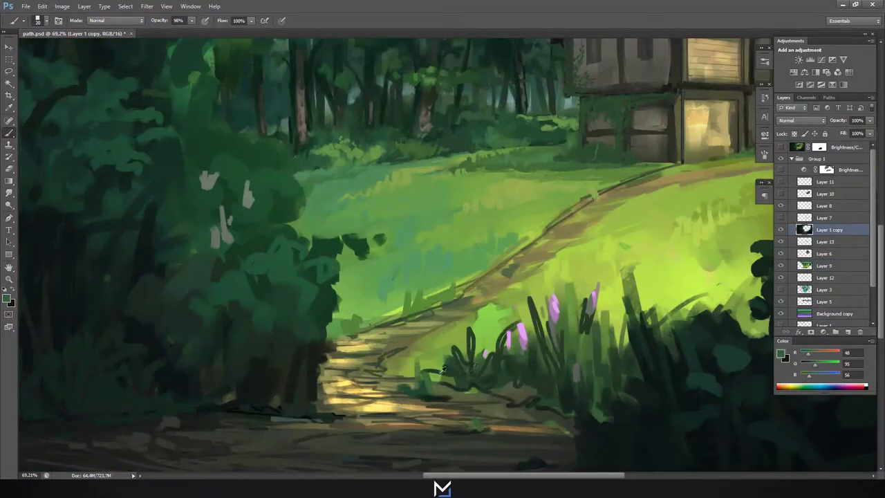
pyautogui.moveTo(434, 395); pyautogui.dragTo(431, 381)
# Deepen the flower pink to purple-pink, dab blossoms into the left bush, then select Layer 6.
pyautogui.keyDown('alt'); pyautogui.click(557, 309); pyautogui.keyUp('alt')
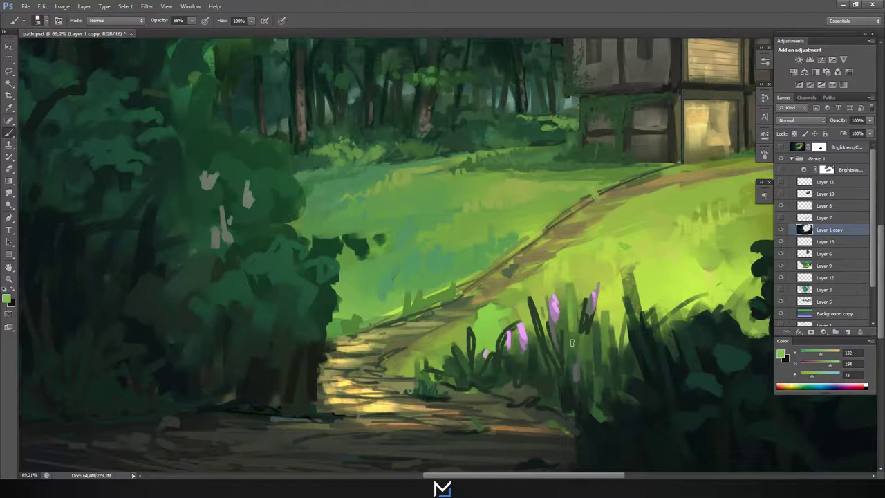
pyautogui.click(6, 299)
pyautogui.click(456, 395)
pyautogui.click(645, 346)
pyautogui.moveTo(232, 239); pyautogui.dragTo(230, 215)
pyautogui.keyDown('alt'); pyautogui.click(209, 233); pyautogui.keyUp('alt')
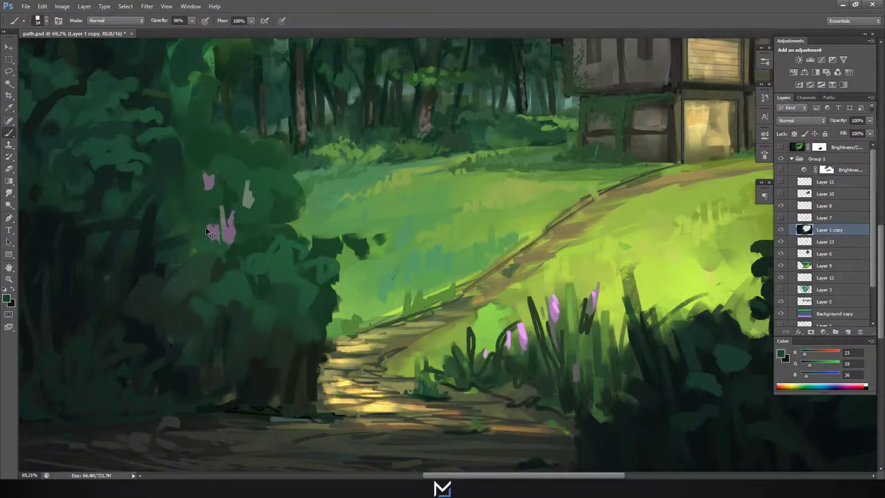
pyautogui.hotkey('ctrl', '0')
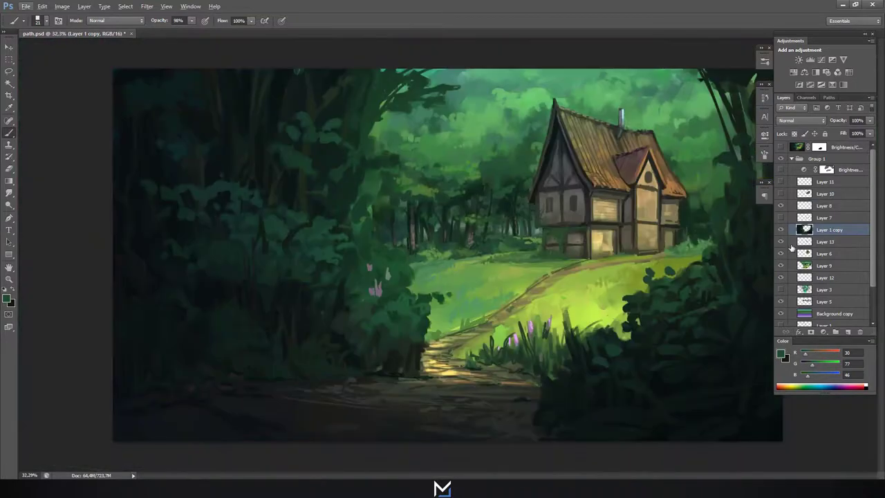
pyautogui.click(792, 251)
# Paint a light olive stroke along the path edge below the cottage.
pyautogui.keyDown('alt'); pyautogui.scroll(6, 721, 214); pyautogui.keyUp('alt')
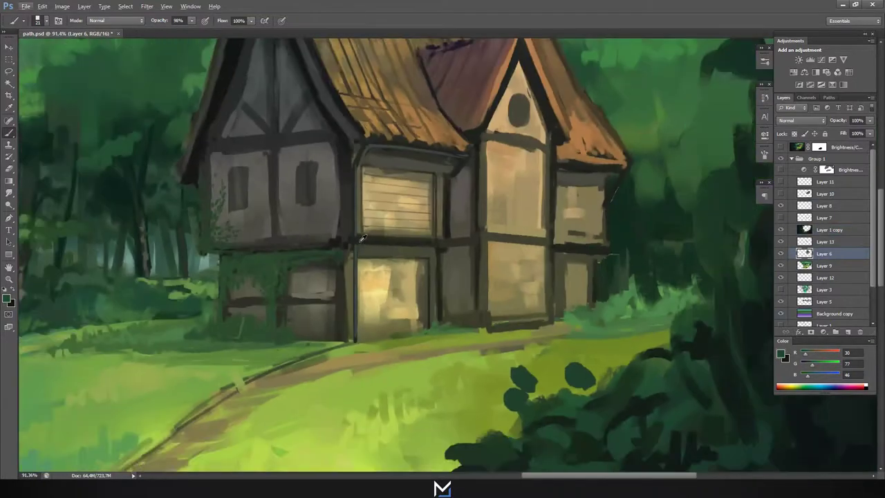
pyautogui.keyDown('alt'); pyautogui.click(567, 325); pyautogui.keyUp('alt')
pyautogui.moveTo(470, 331); pyautogui.dragTo(558, 327)
# Outline the new cottage door with a dark edge and darken its panels.
pyautogui.keyDown('alt'); pyautogui.click(510, 326); pyautogui.keyUp('alt')
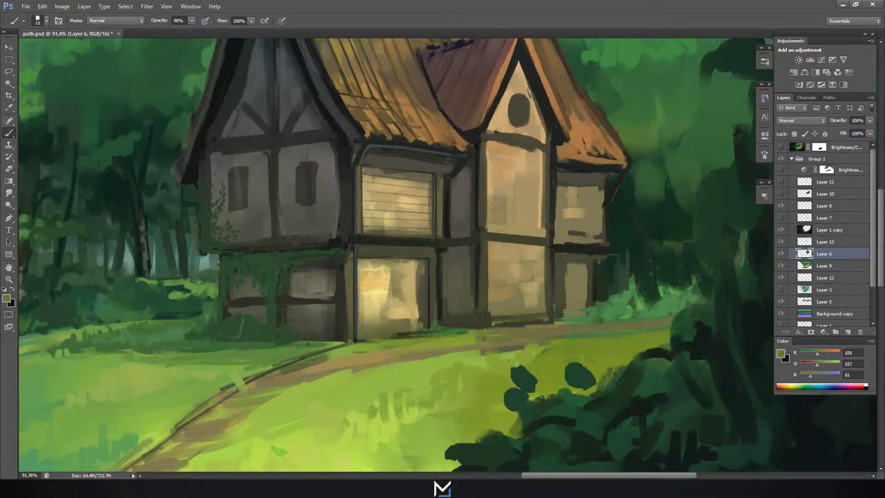
pyautogui.rightClick(530, 257)
pyautogui.click(502, 247)
pyautogui.moveTo(502, 250); pyautogui.dragTo(533, 312)
pyautogui.moveTo(519, 254); pyautogui.dragTo(515, 289)
pyautogui.keyDown('alt'); pyautogui.click(529, 276); pyautogui.keyUp('alt')
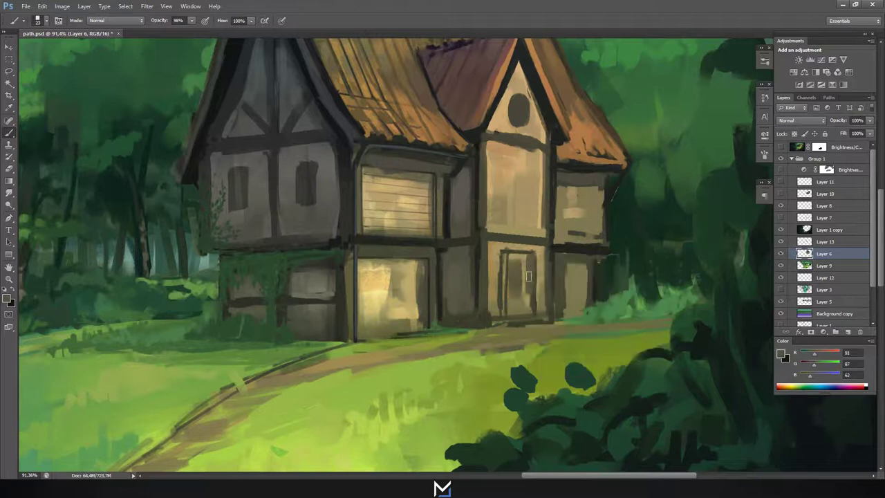
pyautogui.keyDown('alt'); pyautogui.click(535, 262); pyautogui.keyUp('alt')
pyautogui.moveTo(513, 254); pyautogui.dragTo(520, 311)
# Resize the brush and repaint the door's left edge with darker vertical strokes.
pyautogui.rightClick(529, 245)
pyautogui.keyDown('alt'); pyautogui.click(548, 246); pyautogui.keyUp('alt')
pyautogui.moveTo(505, 253); pyautogui.dragTo(499, 318)
pyautogui.keyDown('alt'); pyautogui.click(527, 255); pyautogui.keyUp('alt')
pyautogui.keyDown('alt'); pyautogui.click(539, 224); pyautogui.keyUp('alt')
pyautogui.rightClick(530, 269)
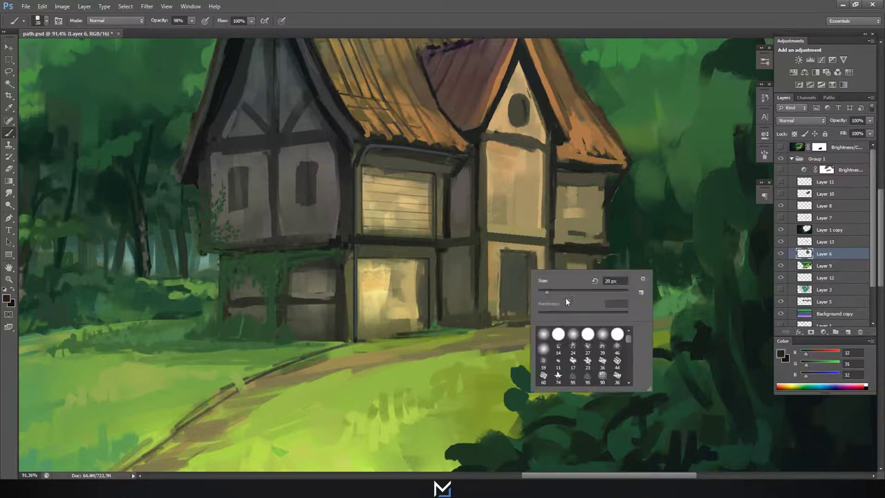
pyautogui.rightClick(533, 251)
pyautogui.keyDown('alt'); pyautogui.click(513, 274); pyautogui.keyUp('alt')
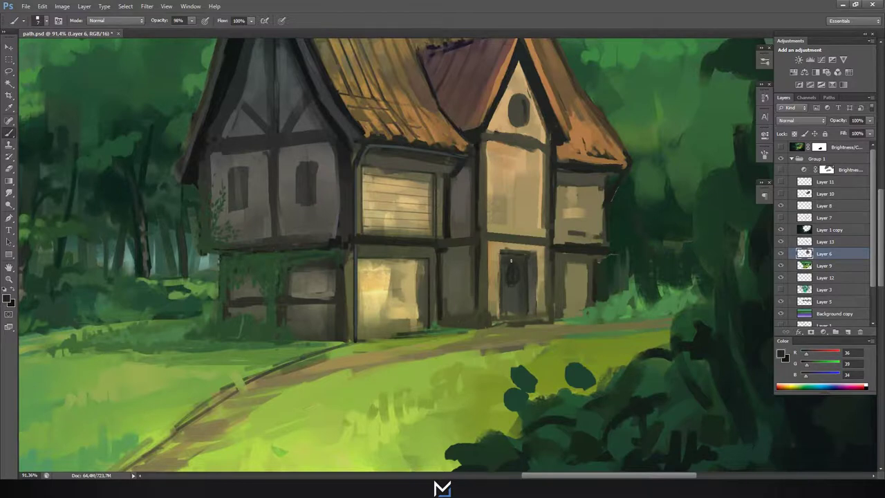
# Give the door window pale grey-teal glass divided by a dark cross.
pyautogui.click(781, 354)
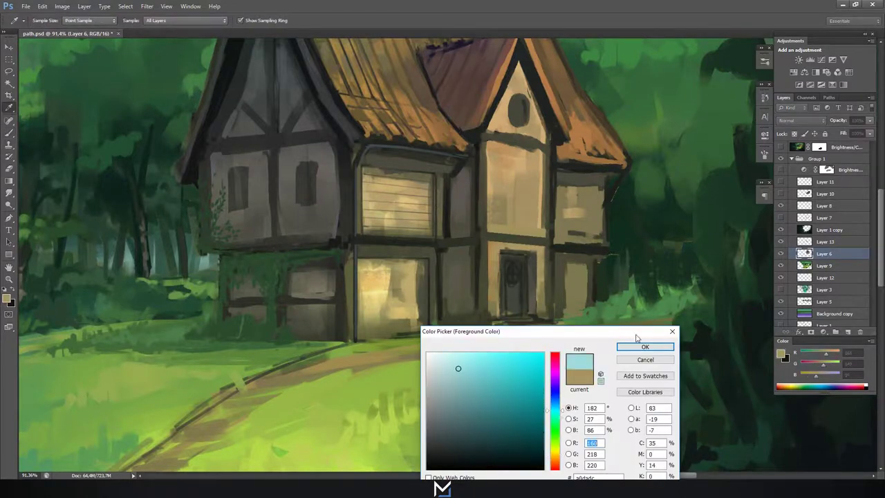
pyautogui.click(515, 277)
pyautogui.scroll(3, 514, 276)
pyautogui.keyDown('alt'); pyautogui.click(511, 299); pyautogui.keyUp('alt')
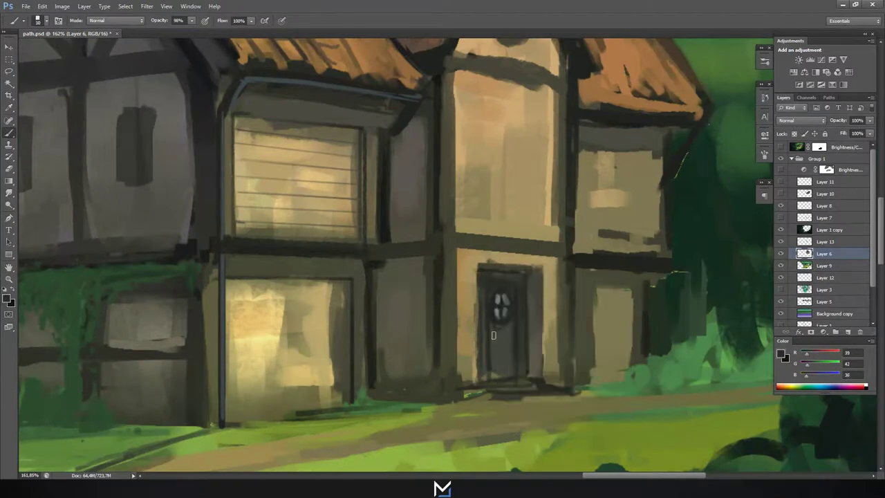
pyautogui.rightClick(551, 339)
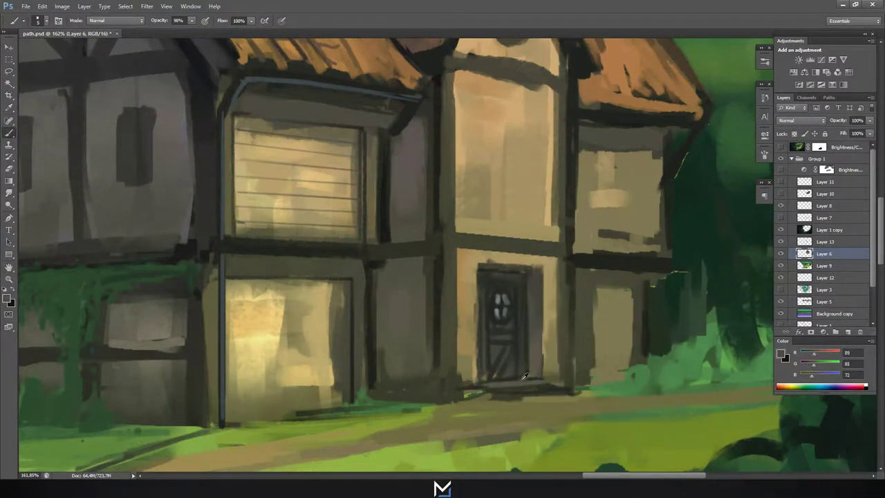
# Sample a light wall tan and set the brush blending mode to Color Dodge.
pyautogui.hotkey('ctrl', '0')
pyautogui.scroll(5, 661, 205)
pyautogui.rightClick(596, 315)
pyautogui.press('Escape')
pyautogui.keyDown('alt'); pyautogui.click(596, 320); pyautogui.keyUp('alt')
pyautogui.rightClick(612, 317)
pyautogui.press('Escape')
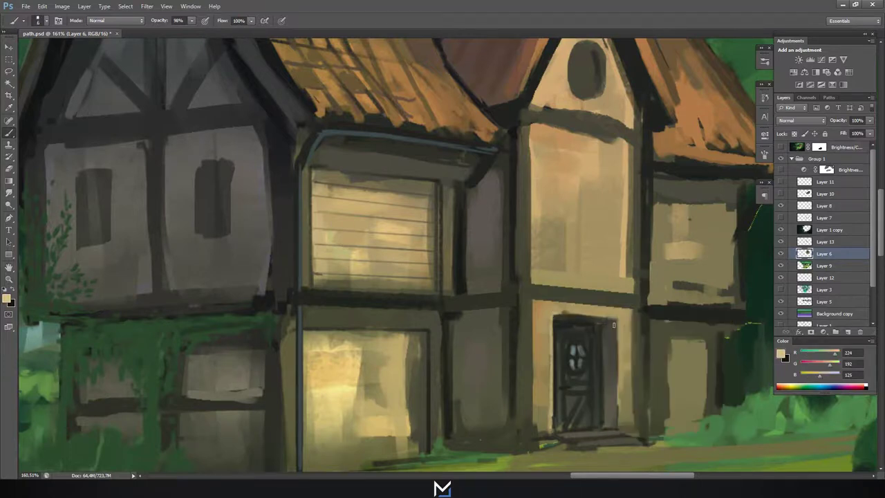
pyautogui.hotkey('alt', 'shift', 'd')
pyautogui.keyDown('alt'); pyautogui.click(574, 376); pyautogui.keyUp('alt')
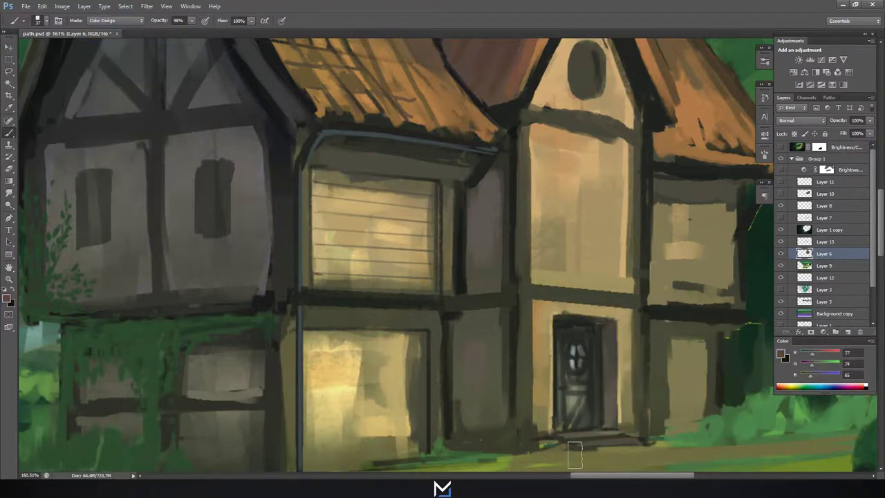
# Back in Normal mode, darken the beams and pillars around the door.
pyautogui.hotkey('ctrl', '0')
pyautogui.scroll(5, 514, 274)
pyautogui.hotkey('shift', 'alt', 'n')
pyautogui.keyDown('alt'); pyautogui.click(595, 370); pyautogui.keyUp('alt')
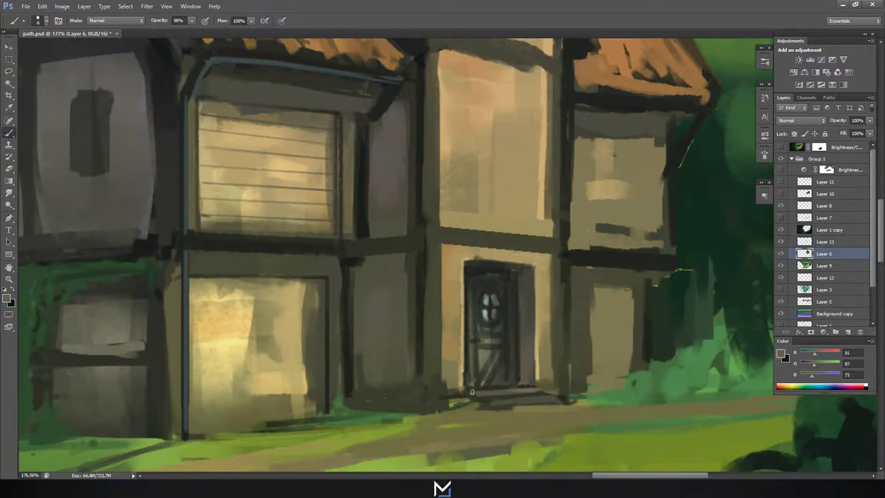
pyautogui.moveTo(475, 229); pyautogui.dragTo(531, 229)
pyautogui.moveTo(441, 274); pyautogui.dragTo(441, 384)
pyautogui.moveTo(409, 277); pyautogui.dragTo(408, 385)
# Highlight the central pillar in light tan and darken the side posts with timber colour.
pyautogui.press('x')
pyautogui.moveTo(427, 325); pyautogui.dragTo(426, 267)
pyautogui.moveTo(423, 184); pyautogui.dragTo(423, 89)
pyautogui.moveTo(425, 211)
pyautogui.mouseDown()
pyautogui.moveTo(426, 60)
pyautogui.moveTo(440, 225)
pyautogui.mouseUp()
pyautogui.keyDown('alt'); pyautogui.click(432, 173); pyautogui.keyUp('alt')
pyautogui.moveTo(550, 75); pyautogui.dragTo(550, 203)
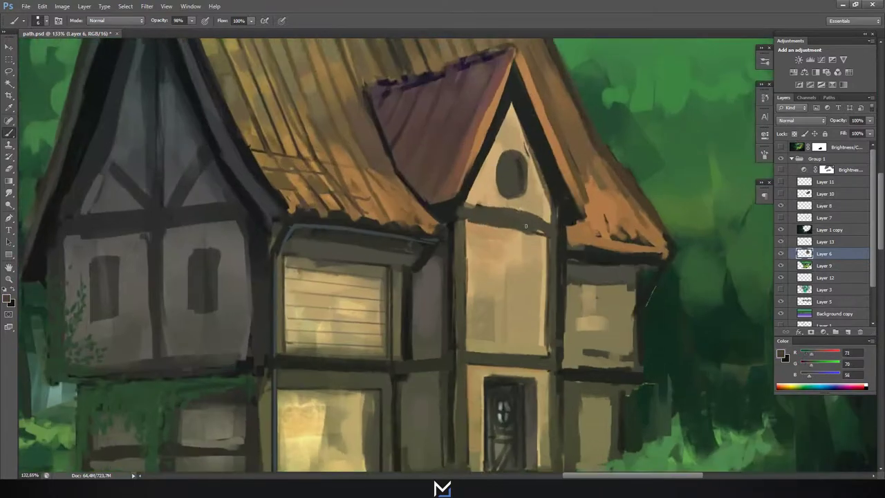
pyautogui.keyDown('alt'); pyautogui.click(510, 174); pyautogui.keyUp('alt')
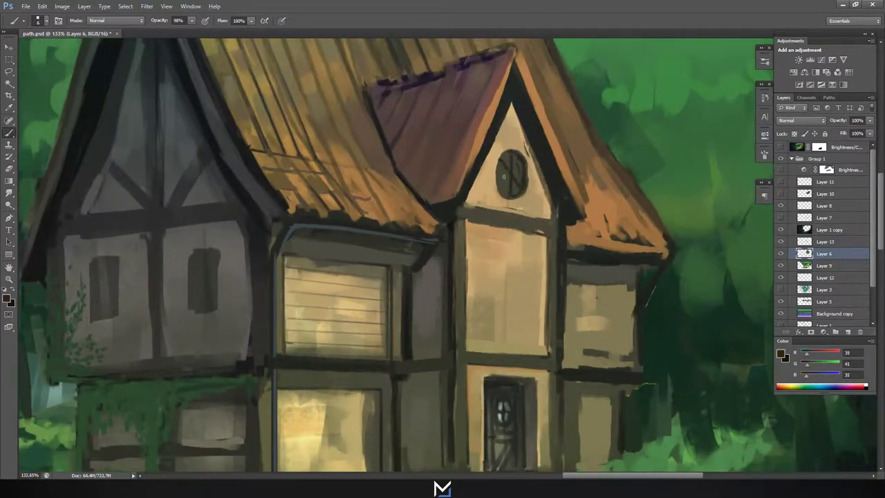
# Paint a dark ring around the round gable window and outline the gable triangle around it.
pyautogui.keyDown('alt'); pyautogui.click(518, 171); pyautogui.keyUp('alt')
pyautogui.keyDown('alt'); pyautogui.click(502, 181); pyautogui.keyUp('alt')
pyautogui.press('x')
pyautogui.press('x')
pyautogui.press('x')
pyautogui.rightClick(505, 178)
pyautogui.moveTo(495, 154)
pyautogui.mouseDown()
pyautogui.moveTo(527, 147)
pyautogui.moveTo(488, 201)
pyautogui.mouseUp()
pyautogui.moveTo(515, 98); pyautogui.dragTo(511, 142)
pyautogui.keyDown('alt'); pyautogui.click(499, 112); pyautogui.keyUp('alt')
pyautogui.moveTo(492, 111); pyautogui.dragTo(529, 160)
pyautogui.moveTo(462, 205); pyautogui.dragTo(495, 104)
# Darken the purple gable roof's right edge with dark purple strokes.
pyautogui.keyDown('alt'); pyautogui.click(495, 103); pyautogui.keyUp('alt')
pyautogui.rightClick(496, 104)
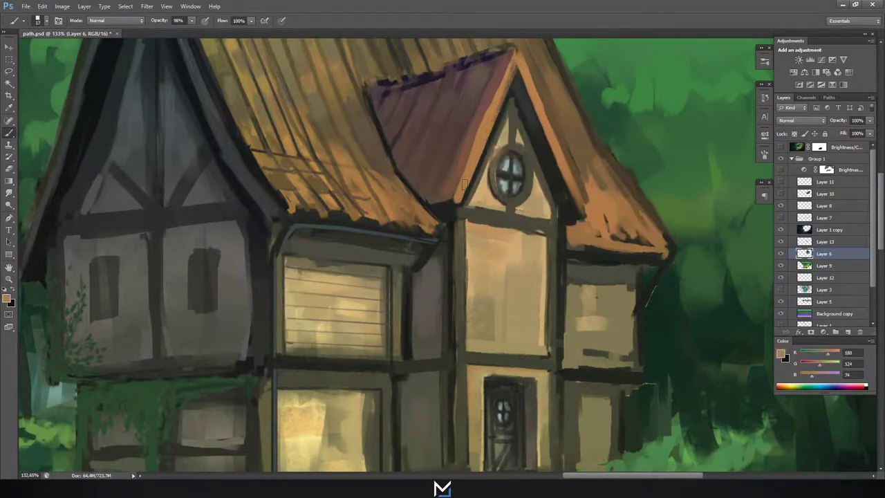
pyautogui.moveTo(517, 54); pyautogui.dragTo(457, 195)
pyautogui.moveTo(387, 101); pyautogui.dragTo(450, 76)
pyautogui.keyDown('alt'); pyautogui.click(484, 90); pyautogui.keyUp('alt')
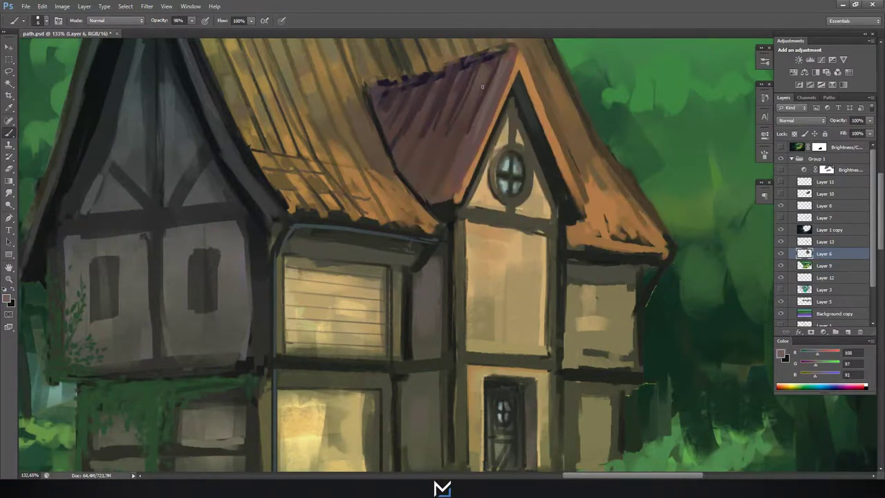
pyautogui.hotkey('ctrl', '0')
pyautogui.scroll(5, 599, 160)
# Smooth the purple roof with greyer strokes and darken its upper-left edge.
pyautogui.keyDown('alt'); pyautogui.click(600, 160); pyautogui.keyUp('alt')
pyautogui.moveTo(600, 161); pyautogui.dragTo(581, 236)
pyautogui.moveTo(541, 214); pyautogui.dragTo(524, 255)
pyautogui.moveTo(545, 208); pyautogui.dragTo(598, 158)
pyautogui.keyDown('alt'); pyautogui.click(584, 184); pyautogui.keyUp('alt')
pyautogui.keyDown('alt'); pyautogui.click(514, 212); pyautogui.keyUp('alt')
pyautogui.moveTo(503, 200); pyautogui.dragTo(480, 175)
# Sample brown, orange and dark purple tones from the eave and roof, adjusting brush options.
pyautogui.keyDown('alt'); pyautogui.click(488, 184); pyautogui.keyUp('alt')
pyautogui.keyDown('alt'); pyautogui.click(453, 159); pyautogui.keyUp('alt')
pyautogui.keyDown('alt'); pyautogui.click(450, 259); pyautogui.keyUp('alt')
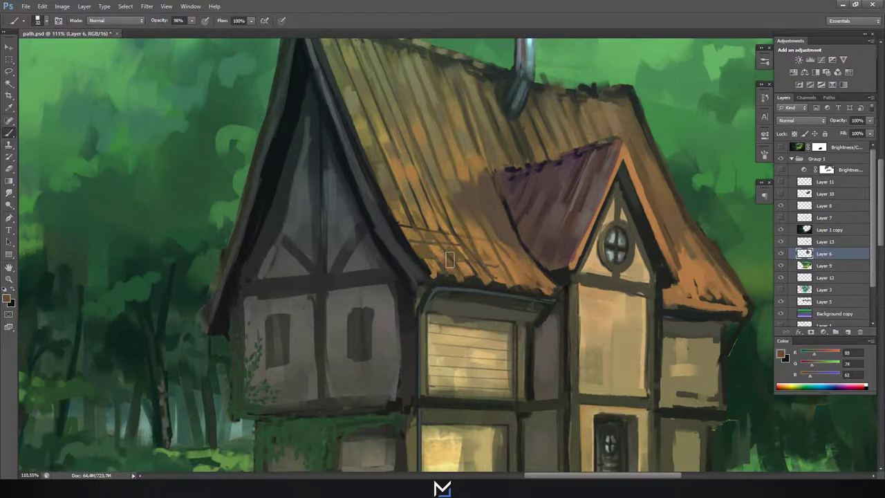
pyautogui.scroll(3, 469, 190)
pyautogui.rightClick(518, 170)
pyautogui.keyDown('alt'); pyautogui.click(458, 185); pyautogui.keyUp('alt')
pyautogui.keyDown('alt'); pyautogui.click(431, 205); pyautogui.keyUp('alt')
pyautogui.rightClick(469, 199)
pyautogui.press('Escape')
pyautogui.rightClick(508, 217)
pyautogui.press('Escape')
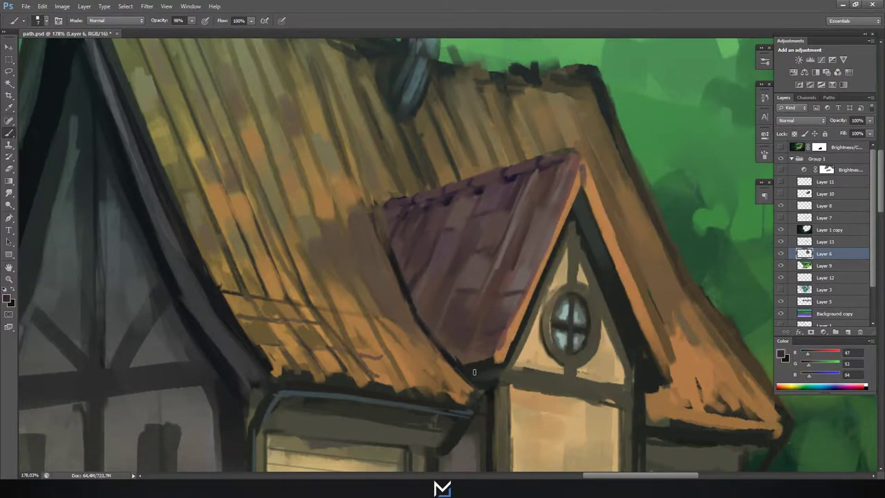
# Paint a dark gutter and downspout along the eave with a grey-green edge highlight.
pyautogui.moveTo(483, 386); pyautogui.dragTo(480, 423)
pyautogui.moveTo(285, 394); pyautogui.dragTo(470, 415)
pyautogui.keyDown('alt'); pyautogui.click(504, 377); pyautogui.keyUp('alt')
pyautogui.moveTo(496, 377); pyautogui.dragTo(519, 370)
pyautogui.scroll(-5, 442, 256)
# Save path.psd and repaint the small upper window darker with pane divisions.
pyautogui.scroll(4, 443, 255)
pyautogui.hotkey('ctrl', 's')
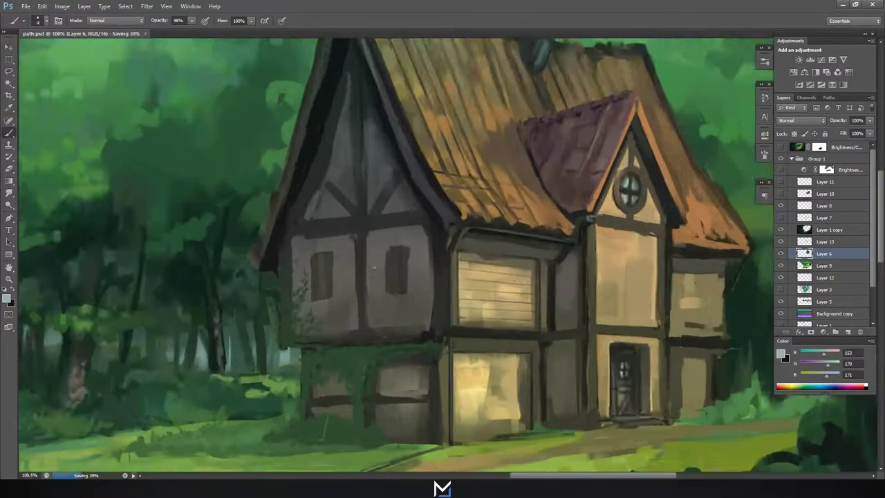
pyautogui.keyDown('alt'); pyautogui.click(415, 207); pyautogui.keyUp('alt')
pyautogui.rightClick(422, 275)
pyautogui.press('Escape')
pyautogui.moveTo(414, 249)
pyautogui.mouseDown()
pyautogui.moveTo(417, 305)
pyautogui.moveTo(395, 304)
pyautogui.mouseUp()
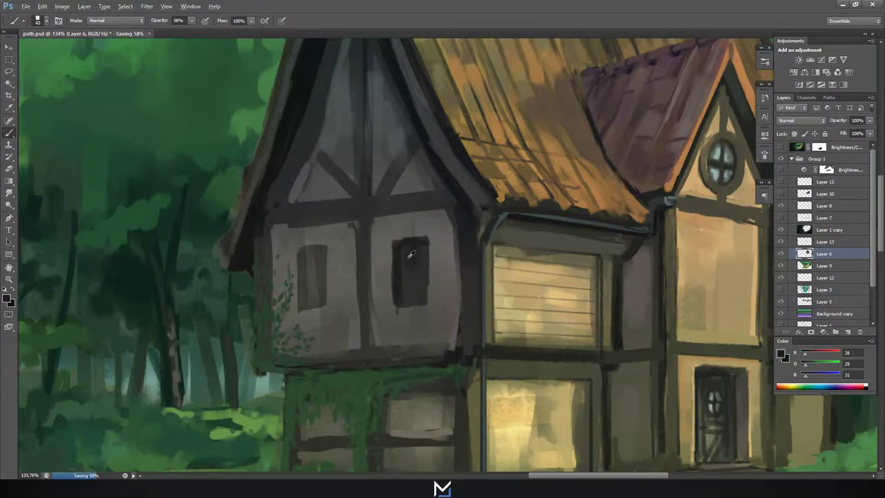
pyautogui.moveTo(428, 247); pyautogui.dragTo(428, 305)
pyautogui.keyDown('alt'); pyautogui.click(407, 296); pyautogui.keyUp('alt')
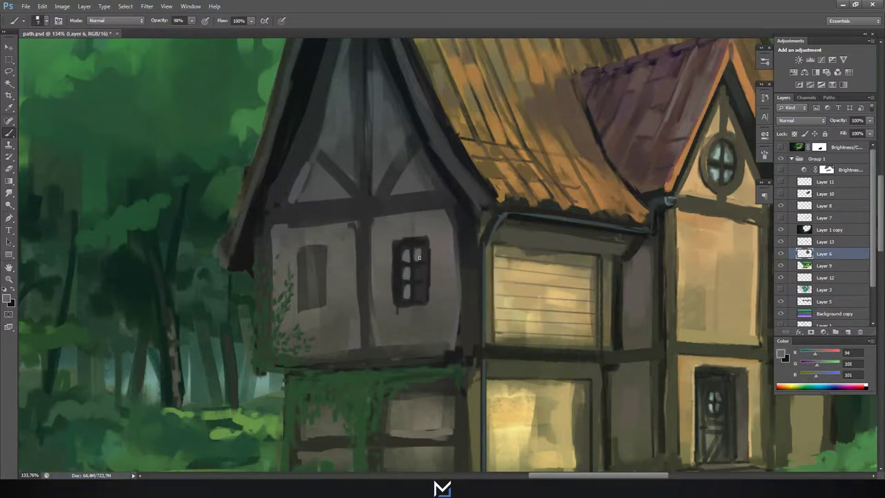
# Switch the brush blending mode to Color Dodge.
pyautogui.scroll(-5, 419, 257)
pyautogui.scroll(6, 418, 257)
pyautogui.press('Return')
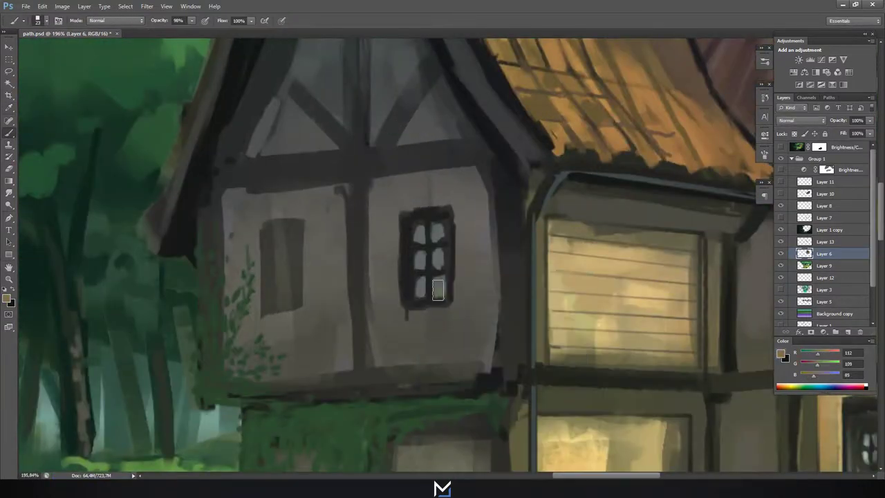
pyautogui.scroll(-2, 426, 256)
pyautogui.hotkey('shift', 'alt', 'd')
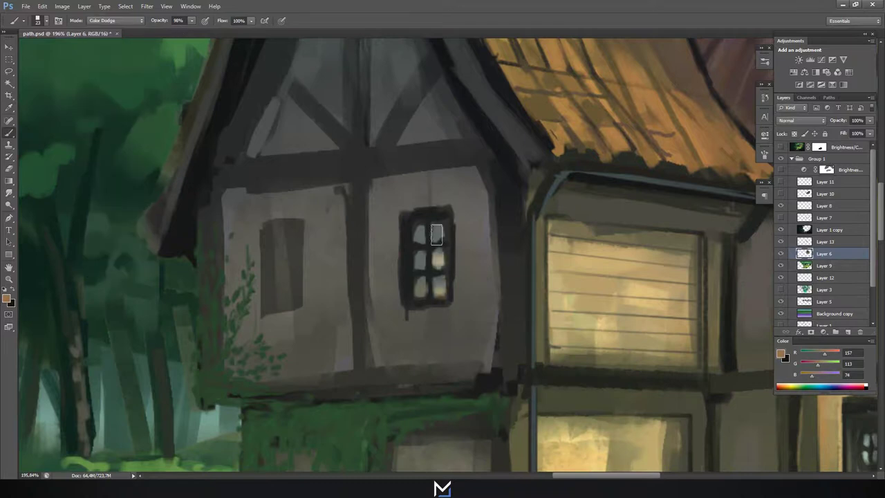
pyautogui.scroll(-3, 496, 293)
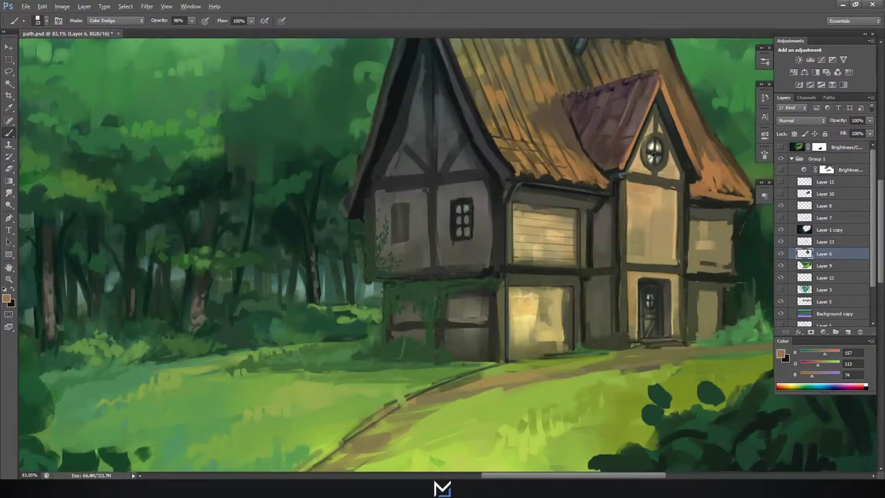
pyautogui.scroll(4, 465, 288)
# Lasso the finished window and move a copy onto the left wall.
pyautogui.press('l')
pyautogui.moveTo(478, 218); pyautogui.dragTo(526, 363)
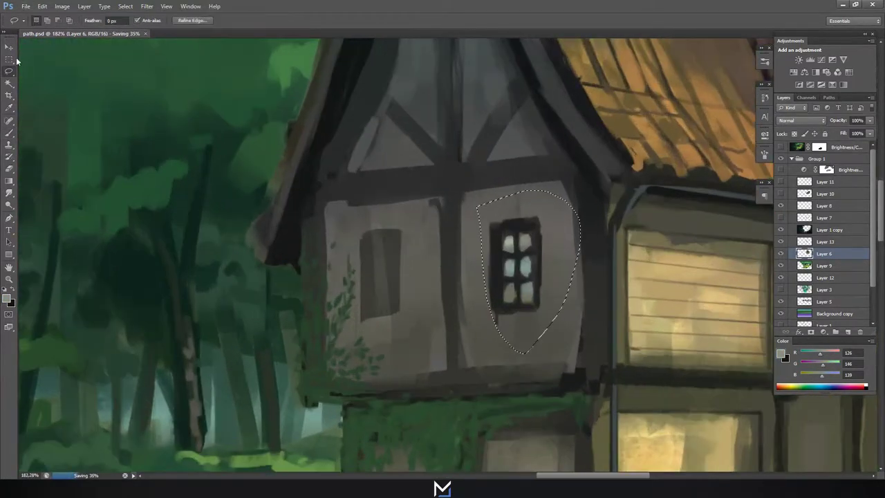
pyautogui.moveTo(515, 277); pyautogui.dragTo(377, 277)
pyautogui.press('e')
pyautogui.hotkey('ctrl', 'd')
pyautogui.press('b')
# Paint dark frames around both windows and darken the lower and central vertical beams.
pyautogui.keyDown('alt'); pyautogui.click(395, 256); pyautogui.keyUp('alt')
pyautogui.moveTo(351, 226)
pyautogui.mouseDown()
pyautogui.moveTo(408, 223)
pyautogui.moveTo(407, 330)
pyautogui.mouseUp()
pyautogui.moveTo(346, 227); pyautogui.dragTo(350, 335)
pyautogui.moveTo(488, 219); pyautogui.dragTo(492, 325)
pyautogui.moveTo(542, 220); pyautogui.dragTo(544, 237)
pyautogui.moveTo(484, 216); pyautogui.dragTo(546, 235)
pyautogui.moveTo(331, 333); pyautogui.dragTo(585, 313)
pyautogui.scroll(-1, 545, 273)
pyautogui.moveTo(440, 165); pyautogui.dragTo(440, 321)
# Lighten the post and right wall edge, and restroke the upper and lower beams dark.
pyautogui.keyDown('alt'); pyautogui.click(425, 207); pyautogui.keyUp('alt')
pyautogui.moveTo(419, 166); pyautogui.dragTo(419, 232)
pyautogui.keyDown('alt'); pyautogui.click(484, 263); pyautogui.keyUp('alt')
pyautogui.moveTo(448, 285); pyautogui.dragTo(543, 269)
pyautogui.moveTo(536, 155); pyautogui.dragTo(315, 165)
pyautogui.keyDown('alt'); pyautogui.click(539, 207); pyautogui.keyUp('alt')
pyautogui.moveTo(550, 263); pyautogui.dragTo(532, 156)
pyautogui.keyDown('alt'); pyautogui.click(532, 156); pyautogui.keyUp('alt')
pyautogui.moveTo(445, 178); pyautogui.dragTo(523, 173)
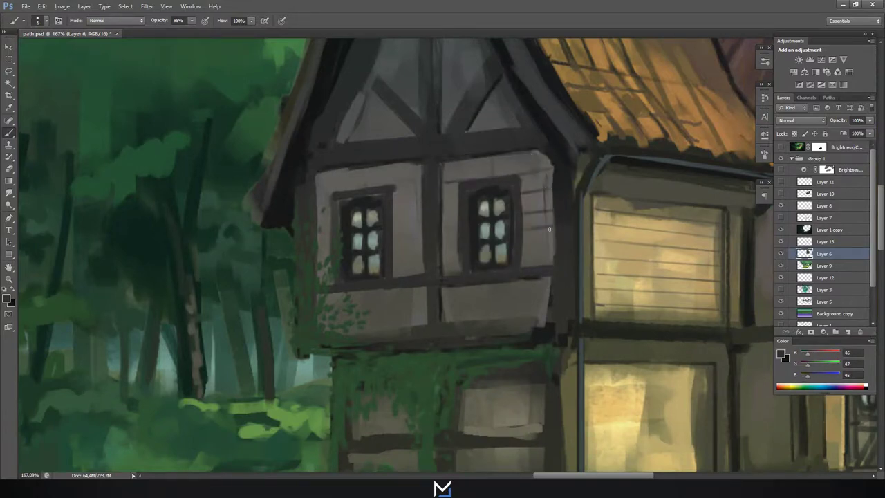
pyautogui.scroll(-10, 444, 215)
pyautogui.scroll(9, 471, 207)
# Cover the upper window's shutter lines with tan strokes and small warm-brown dabs.
pyautogui.keyDown('alt'); pyautogui.click(493, 208); pyautogui.keyUp('alt')
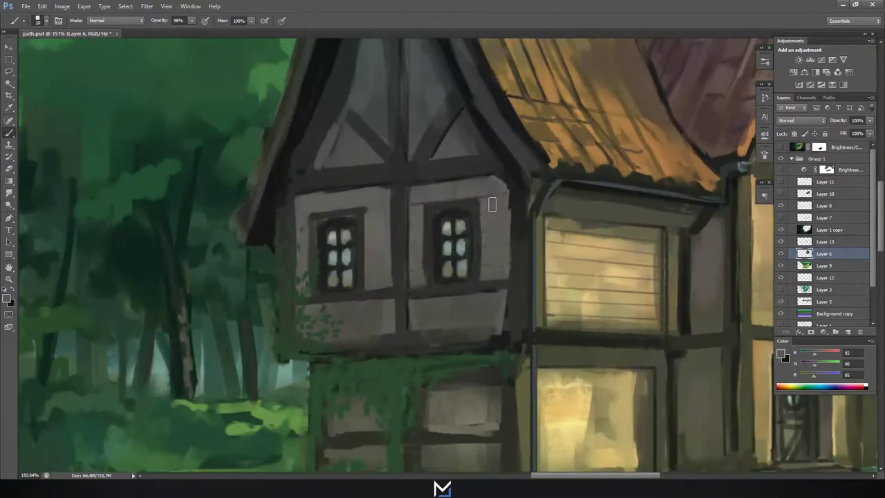
pyautogui.keyDown('alt'); pyautogui.click(632, 253); pyautogui.keyUp('alt')
pyautogui.moveTo(632, 253)
pyautogui.mouseDown()
pyautogui.moveTo(559, 233)
pyautogui.moveTo(622, 283)
pyautogui.moveTo(573, 318)
pyautogui.moveTo(588, 304)
pyautogui.mouseUp()
pyautogui.rightClick(581, 276)
pyautogui.press('Escape')
pyautogui.keyDown('alt'); pyautogui.click(574, 304); pyautogui.keyUp('alt')
pyautogui.keyDown('alt'); pyautogui.click(599, 305); pyautogui.keyUp('alt')
pyautogui.keyDown('alt'); pyautogui.click(594, 304); pyautogui.keyUp('alt')
pyautogui.moveTo(584, 273); pyautogui.dragTo(650, 232)
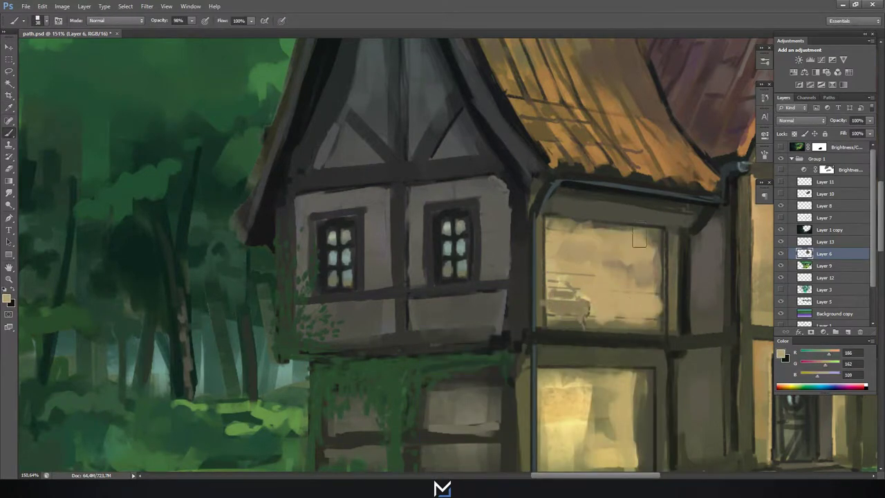
pyautogui.moveTo(546, 221); pyautogui.dragTo(667, 232)
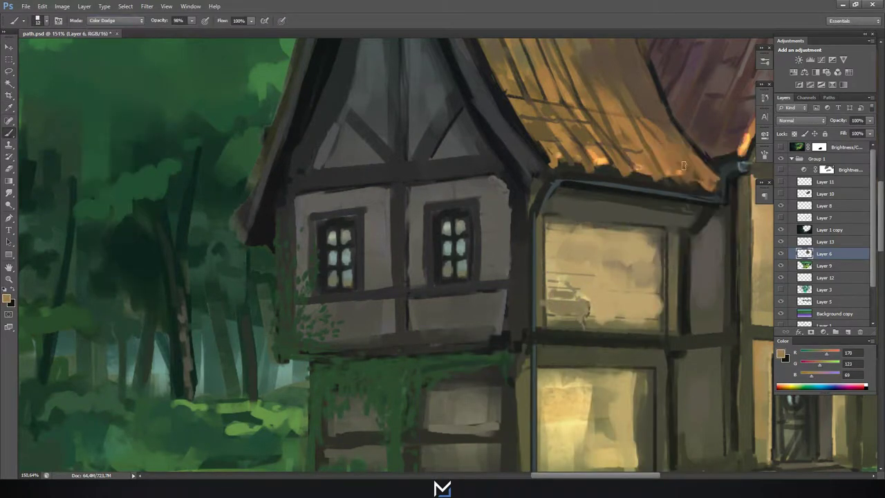
# Reset blending to Normal, save, and paint dark and tan plank strokes in the lower window.
pyautogui.scroll(-3, 683, 165)
pyautogui.scroll(-1, 684, 165)
pyautogui.scroll(3, 488, 339)
pyautogui.scroll(1, 488, 339)
pyautogui.hotkey('shift', 'alt', 'n')
pyautogui.hotkey('ctrl', 's')
pyautogui.keyDown('alt'); pyautogui.click(488, 340); pyautogui.keyUp('alt')
pyautogui.moveTo(493, 342); pyautogui.dragTo(546, 341)
pyautogui.keyDown('alt'); pyautogui.click(515, 335); pyautogui.keyUp('alt')
pyautogui.moveTo(491, 335); pyautogui.dragTo(519, 337)
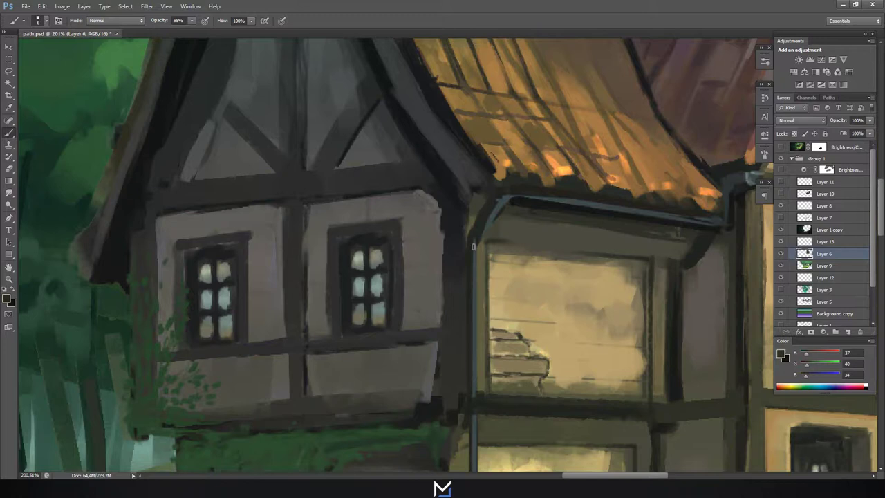
# Sample the tan wall and dark sill colours and paint dark window-frame strokes on the upper wall.
pyautogui.scroll(-4, 521, 354)
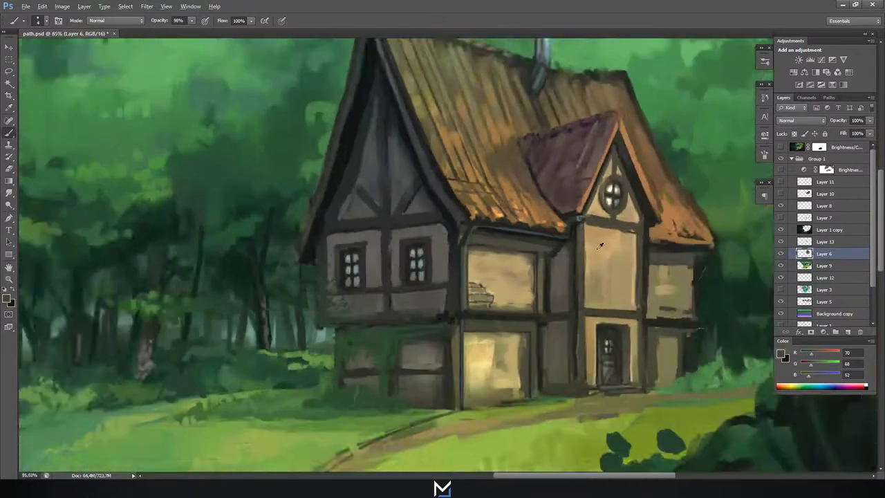
pyautogui.scroll(4, 450, 285)
pyautogui.keyDown('alt'); pyautogui.click(450, 285); pyautogui.keyUp('alt')
pyautogui.keyDown('alt'); pyautogui.click(454, 317); pyautogui.keyUp('alt')
pyautogui.moveTo(510, 247)
pyautogui.mouseDown()
pyautogui.moveTo(530, 173)
pyautogui.moveTo(560, 256)
pyautogui.mouseUp()
# Darken the gable's horizontal and central vertical beams and add light grey along the gable's lower edge.
pyautogui.scroll(-4, 532, 290)
pyautogui.keyDown('alt'); pyautogui.click(502, 230); pyautogui.keyUp('alt')
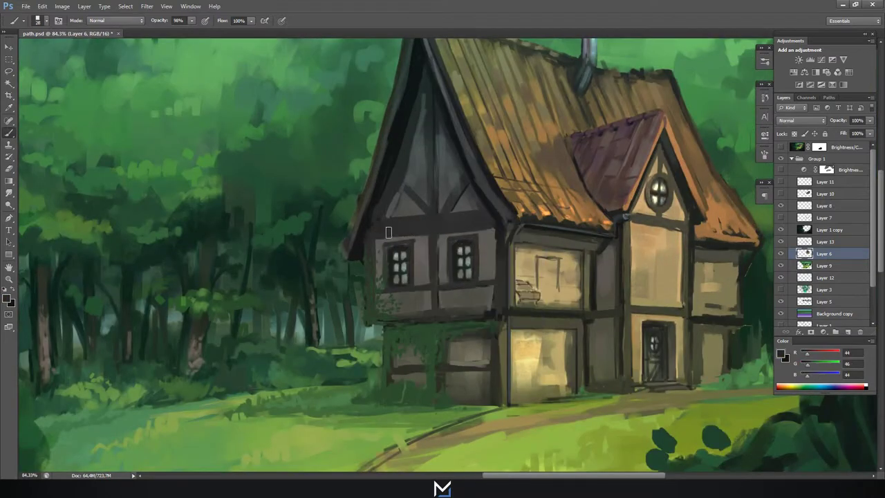
pyautogui.moveTo(484, 231); pyautogui.dragTo(369, 239)
pyautogui.keyDown('alt'); pyautogui.click(435, 212); pyautogui.keyUp('alt')
pyautogui.keyDown('alt'); pyautogui.click(420, 113); pyautogui.keyUp('alt')
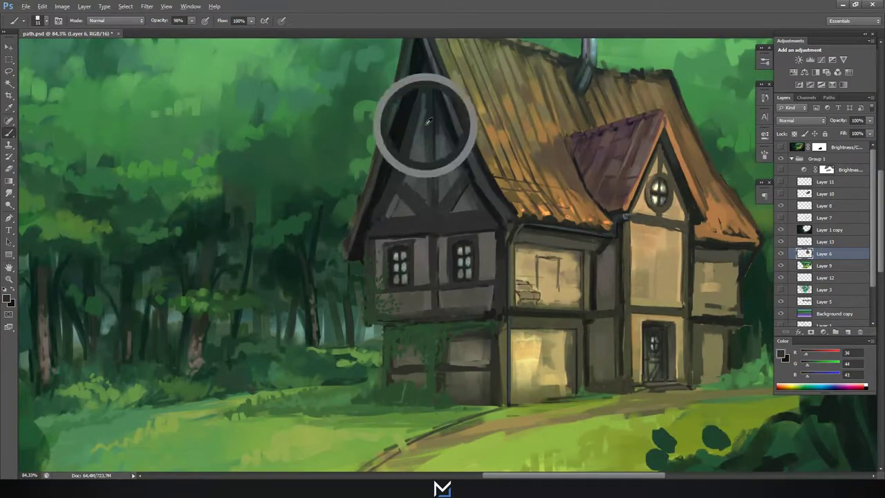
pyautogui.moveTo(431, 151); pyautogui.dragTo(433, 203)
pyautogui.keyDown('alt'); pyautogui.click(379, 209); pyautogui.keyUp('alt')
pyautogui.moveTo(382, 220); pyautogui.dragTo(421, 222)
# Outline a square window on the upper wall and fill it with dark paint.
pyautogui.moveTo(537, 256)
pyautogui.mouseDown()
pyautogui.moveTo(560, 279)
pyautogui.moveTo(543, 260)
pyautogui.mouseUp()
pyautogui.keyDown('alt'); pyautogui.click(557, 285); pyautogui.keyUp('alt')
pyautogui.keyDown('alt'); pyautogui.click(548, 257); pyautogui.keyUp('alt')
pyautogui.keyDown('alt'); pyautogui.click(551, 267); pyautogui.keyUp('alt')
pyautogui.keyDown('alt'); pyautogui.click(518, 248); pyautogui.keyUp('alt')
pyautogui.keyDown('alt'); pyautogui.click(530, 384); pyautogui.keyUp('alt')
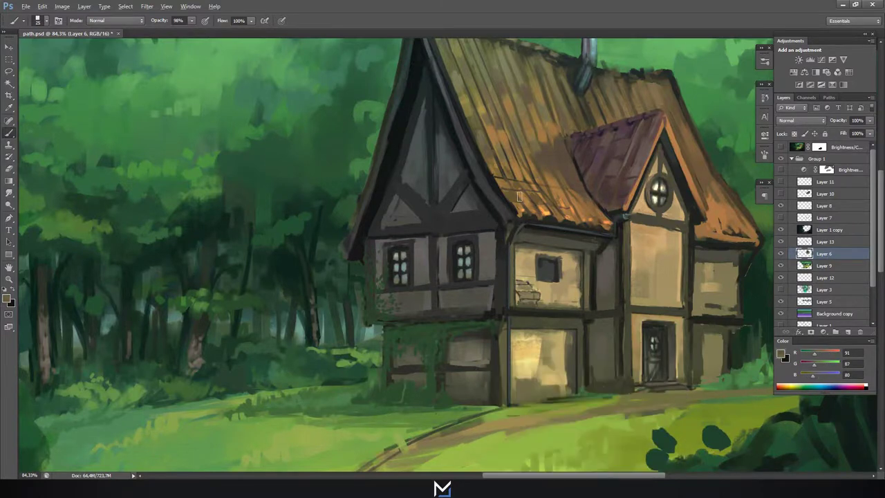
# Resample roof and house colours, resize the brush, and add a short light stroke on the beam.
pyautogui.scroll(-1, 520, 196)
pyautogui.press('e')
pyautogui.press('b')
pyautogui.keyDown('alt'); pyautogui.click(383, 150); pyautogui.keyUp('alt')
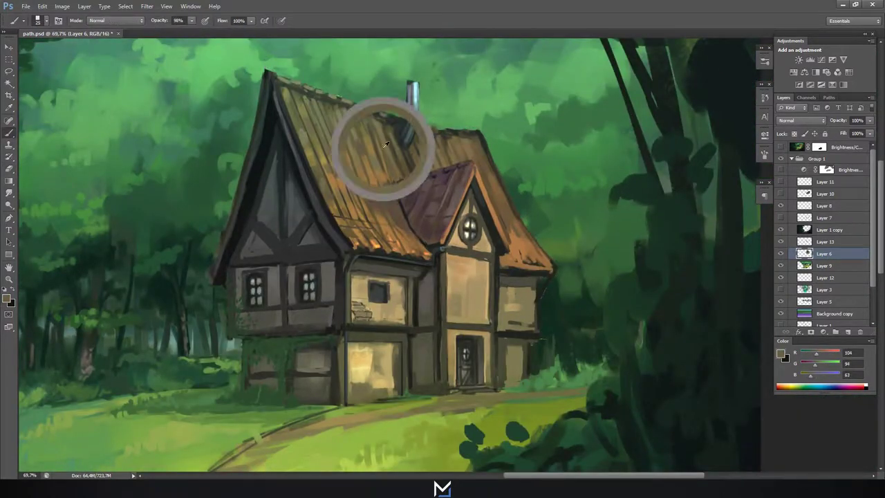
pyautogui.rightClick(522, 246)
pyautogui.keyDown('alt'); pyautogui.click(474, 181); pyautogui.keyUp('alt')
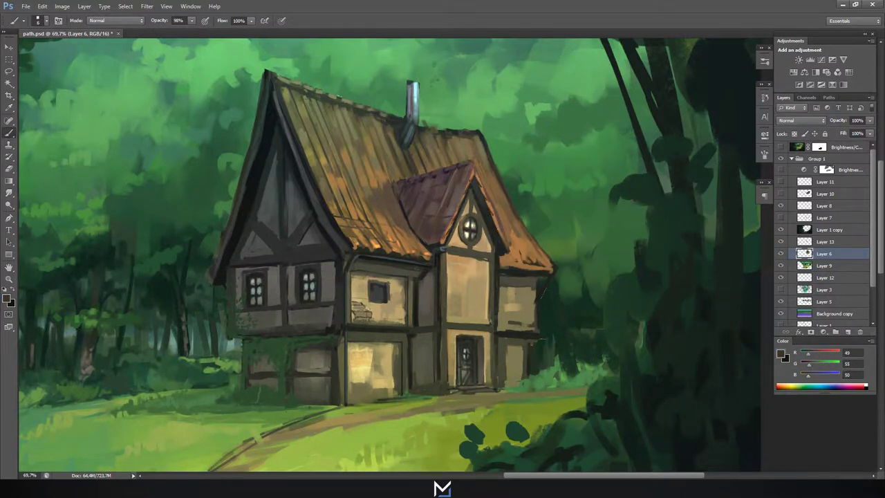
pyautogui.keyDown('alt'); pyautogui.click(296, 246); pyautogui.keyUp('alt')
pyautogui.moveTo(298, 247); pyautogui.dragTo(321, 248)
# Sample gable greys and paint a grey stroke along the left roof edge.
pyautogui.keyDown('alt'); pyautogui.click(313, 246); pyautogui.keyUp('alt')
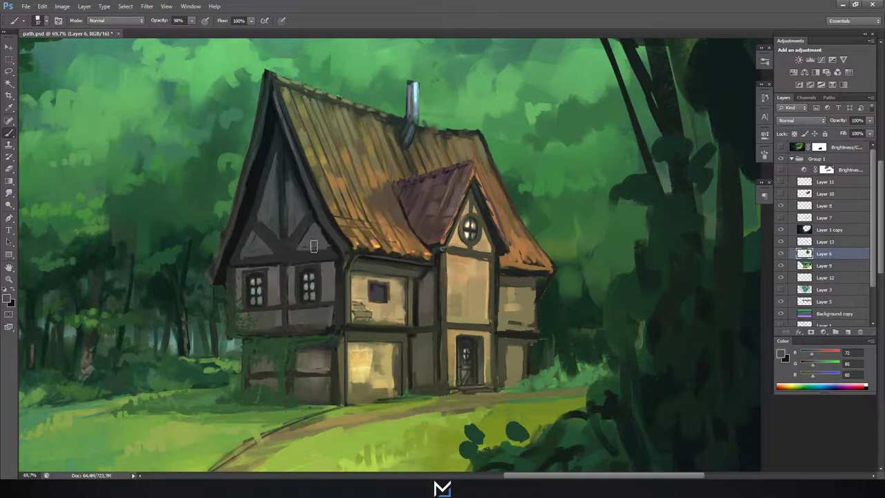
pyautogui.keyDown('alt'); pyautogui.click(289, 180); pyautogui.keyUp('alt')
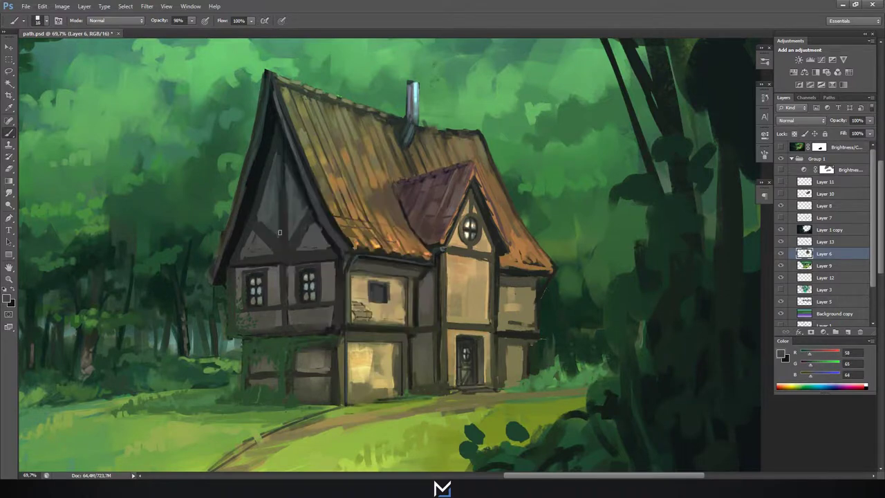
pyautogui.press('e')
pyautogui.press('b')
pyautogui.rightClick(279, 97)
pyautogui.moveTo(257, 139); pyautogui.dragTo(275, 78)
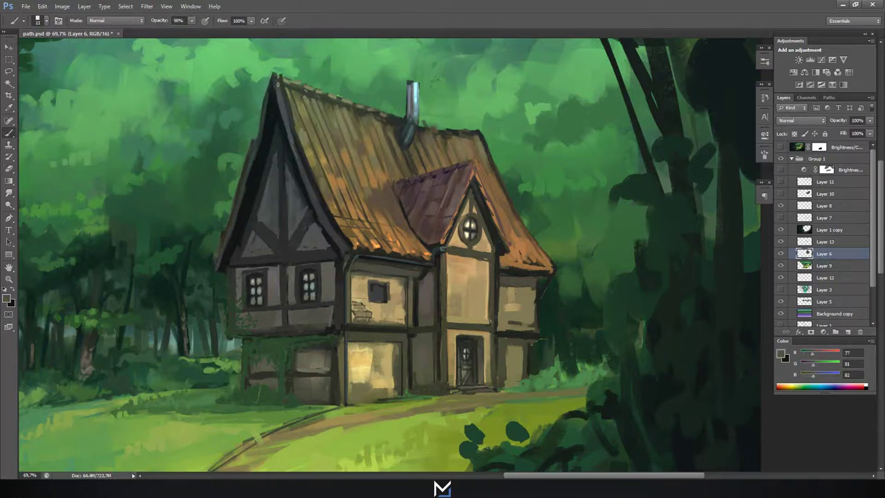
# Sample darker house and gable-wall colours and paint strokes on the front windows.
pyautogui.press('x')
pyautogui.press('e')
pyautogui.press('b')
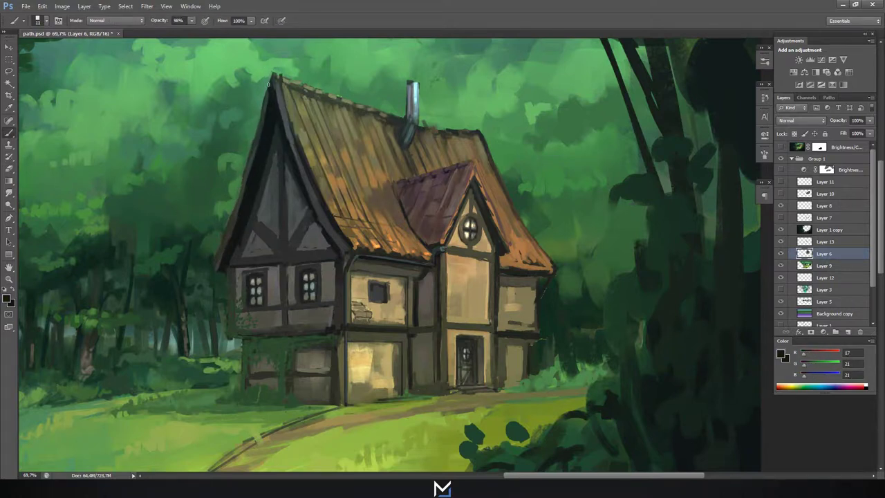
pyautogui.keyDown('alt'); pyautogui.click(287, 206); pyautogui.keyUp('alt')
pyautogui.keyDown('alt'); pyautogui.click(274, 222); pyautogui.keyUp('alt')
pyautogui.moveTo(376, 356); pyautogui.dragTo(373, 380)
# Refine the lower and upper front windows and add a light stroke beside the upper one.
pyautogui.keyDown('alt'); pyautogui.click(394, 304); pyautogui.keyUp('alt')
pyautogui.moveTo(396, 346); pyautogui.dragTo(398, 374)
pyautogui.moveTo(405, 287); pyautogui.dragTo(405, 319)
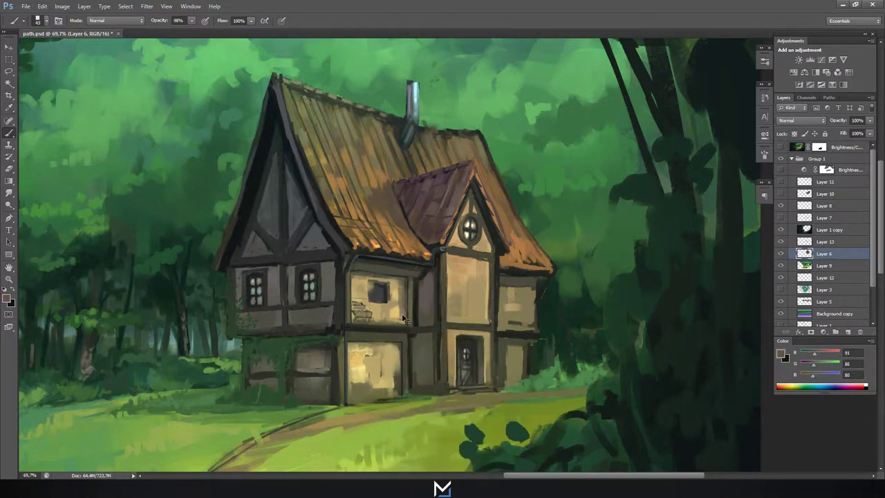
pyautogui.moveTo(399, 280); pyautogui.dragTo(402, 307)
pyautogui.keyDown('alt'); pyautogui.click(393, 360); pyautogui.keyUp('alt')
# Give the upper window light grey-green panes and paint a dark diagonal stroke across the wagon wheel.
pyautogui.keyDown('alt'); pyautogui.click(379, 291); pyautogui.keyUp('alt')
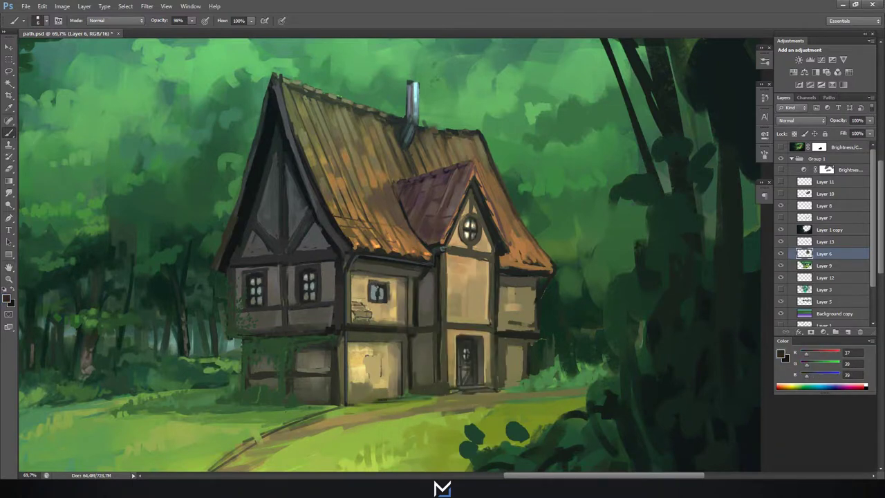
pyautogui.keyDown('alt'); pyautogui.click(379, 293); pyautogui.keyUp('alt')
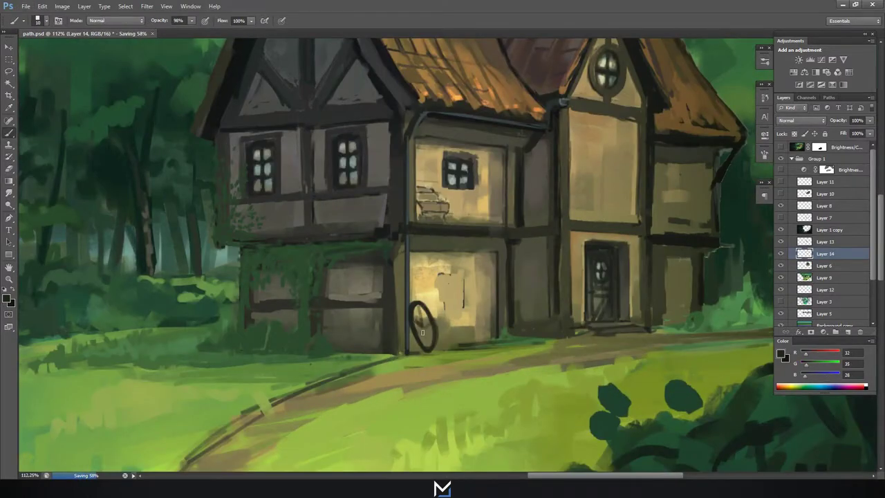
pyautogui.keyDown('alt'); pyautogui.click(423, 322); pyautogui.keyUp('alt')
pyautogui.moveTo(418, 282)
pyautogui.mouseDown()
pyautogui.moveTo(430, 339)
pyautogui.moveTo(446, 339)
pyautogui.mouseUp()
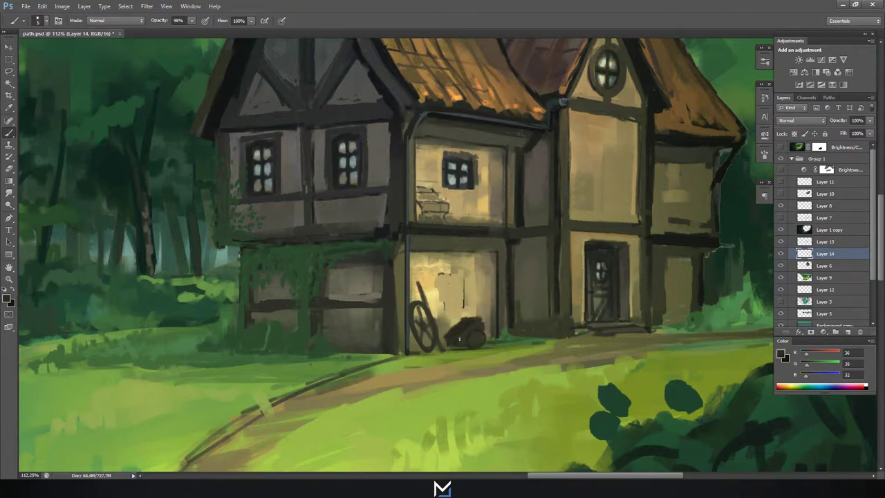
pyautogui.keyDown('alt'); pyautogui.click(477, 343); pyautogui.keyUp('alt')
pyautogui.keyDown('alt'); pyautogui.click(494, 178); pyautogui.keyUp('alt')
# Toggle between Layer 6 and Layer 14, check the whole painting, and save path.psd.
pyautogui.hotkey('alt', '[')
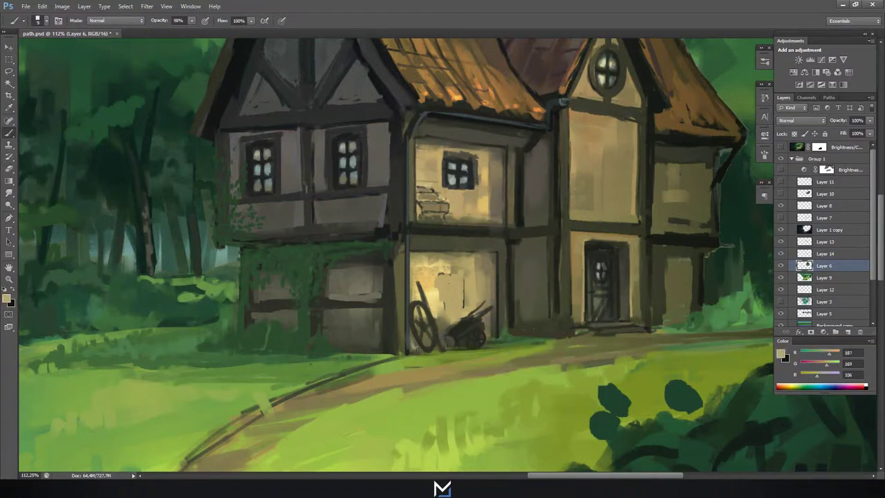
pyautogui.hotkey('alt', ']')
pyautogui.keyDown('alt'); pyautogui.click(545, 334); pyautogui.keyUp('alt')
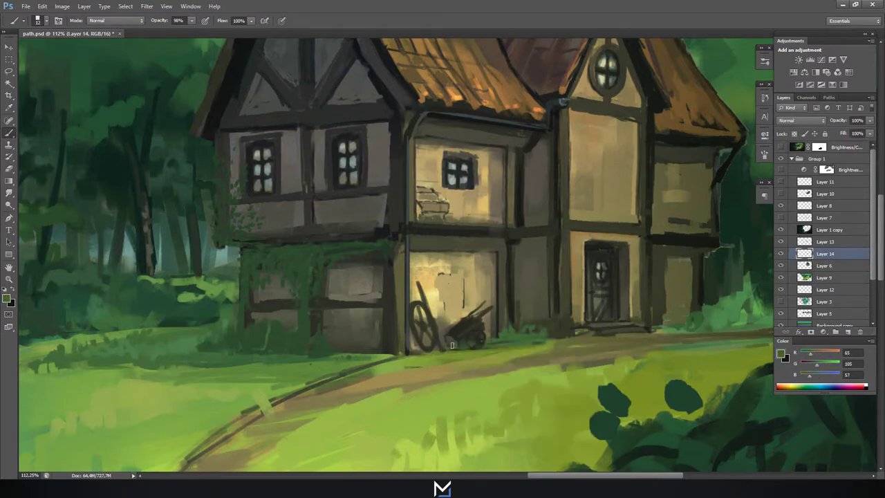
pyautogui.hotkey('ctrl', '0')
pyautogui.hotkey('ctrl', '1')
pyautogui.hotkey('ctrl', '0')
pyautogui.hotkey('ctrl', 's')
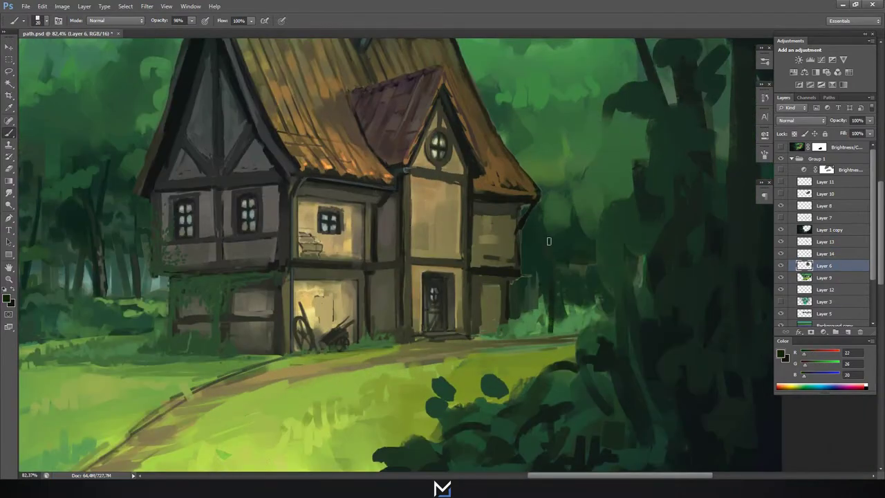
# Switch to Layer 9 and sample dark and forest greens from the trees right of the house.
pyautogui.keyDown('alt'); pyautogui.click(553, 233); pyautogui.keyUp('alt')
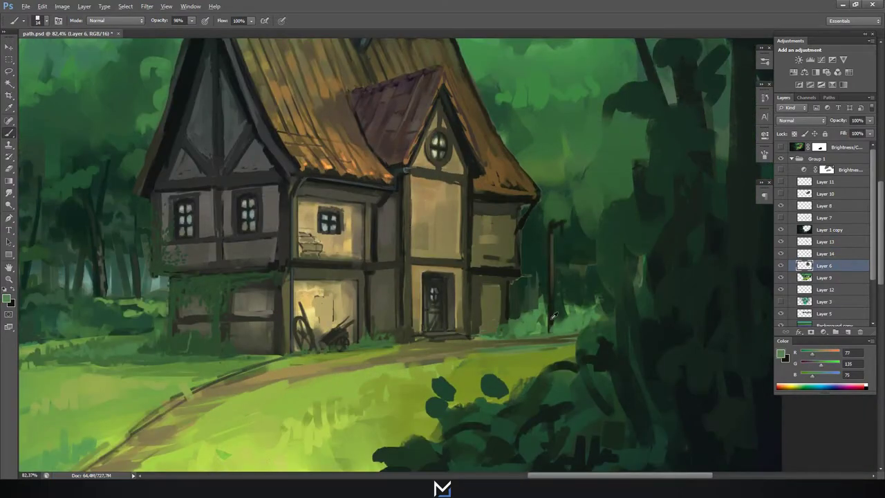
pyautogui.keyDown('alt'); pyautogui.click(553, 316); pyautogui.keyUp('alt')
pyautogui.click(824, 277)
pyautogui.rightClick(530, 309)
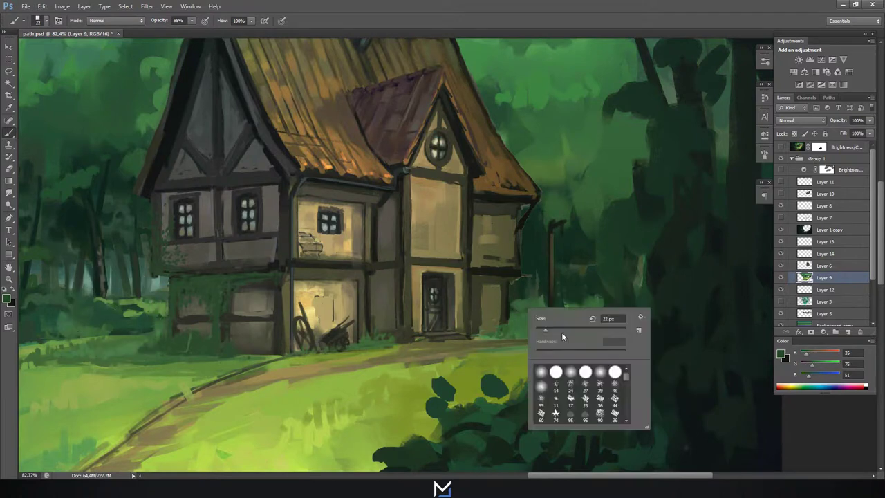
pyautogui.press('Return')
pyautogui.keyDown('alt'); pyautogui.click(551, 329); pyautogui.keyUp('alt')
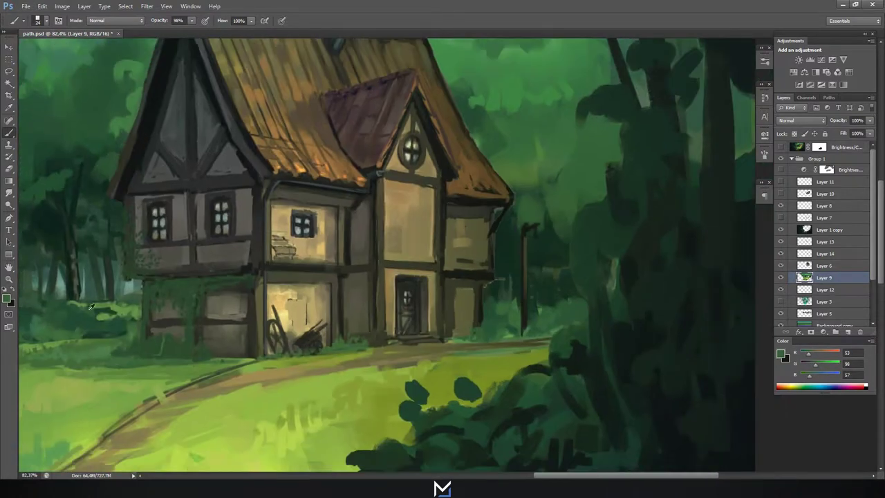
# Pan toward the right-side trees, resize the brush, and sample more dark and mid greens.
pyautogui.moveTo(595, 296); pyautogui.dragTo(568, 299)
pyautogui.keyDown('alt'); pyautogui.click(491, 311); pyautogui.keyUp('alt')
pyautogui.rightClick(496, 293)
pyautogui.press('Return')
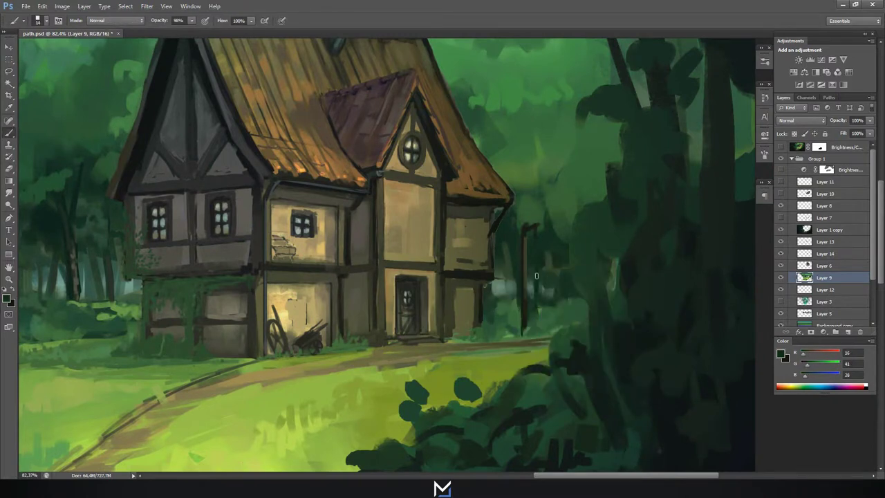
pyautogui.keyDown('alt'); pyautogui.click(538, 291); pyautogui.keyUp('alt')
pyautogui.keyDown('alt'); pyautogui.click(512, 326); pyautogui.keyUp('alt')
# Adjust the brush size and pick brighter foliage greens for the post and trees beside the cottage.
pyautogui.scroll(-5, 550, 318)
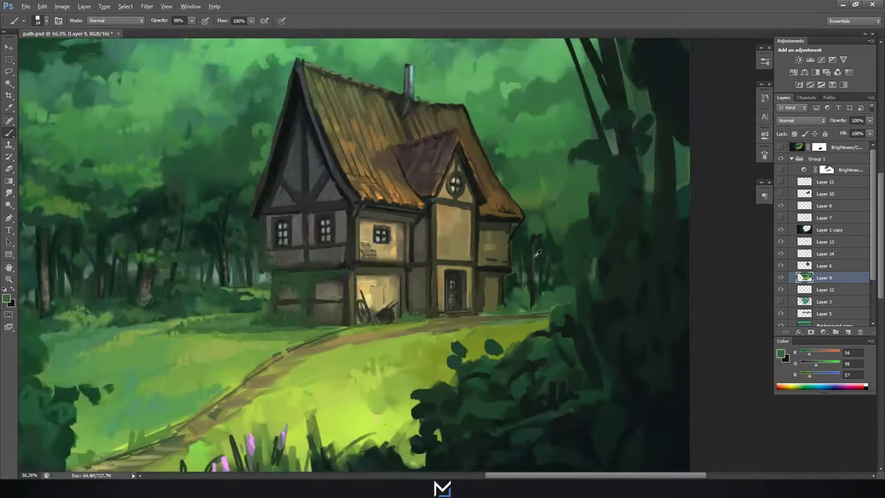
pyautogui.scroll(3, 550, 319)
pyautogui.rightClick(518, 121)
pyautogui.press('Return')
pyautogui.keyDown('alt'); pyautogui.click(547, 199); pyautogui.keyUp('alt')
pyautogui.keyDown('alt'); pyautogui.click(550, 83); pyautogui.keyUp('alt')
pyautogui.scroll(-3, 739, 90)
pyautogui.scroll(-2, 738, 90)
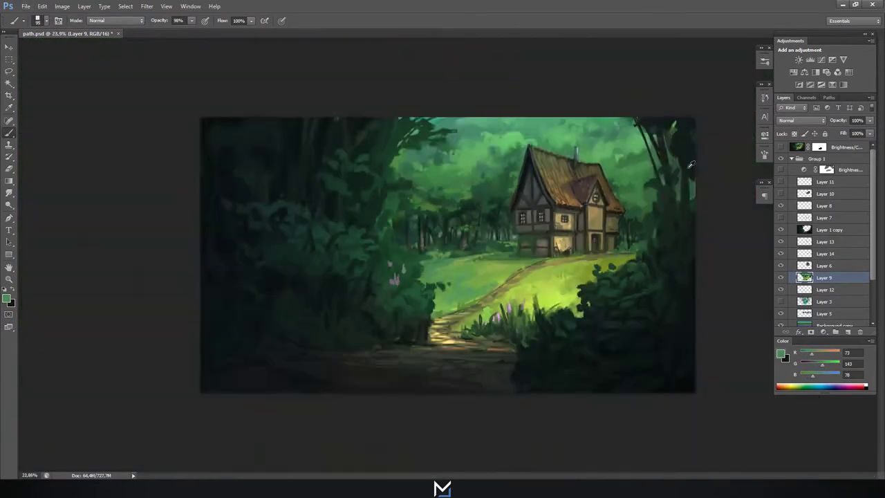
pyautogui.scroll(3, 626, 186)
pyautogui.scroll(5, 725, 193)
# Switch to Layer 6, clear the selection, reset blending to Normal, and sample wall colours.
pyautogui.click(824, 265)
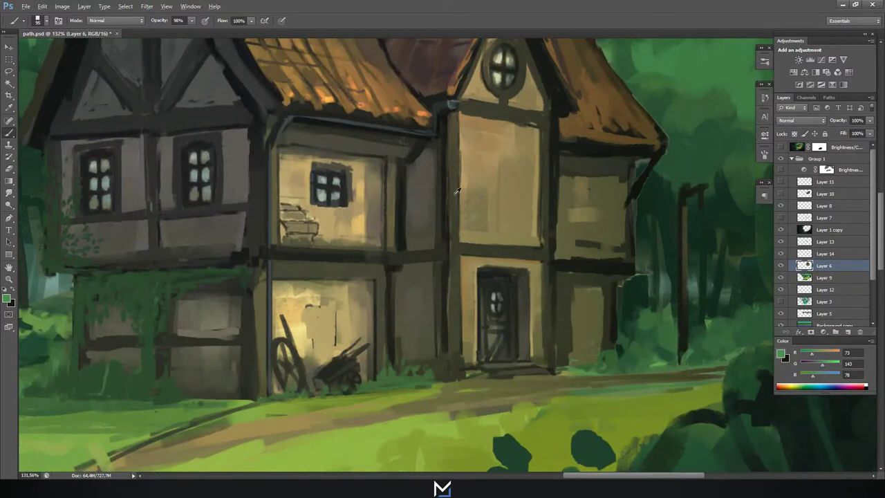
pyautogui.hotkey('ctrl', 'd')
pyautogui.hotkey('shift', 'alt', 'n')
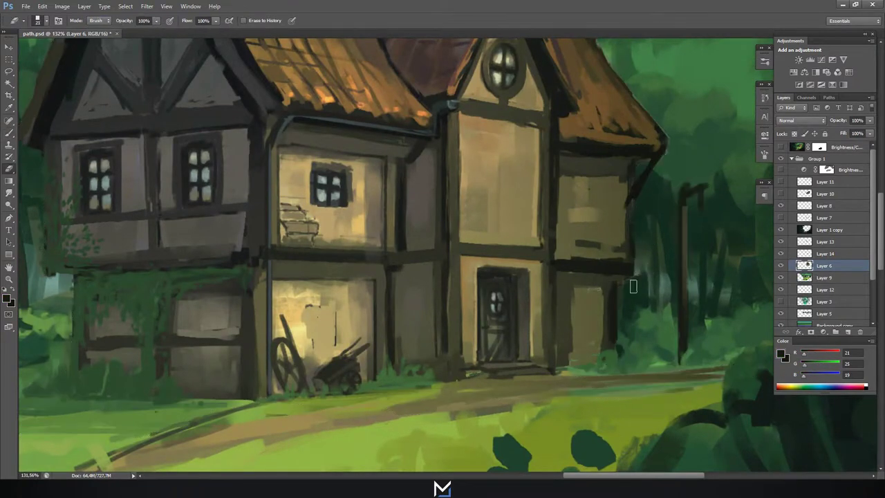
pyautogui.keyDown('alt'); pyautogui.click(568, 382); pyautogui.keyUp('alt')
pyautogui.keyDown('alt'); pyautogui.click(574, 262); pyautogui.keyUp('alt')
pyautogui.keyDown('alt'); pyautogui.click(604, 185); pyautogui.keyUp('alt')
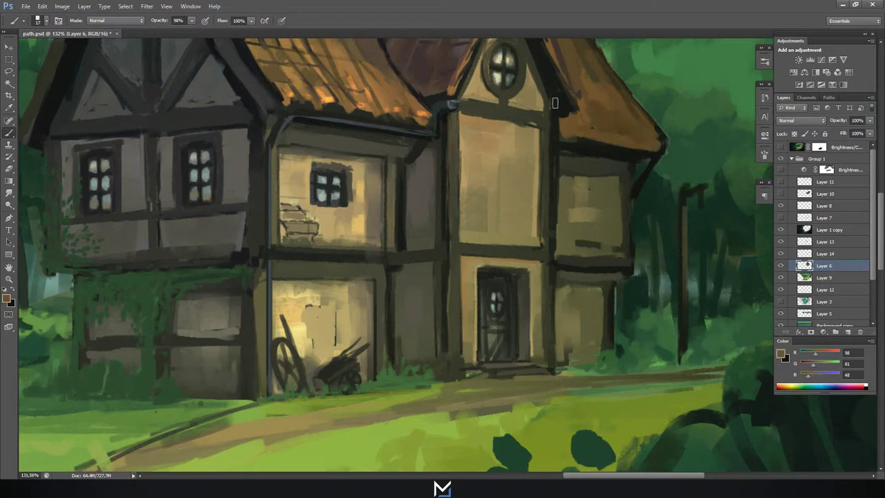
# Shrink the brush to size 10 and paint a dark edge along the right wall panel.
pyautogui.rightClick(678, 136)
pyautogui.moveTo(676, 158); pyautogui.dragTo(674, 158)
pyautogui.keyDown('alt'); pyautogui.click(648, 155); pyautogui.keyUp('alt')
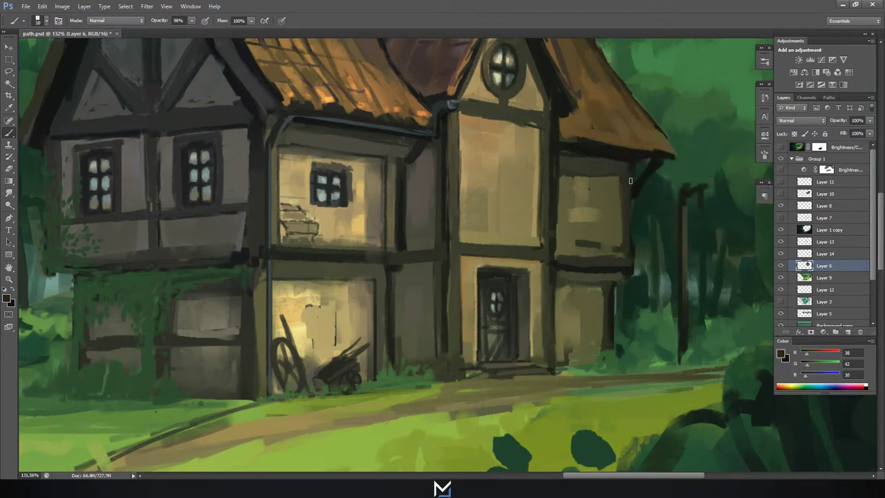
pyautogui.scroll(-2, 630, 181)
pyautogui.moveTo(630, 180); pyautogui.dragTo(638, 289)
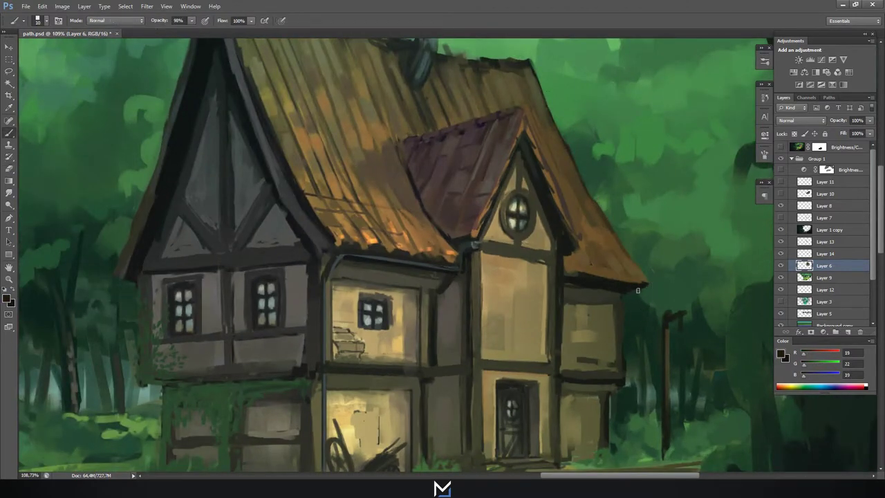
pyautogui.moveTo(566, 302)
pyautogui.mouseDown()
pyautogui.moveTo(612, 303)
pyautogui.moveTo(612, 360)
pyautogui.moveTo(623, 366)
pyautogui.mouseUp()
# Repaint the lower-right and right wall panels and lighten the tower wall with tan.
pyautogui.keyDown('alt'); pyautogui.click(578, 358); pyautogui.keyUp('alt')
pyautogui.keyDown('alt'); pyautogui.click(561, 369); pyautogui.keyUp('alt')
pyautogui.keyDown('alt'); pyautogui.click(620, 373); pyautogui.keyUp('alt')
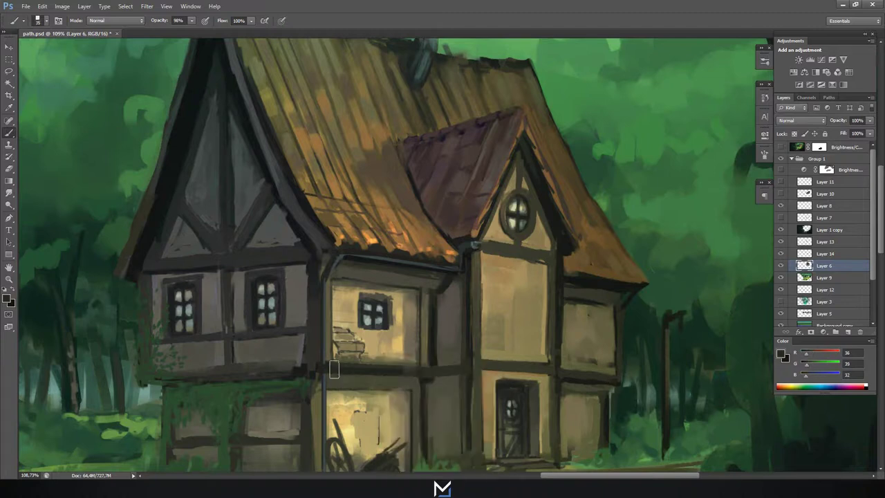
pyautogui.keyDown('alt'); pyautogui.click(521, 314); pyautogui.keyUp('alt')
pyautogui.moveTo(525, 325); pyautogui.dragTo(506, 284)
pyautogui.moveTo(597, 308); pyautogui.dragTo(611, 349)
# With a smaller brush, add small olive and green strokes on the tower wall and roof edge.
pyautogui.rightClick(609, 339)
pyautogui.press('Return')
pyautogui.keyDown('alt'); pyautogui.click(606, 395); pyautogui.keyUp('alt')
pyautogui.keyDown('alt'); pyautogui.click(553, 311); pyautogui.keyUp('alt')
pyautogui.moveTo(547, 270); pyautogui.dragTo(548, 332)
pyautogui.keyDown('alt'); pyautogui.click(664, 263); pyautogui.keyUp('alt')
pyautogui.moveTo(581, 273); pyautogui.dragTo(636, 287)
# Toggle eraser and brush, check brush settings, and sample brown, roof-edge and dark green tones.
pyautogui.press('e')
pyautogui.press('b')
pyautogui.rightClick(608, 214)
pyautogui.press('Escape')
pyautogui.keyDown('alt'); pyautogui.click(546, 134); pyautogui.keyUp('alt')
pyautogui.keyDown('alt'); pyautogui.click(388, 253); pyautogui.keyUp('alt')
pyautogui.rightClick(503, 204)
pyautogui.press('Escape')
pyautogui.keyDown('alt'); pyautogui.click(523, 116); pyautogui.keyUp('alt')
# Zoom in on the cottage roof and sample its browns, near-black eave and sunlit orange.
pyautogui.hotkey('ctrl', '0')
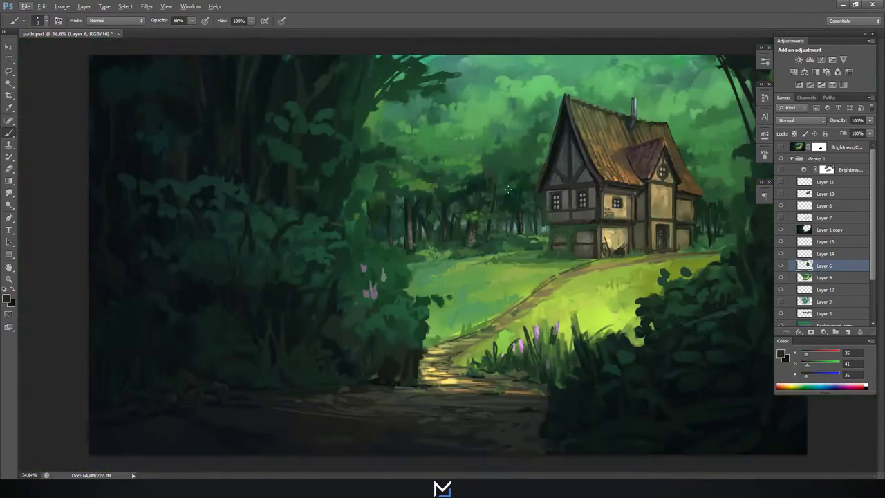
pyautogui.moveTo(540, 121); pyautogui.dragTo(719, 222)
pyautogui.keyDown('alt'); pyautogui.click(455, 327); pyautogui.keyUp('alt')
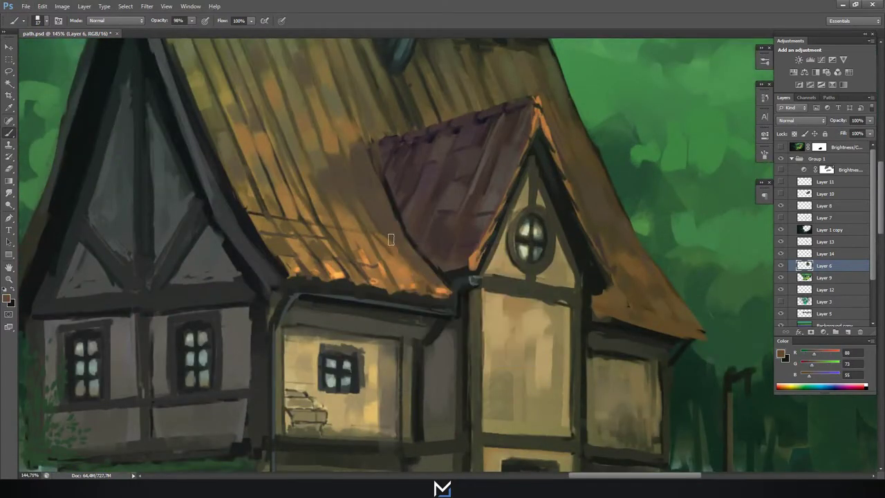
pyautogui.keyDown('alt'); pyautogui.click(621, 323); pyautogui.keyUp('alt')
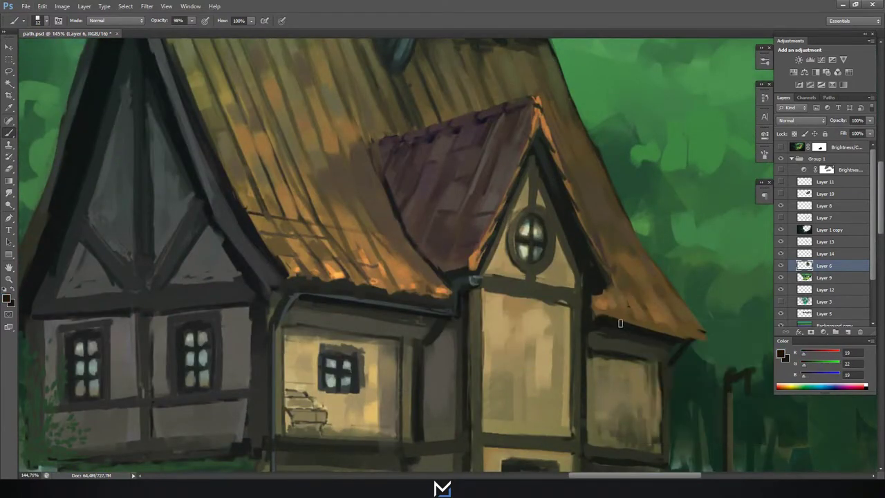
pyautogui.keyDown('alt'); pyautogui.click(600, 293); pyautogui.keyUp('alt')
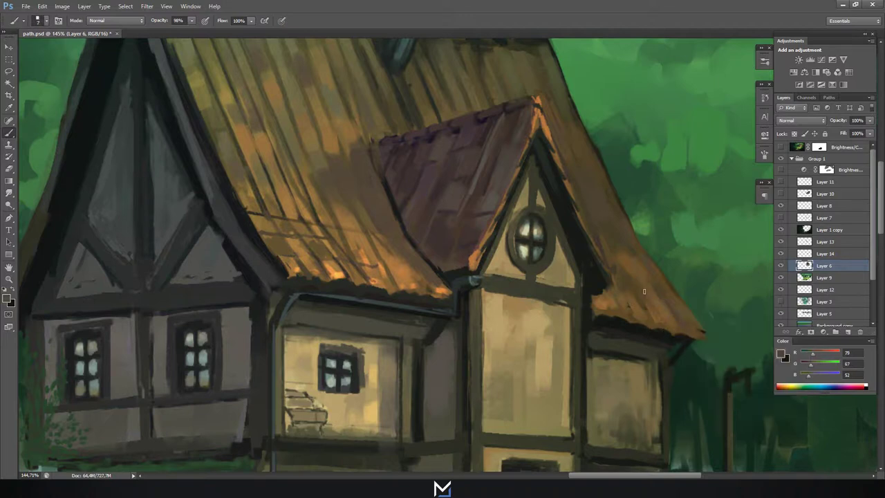
pyautogui.keyDown('alt'); pyautogui.click(613, 302); pyautogui.keyUp('alt')
pyautogui.keyDown('alt'); pyautogui.click(643, 266); pyautogui.keyUp('alt')
# Set a slightly cooler bluish grey as the foreground colour and enlarge the brush.
pyautogui.keyDown('alt'); pyautogui.click(365, 168); pyautogui.keyUp('alt')
pyautogui.rightClick(361, 166)
pyautogui.press('Escape')
pyautogui.click(7, 298)
pyautogui.click(632, 344)
pyautogui.rightClick(481, 115)
pyautogui.press('Escape')
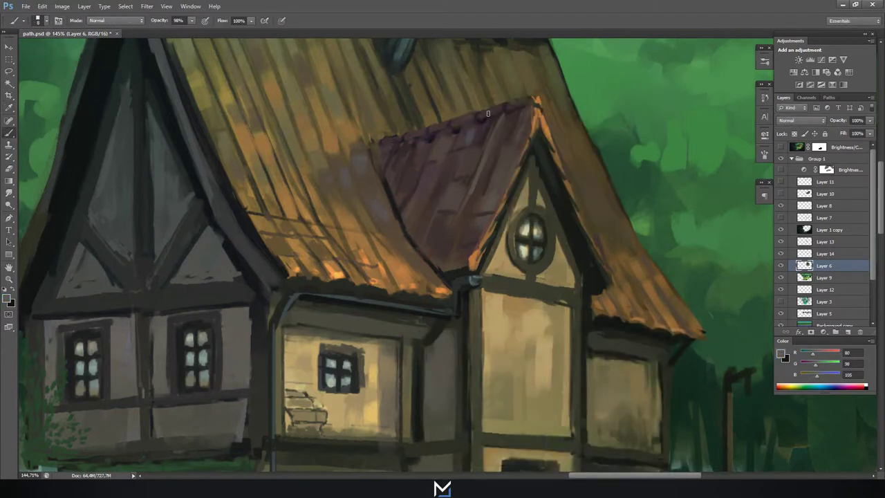
pyautogui.press(']')
pyautogui.press(']')
pyautogui.press(']')
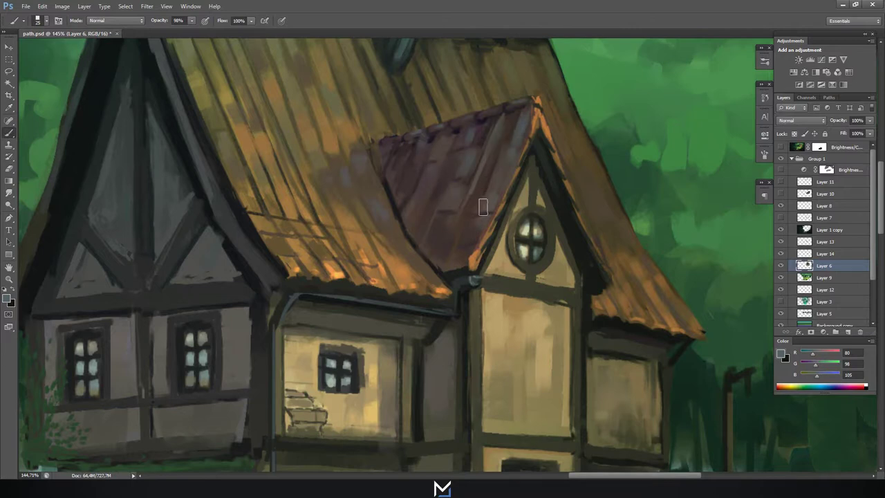
# Sample roof browns and greys and the purple of the gable roof for tile texture.
pyautogui.keyDown('alt'); pyautogui.click(483, 207); pyautogui.keyUp('alt')
pyautogui.keyDown('alt'); pyautogui.click(481, 223); pyautogui.keyUp('alt')
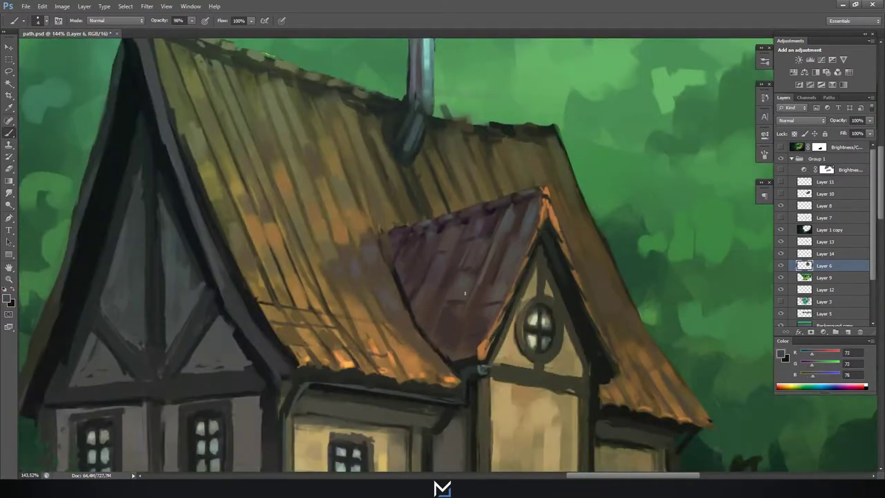
pyautogui.keyDown('alt'); pyautogui.click(516, 218); pyautogui.keyUp('alt')
pyautogui.keyDown('alt'); pyautogui.click(472, 320); pyautogui.keyUp('alt')
pyautogui.keyDown('alt'); pyautogui.click(473, 324); pyautogui.keyUp('alt')
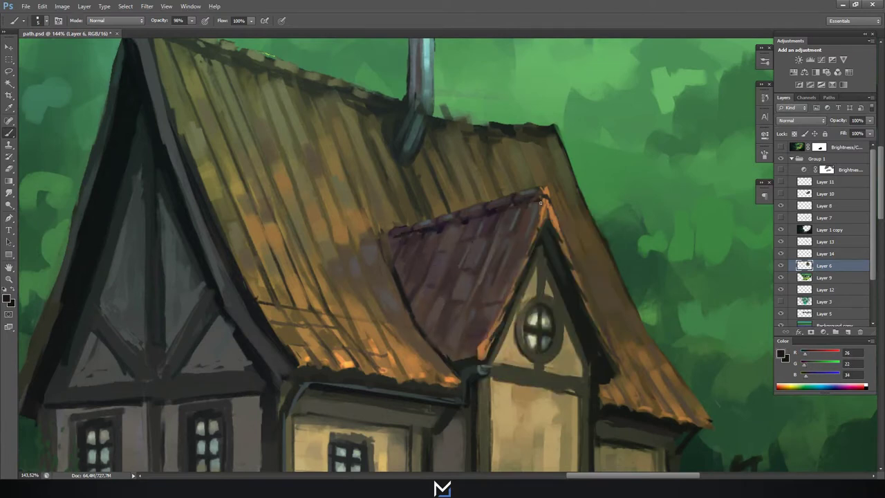
pyautogui.scroll(-2, 414, 265)
pyautogui.click(7, 298)
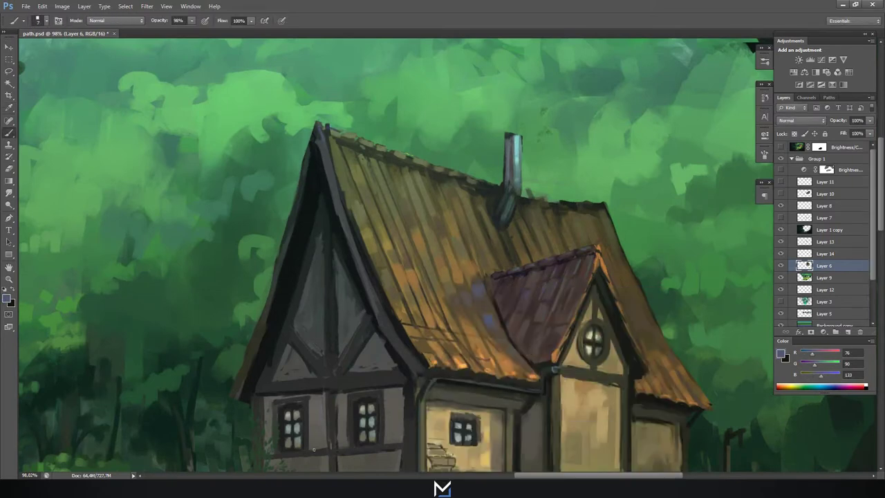
# Sample blue, roof orange-brown and lit-wall yellow tones, setting brush opacity to 62%.
pyautogui.scroll(-2, 542, 248)
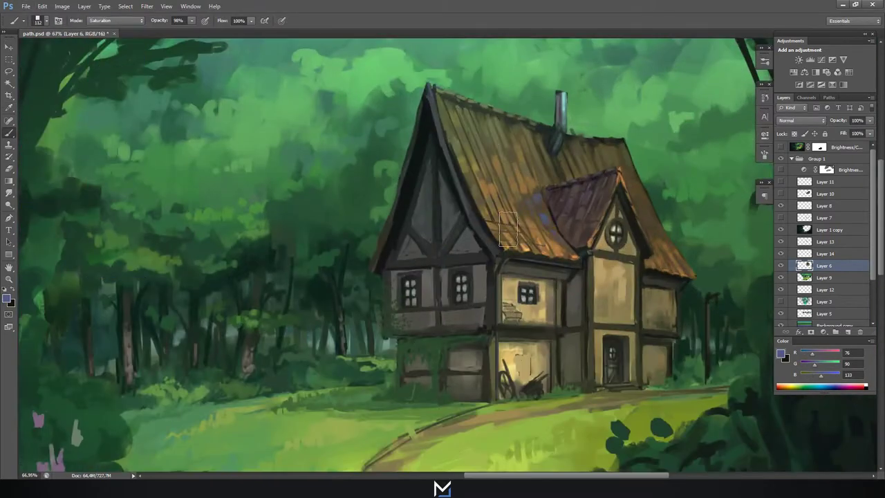
pyautogui.keyDown('alt'); pyautogui.click(526, 294); pyautogui.keyUp('alt')
pyautogui.keyDown('alt'); pyautogui.click(505, 215); pyautogui.keyUp('alt')
pyautogui.keyDown('alt'); pyautogui.click(628, 244); pyautogui.keyUp('alt')
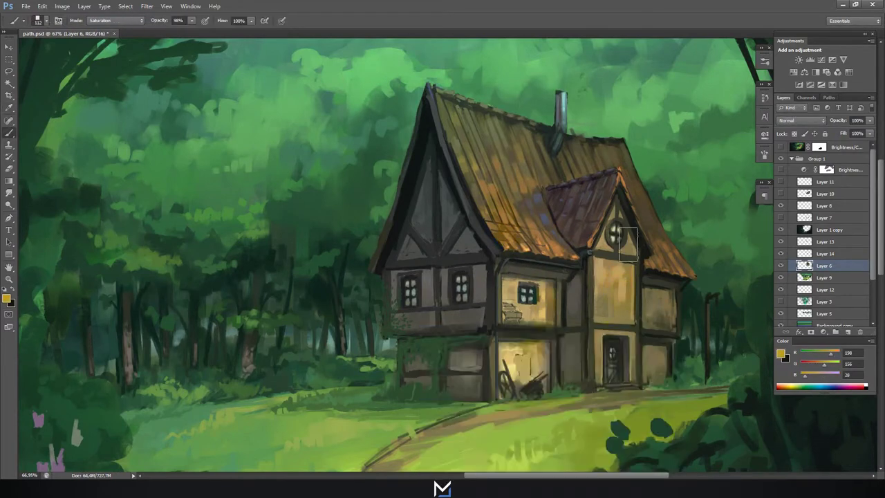
pyautogui.press('6')
pyautogui.press('2')
pyautogui.press('Return')
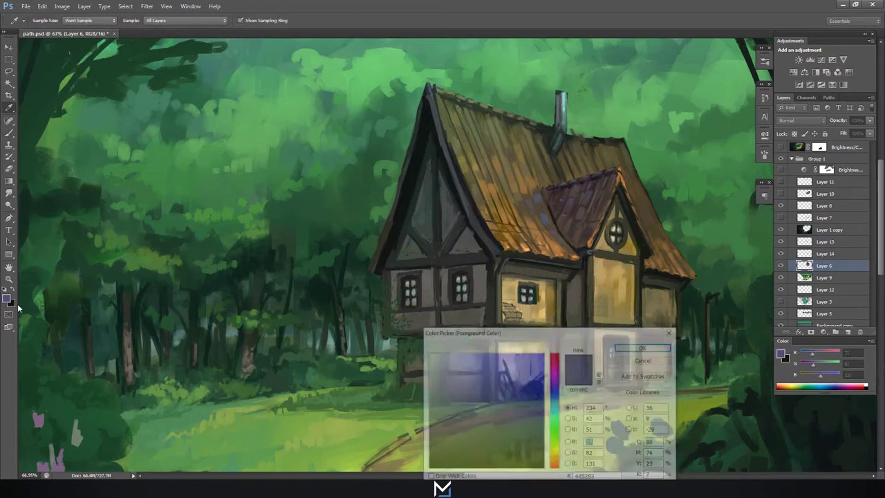
pyautogui.press('Return')
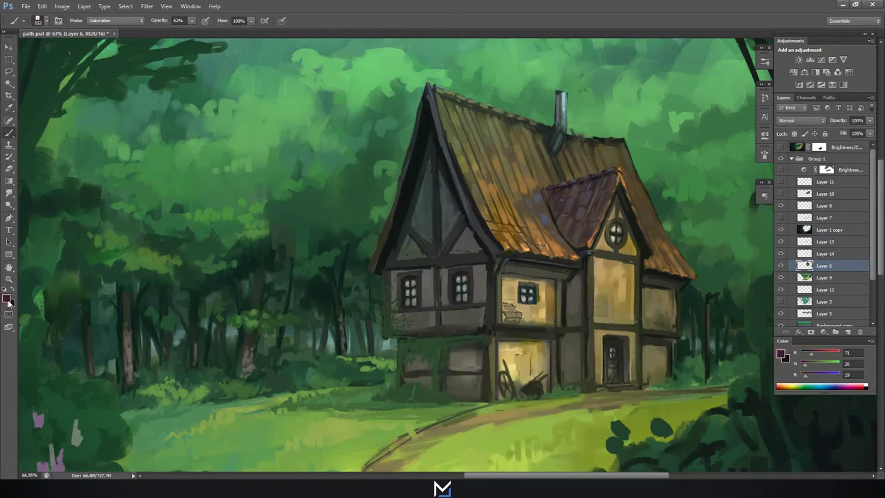
# Save path.psd, then lower brush opacity to 22% and sample a tan from the wall.
pyautogui.hotkey('ctrl', 's')
pyautogui.press('2')
pyautogui.press('2')
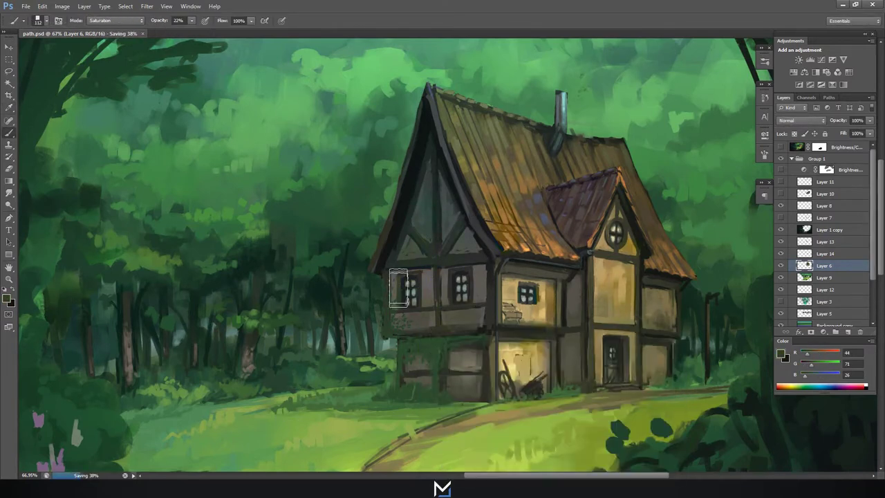
pyautogui.keyDown('alt'); pyautogui.click(428, 282); pyautogui.keyUp('alt')
pyautogui.scroll(-2, 493, 243)
pyautogui.scroll(5, 493, 243)
# Set the brush size to 22 and return to Normal blending mode.
pyautogui.rightClick(492, 243)
pyautogui.write('22')
pyautogui.press('Return')
pyautogui.hotkey('shift', 'alt', 'n')
pyautogui.keyDown('alt'); pyautogui.click(486, 269); pyautogui.keyUp('alt')
# Repaint the brick patch beside the middle upper window in darker and lighter brick tones.
pyautogui.moveTo(464, 267); pyautogui.dragTo(502, 277)
pyautogui.keyDown('alt'); pyautogui.click(484, 276); pyautogui.keyUp('alt')
pyautogui.keyDown('alt'); pyautogui.click(550, 313); pyautogui.keyUp('alt')
pyautogui.keyDown('alt'); pyautogui.click(400, 140); pyautogui.keyUp('alt')
# Sample the doorway's pale yellow and a nearby wall tone while adjusting brush settings.
pyautogui.hotkey('ctrl', '0')
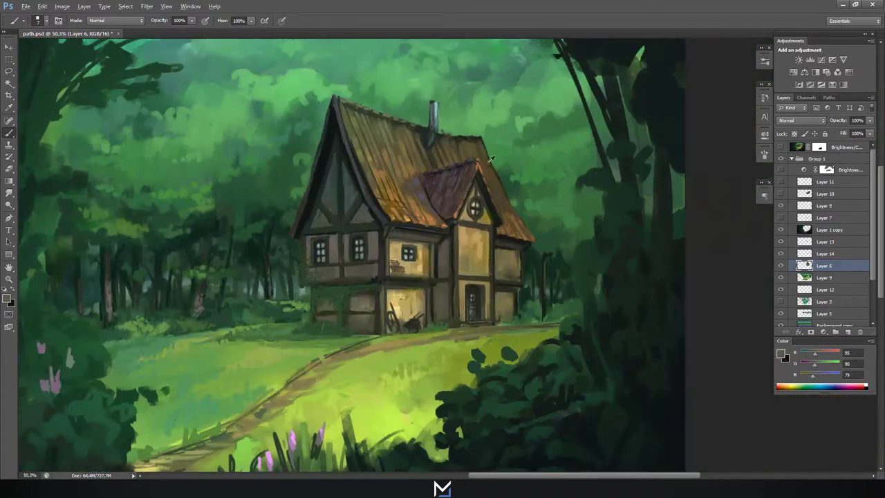
pyautogui.scroll(3, 458, 211)
pyautogui.rightClick(459, 211)
pyautogui.press('Escape')
pyautogui.keyDown('alt'); pyautogui.click(395, 304); pyautogui.keyUp('alt')
pyautogui.moveTo(396, 304); pyautogui.dragTo(407, 304)
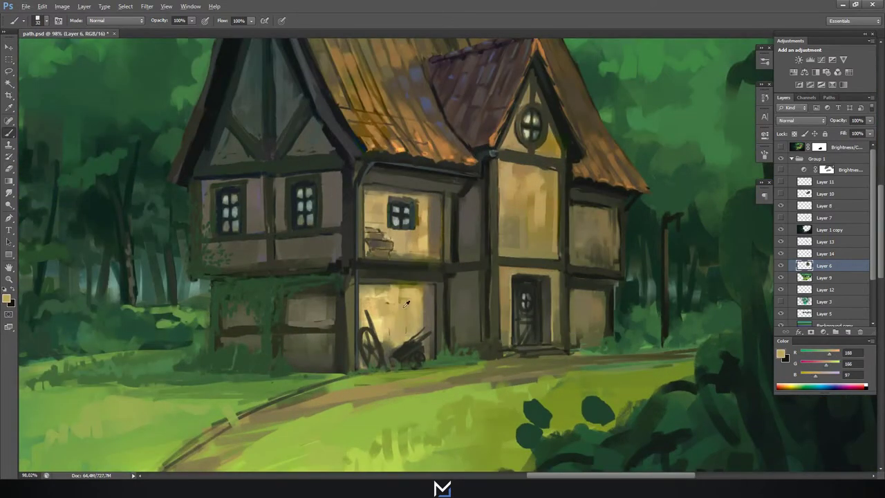
pyautogui.keyDown('alt'); pyautogui.click(420, 251); pyautogui.keyUp('alt')
pyautogui.rightClick(387, 238)
pyautogui.press('Return')
# Sample a purple from the roof, fit the painting on screen and save path.psd.
pyautogui.keyDown('alt'); pyautogui.click(421, 72); pyautogui.keyUp('alt')
pyautogui.hotkey('ctrl', '0')
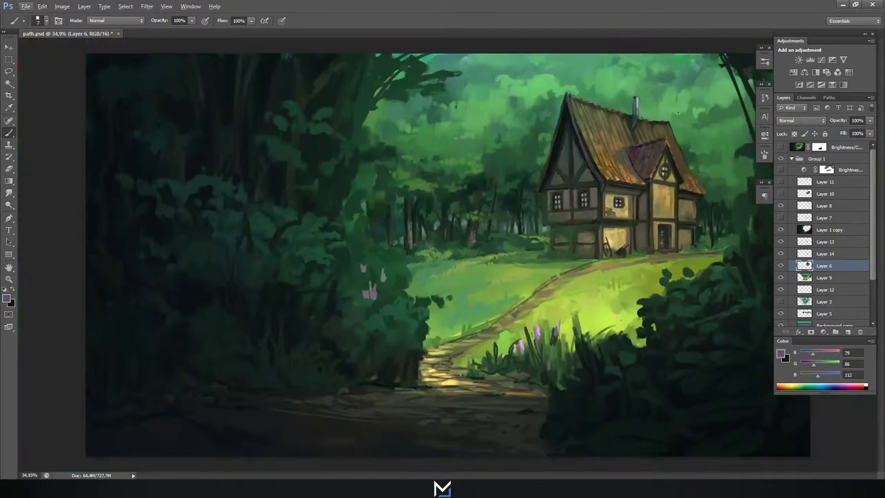
pyautogui.scroll(3, 631, 206)
pyautogui.hotkey('ctrl', '0')
pyautogui.hotkey('ctrl', 's')
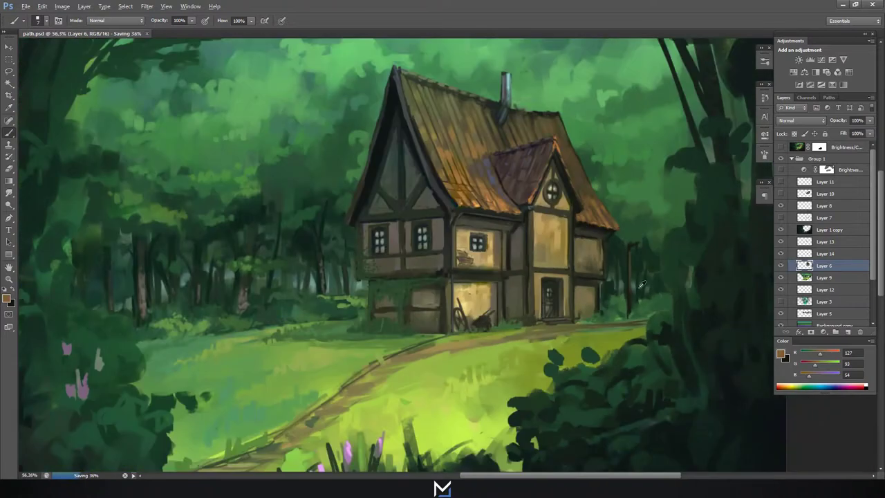
# Change the brush size and sample path, grass and darker bush greens.
pyautogui.scroll(2, 622, 284)
pyautogui.scroll(2, 622, 291)
pyautogui.rightClick(489, 350)
pyautogui.press('Return')
pyautogui.keyDown('alt'); pyautogui.click(441, 339); pyautogui.keyUp('alt')
pyautogui.rightClick(349, 357)
pyautogui.doubleClick(359, 398)
pyautogui.keyDown('alt'); pyautogui.click(394, 337); pyautogui.keyUp('alt')
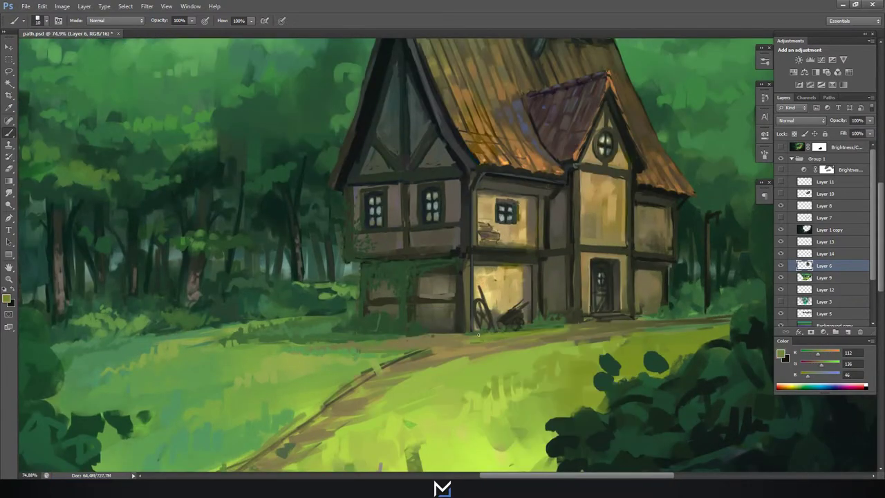
pyautogui.keyDown('alt'); pyautogui.click(670, 316); pyautogui.keyUp('alt')
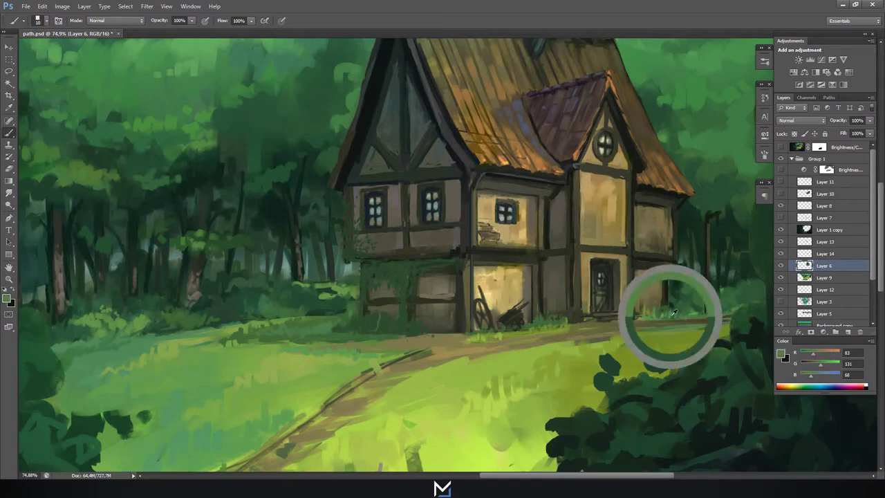
# On Layer 13, paint dark green ivy over the lower-left wall, varying opacity between 22% and full.
pyautogui.click(810, 242)
pyautogui.keyDown('alt'); pyautogui.click(405, 265); pyautogui.keyUp('alt')
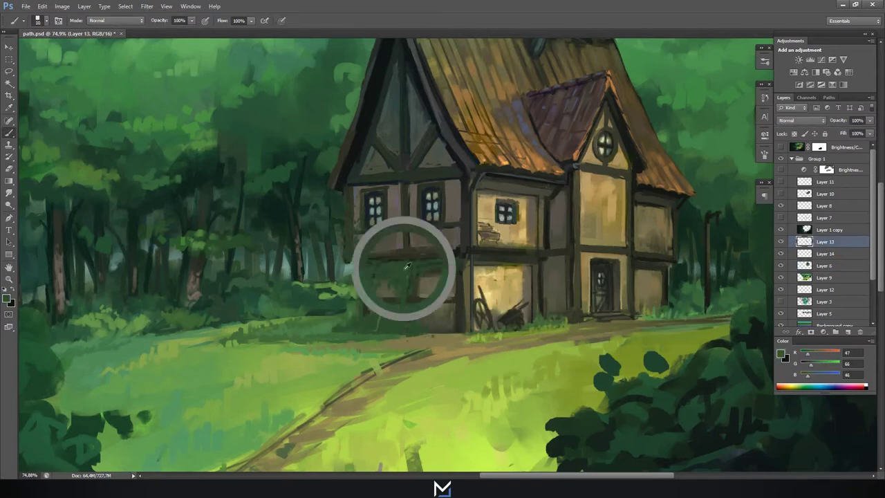
pyautogui.moveTo(373, 311); pyautogui.dragTo(423, 303)
pyautogui.keyDown('alt'); pyautogui.click(398, 343); pyautogui.keyUp('alt')
pyautogui.press('2')
pyautogui.press('2')
pyautogui.rightClick(385, 285)
pyautogui.keyDown('alt'); pyautogui.click(380, 288); pyautogui.keyUp('alt')
pyautogui.press('0')
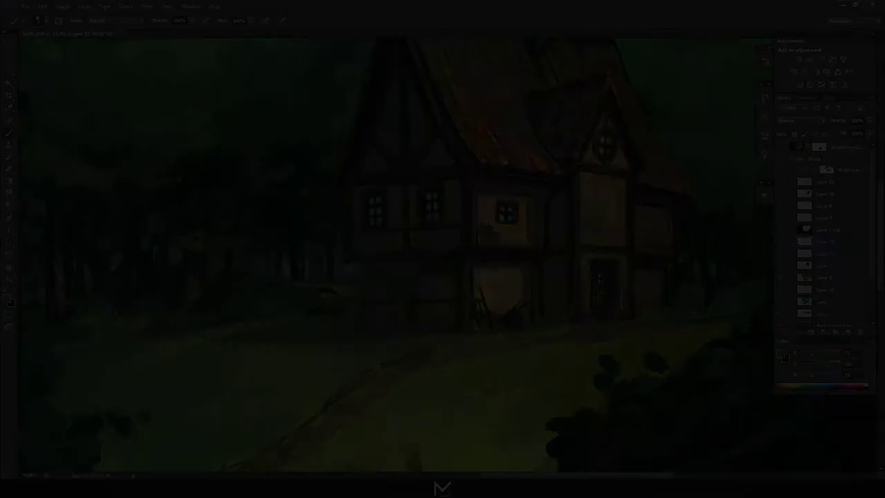